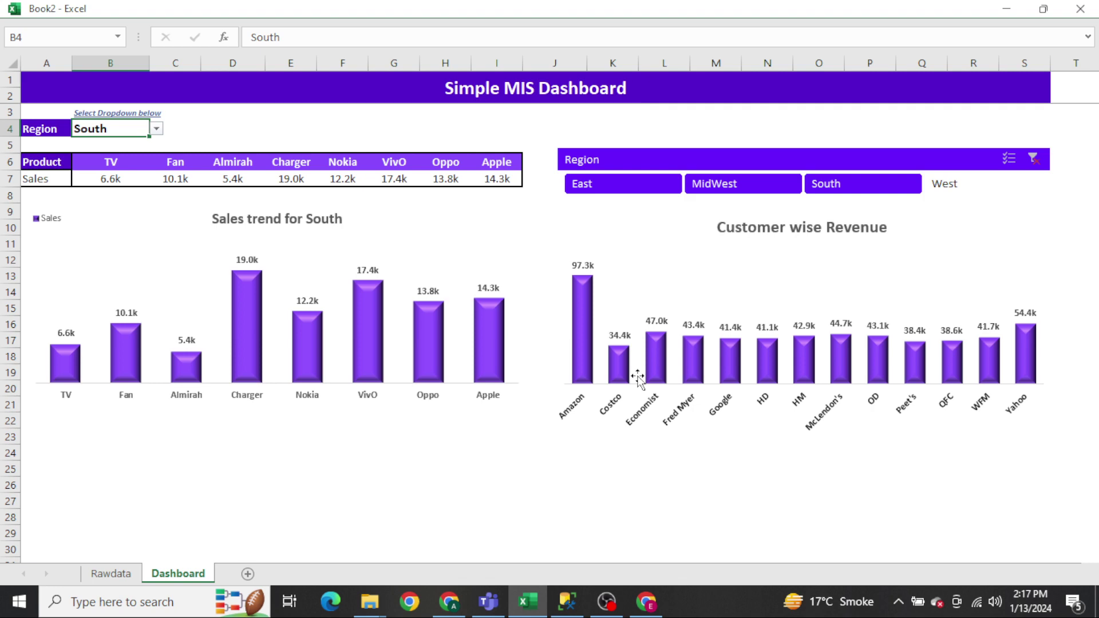
Examine the Regionwise Sales Report and the transaction table on the Rawdata sheet.
{"action": "key", "text": "ctrl+Page_Up"}
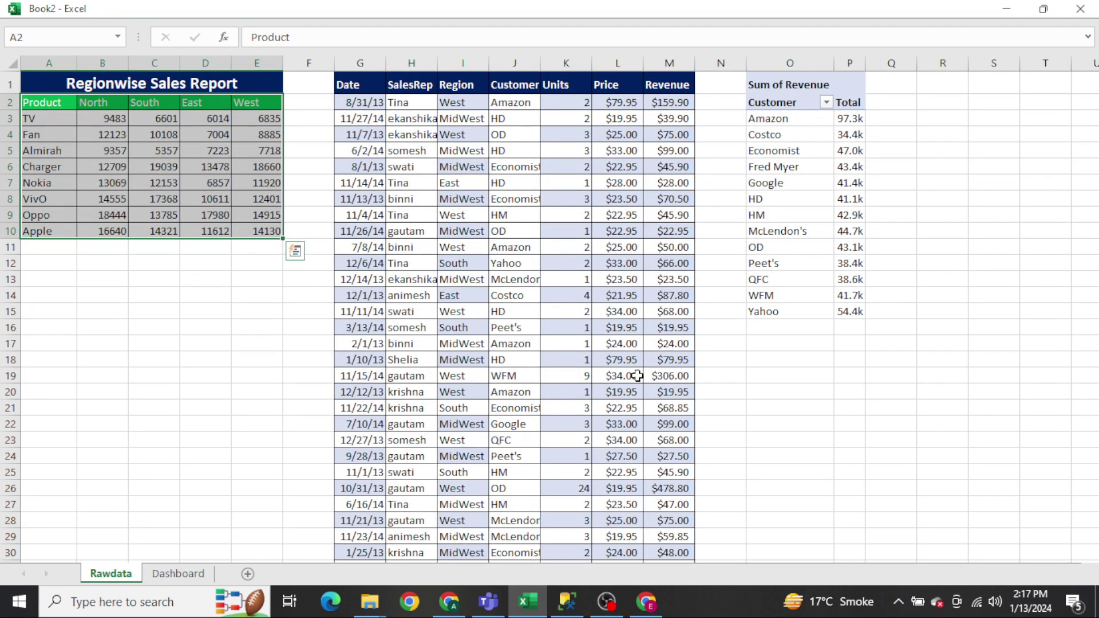
{"action": "key", "text": "Up"}
{"action": "key", "text": "ctrl+shift+Down"}
{"action": "key", "text": "Down"}
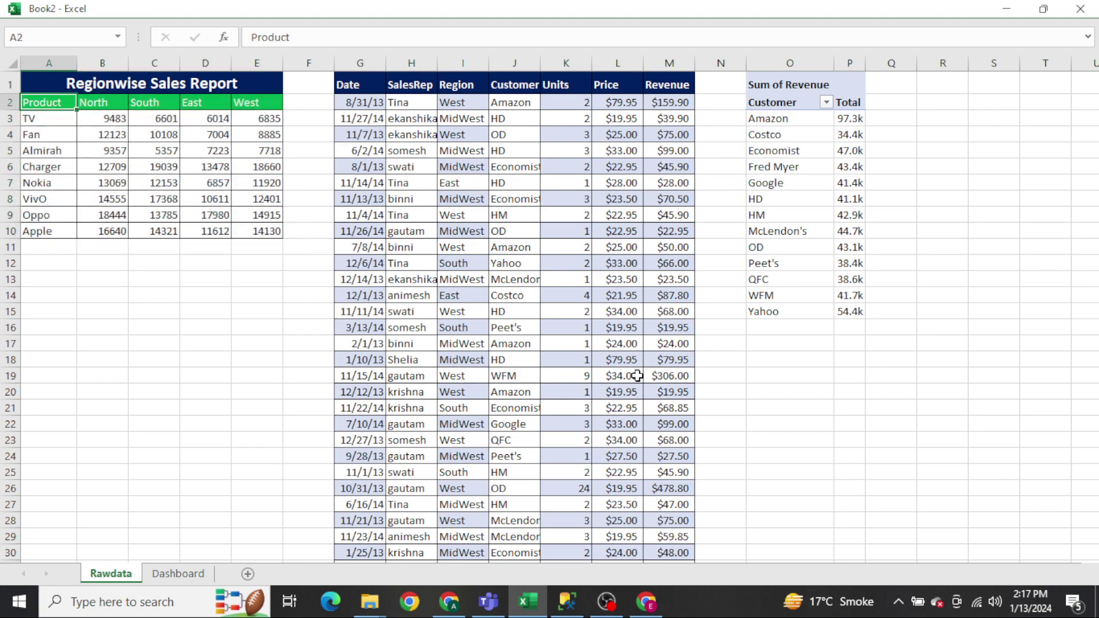
{"action": "key", "text": "ctrl+shift+Right"}
{"action": "key", "text": "ctrl+shift+Down"}
{"action": "key", "text": "Up"}
{"action": "key", "text": "ctrl+Right"}
{"action": "key", "text": "ctrl+shift+Right"}
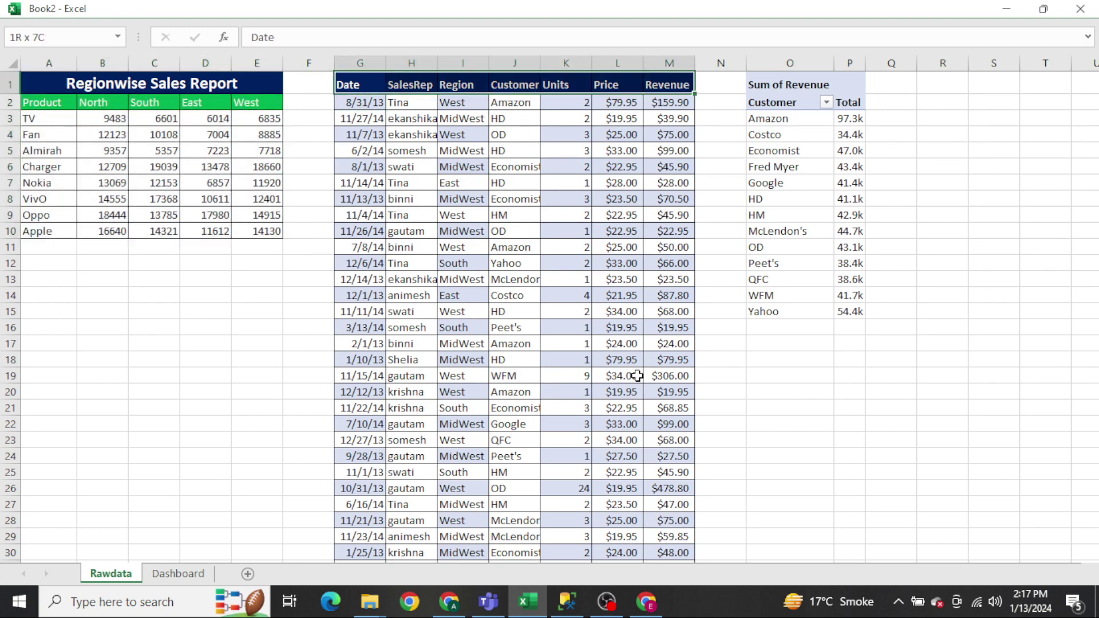
{"action": "key", "text": "ctrl+shift+Down"}
{"action": "key", "text": "ctrl+shift+Up"}
{"action": "key", "text": "ctrl+Home"}
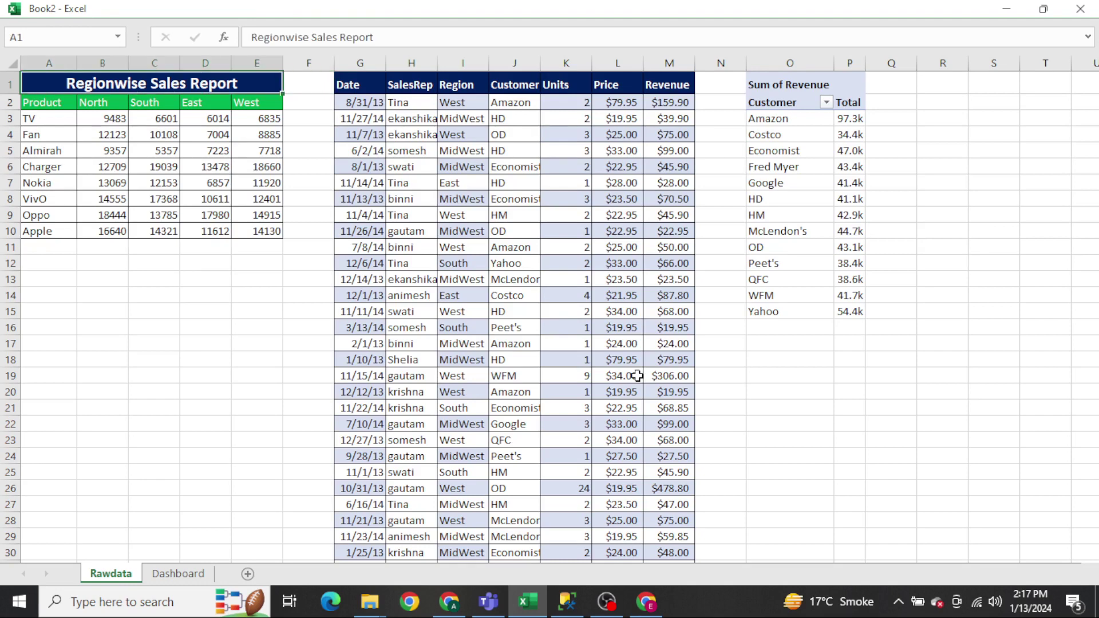
Select the whole Regionwise Sales Report, including its title, to review the product sales for each region.
{"action": "key", "text": "Down"}
{"action": "key", "text": "ctrl+shift+Right"}
{"action": "key", "text": "ctrl+shift+Down"}
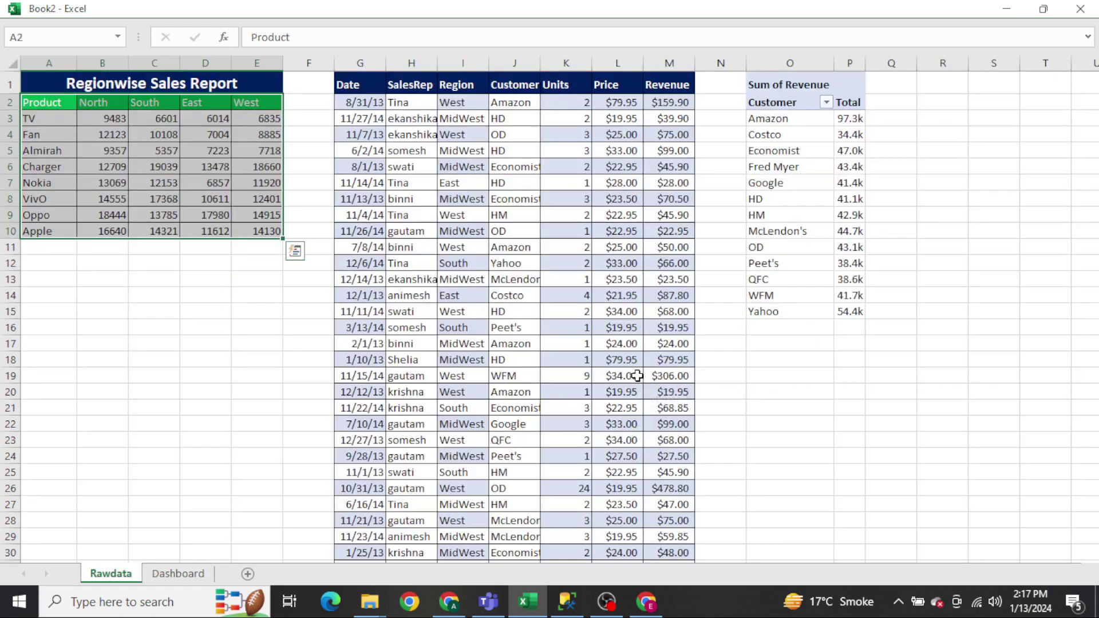
{"action": "key", "text": "Left"}
{"action": "key", "text": "Up"}
{"action": "key", "text": "ctrl+shift+Down"}
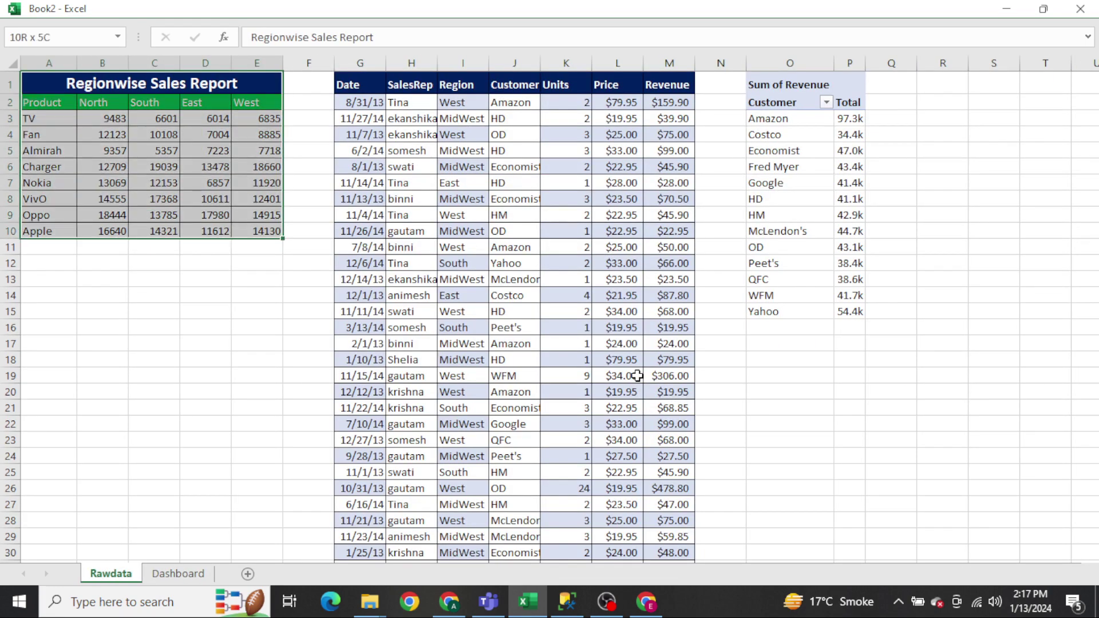
Review the product sales section and the customer revenue section of the Dashboard sheet.
{"action": "key", "text": "ctrl+Page_Down"}
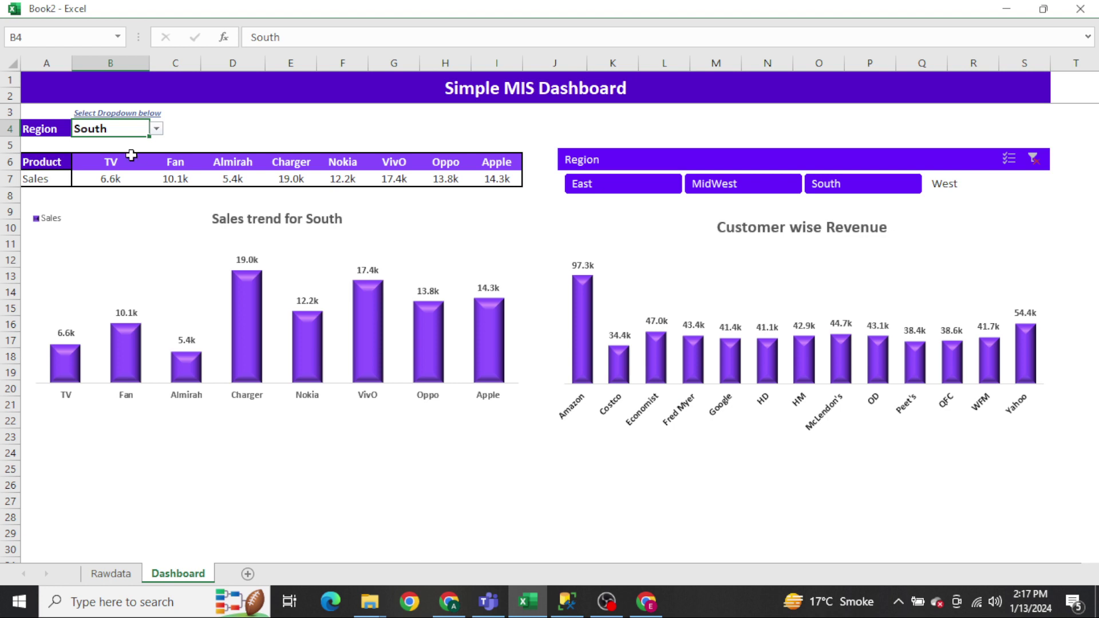
{"action": "left_click_drag", "start_coordinate": [42, 109], "coordinate": [504, 543]}
{"action": "scroll", "coordinate": [474, 460], "scroll_direction": "up", "scroll_amount": 1}
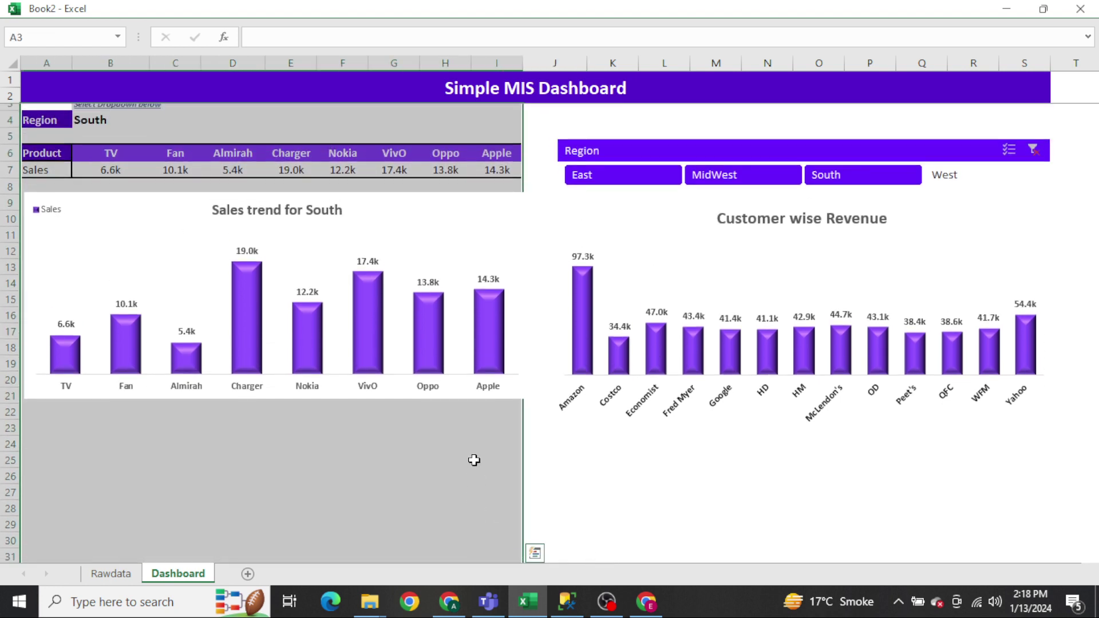
{"action": "left_click_drag", "start_coordinate": [567, 108], "coordinate": [931, 407]}
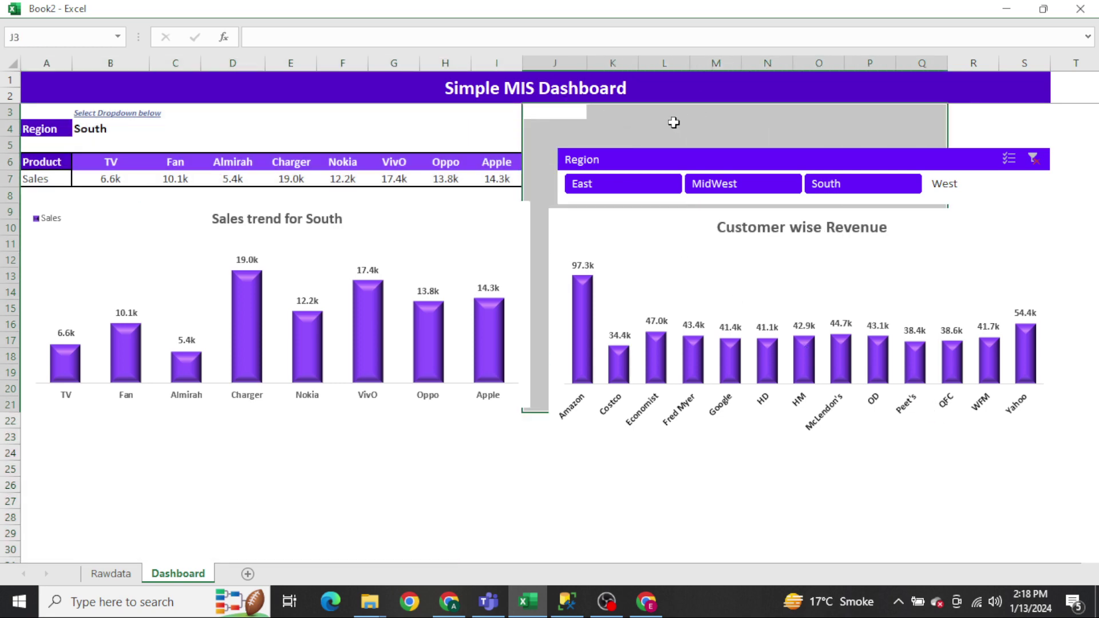
Examine the transaction columns and the Sum of Revenue by customer pivot table on the Rawdata sheet.
{"action": "key", "text": "ctrl+Page_Up"}
{"action": "key", "text": "ctrl+Right"}
{"action": "key", "text": "ctrl+Right"}
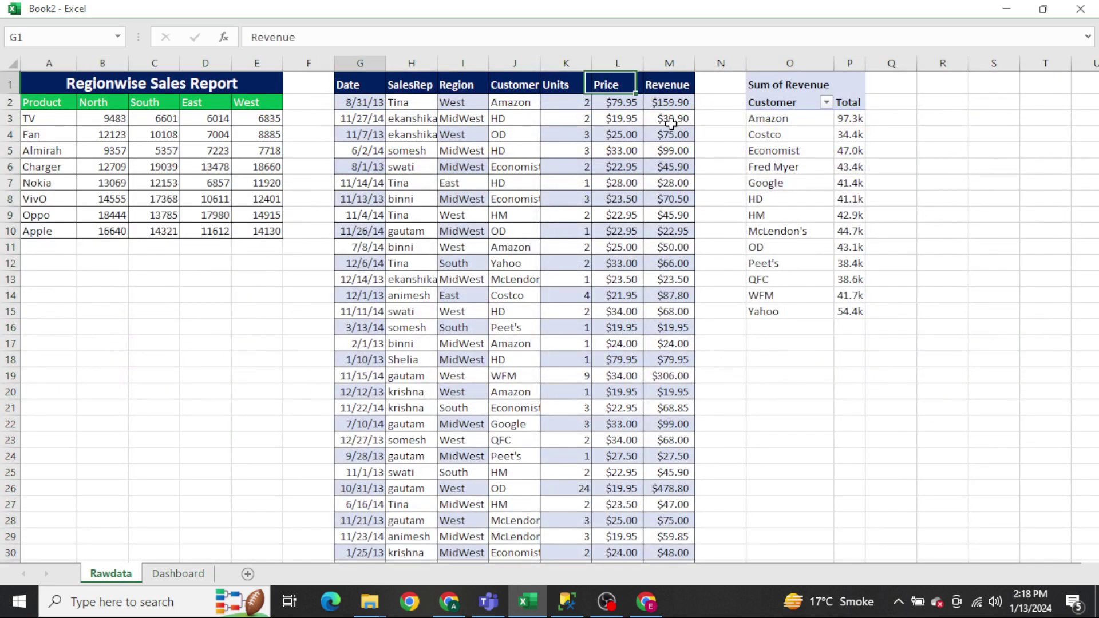
{"action": "key", "text": "ctrl+Left"}
{"action": "key", "text": "ctrl+shift+Right"}
{"action": "key", "text": "ctrl+shift+Down"}
{"action": "key", "text": "ctrl+Right"}
{"action": "key", "text": "ctrl+Right"}
{"action": "key", "text": "ctrl+shift+Down"}
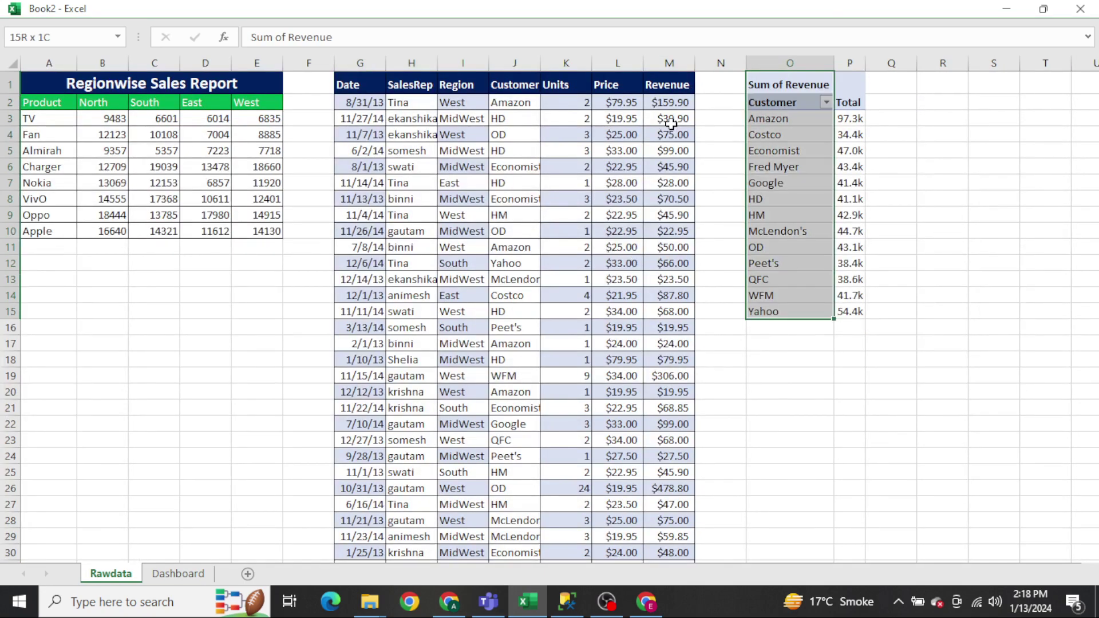
{"action": "key", "text": "ctrl+Left"}
{"action": "key", "text": "ctrl+Left"}
{"action": "key", "text": "ctrl+shift+Right"}
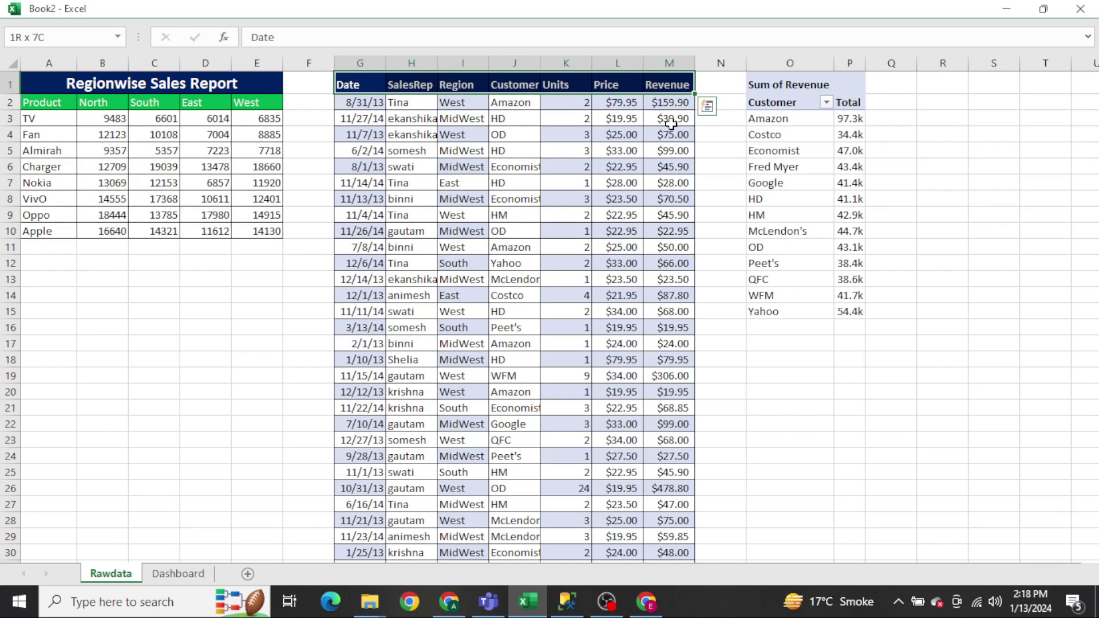
Filter the Customer wise Revenue chart on the Dashboard sheet to the East region only.
{"action": "key", "text": "ctrl+Page_Down"}
{"action": "left_click", "coordinate": [597, 218]}
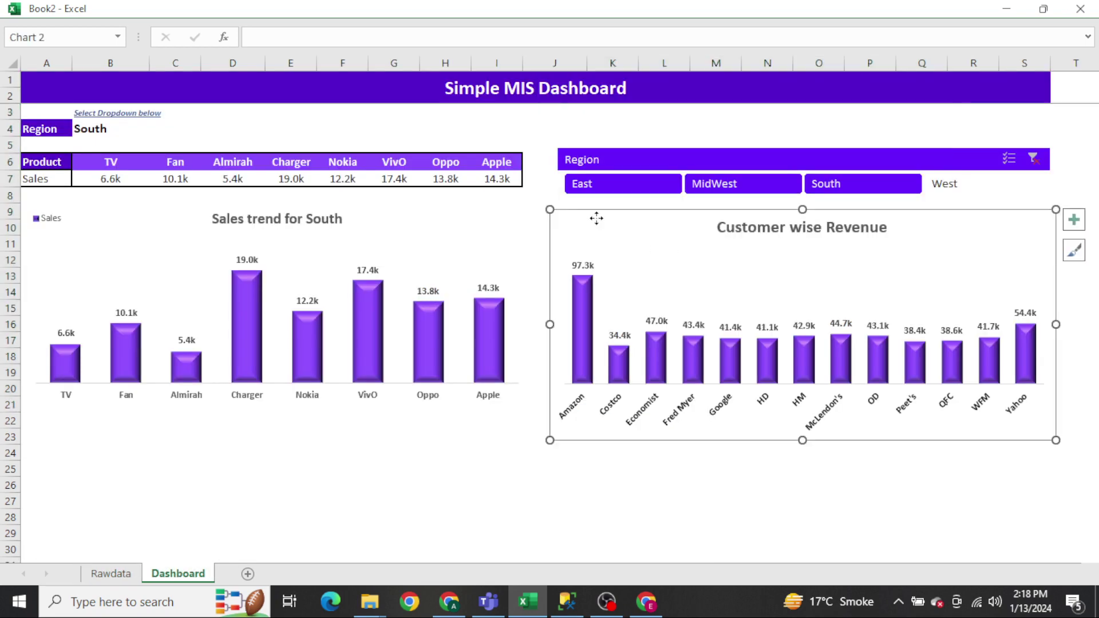
{"action": "left_click", "coordinate": [548, 128]}
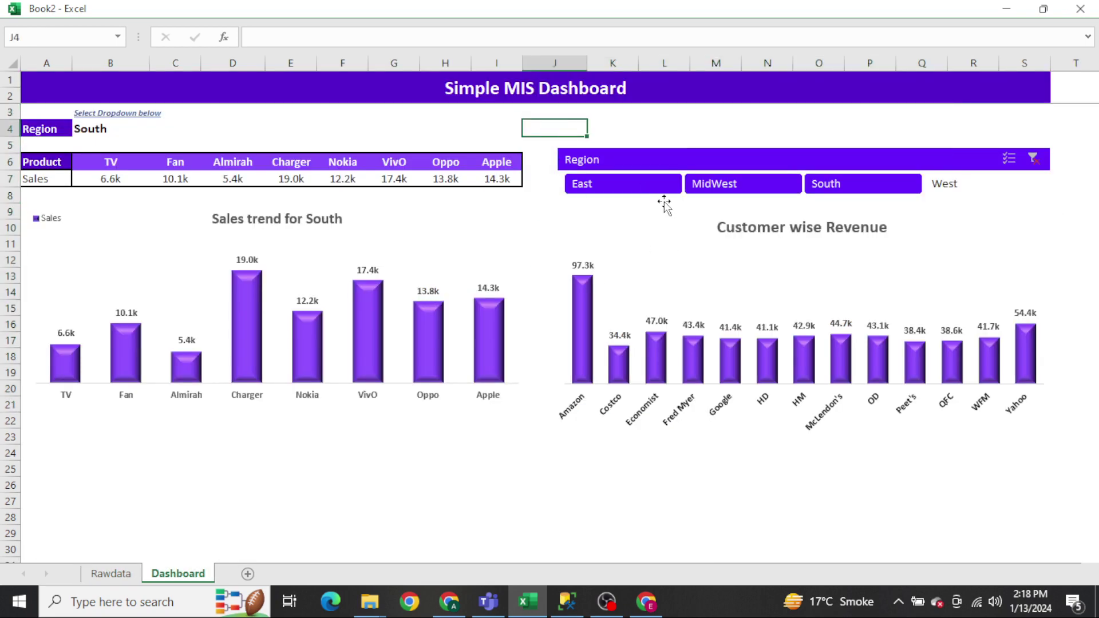
{"action": "left_click", "coordinate": [641, 190]}
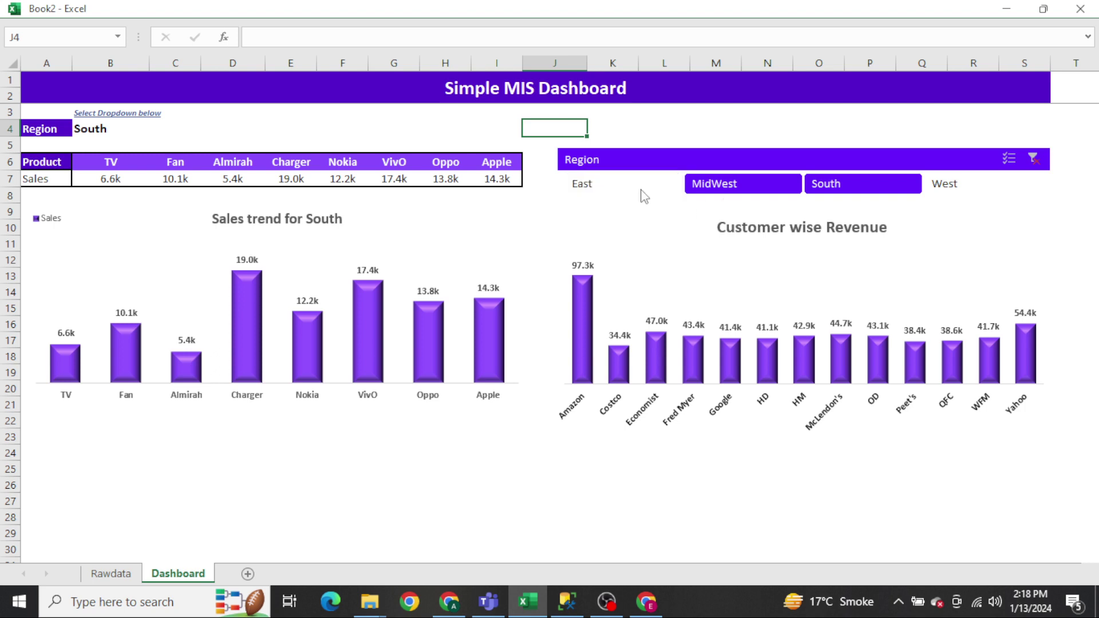
{"action": "left_click", "coordinate": [641, 190]}
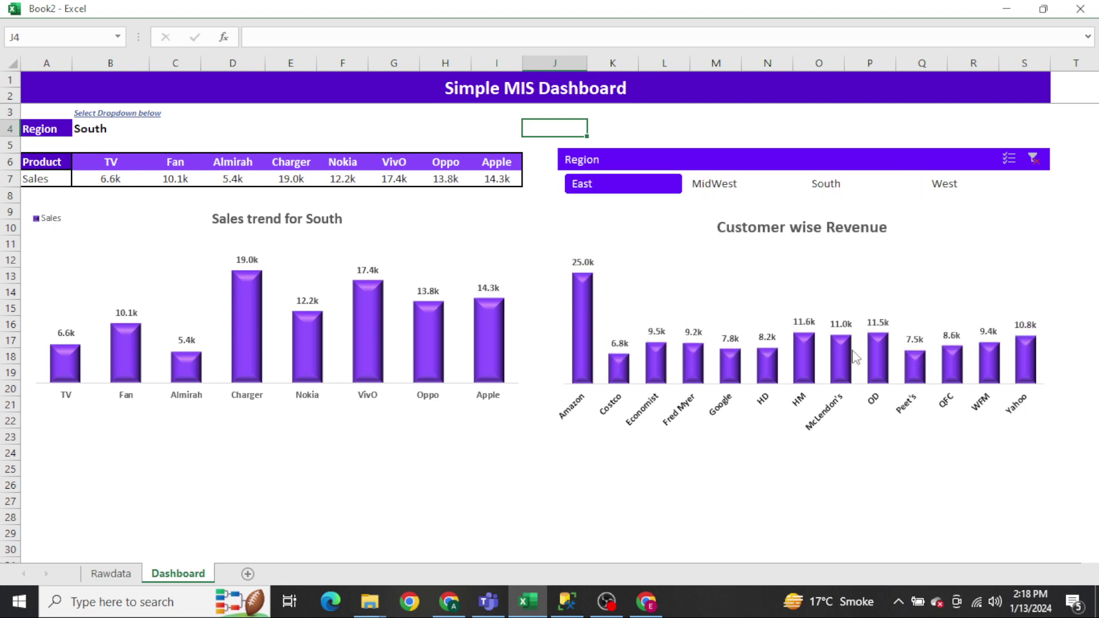
Set the dashboard's Region selection in cell B4 to North.
{"action": "left_click", "coordinate": [101, 131]}
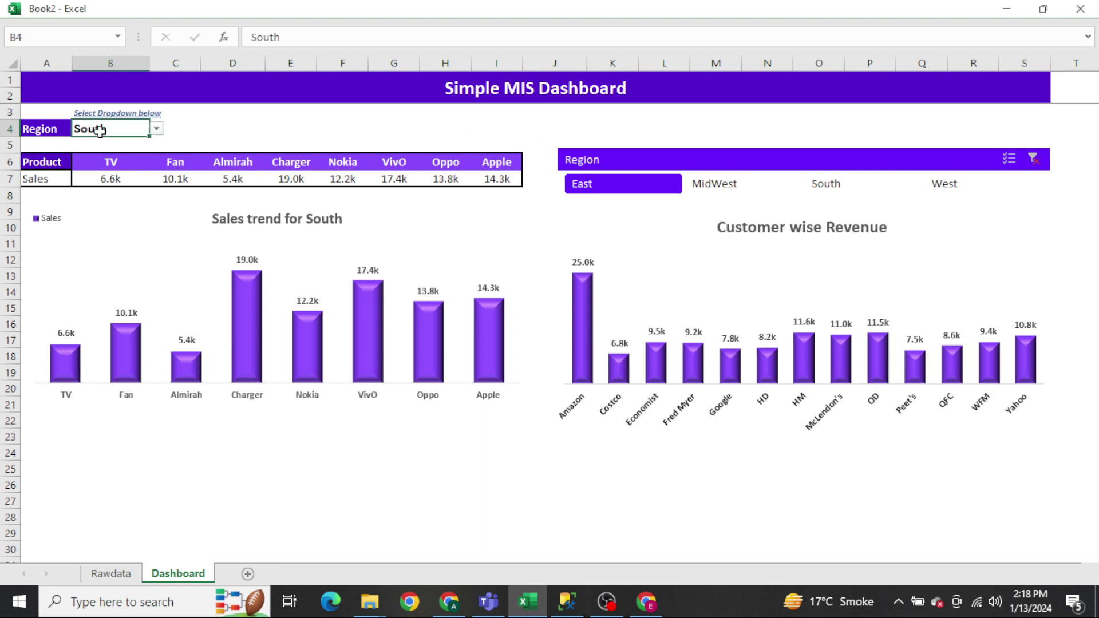
{"action": "left_click", "coordinate": [157, 129]}
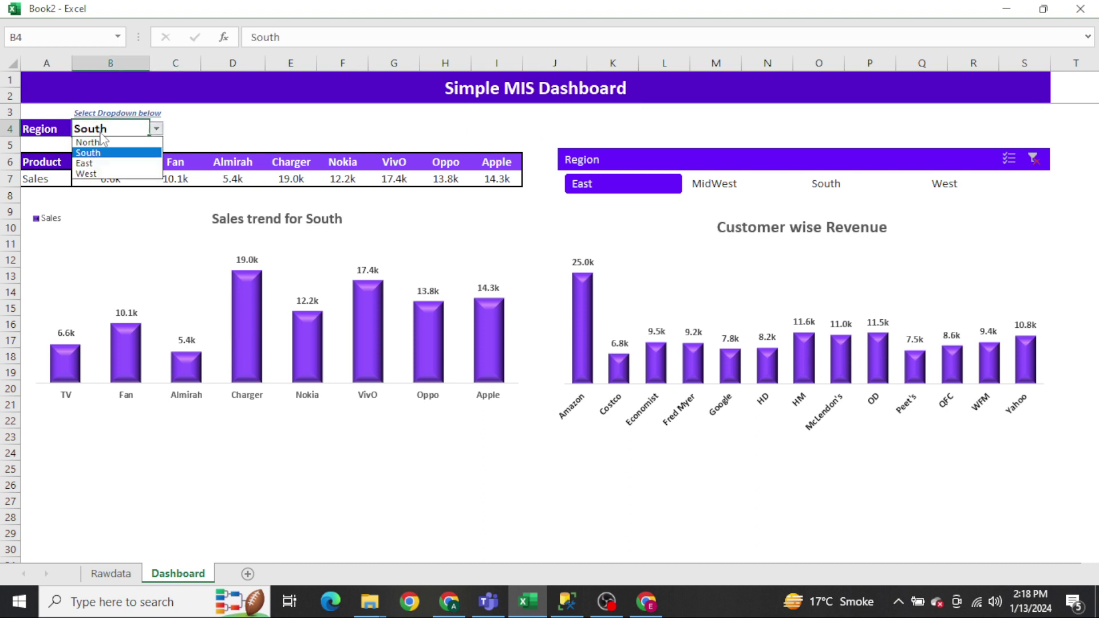
{"action": "left_click", "coordinate": [98, 138]}
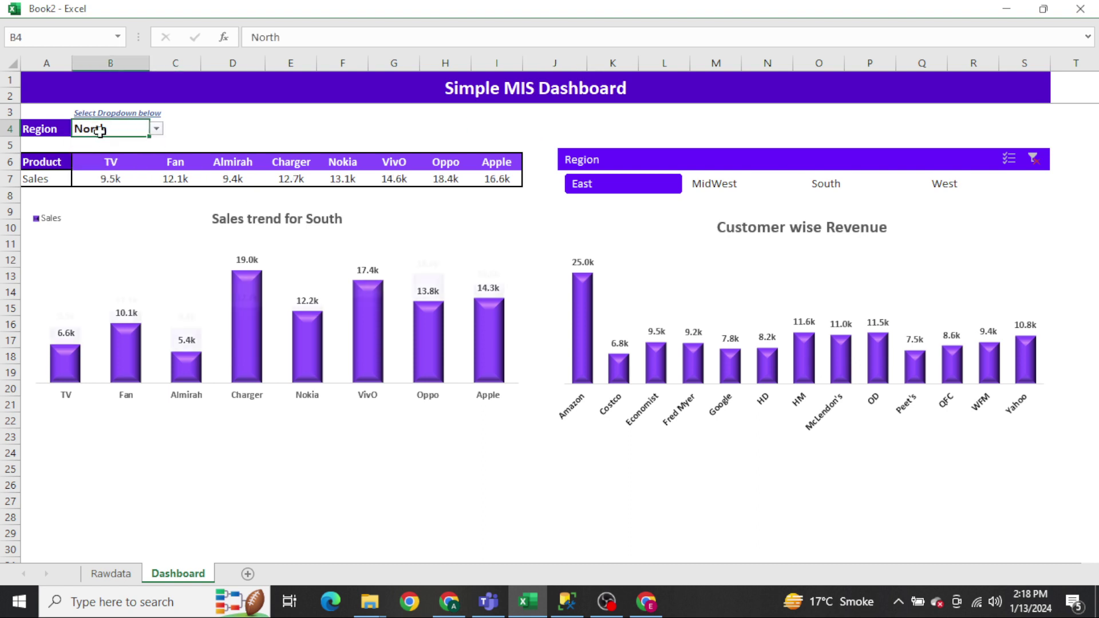
Examine the product headers and the sales lookup formulas in rows 6 and 7 of the dashboard's product table.
{"action": "left_click", "coordinate": [109, 157]}
{"action": "key", "text": "ctrl+shift+Right"}
{"action": "key", "text": "Left"}
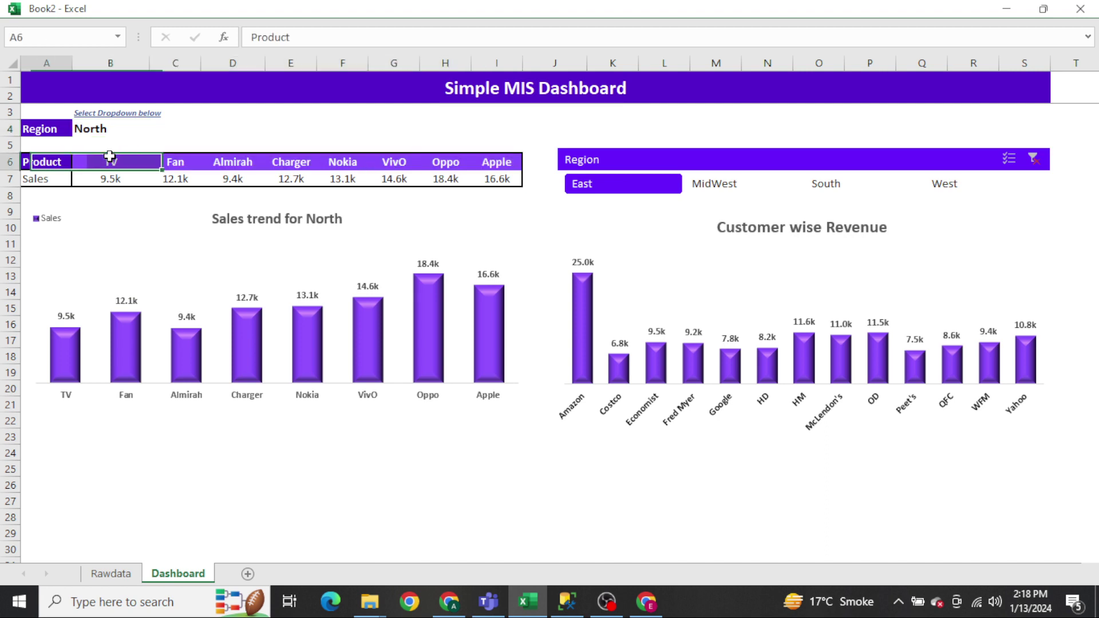
{"action": "key", "text": "Down"}
{"action": "key", "text": "Right"}
{"action": "key", "text": "Up"}
{"action": "key", "text": "ctrl+shift+Right"}
{"action": "key", "text": "Down"}
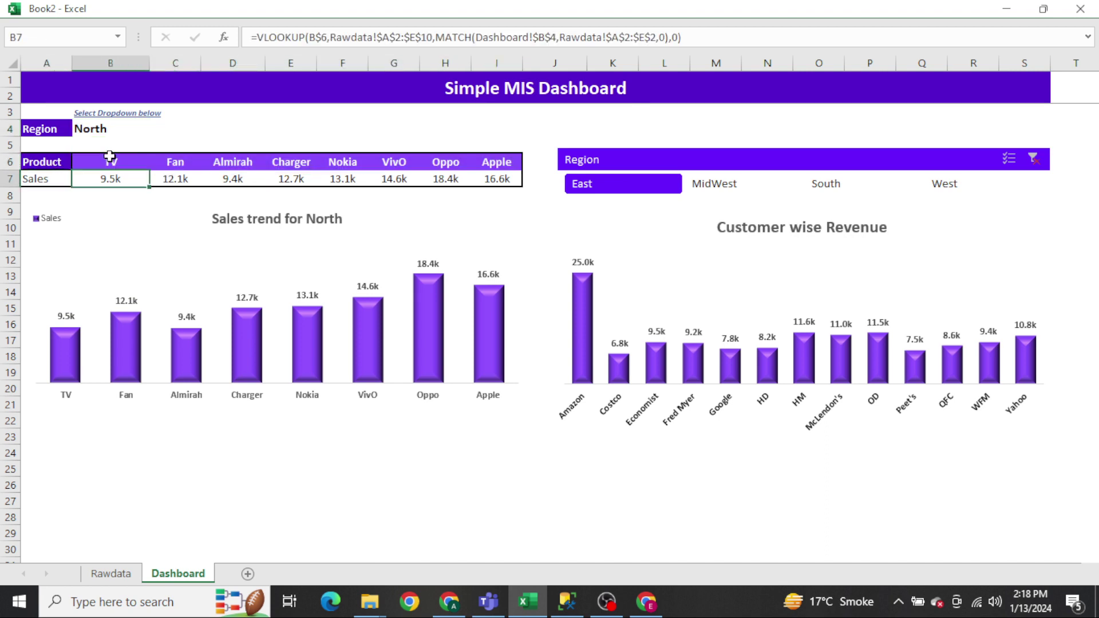
{"action": "key", "text": "ctrl+shift+Right"}
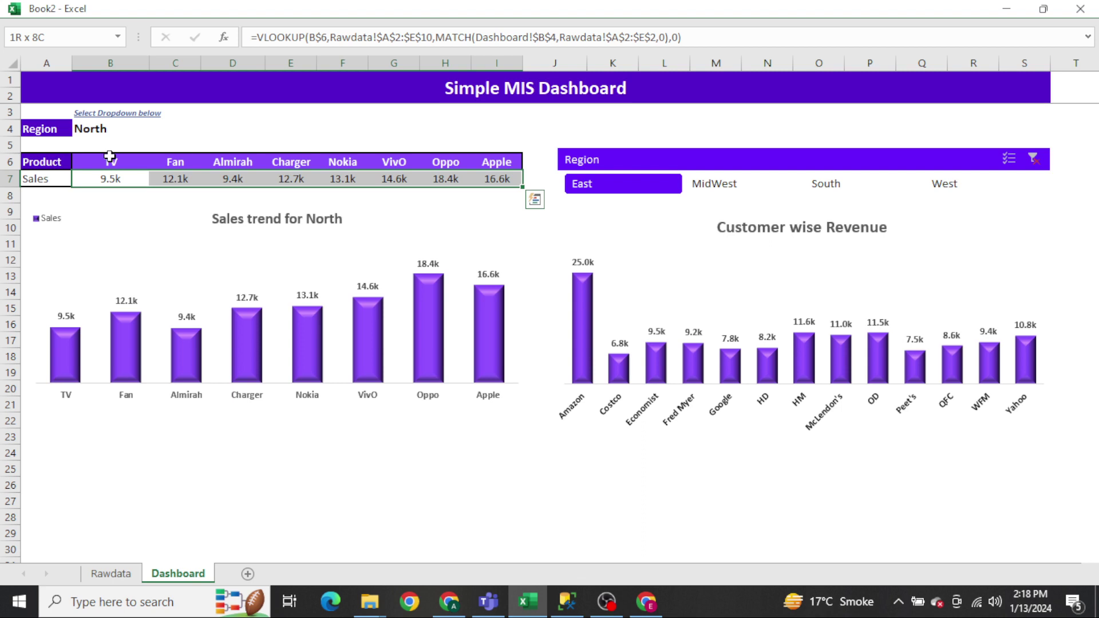
{"action": "key", "text": "Left"}
{"action": "key", "text": "Right"}
{"action": "key", "text": "ctrl+shift+Right"}
{"action": "left_click", "coordinate": [64, 180]}
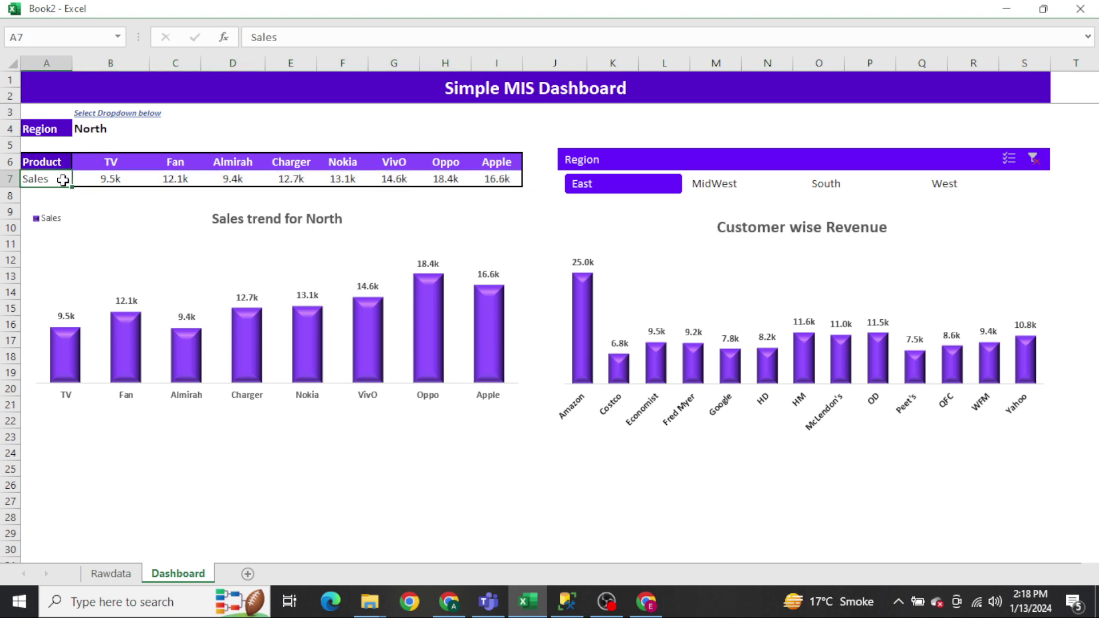
{"action": "key", "text": "Right"}
{"action": "key", "text": "ctrl+shift+Right"}
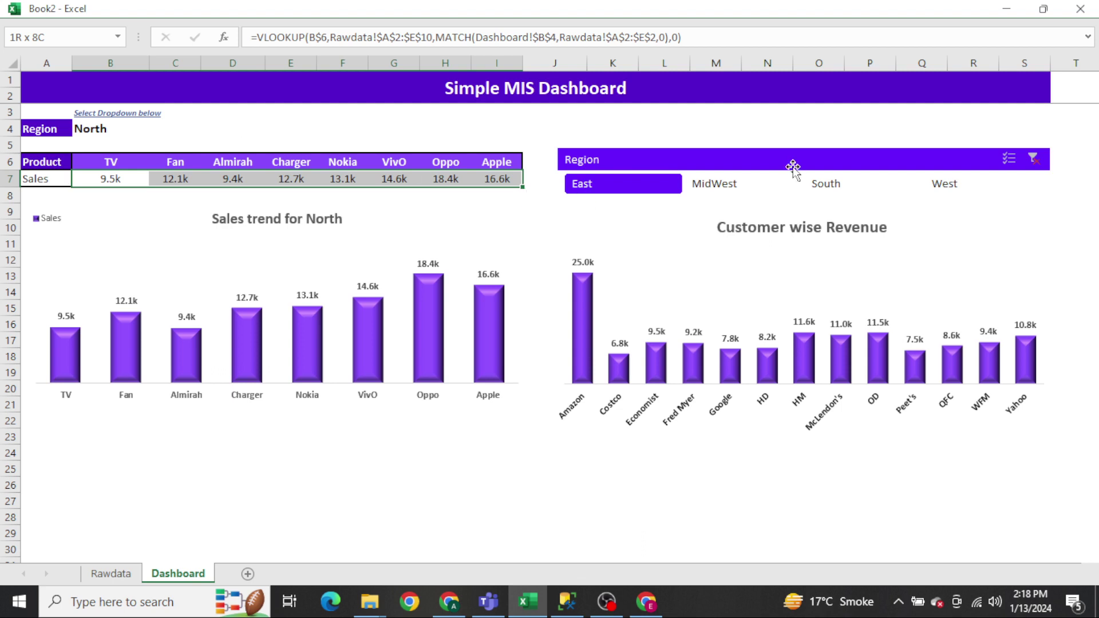
Switch the Customer wise Revenue region filter to MidWest, followed by West.
{"action": "left_click", "coordinate": [822, 167]}
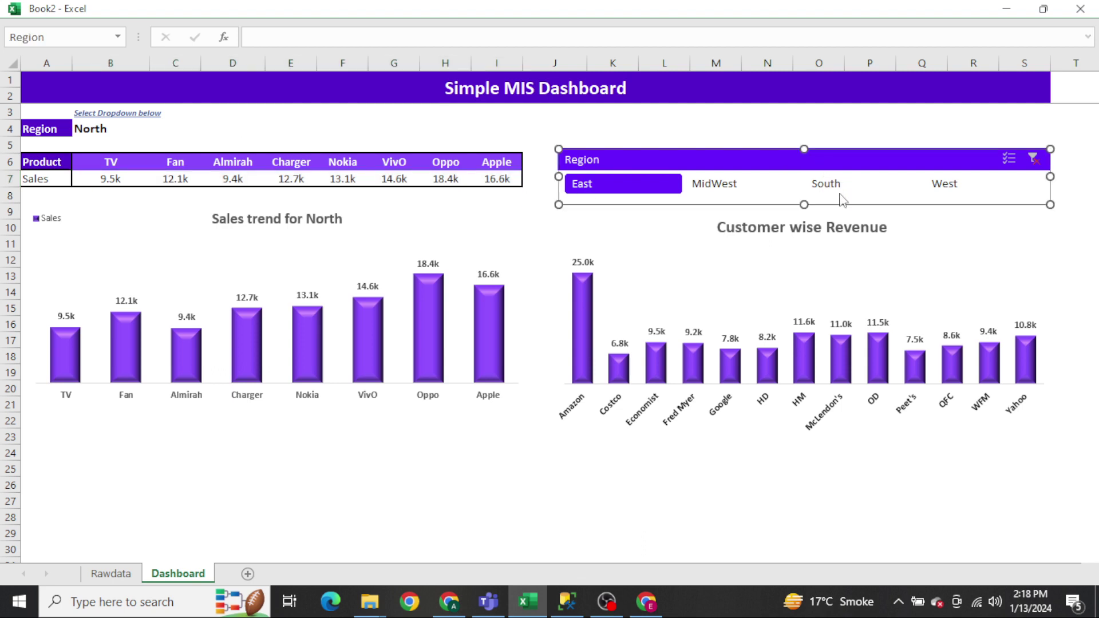
{"action": "left_click", "coordinate": [833, 189]}
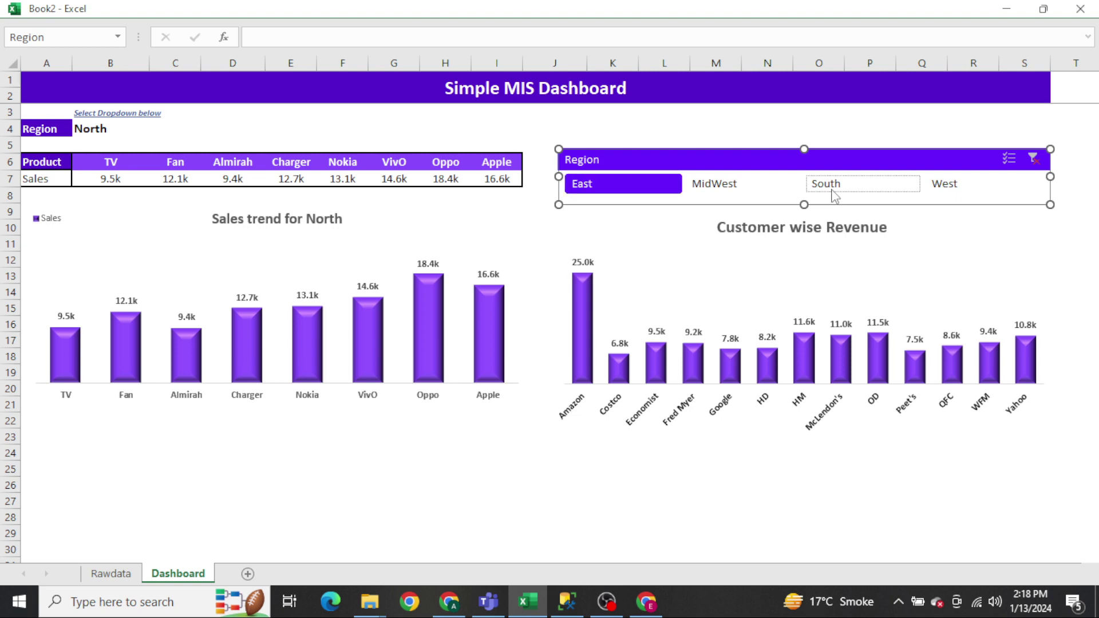
{"action": "left_click", "coordinate": [780, 184]}
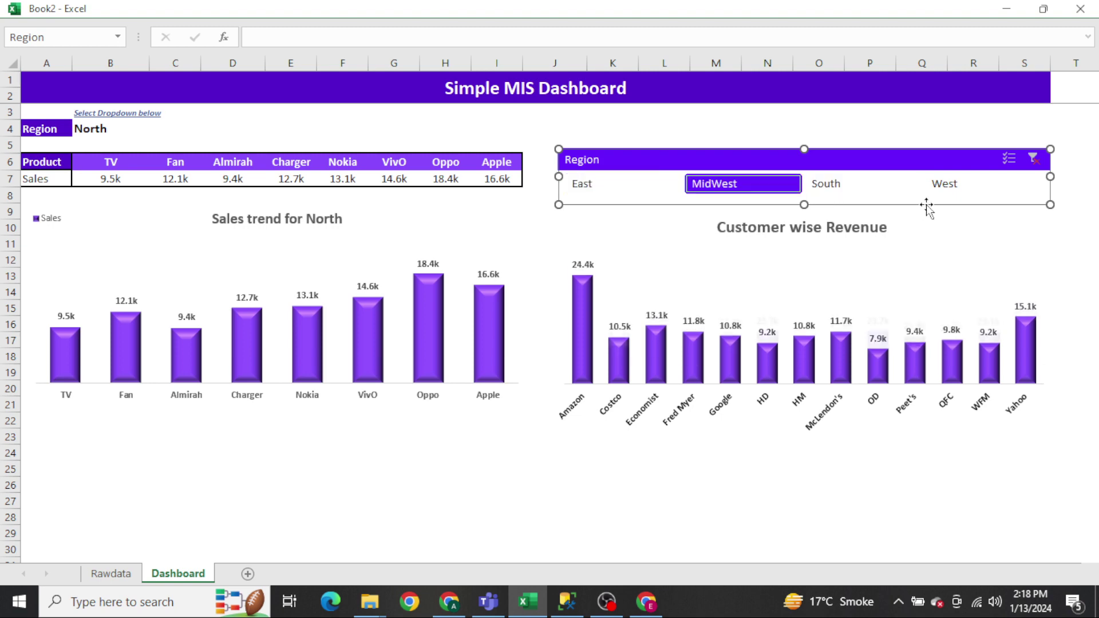
{"action": "left_click", "coordinate": [963, 198]}
{"action": "left_click", "coordinate": [792, 123]}
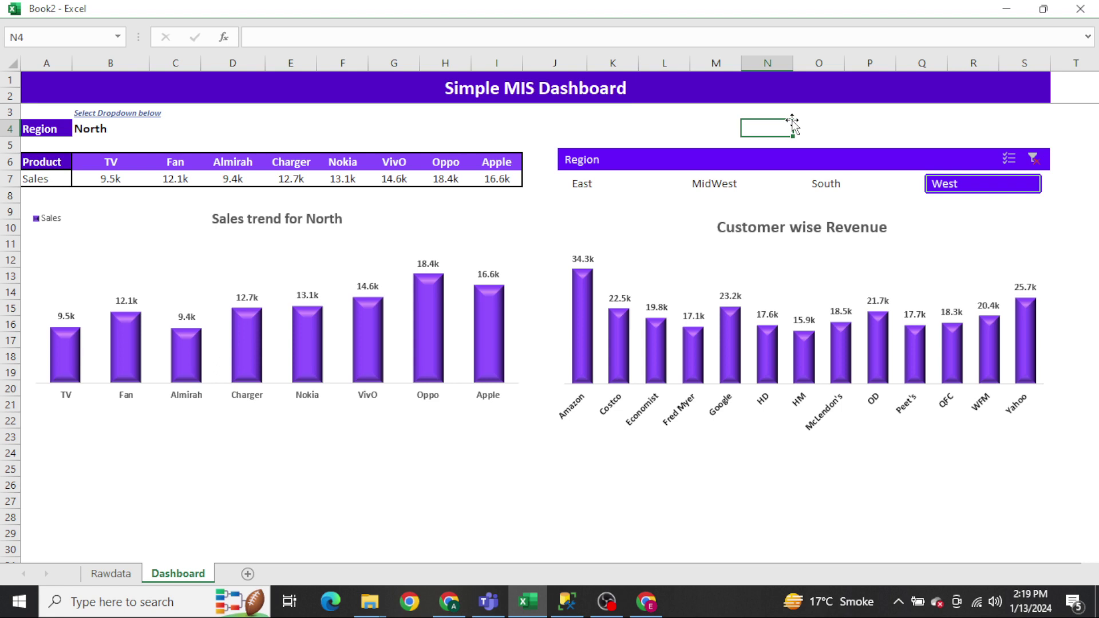
Review the full extent of the transaction table in columns G to M on the Rawdata sheet.
{"action": "key", "text": "ctrl+Page_Up"}
{"action": "key", "text": "shift+Right"}
{"action": "key", "text": "shift+Right"}
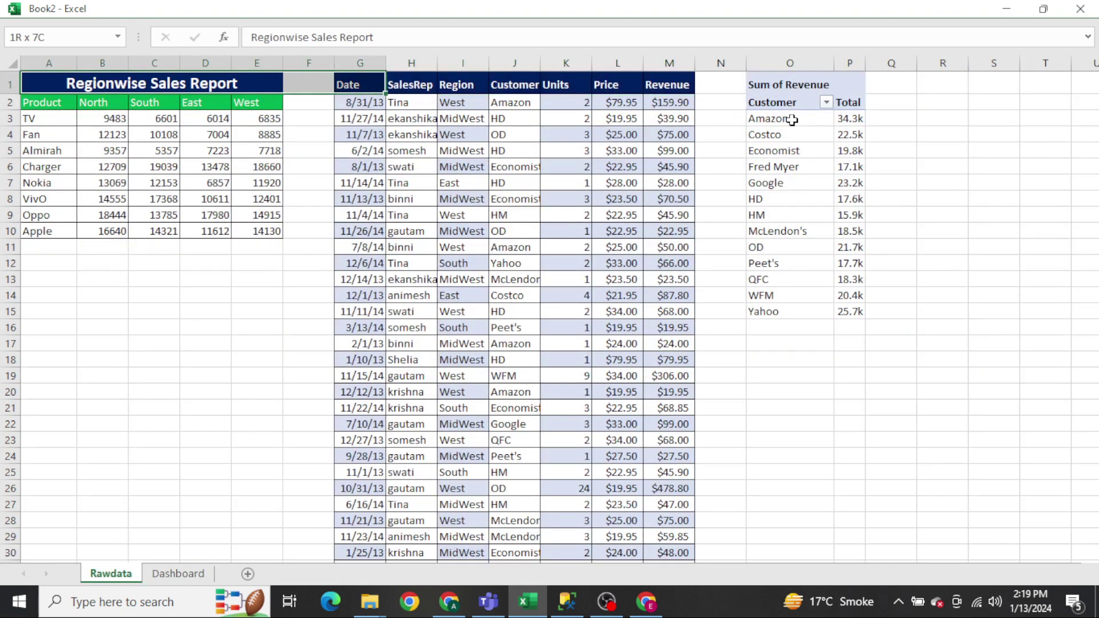
{"action": "key", "text": "ctrl+shift+Right"}
{"action": "key", "text": "ctrl+Right"}
{"action": "key", "text": "ctrl+Right"}
{"action": "key", "text": "ctrl+shift+Down"}
{"action": "key", "text": "ctrl+shift+Left"}
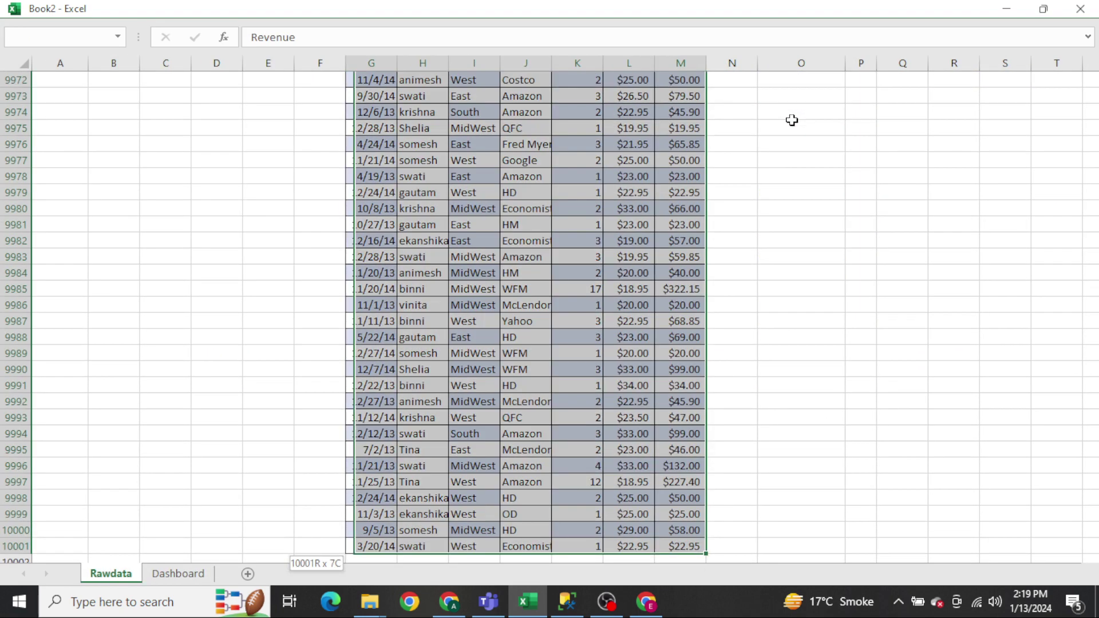
{"action": "key", "text": "ctrl+c"}
{"action": "key", "text": "ctrl+Up"}
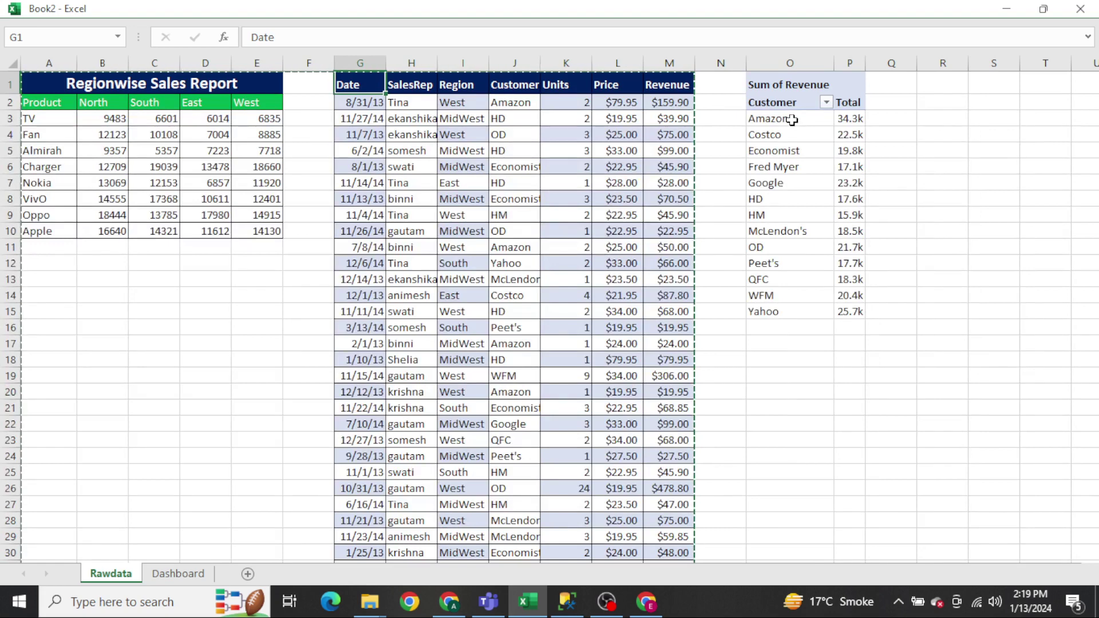
{"action": "key", "text": "Escape"}
{"action": "key", "text": "ctrl+Page_Down"}
{"action": "key", "text": "ctrl+Page_Up"}
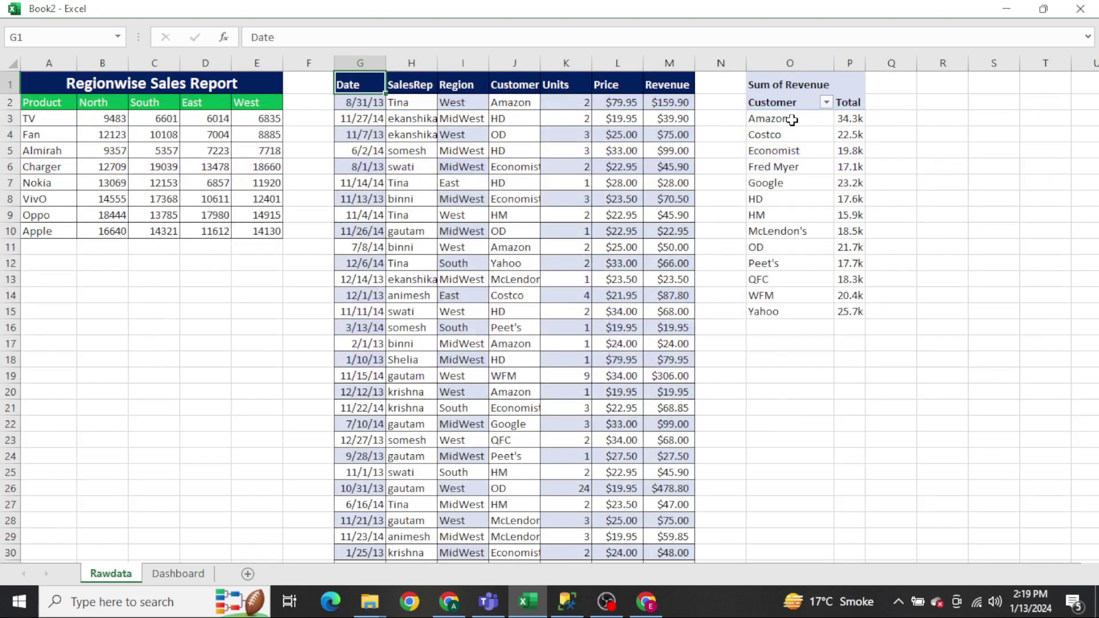
{"action": "key", "text": "ctrl+Right"}
{"action": "key", "text": "Right"}
Return to the finished Dashboard sheet, bring back the full ribbon, and hide that sheet.
{"action": "key", "text": "ctrl+Page_Down"}
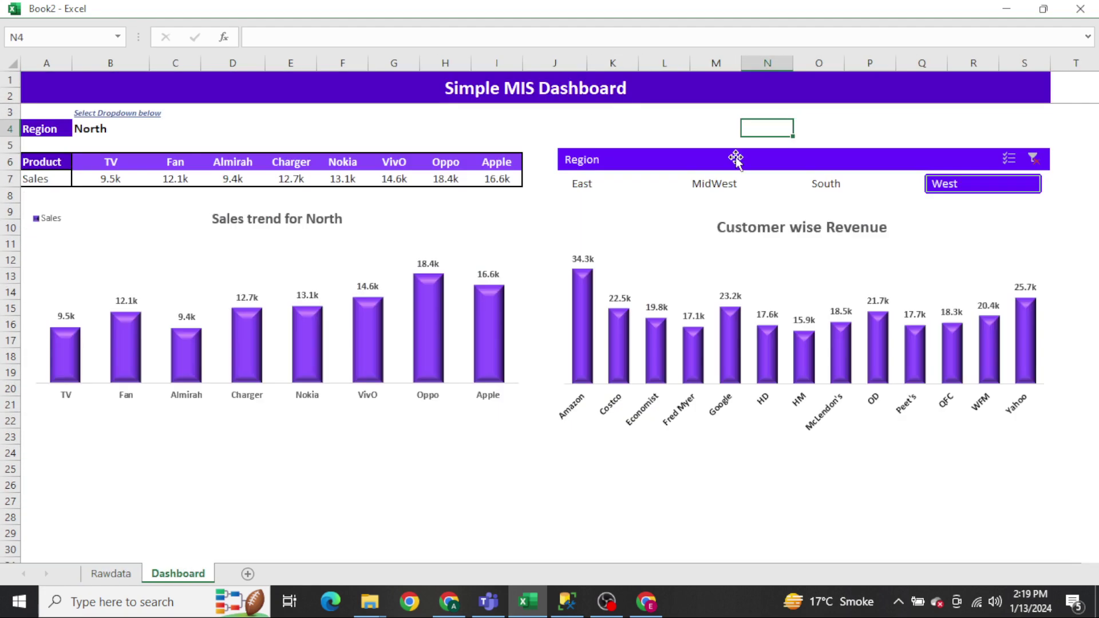
{"action": "type", "text": "ous"}
{"action": "key", "text": "Escape"}
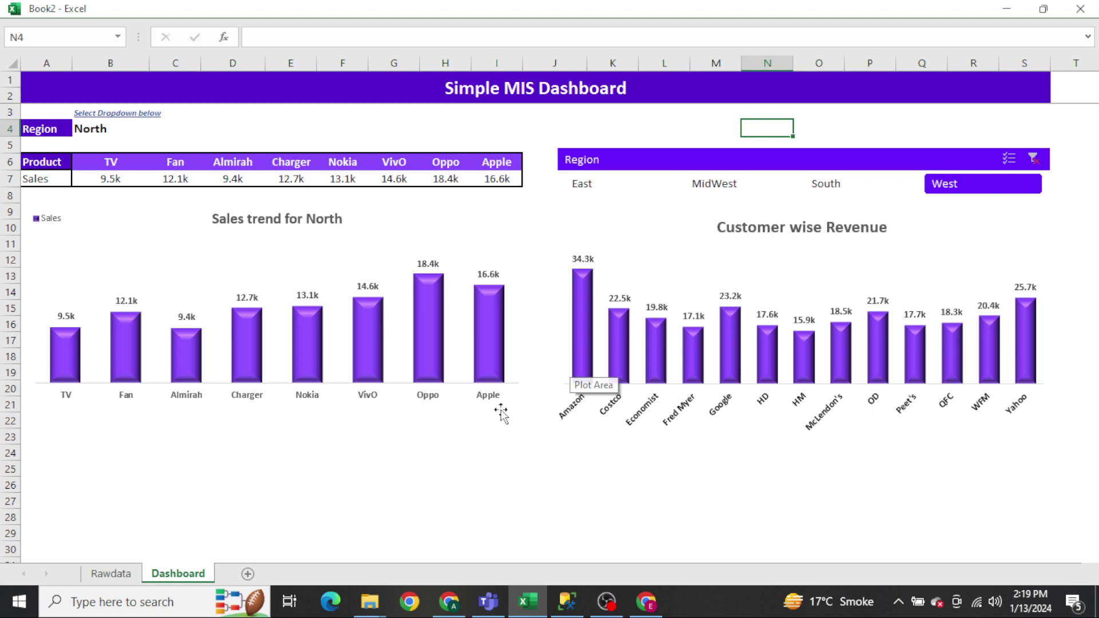
{"action": "key", "text": "ctrl+shift+F1"}
{"action": "right_click", "coordinate": [210, 565]}
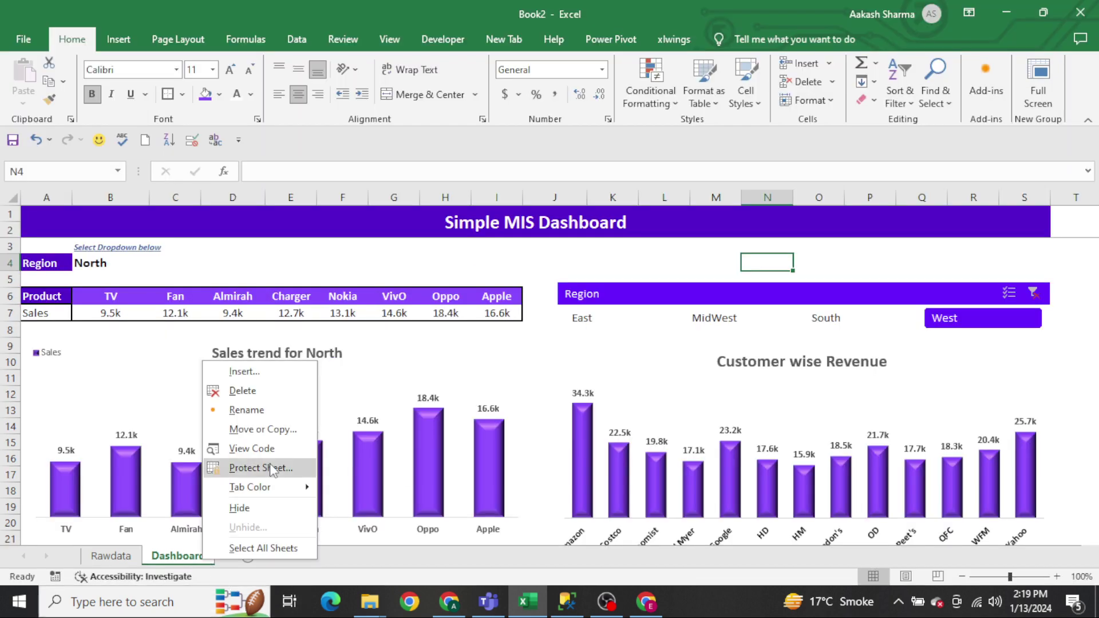
{"action": "left_click", "coordinate": [256, 506]}
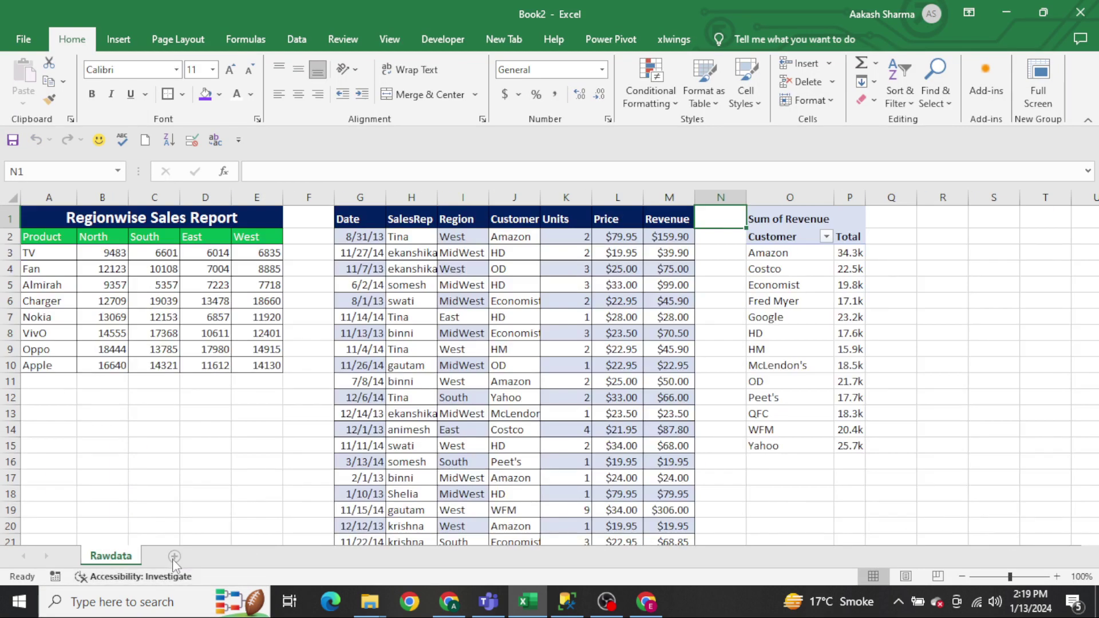
Add a new worksheet after Rawdata and rename it Dashboard-1.
{"action": "left_click", "coordinate": [175, 557]}
{"action": "double_click", "coordinate": [176, 558]}
{"action": "type", "text": "Da"}
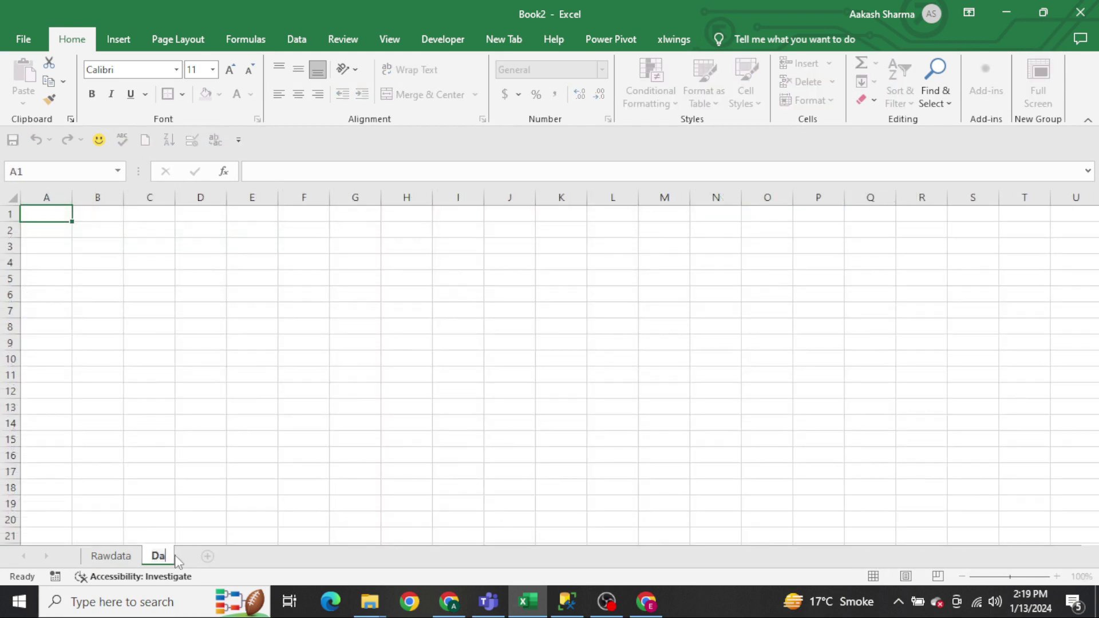
{"action": "type", "text": "shboar"}
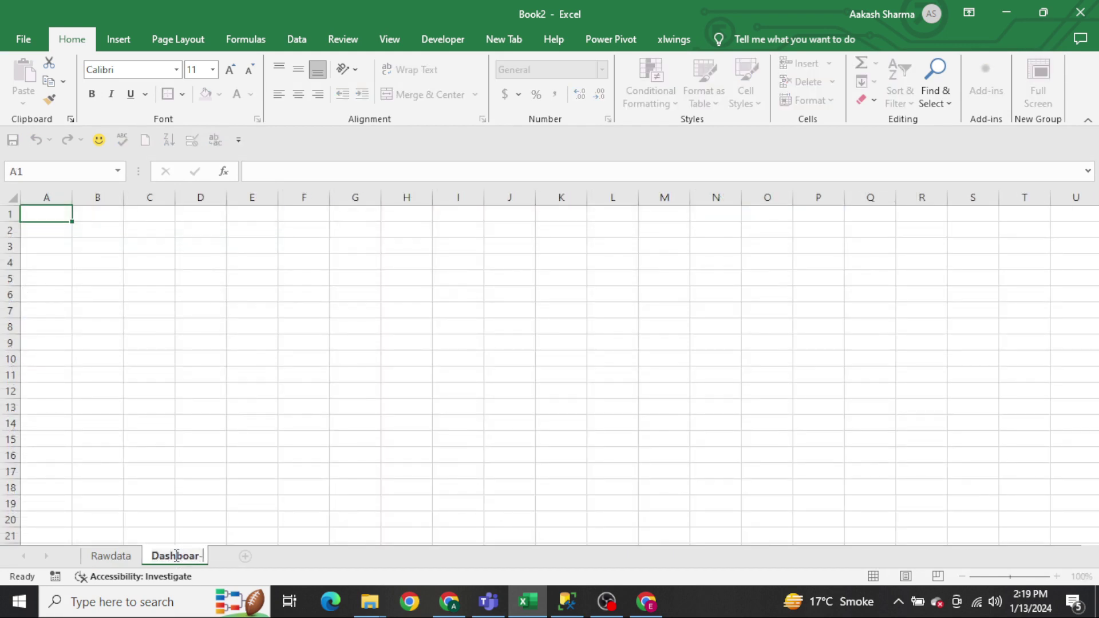
{"action": "type", "text": "d 1"}
{"action": "key", "text": "Return"}
Turn off the gridlines on the Dashboard-1 sheet.
{"action": "key", "text": "ctrl+Page_Up"}
{"action": "key", "text": "Left"}
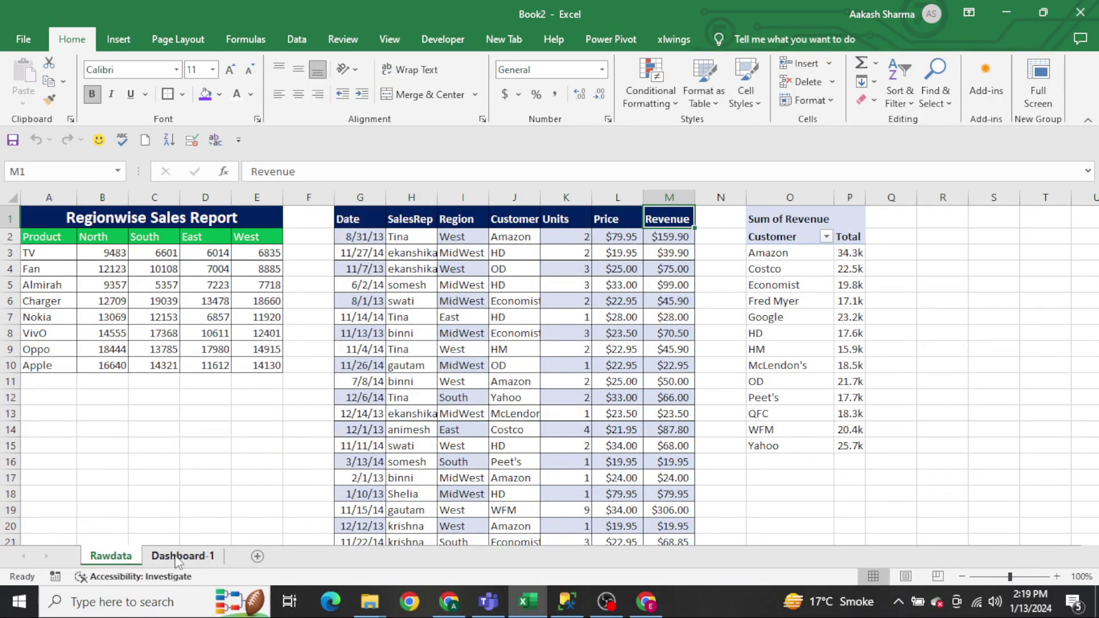
{"action": "left_click", "coordinate": [177, 556]}
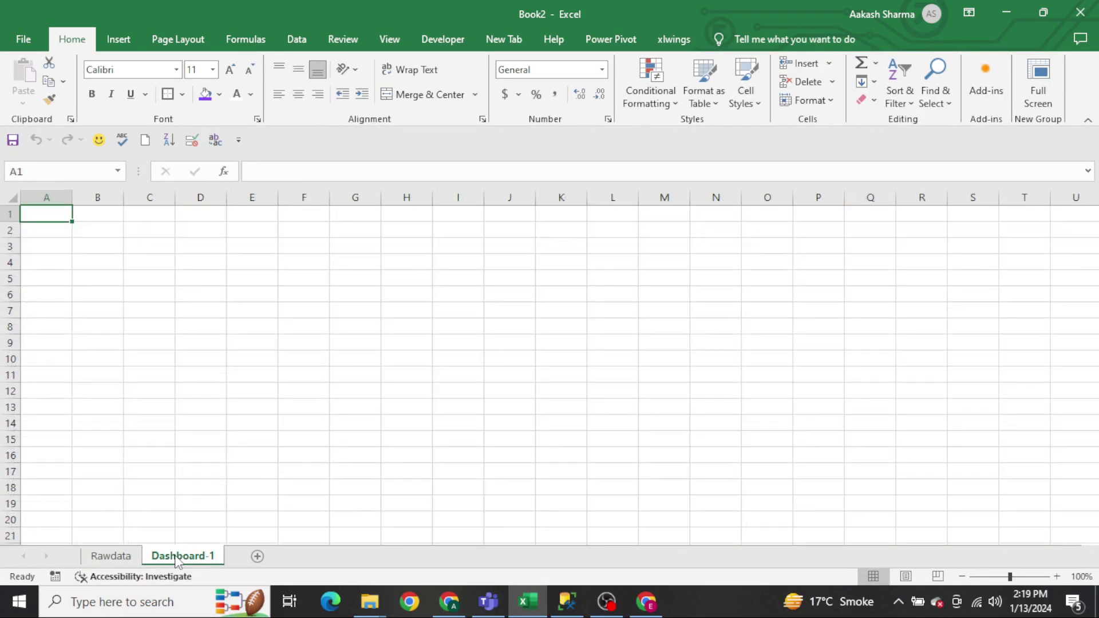
{"action": "left_click", "coordinate": [404, 41]}
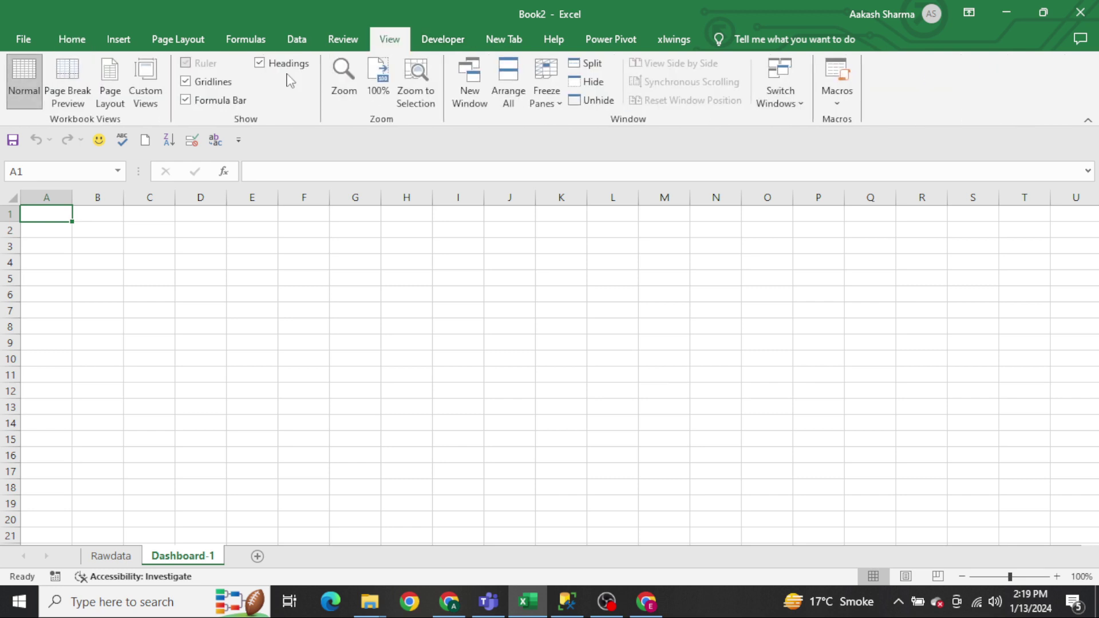
{"action": "left_click", "coordinate": [186, 81]}
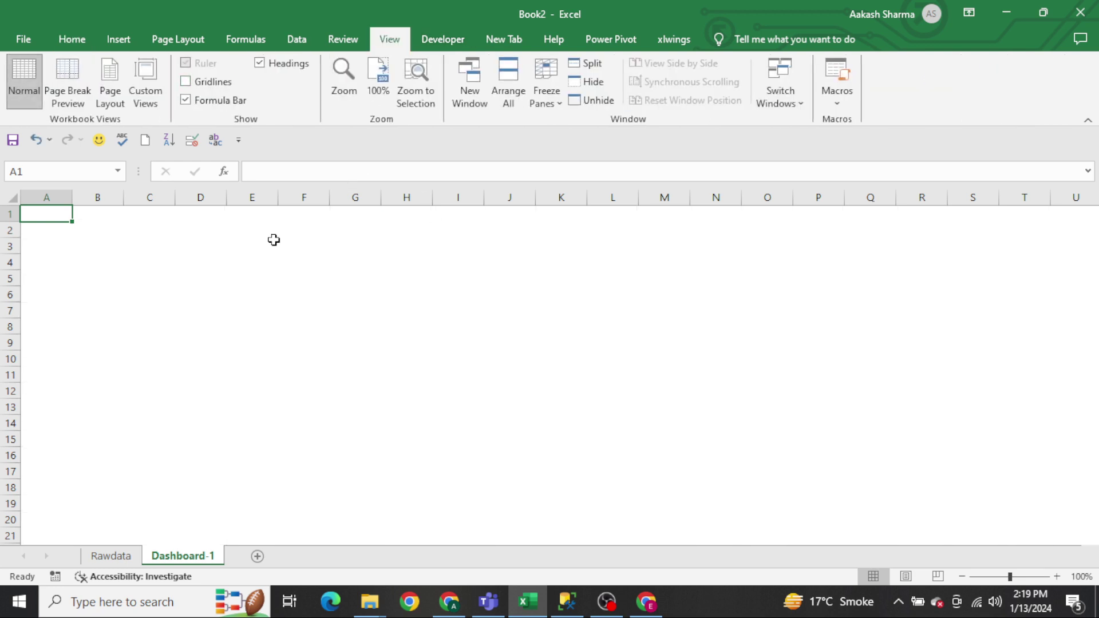
Merge cells A1:S2 of Dashboard-1 into a single cell for the title banner.
{"action": "key", "text": "shift+Down"}
{"action": "key", "text": "shift+Right"}
{"action": "key", "text": "shift+Right"}
{"action": "key", "text": "shift+Right"}
{"action": "key", "text": "shift+Right"}
{"action": "key", "text": "shift+Right"}
{"action": "key", "text": "shift+Right"}
{"action": "key", "text": "shift+Right"}
{"action": "key", "text": "shift+Right"}
{"action": "key", "text": "shift+Right"}
{"action": "key", "text": "shift+Right"}
{"action": "key", "text": "shift+Right"}
{"action": "key", "text": "shift+Right"}
{"action": "key", "text": "shift+Right"}
{"action": "key", "text": "shift+Right"}
{"action": "key", "text": "shift+Right"}
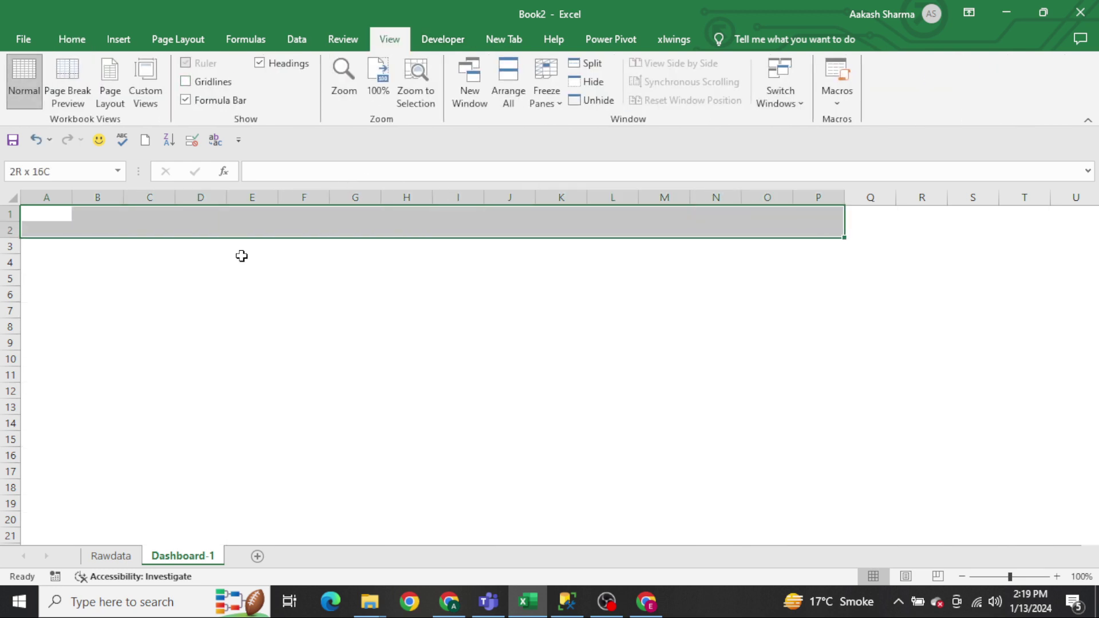
{"action": "key", "text": "shift+Right"}
{"action": "key", "text": "shift+Right"}
{"action": "key", "text": "shift+Right"}
{"action": "key", "text": "alt"}
{"action": "key", "text": "h"}
{"action": "key", "text": "m"}
{"action": "key", "text": "m"}
{"action": "type", "text": "Sam"}
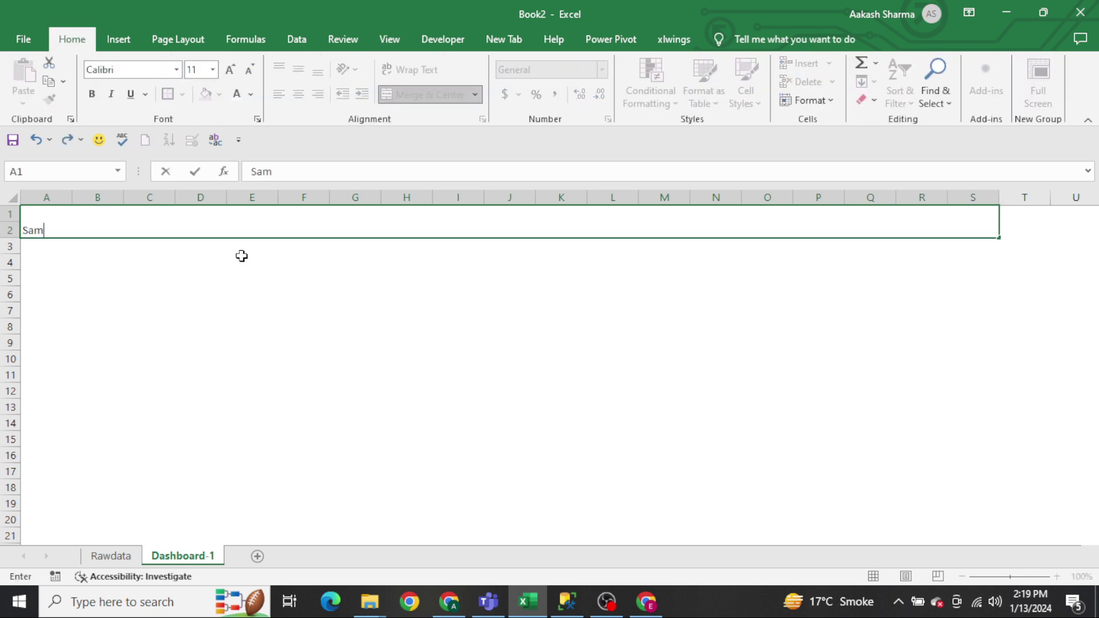
{"action": "type", "text": "il"}
{"action": "key", "text": "Escape"}
Enter the title "MIS Dashboard" in the merged cell A1.
{"action": "type", "text": "MIS "}
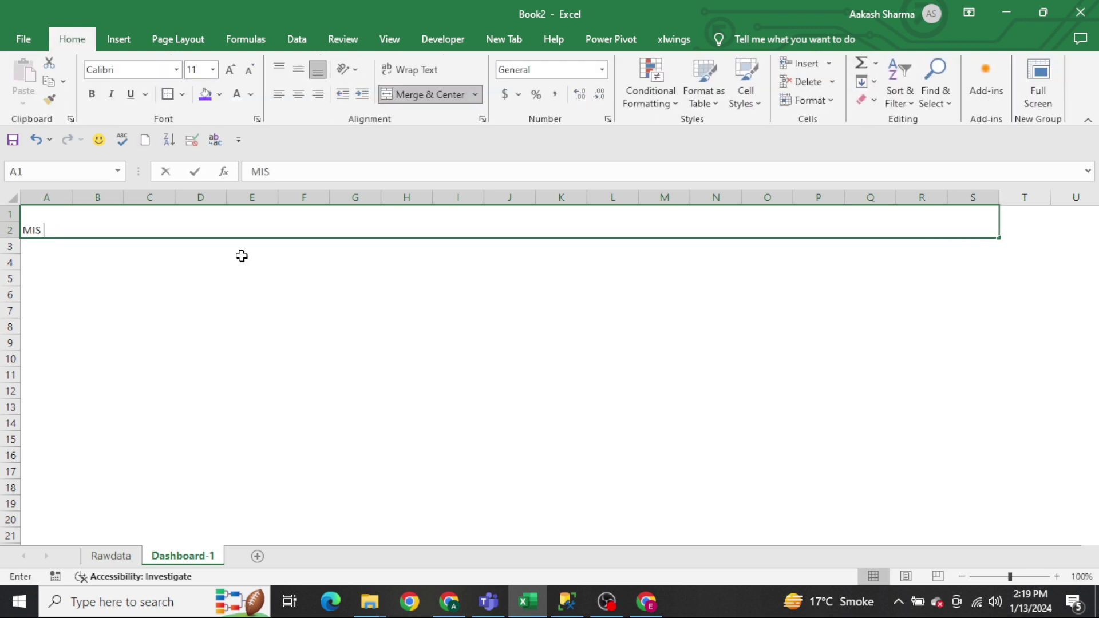
{"action": "type", "text": "Dashbo"}
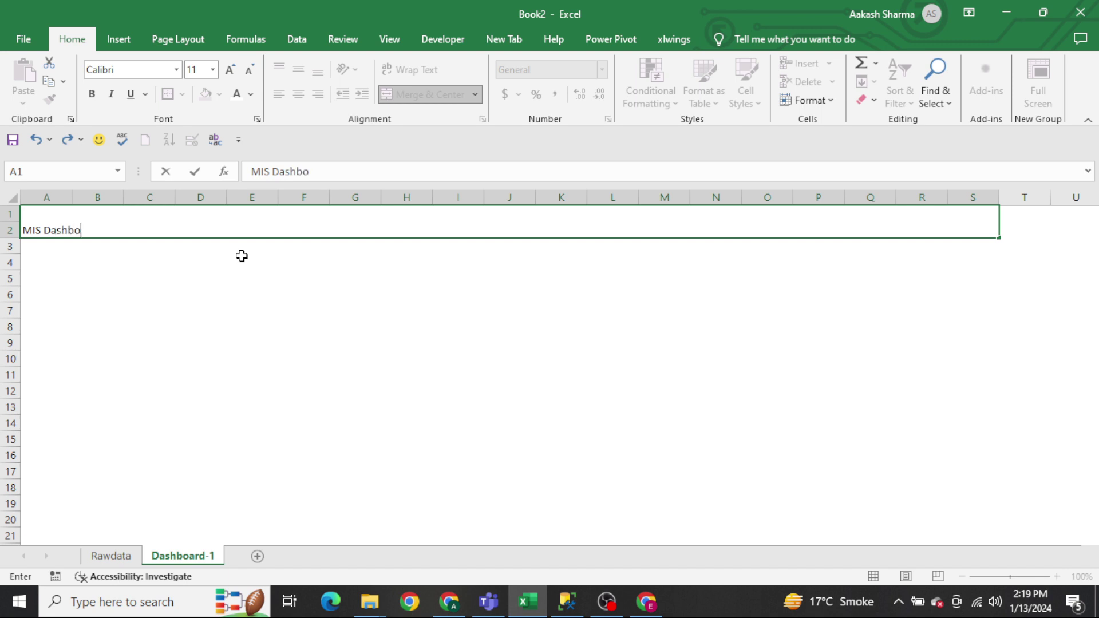
{"action": "type", "text": "ard"}
{"action": "key", "text": "Return"}
{"action": "key", "text": "Up"}
Center the MIS Dashboard title horizontally and vertically, make it bold, and set its font size to 16.
{"action": "key", "text": "alt"}
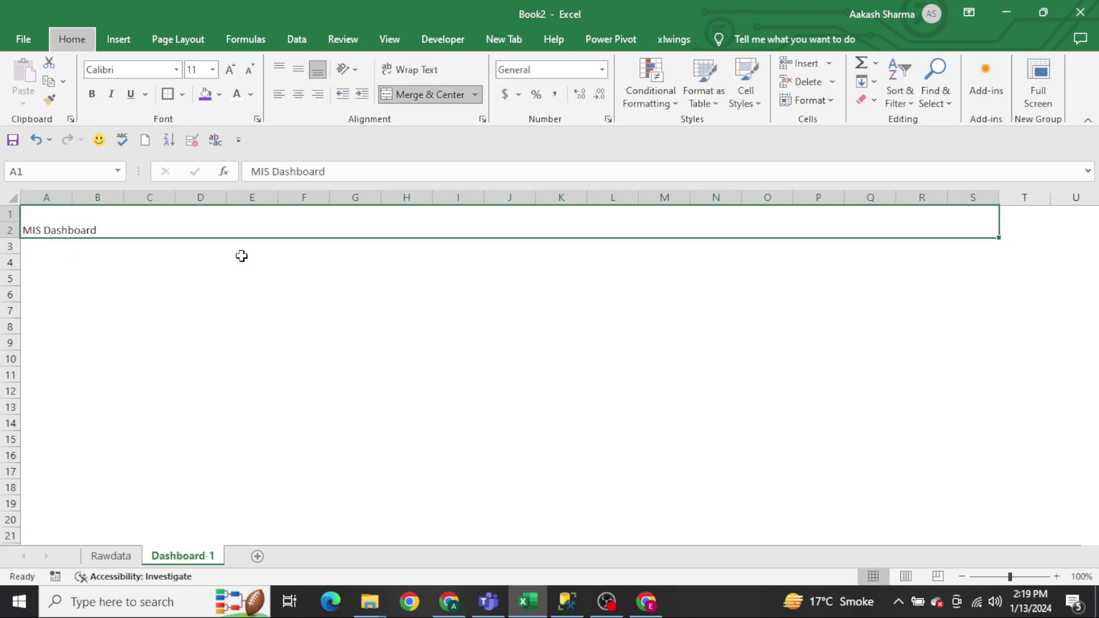
{"action": "key", "text": "h"}
{"action": "key", "text": "a"}
{"action": "key", "text": "c"}
{"action": "key", "text": "alt+h"}
{"action": "key", "text": "a"}
{"action": "key", "text": "m"}
{"action": "key", "text": "ctrl+b"}
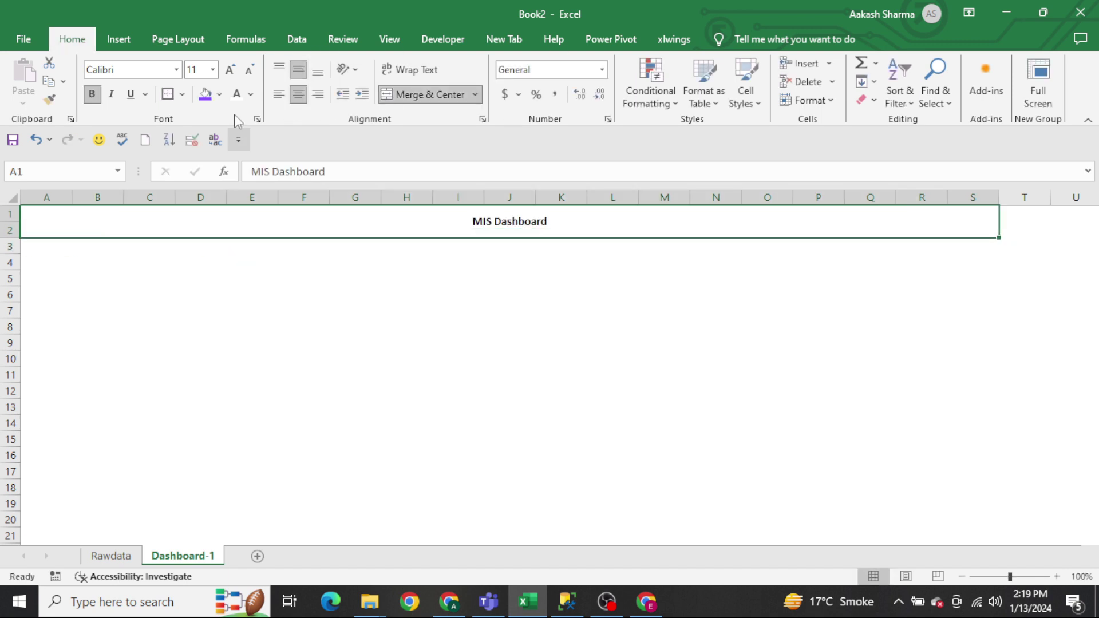
{"action": "left_click", "coordinate": [228, 69]}
{"action": "left_click", "coordinate": [229, 70]}
{"action": "left_click", "coordinate": [228, 70]}
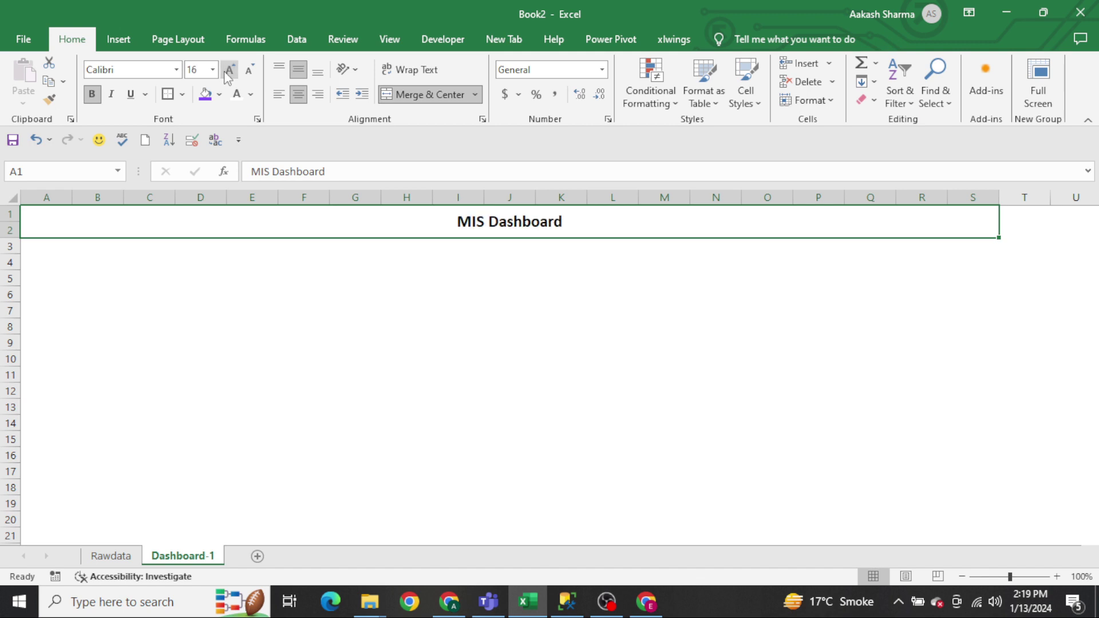
Check the available fill colors, look at the W3Schools HTML Color Picker page and its address in Chrome, and return to Excel.
{"action": "left_click", "coordinate": [219, 94]}
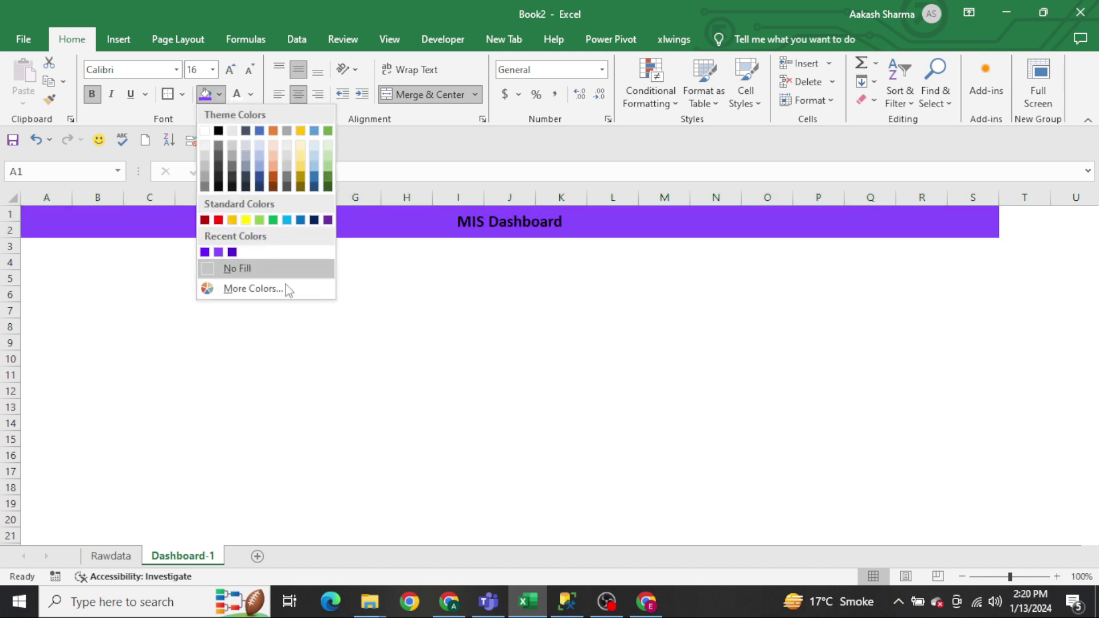
{"action": "left_click", "coordinate": [407, 373]}
{"action": "left_click", "coordinate": [647, 601]}
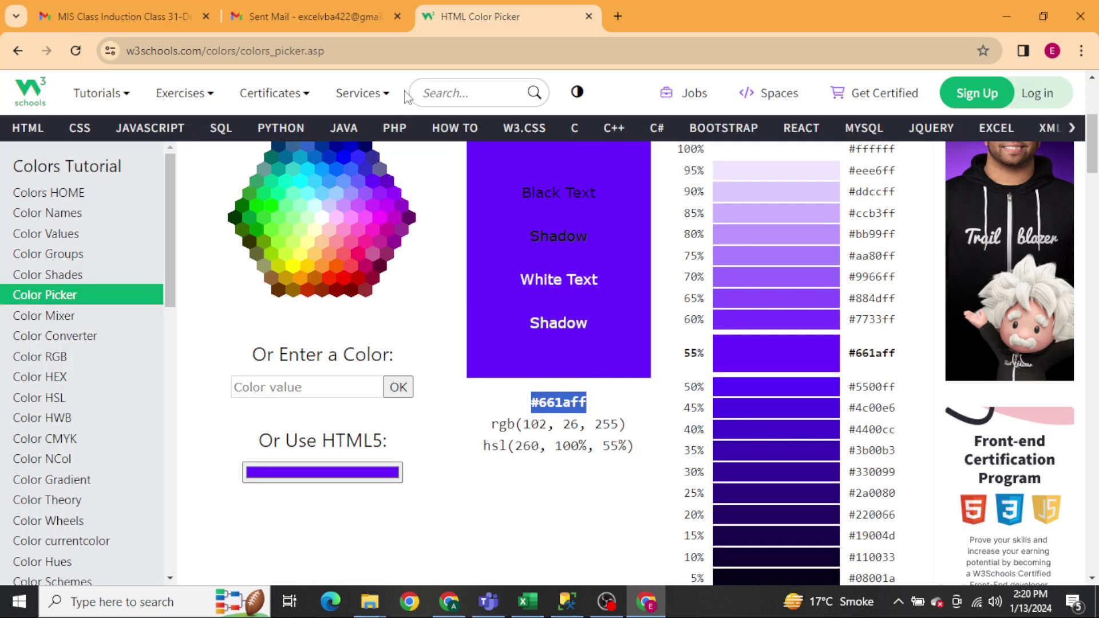
{"action": "left_click", "coordinate": [358, 49]}
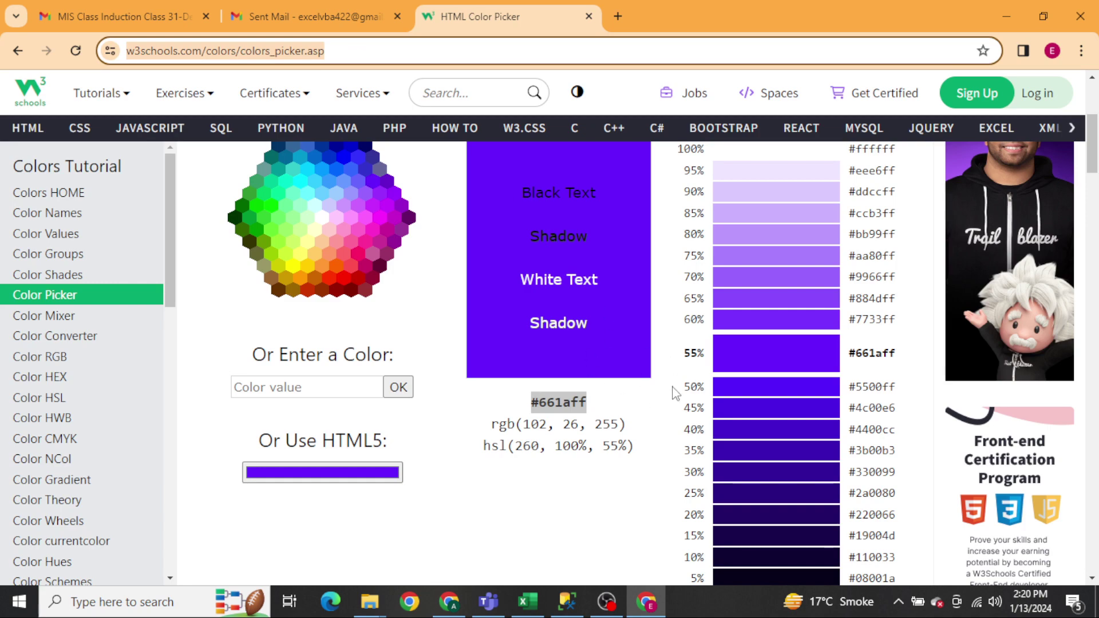
{"action": "key", "text": "alt+Tab"}
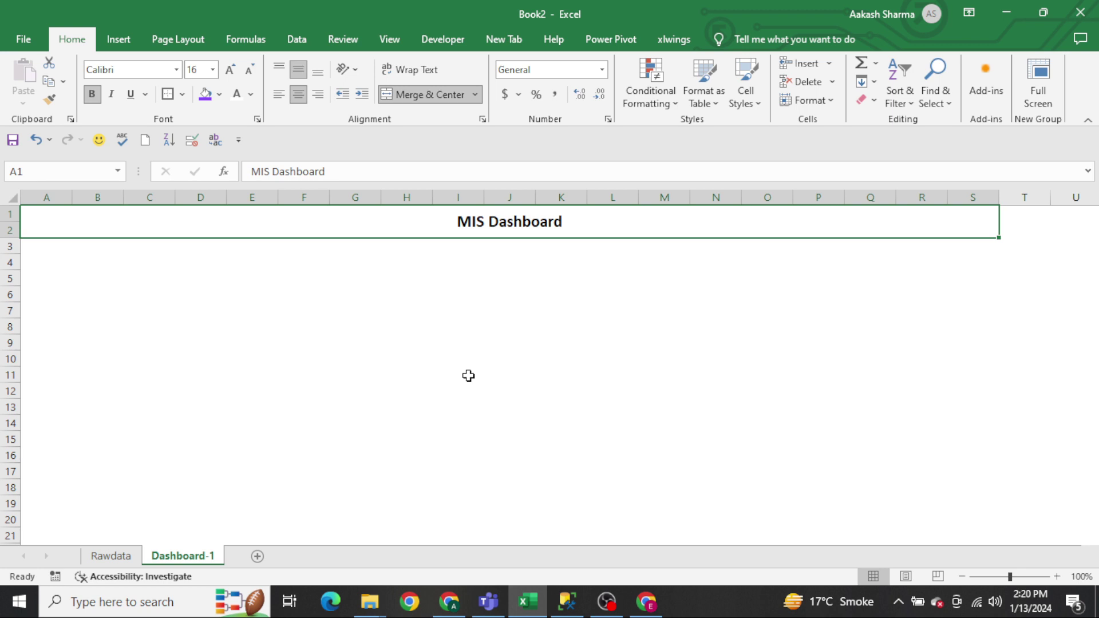
Give the title banner the darkest purple recent fill color, a white font, and font size 18.
{"action": "left_click", "coordinate": [220, 95]}
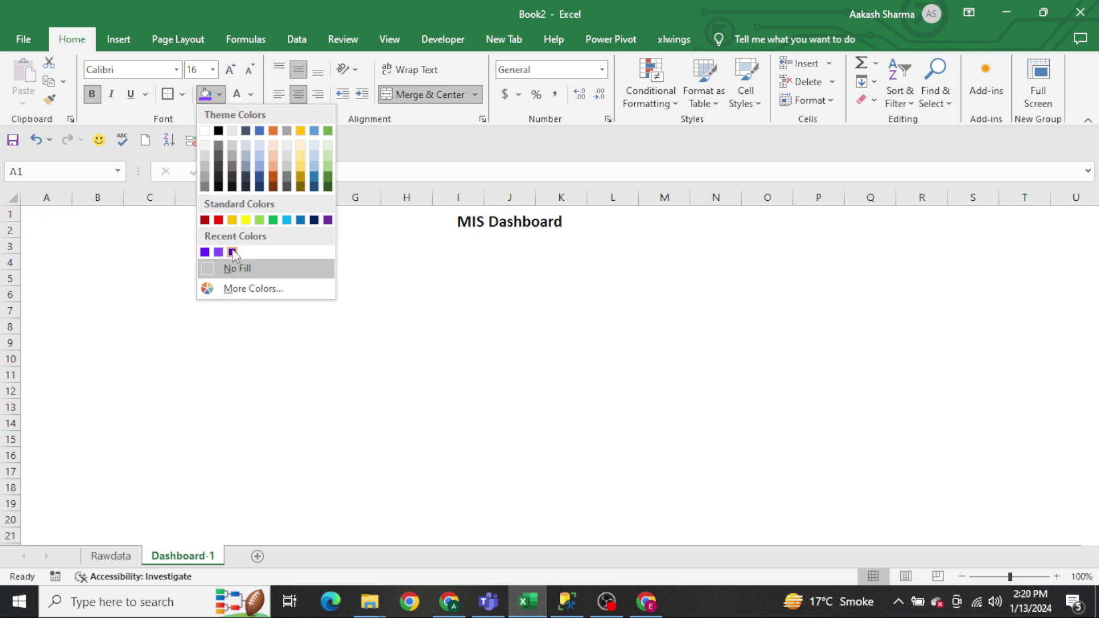
{"action": "left_click", "coordinate": [232, 253]}
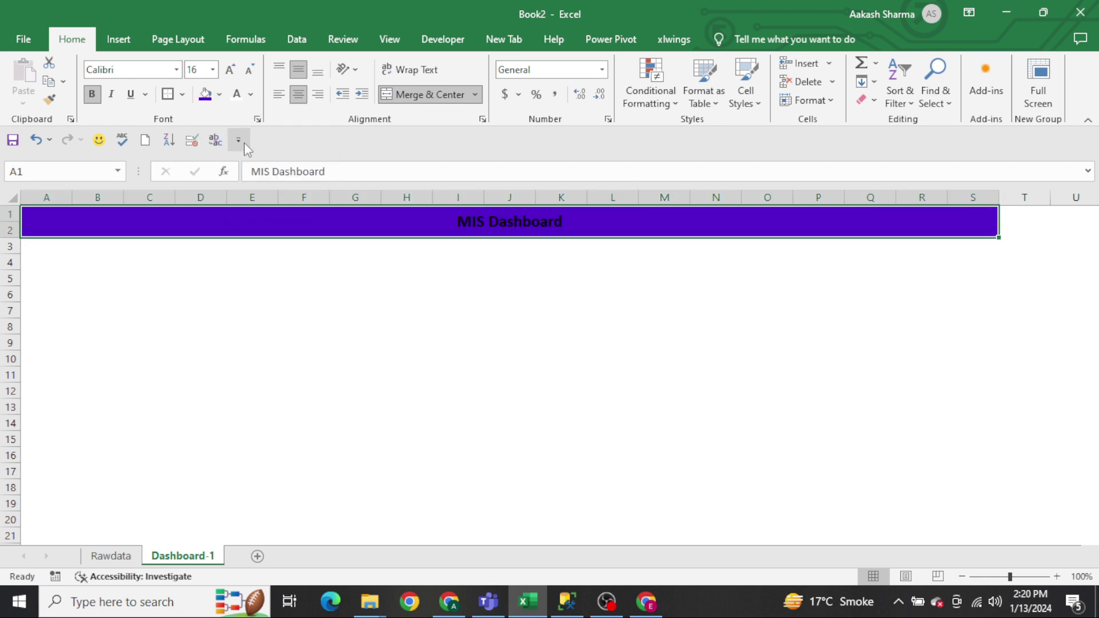
{"action": "left_click", "coordinate": [237, 93]}
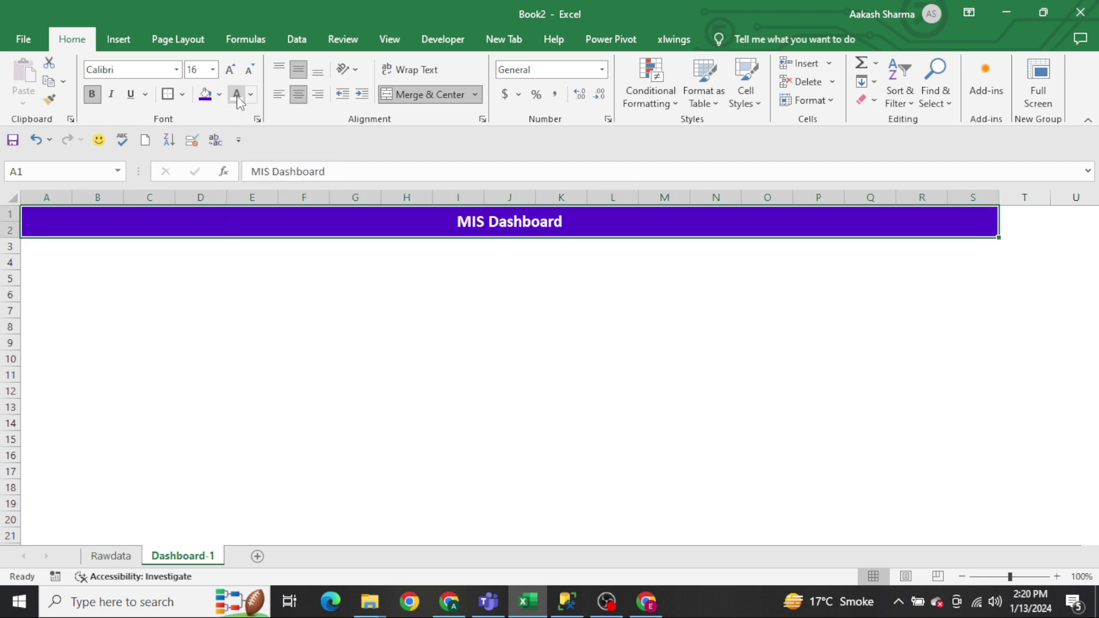
{"action": "left_click", "coordinate": [229, 70]}
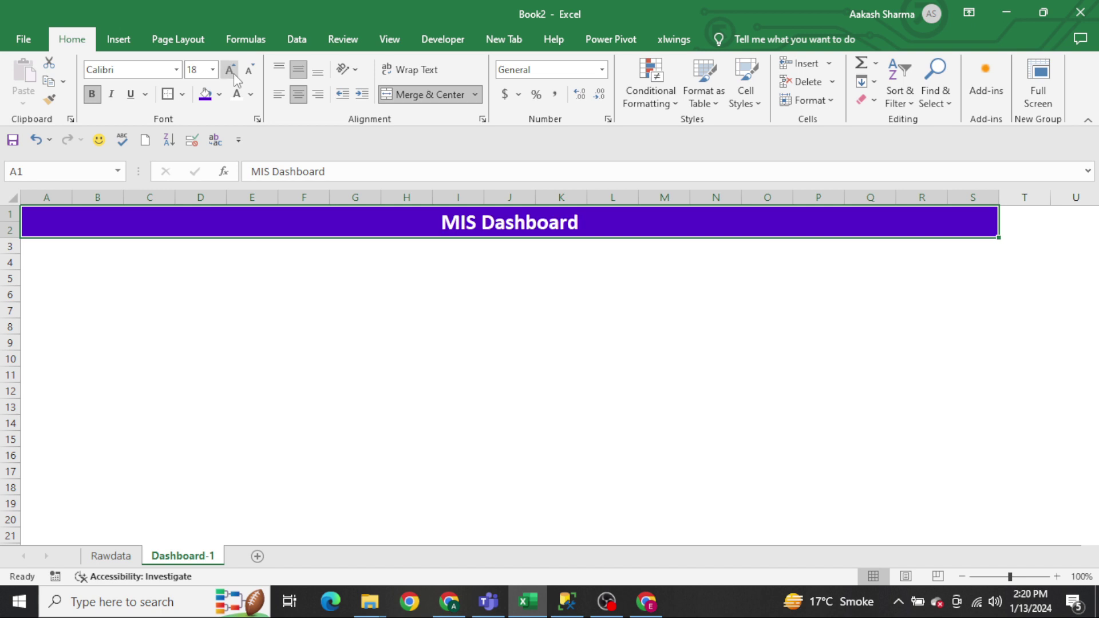
{"action": "left_click", "coordinate": [375, 371]}
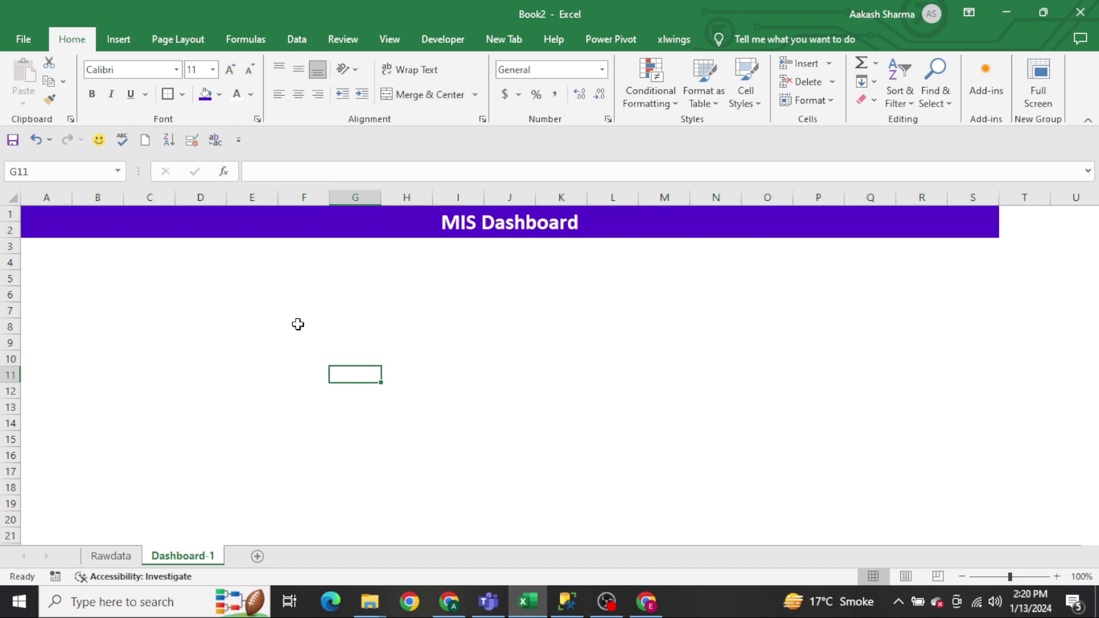
Freeze the panes above row 3 so that the title banner in rows 1 and 2 stays in view.
{"action": "left_click", "coordinate": [297, 324]}
{"action": "key", "text": "Home"}
{"action": "key", "text": "Up"}
{"action": "key", "text": "Up"}
{"action": "key", "text": "Up"}
{"action": "key", "text": "Up"}
{"action": "key", "text": "Up"}
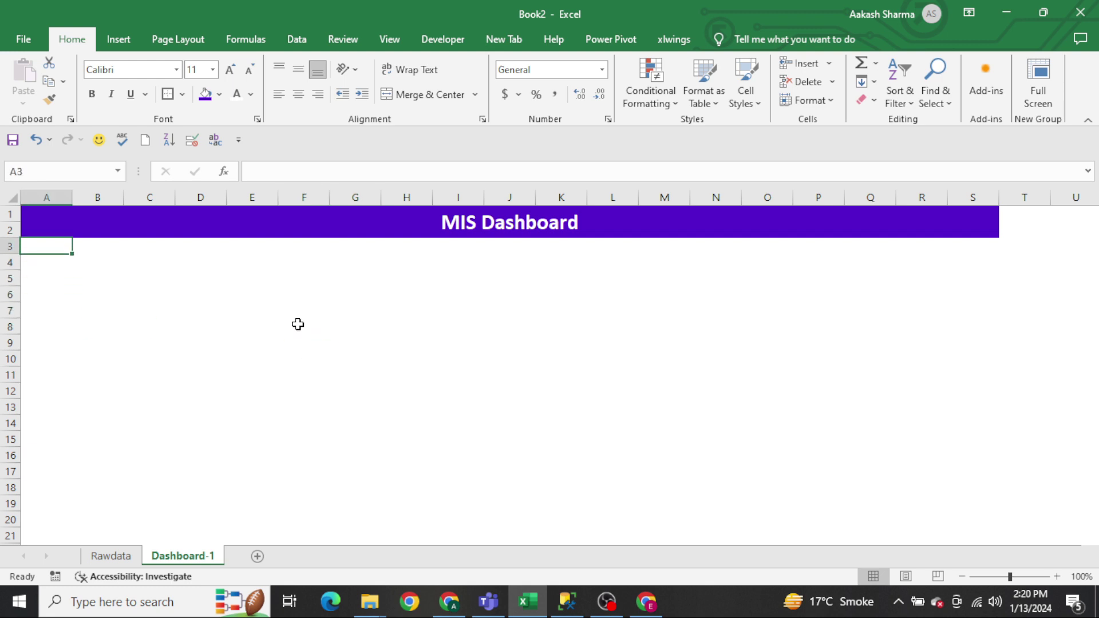
{"action": "key", "text": "shift+space"}
{"action": "key", "text": "alt+w"}
{"action": "key", "text": "f"}
{"action": "key", "text": "f"}
{"action": "key", "text": "Up"}
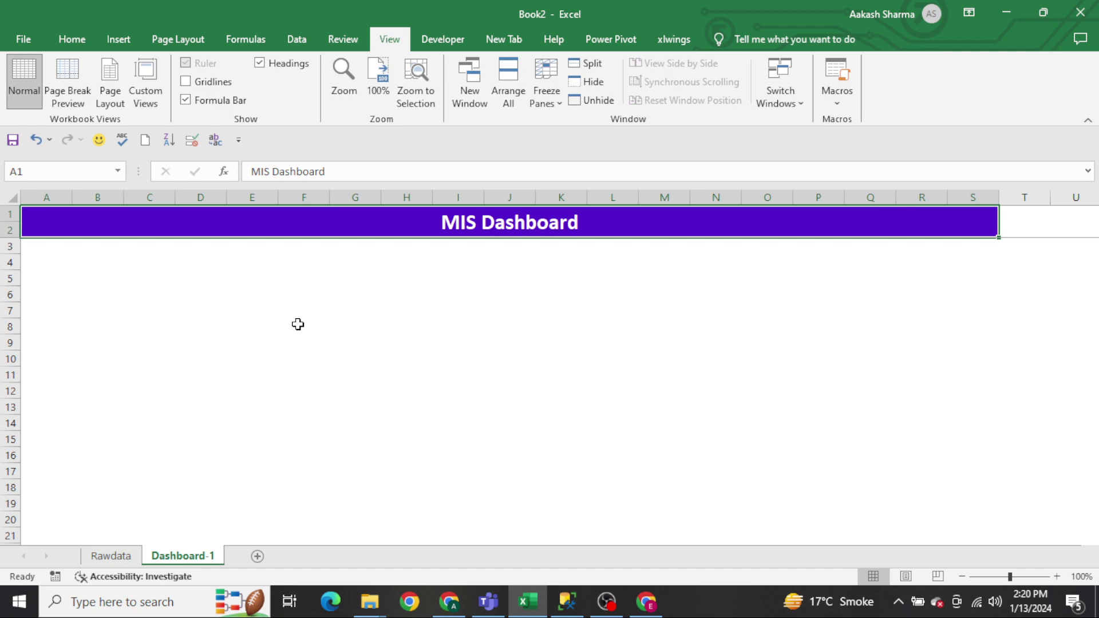
Select cell A4 and widen column A of Dashboard-1 to about one and a half times its default width.
{"action": "key", "text": "Down"}
{"action": "key", "text": "Down"}
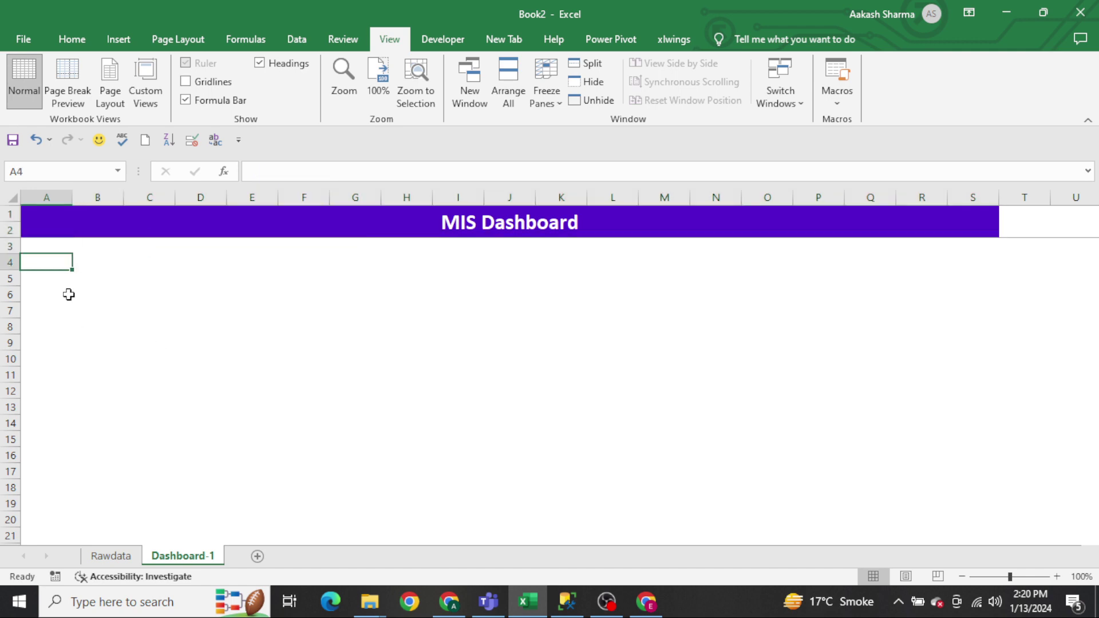
{"action": "left_click_drag", "start_coordinate": [73, 197], "coordinate": [105, 207]}
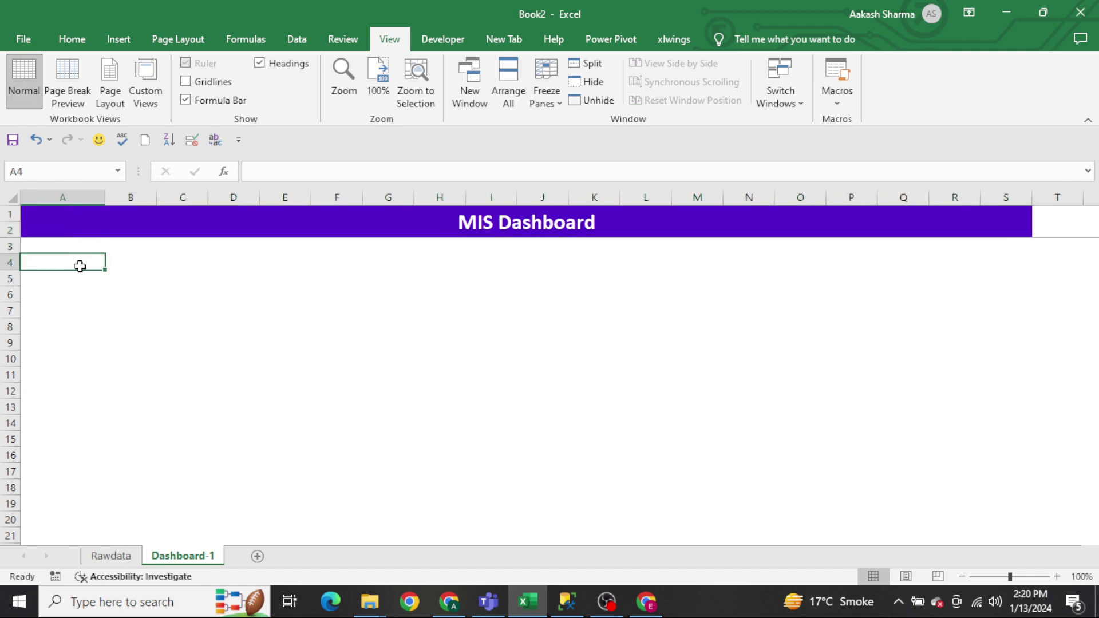
Examine the Product and region headers of the Regionwise Sales Report on Rawdata, and return to Dashboard-1.
{"action": "key", "text": "ctrl+Page_Up"}
{"action": "key", "text": "ctrl+Left"}
{"action": "key", "text": "Left"}
{"action": "key", "text": "Left"}
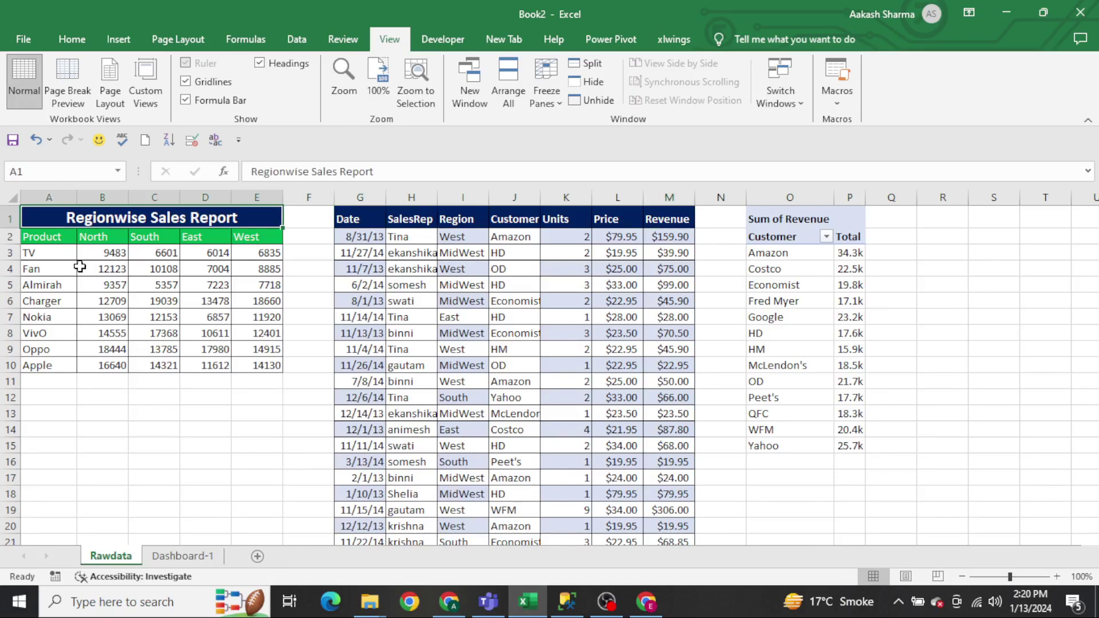
{"action": "key", "text": "Down"}
{"action": "key", "text": "Left"}
{"action": "key", "text": "Left"}
{"action": "key", "text": "Left"}
{"action": "key", "text": "ctrl+Page_Down"}
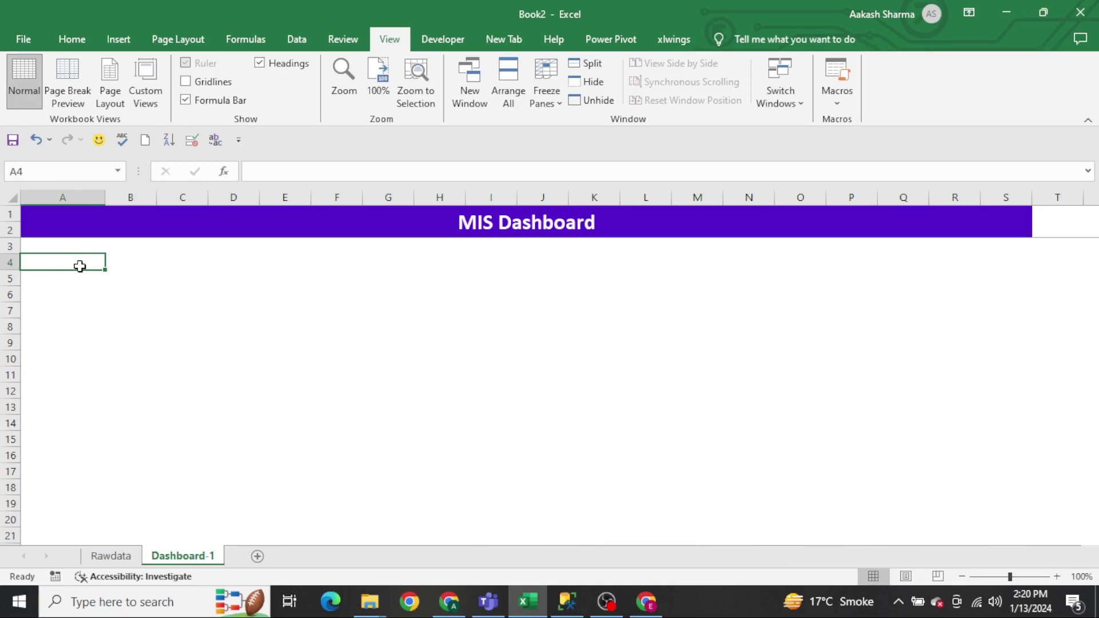
{"action": "key", "text": "alt+d"}
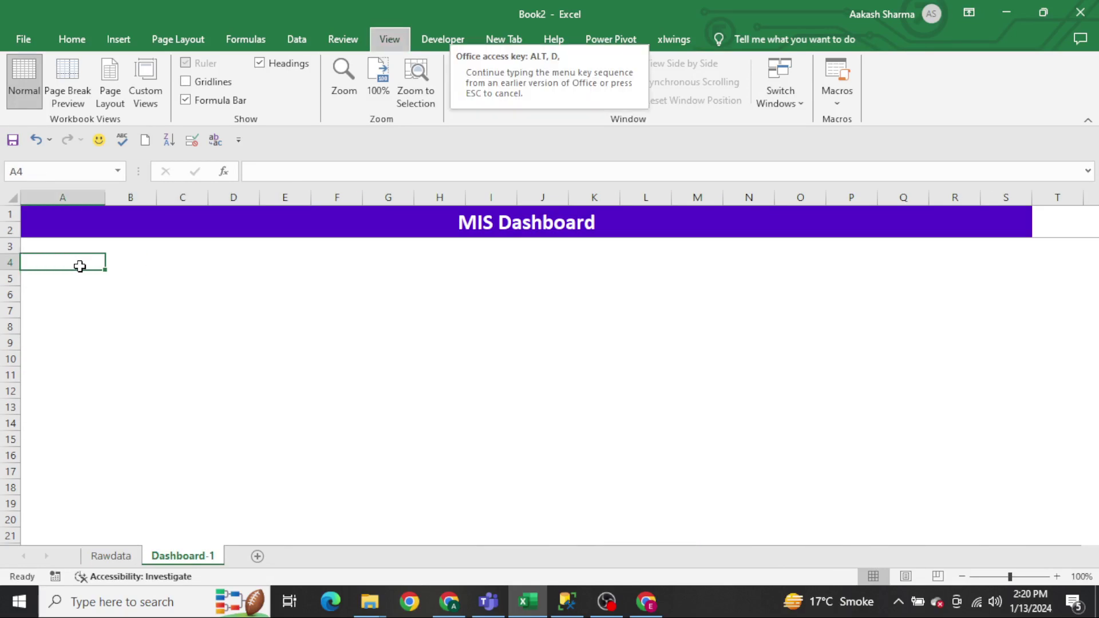
{"action": "key", "text": "p"}
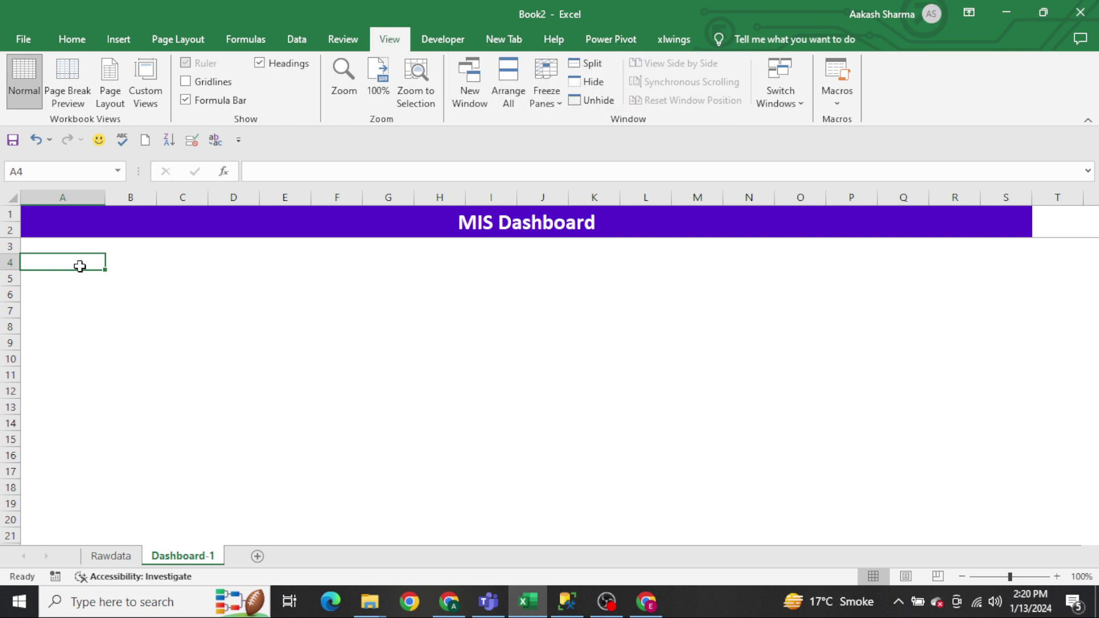
{"action": "type", "text": "S"}
{"action": "key", "text": "Escape"}
{"action": "left_click", "coordinate": [73, 39]}
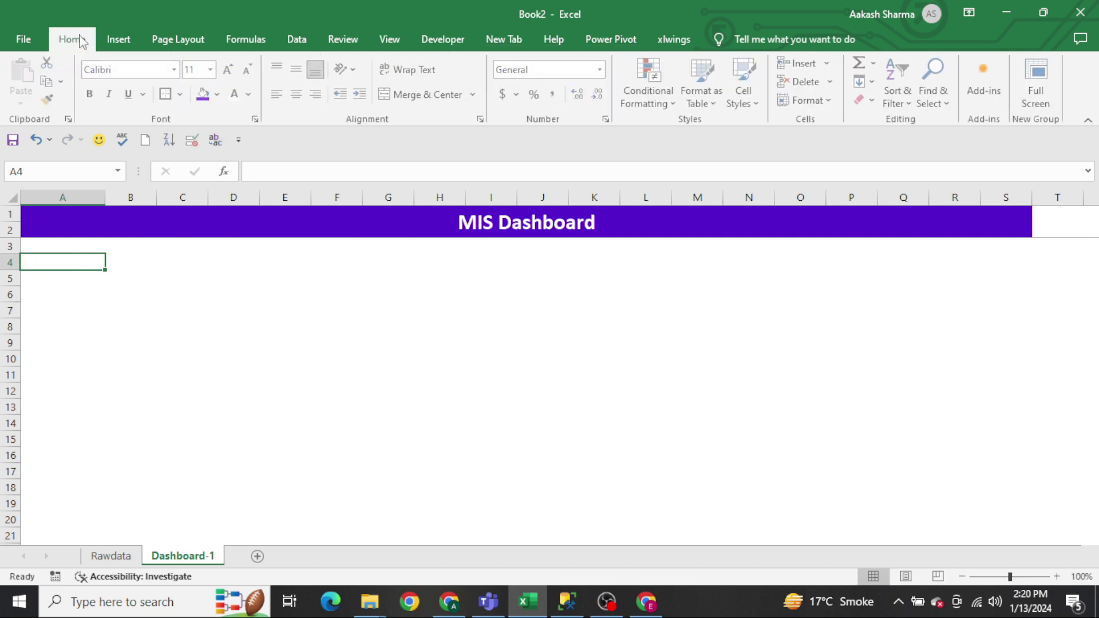
Fill cell A4 with the banner's purple, give it a white font, and enter the label Region.
{"action": "left_click", "coordinate": [203, 93]}
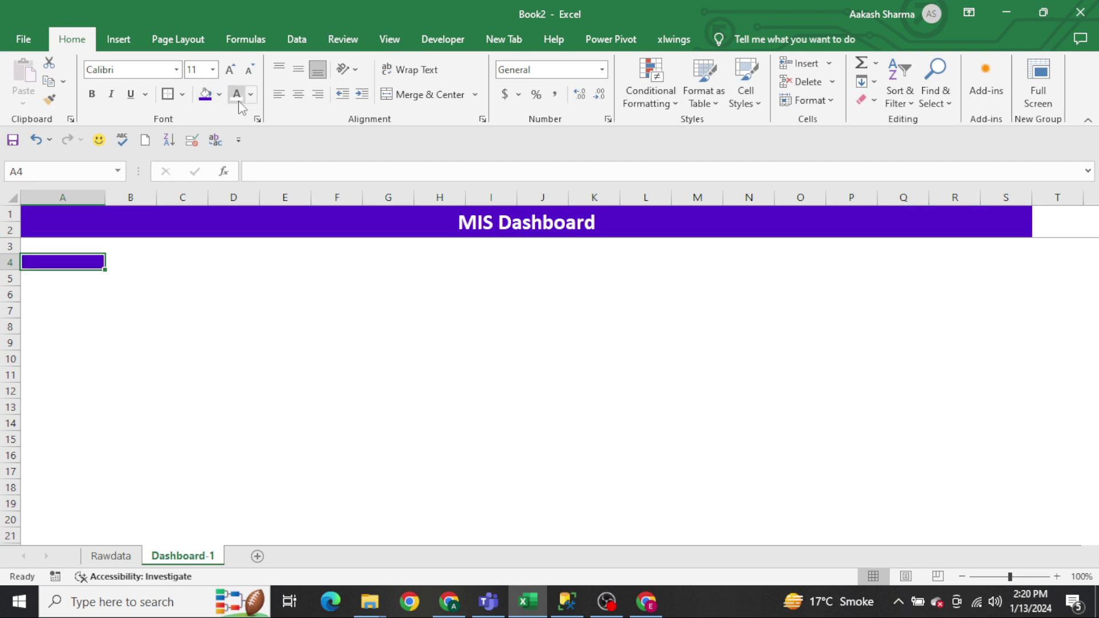
{"action": "type", "text": "S"}
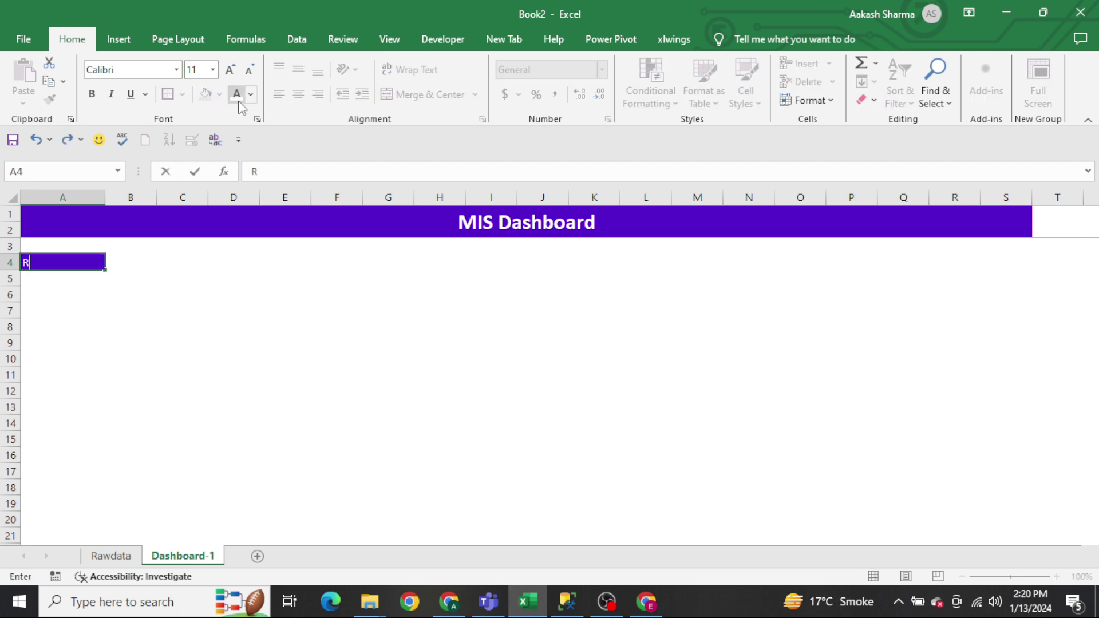
{"action": "type", "text": "egion"}
{"action": "key", "text": "Tab"}
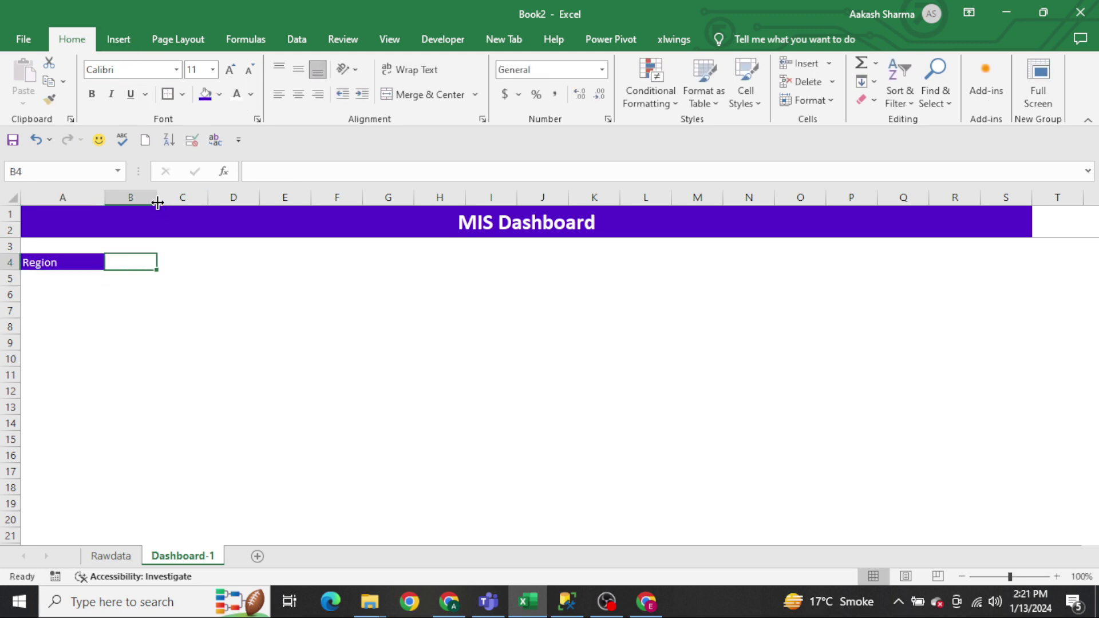
Widen column B to nearly twice its default width and select cell B4 beside the Region label.
{"action": "left_click_drag", "start_coordinate": [157, 199], "coordinate": [200, 204]}
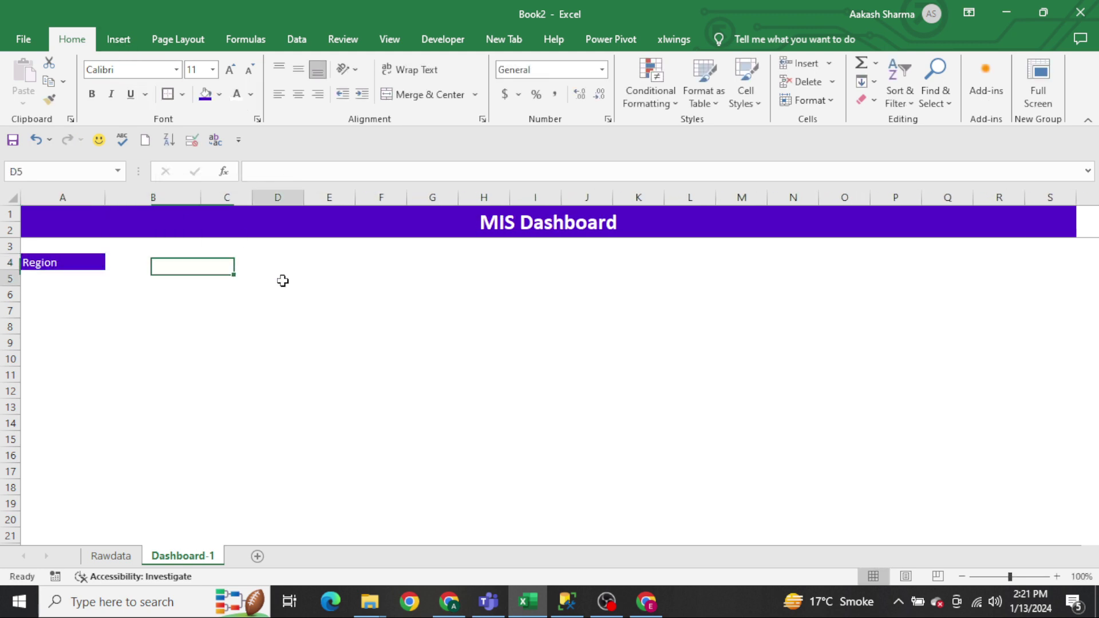
{"action": "key", "text": "Return"}
{"action": "key", "text": "Up"}
{"action": "key", "text": "Right"}
Restrict cell B4 to a validation list sourced from the region headers in Rawdata!$B$2:$E$2.
{"action": "key", "text": "alt+d"}
{"action": "key", "text": "l"}
{"action": "key", "text": "alt+Down"}
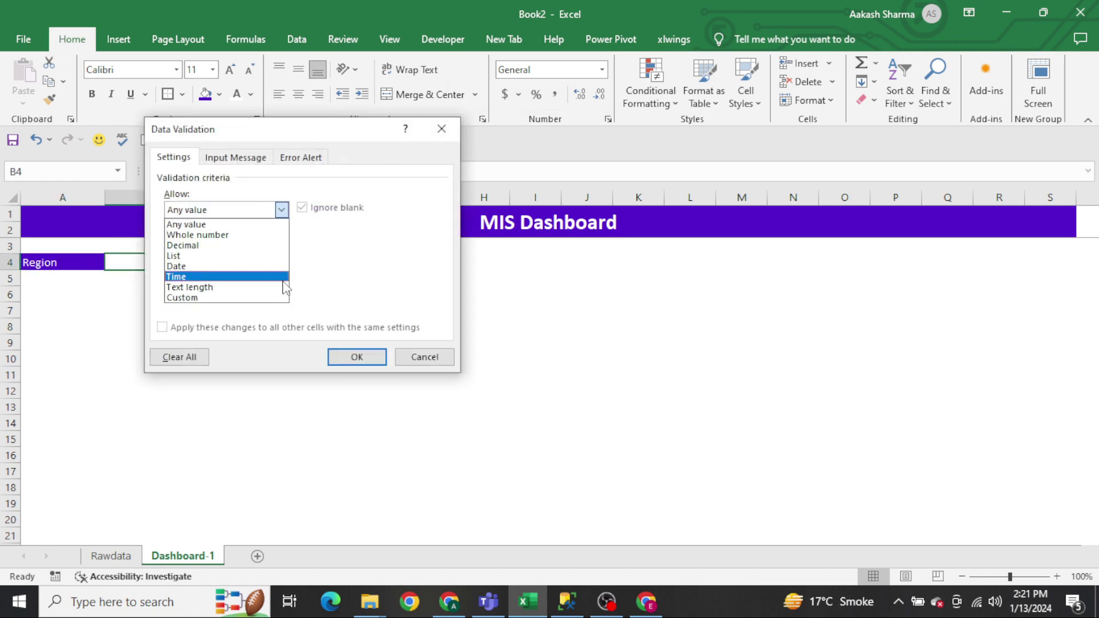
{"action": "left_click", "coordinate": [284, 255]}
{"action": "left_click", "coordinate": [284, 276]}
{"action": "key", "text": "ctrl+Page_Up"}
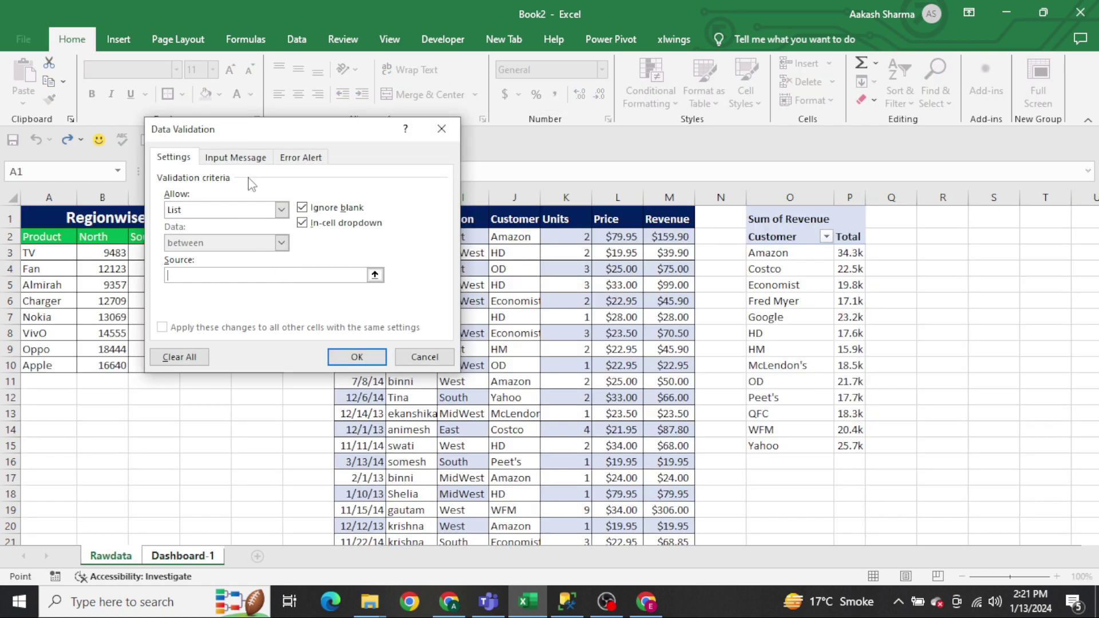
{"action": "left_click_drag", "start_coordinate": [227, 134], "coordinate": [509, 102]}
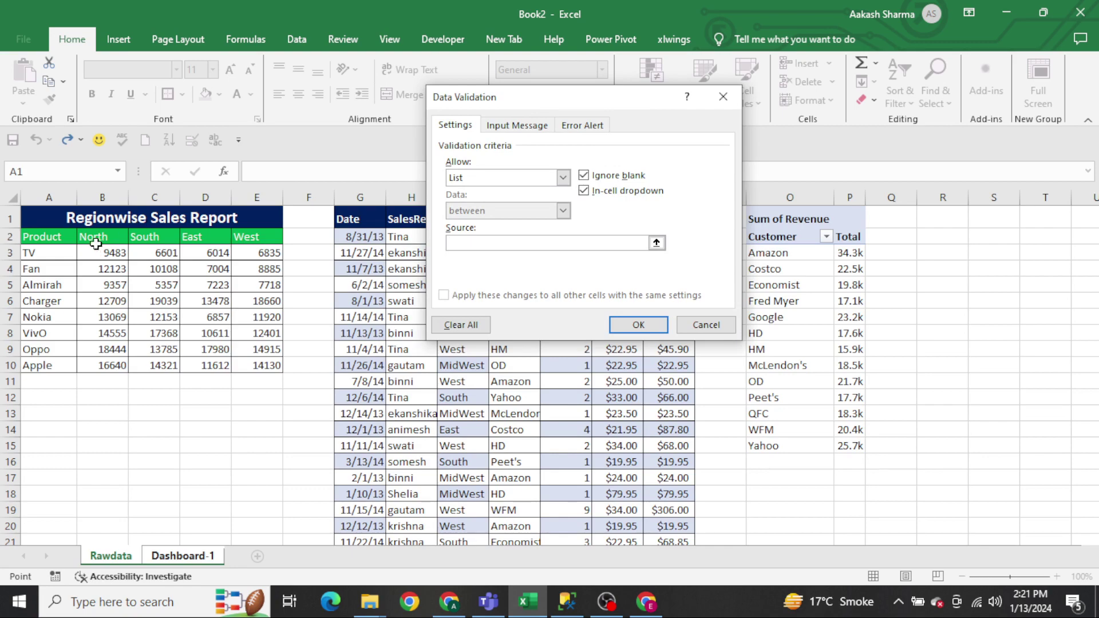
{"action": "left_click_drag", "start_coordinate": [95, 244], "coordinate": [263, 243]}
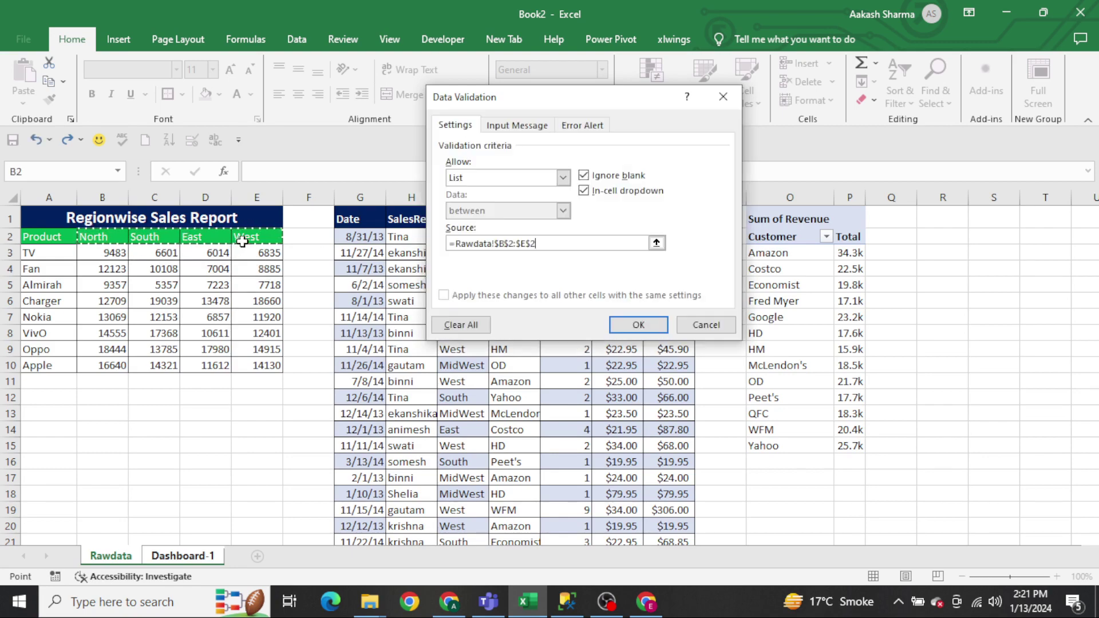
{"action": "left_click", "coordinate": [623, 331]}
Pick North, South, East and finally West in turn from the region list in cell B4.
{"action": "key", "text": "alt+Down"}
{"action": "key", "text": "Down"}
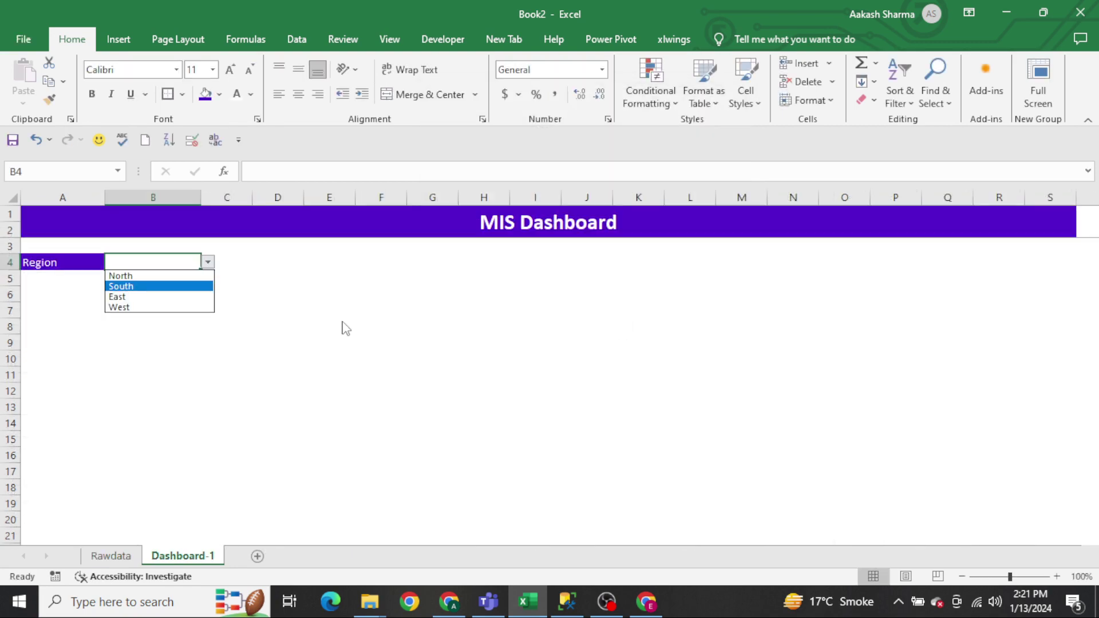
{"action": "key", "text": "Up"}
{"action": "key", "text": "Return"}
{"action": "key", "text": "alt+Down"}
{"action": "key", "text": "Down"}
{"action": "key", "text": "Return"}
{"action": "key", "text": "alt+Down"}
{"action": "key", "text": "Down"}
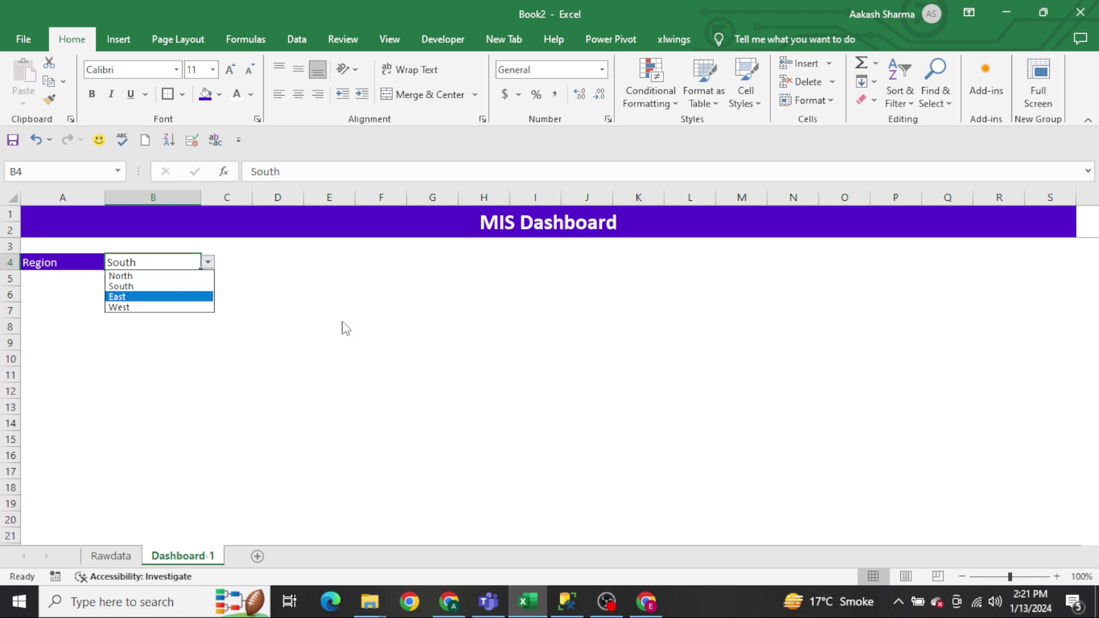
{"action": "key", "text": "Return"}
{"action": "key", "text": "alt+Down"}
{"action": "key", "text": "Down"}
{"action": "key", "text": "Return"}
Put a thick outside border around the region selection cell B4.
{"action": "key", "text": "Up"}
{"action": "key", "text": "Left"}
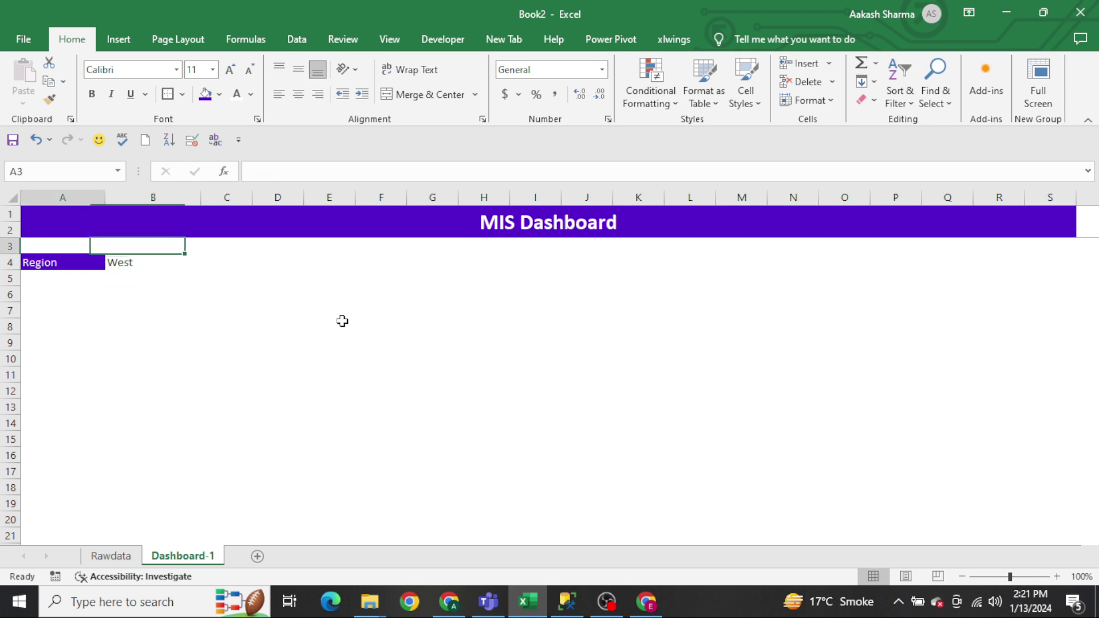
{"action": "key", "text": "Down"}
{"action": "key", "text": "Right"}
{"action": "key", "text": "Right"}
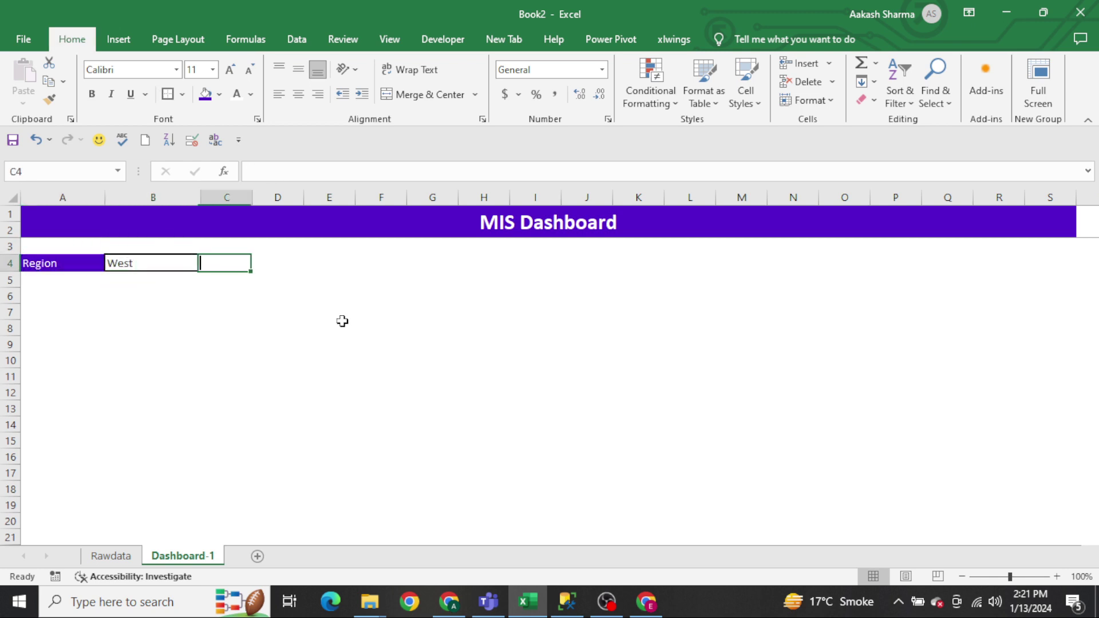
Enter the note Select Below Dropdown in cell B3 and make it bold and italic.
{"action": "key", "text": "Up"}
{"action": "key", "text": "Left"}
{"action": "type", "text": "S"}
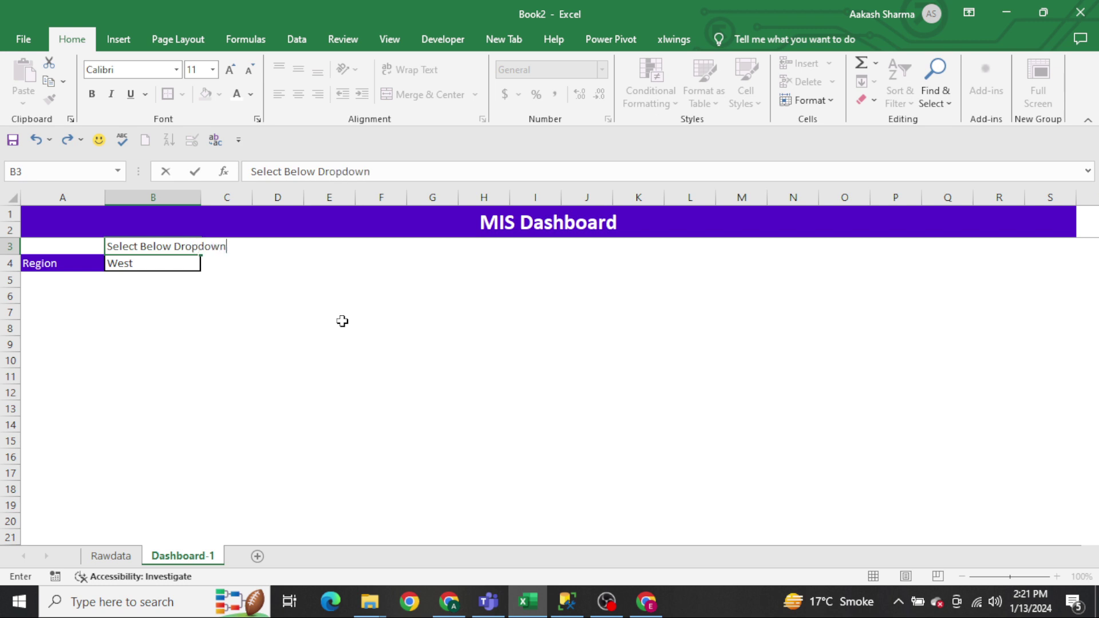
{"action": "key", "text": "ctrl+Return"}
{"action": "key", "text": "ctrl+b"}
{"action": "key", "text": "ctrl+i"}
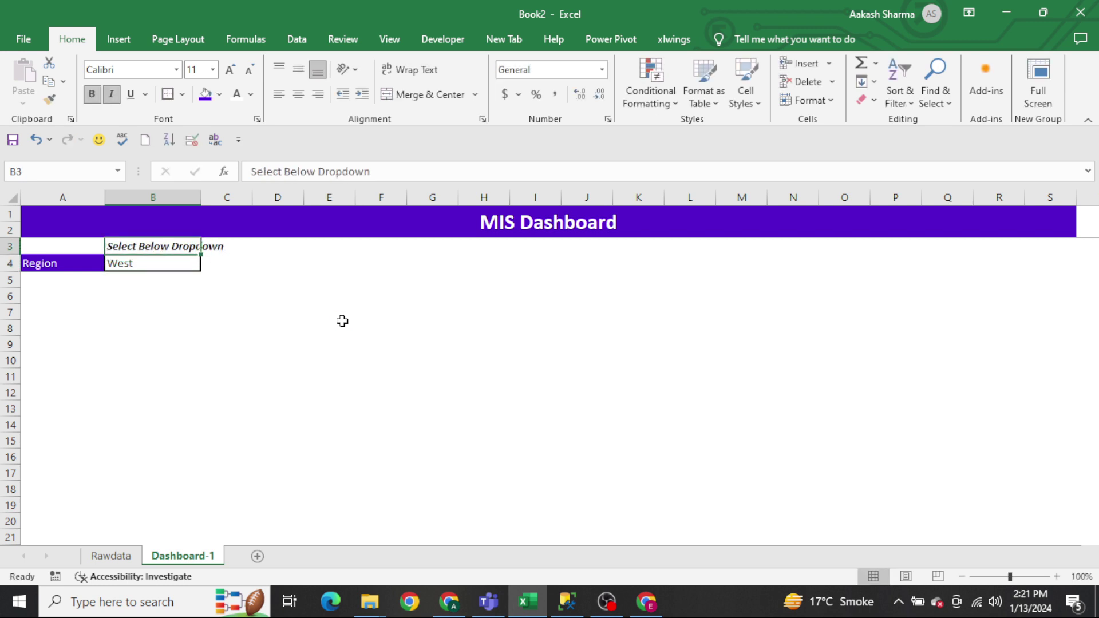
Reduce the note in B3 to font size 8 and give it a blue theme font color.
{"action": "left_click", "coordinate": [249, 70]}
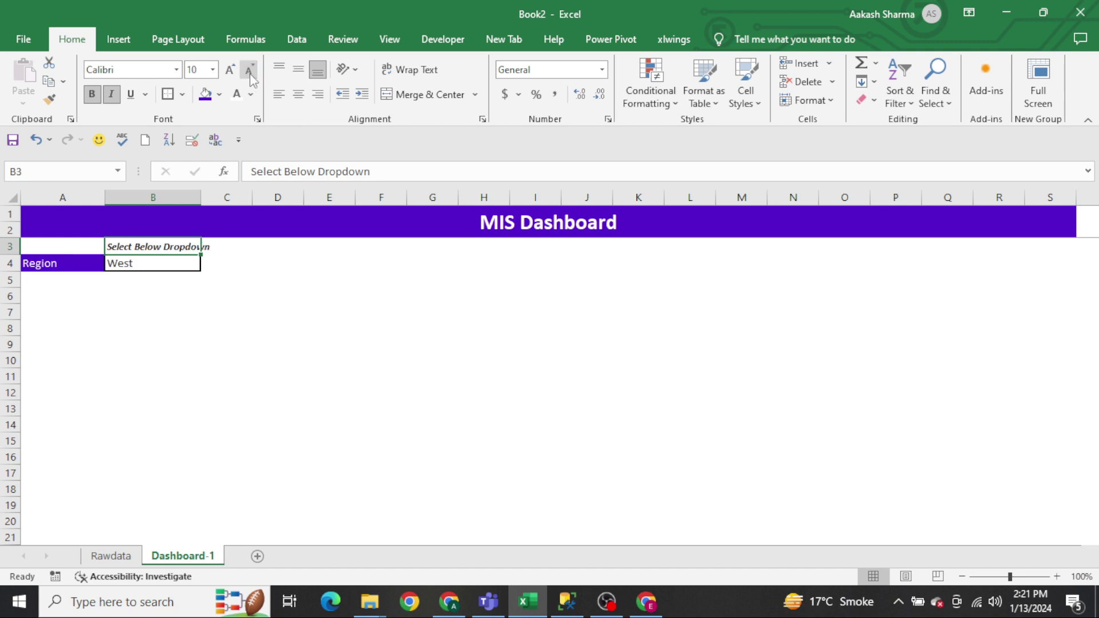
{"action": "left_click", "coordinate": [249, 70]}
{"action": "left_click", "coordinate": [249, 70]}
{"action": "left_click", "coordinate": [251, 95]}
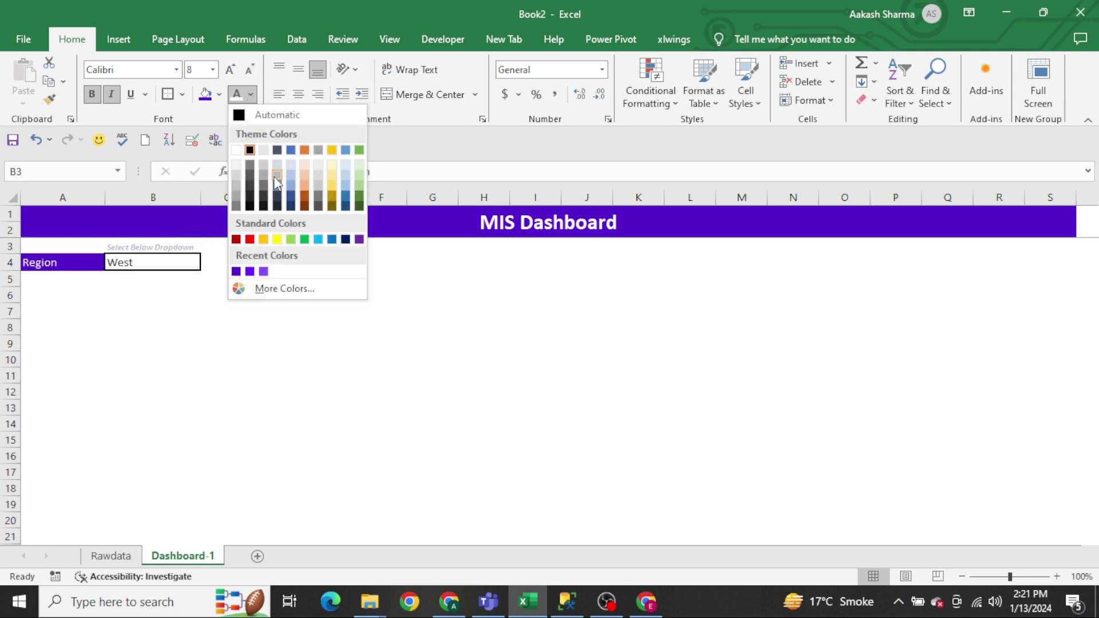
{"action": "left_click", "coordinate": [290, 187]}
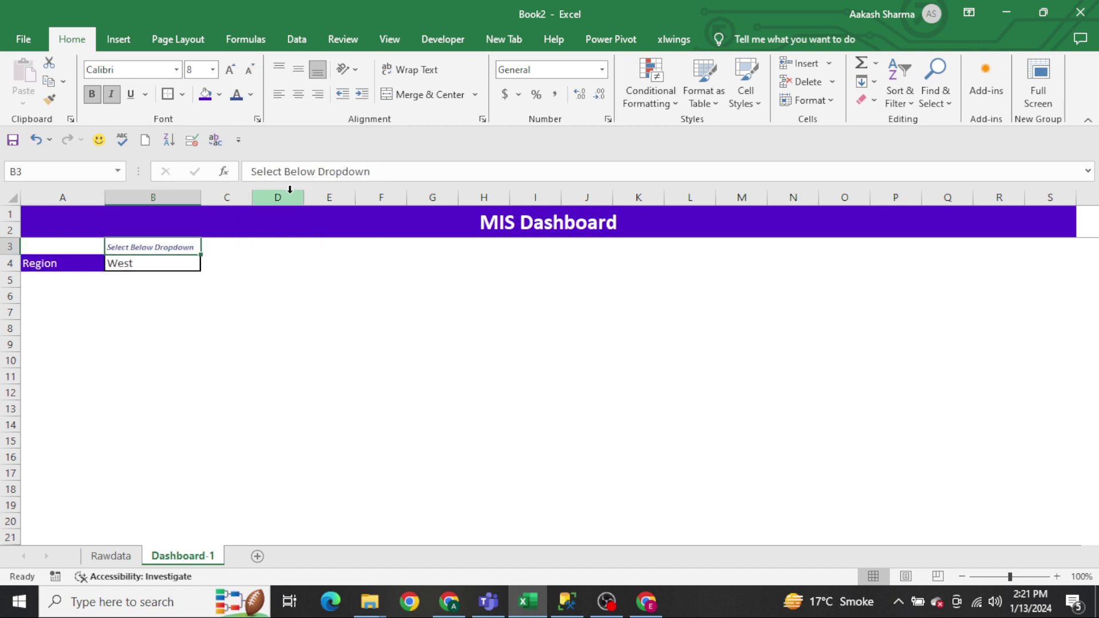
Underline the Select Below Dropdown note in cell B3.
{"action": "left_click", "coordinate": [310, 297]}
{"action": "key", "text": "ctrl+Left"}
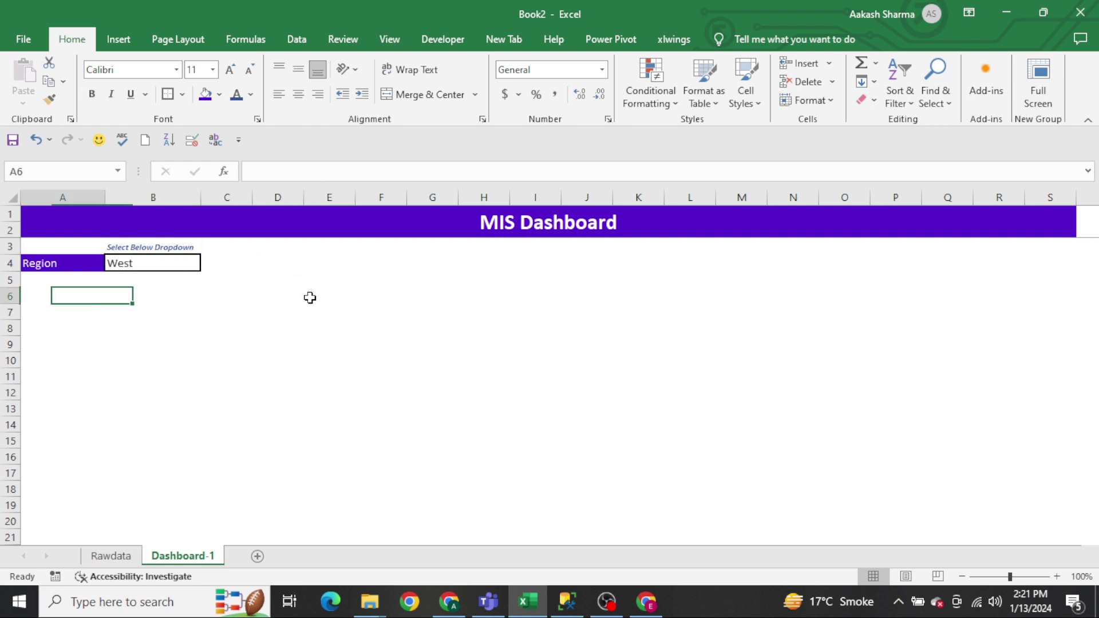
{"action": "key", "text": "Up"}
{"action": "key", "text": "Up"}
{"action": "key", "text": "Up"}
{"action": "key", "text": "Right"}
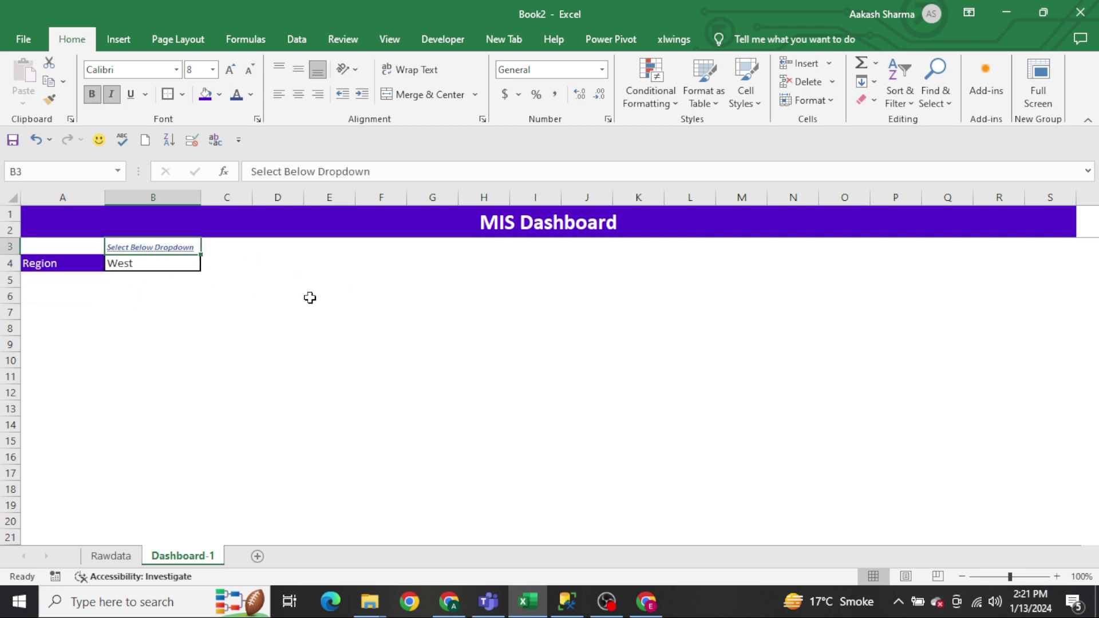
Select the range A6:D7 beneath the region selector, starting from cell A6.
{"action": "key", "text": "Down"}
{"action": "key", "text": "Down"}
{"action": "key", "text": "Left"}
{"action": "key", "text": "Down"}
{"action": "key", "text": "shift+Down"}
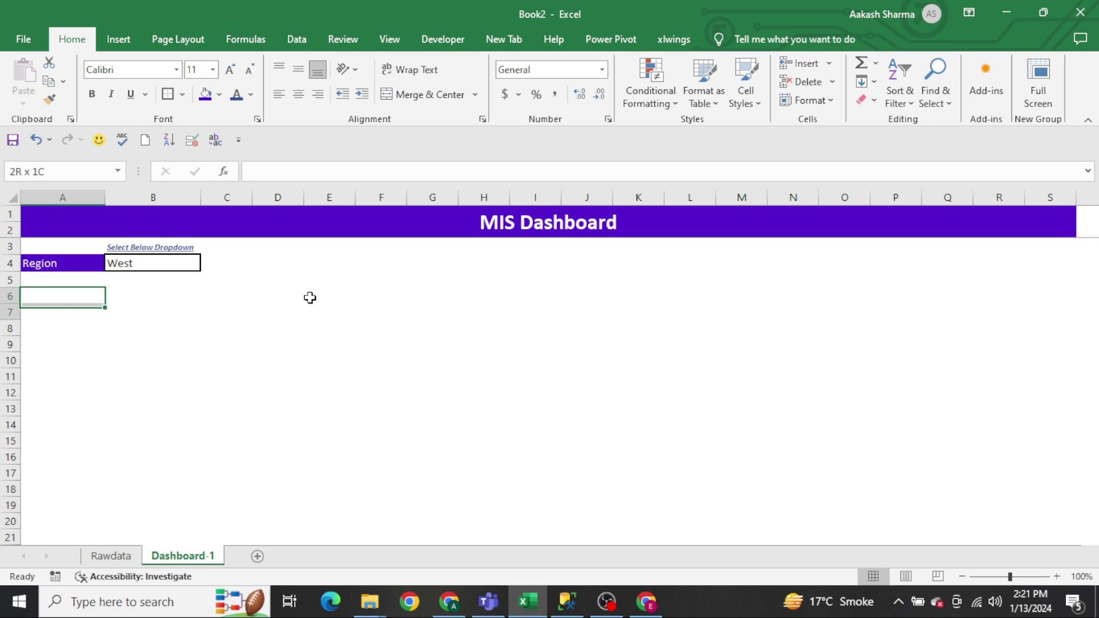
{"action": "key", "text": "shift+Right"}
{"action": "key", "text": "shift+Right"}
{"action": "key", "text": "shift+Right"}
Copy the product names with their Product header, A2:A10, from the Rawdata sheet.
{"action": "key", "text": "ctrl+Page_Up"}
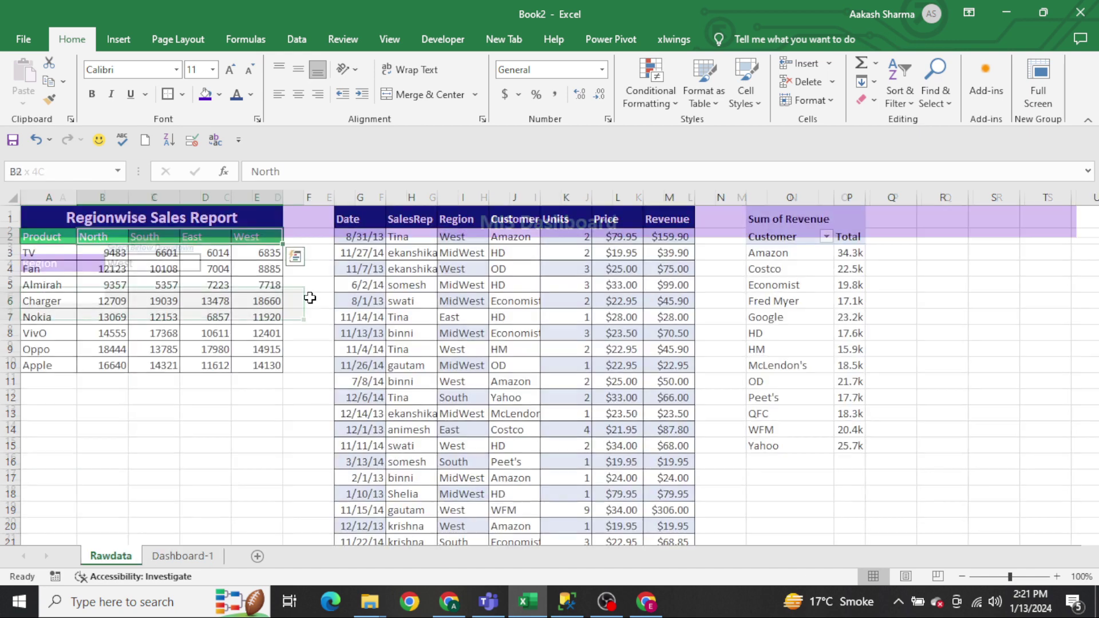
{"action": "key", "text": "Left"}
{"action": "key", "text": "Down"}
{"action": "key", "text": "ctrl+shift+Down"}
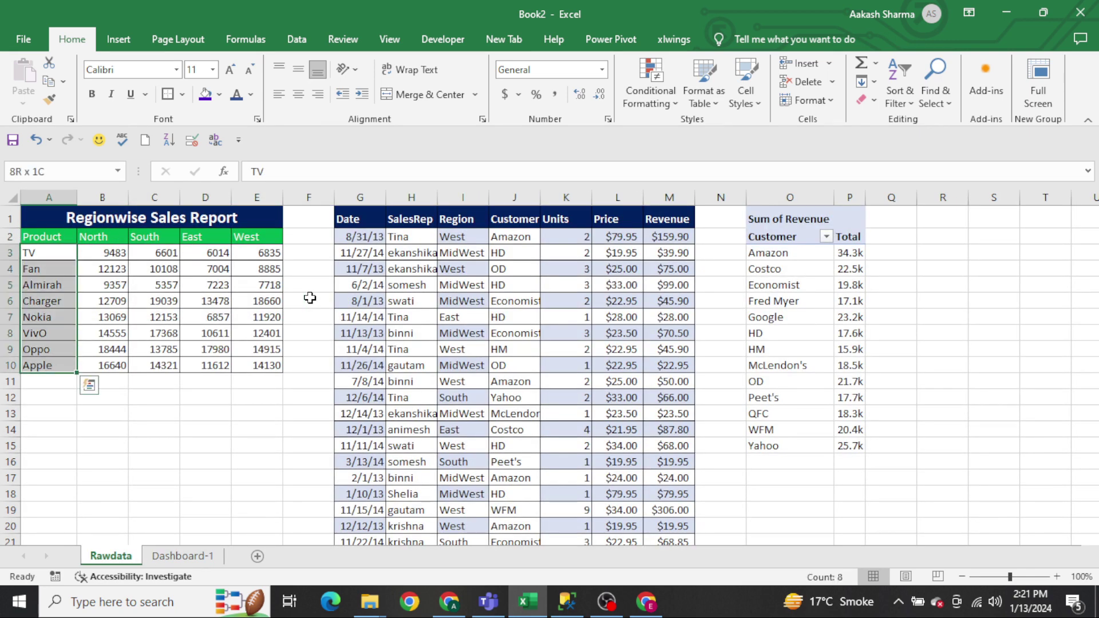
{"action": "key", "text": "Up"}
{"action": "key", "text": "ctrl+shift+Down"}
{"action": "key", "text": "ctrl+c"}
Paste the copied product list on Dashboard-1 from cell A6 as transposed values.
{"action": "key", "text": "ctrl+Page_Down"}
{"action": "key", "text": "Left"}
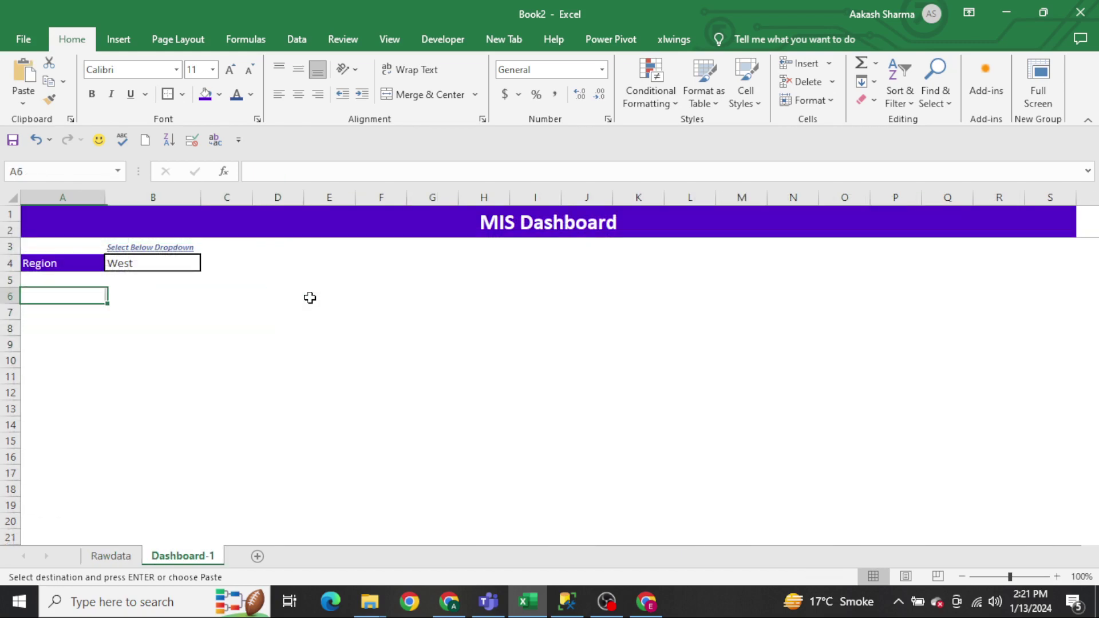
{"action": "key", "text": "ctrl+alt+v"}
{"action": "key", "text": "v"}
{"action": "key", "text": "e"}
{"action": "key", "text": "Return"}
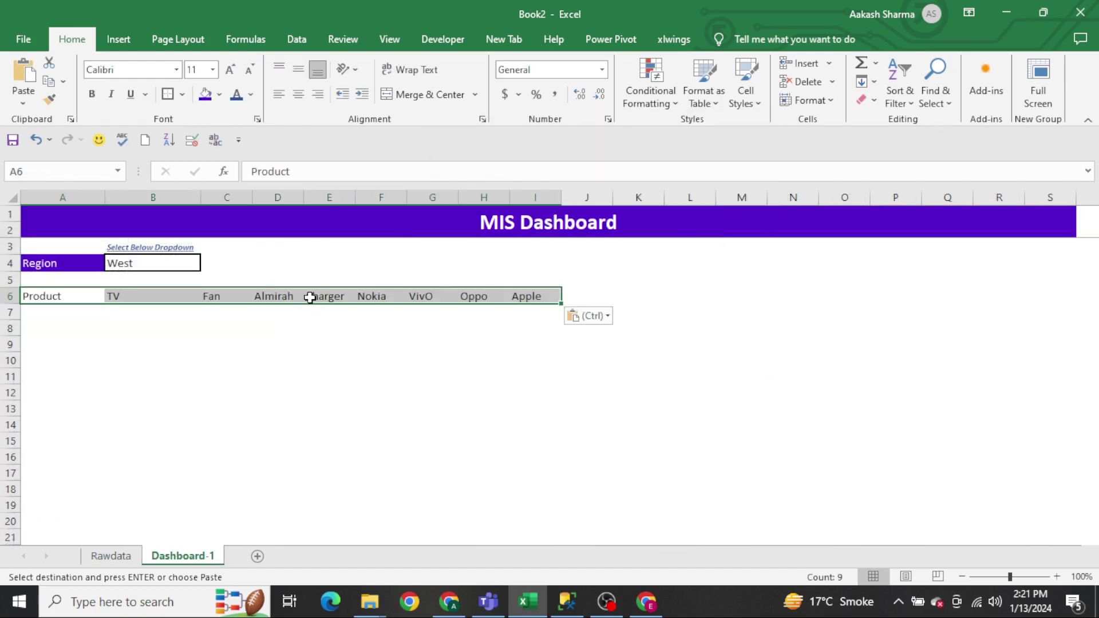
{"action": "key", "text": "Escape"}
Center the product names from TV to Apple in B6:I6.
{"action": "key", "text": "Right"}
{"action": "key", "text": "ctrl+shift+Right"}
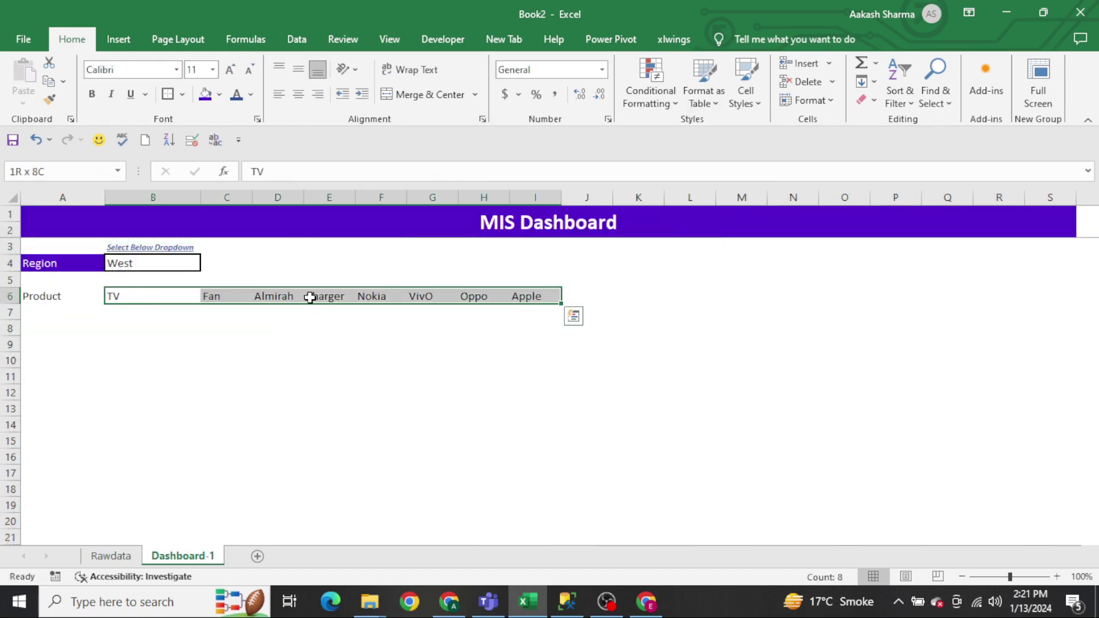
{"action": "key", "text": "alt+h"}
{"action": "key", "text": "a"}
{"action": "key", "text": "c"}
Put a thick outside border around the product table range A6:I7.
{"action": "key", "text": "Left"}
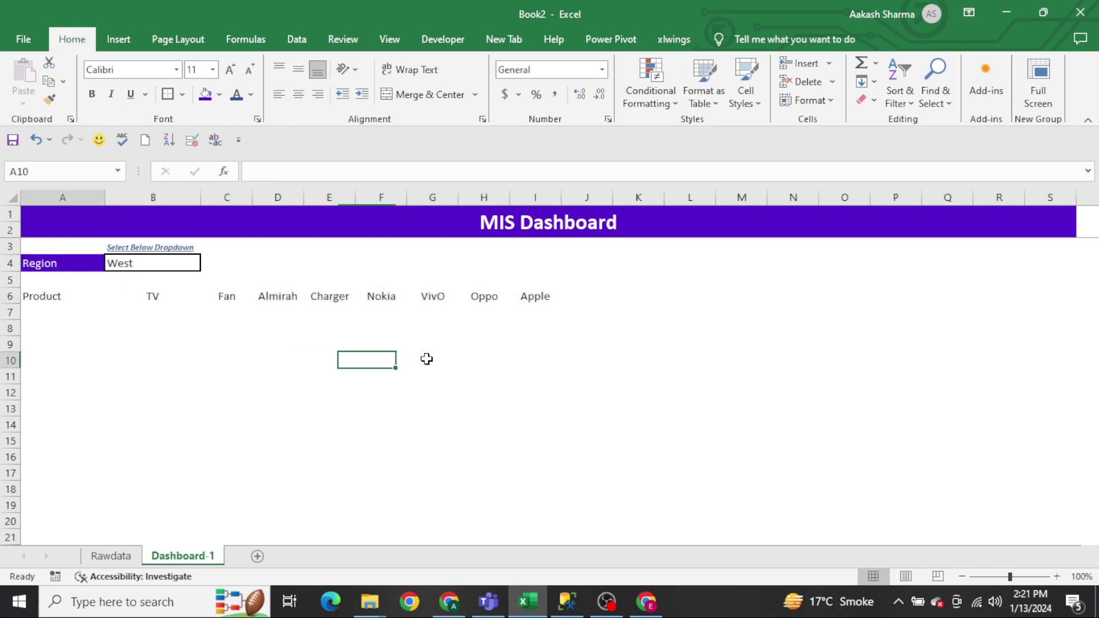
{"action": "key", "text": "ctrl+shift+Right"}
{"action": "key", "text": "shift+Down"}
{"action": "key", "text": "alt+h"}
{"action": "key", "text": "b"}
{"action": "key", "text": "t"}
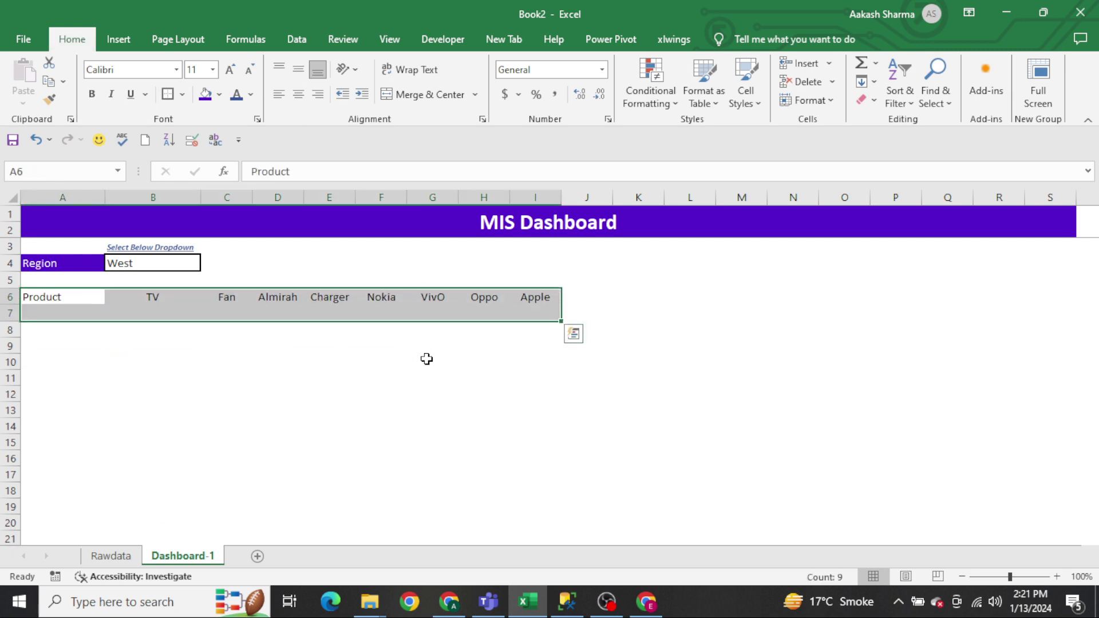
Enter the row label Sales in cell A7 beneath the Product header.
{"action": "key", "text": "Down"}
{"action": "key", "text": "Right"}
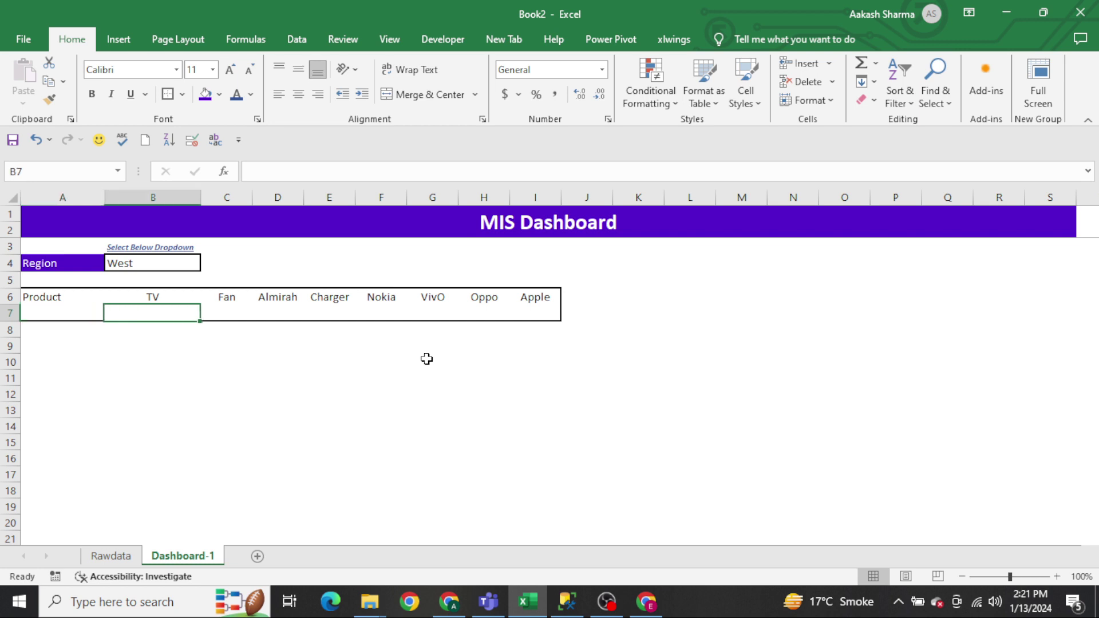
{"action": "key", "text": "Left"}
{"action": "key", "text": "F2"}
{"action": "type", "text": "Sal"}
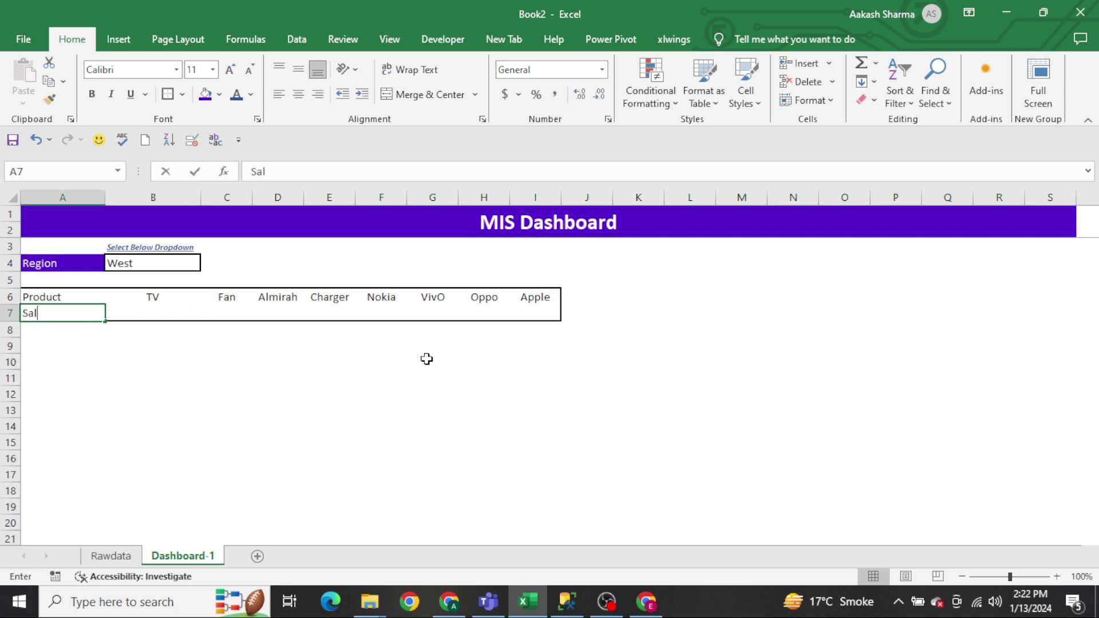
{"action": "type", "text": "es"}
{"action": "key", "text": "Return"}
{"action": "key", "text": "Up"}
{"action": "key", "text": "Right"}
{"action": "key", "text": "Up"}
{"action": "key", "text": "Left"}
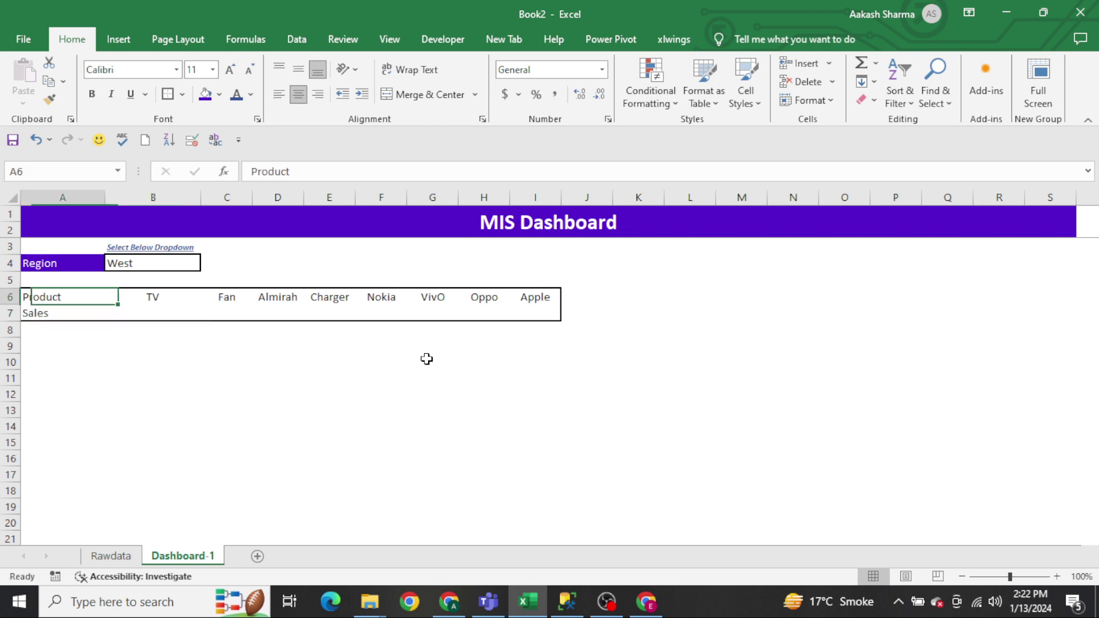
{"action": "key", "text": "ctrl+shift+Right"}
{"action": "key", "text": "shift+Down"}
{"action": "key", "text": "ctrl+shift+7"}
{"action": "key", "text": "Left"}
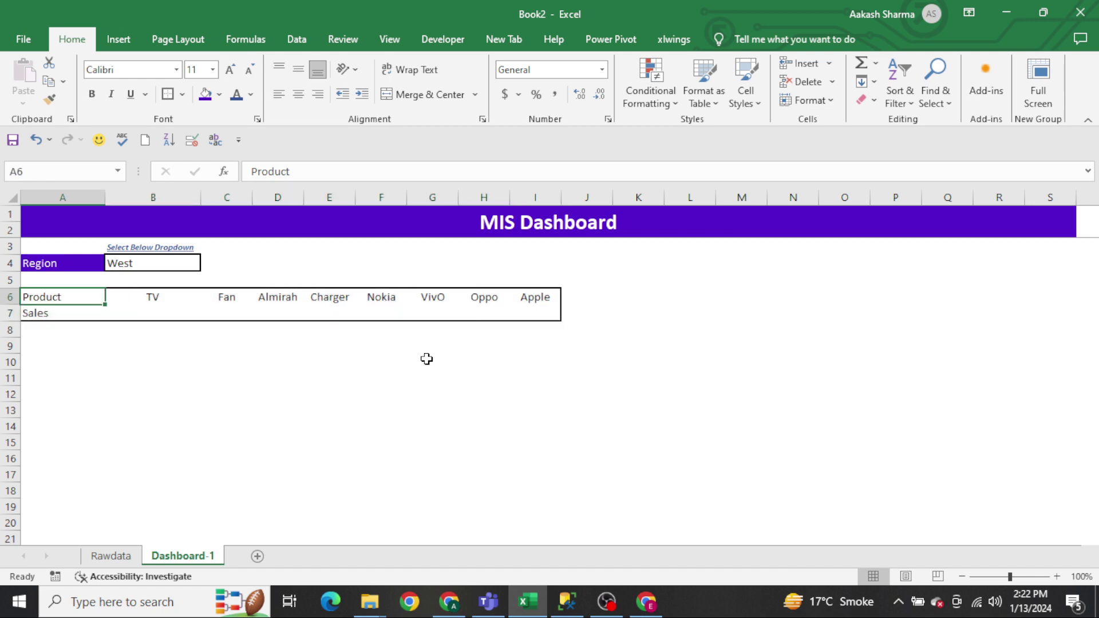
Fill the Product header in A6 with the darkest purple recent color and give it a white font.
{"action": "key", "text": "ctrl+shift+Right"}
{"action": "key", "text": "Left"}
{"action": "left_click", "coordinate": [219, 94]}
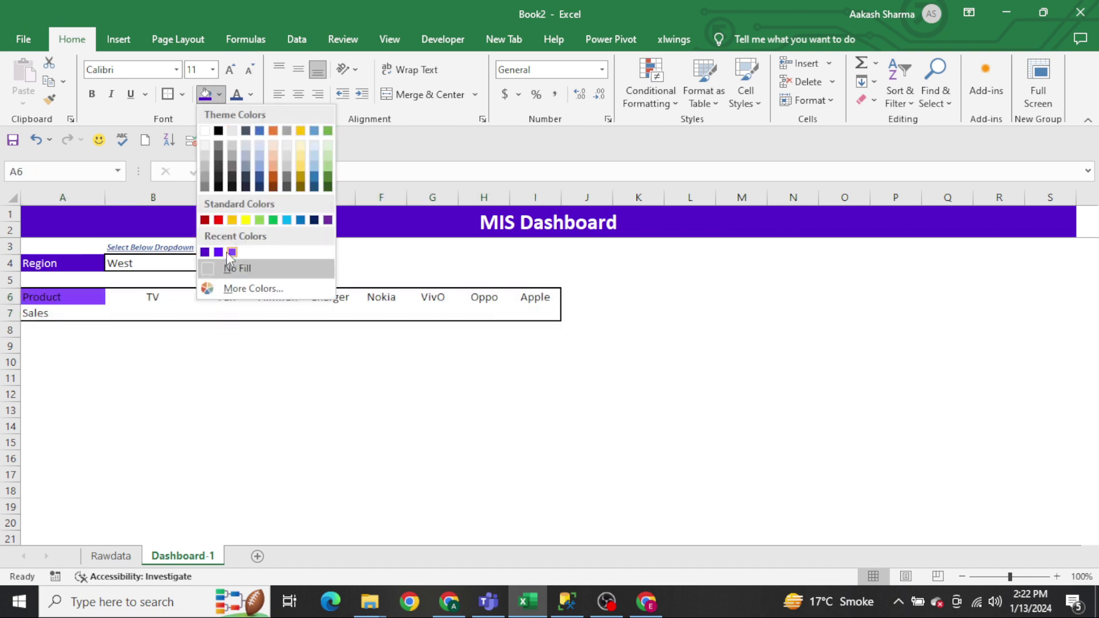
{"action": "left_click", "coordinate": [205, 253]}
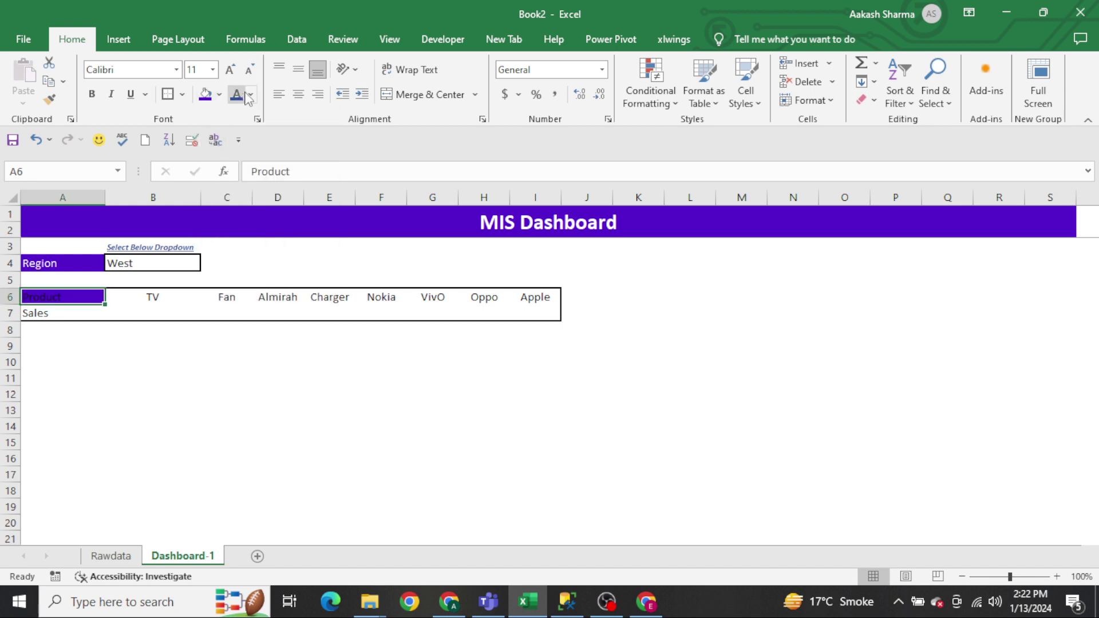
{"action": "left_click", "coordinate": [251, 94]}
{"action": "left_click", "coordinate": [236, 150]}
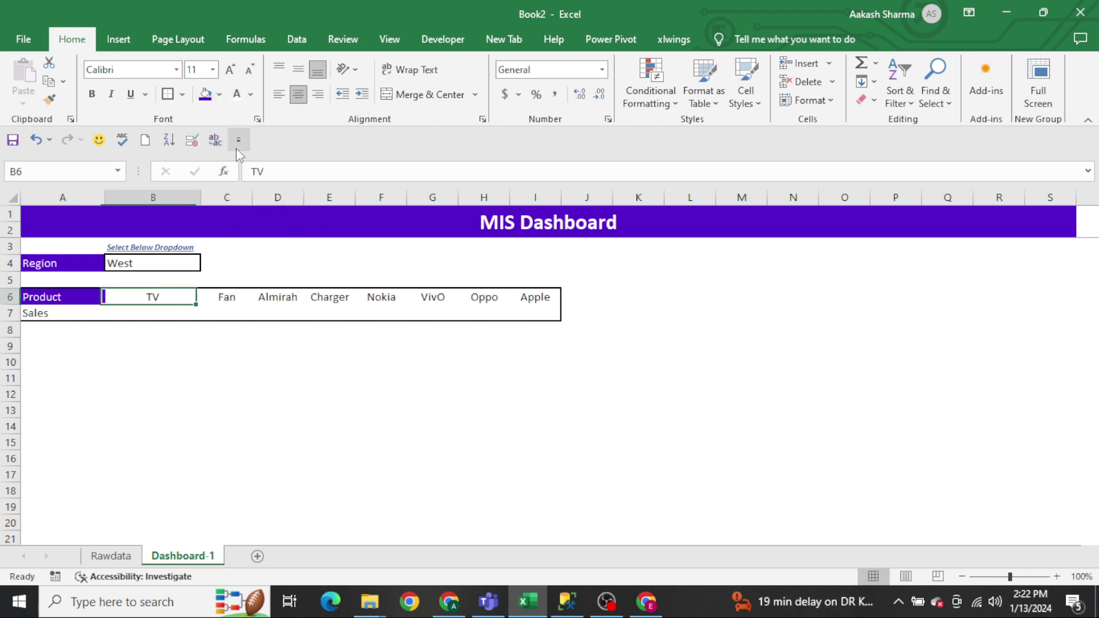
Fill the product names in B6:I6 with the lightest purple recent color and give them a white font.
{"action": "left_click_drag", "start_coordinate": [152, 297], "coordinate": [535, 296]}
{"action": "left_click", "coordinate": [220, 95]}
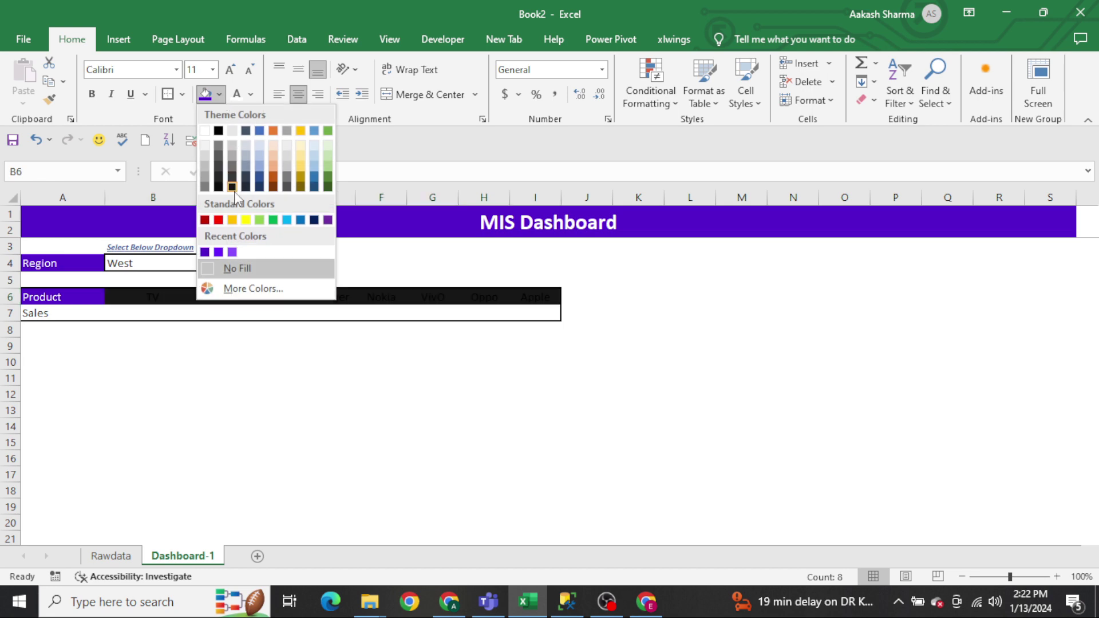
{"action": "left_click", "coordinate": [232, 253]}
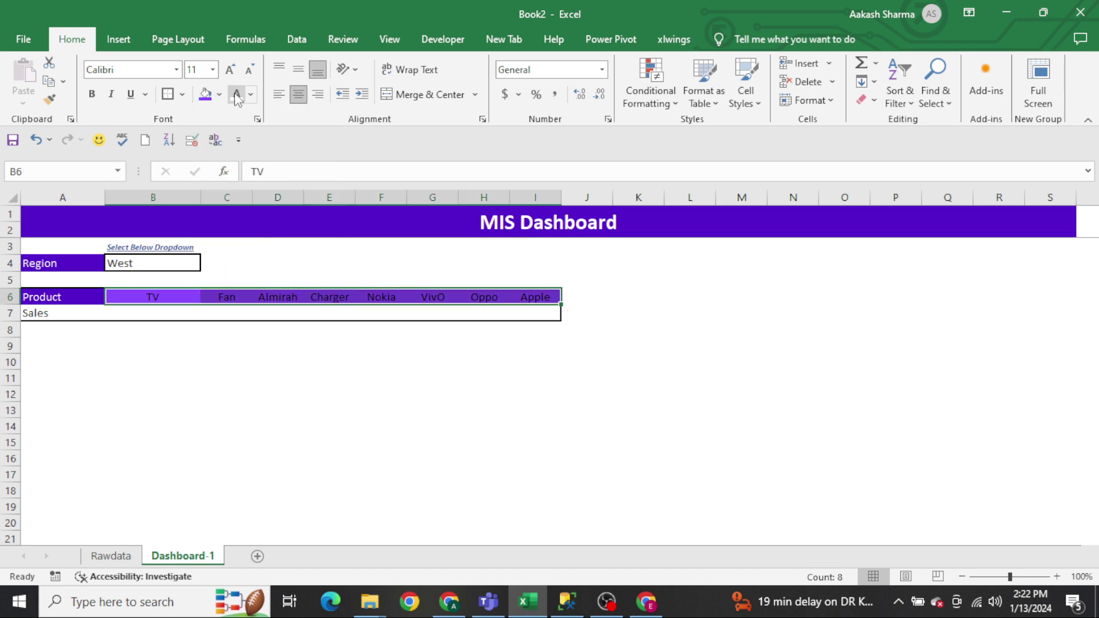
{"action": "left_click", "coordinate": [305, 422]}
Widen columns D to F slightly to suit their product names and narrow column B to about the width of column C.
{"action": "key", "text": "ctrl+Up"}
{"action": "key", "text": "Right"}
{"action": "key", "text": "Up"}
{"action": "key", "text": "ctrl+shift+Right"}
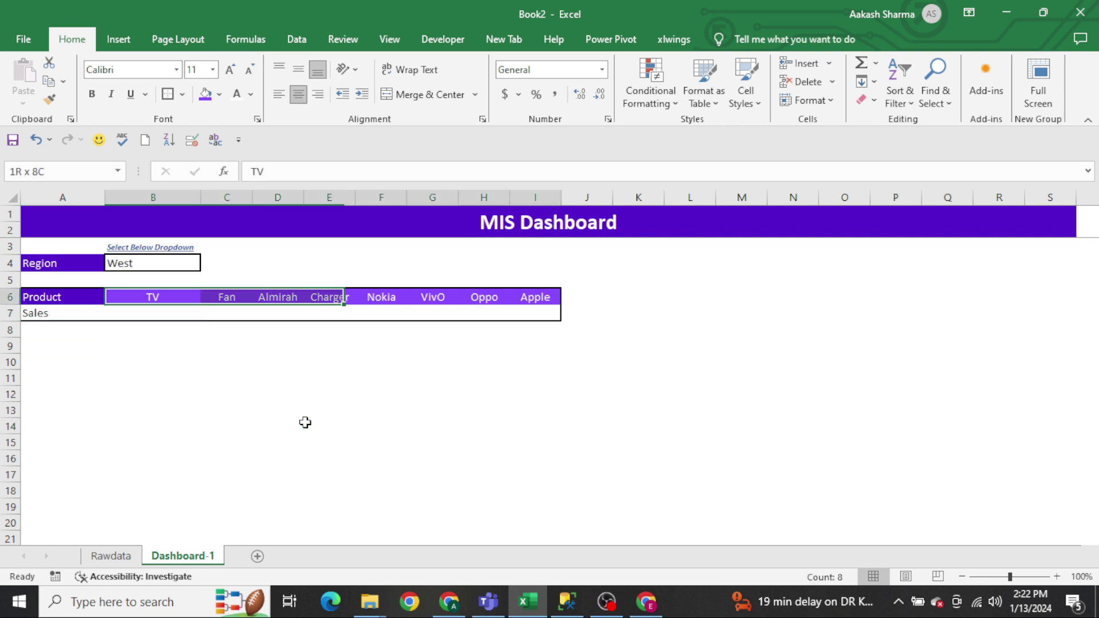
{"action": "left_click_drag", "start_coordinate": [304, 197], "coordinate": [433, 197]}
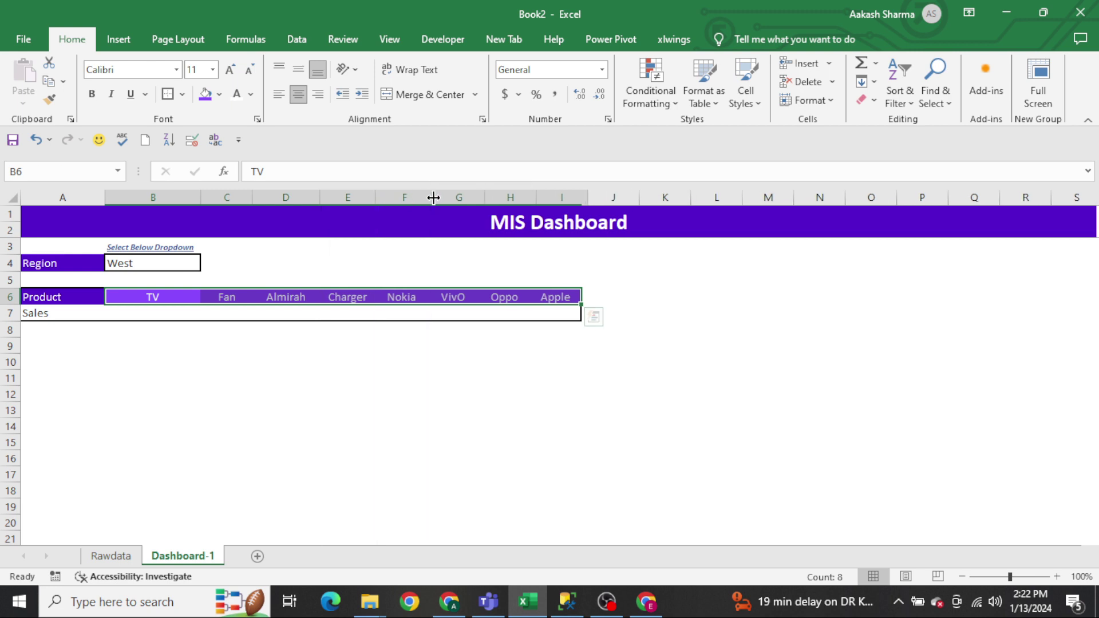
{"action": "left_click", "coordinate": [517, 328]}
{"action": "key", "text": "Home"}
{"action": "key", "text": "Up"}
{"action": "key", "text": "Right"}
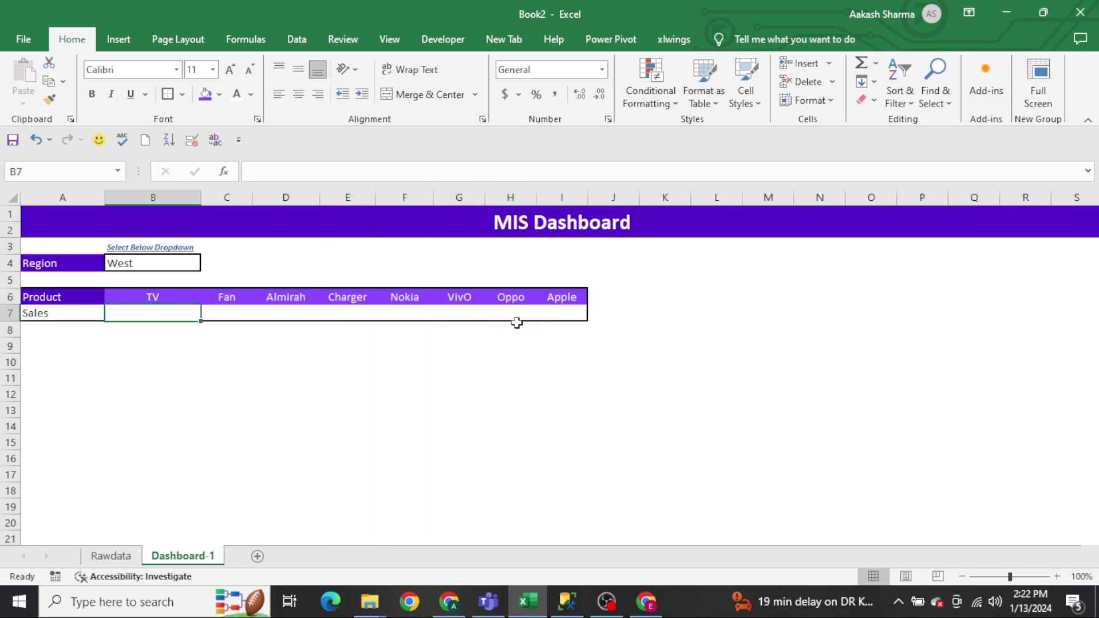
{"action": "left_click_drag", "start_coordinate": [201, 195], "coordinate": [156, 194]}
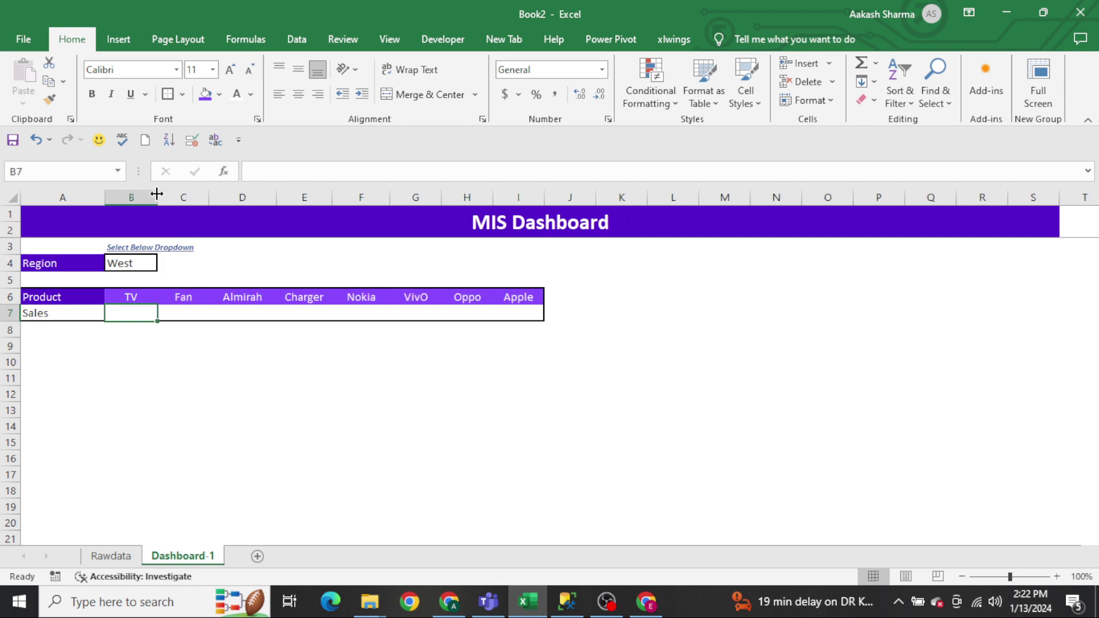
Choose South from the region drop-down in cell B4.
{"action": "left_click", "coordinate": [212, 327]}
{"action": "key", "text": "Left"}
{"action": "key", "text": "Up"}
{"action": "key", "text": "Up"}
{"action": "key", "text": "Up"}
{"action": "key", "text": "Left"}
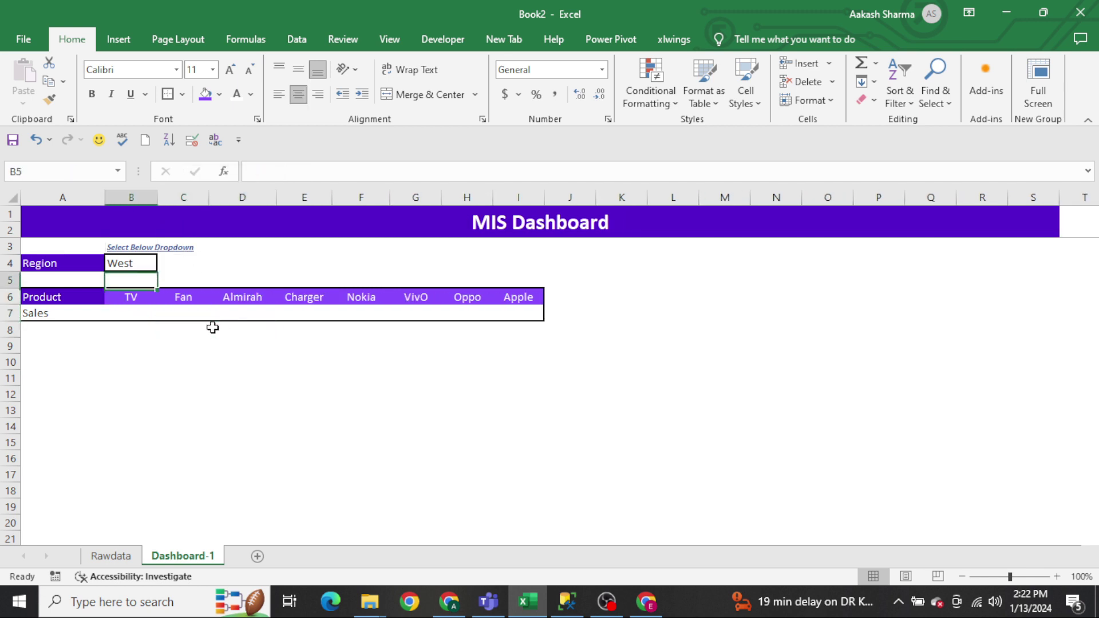
{"action": "key", "text": "Up"}
{"action": "key", "text": "Up"}
{"action": "key", "text": "alt+Down"}
{"action": "key", "text": "Escape"}
{"action": "key", "text": "Down"}
{"action": "key", "text": "alt+Down"}
{"action": "key", "text": "Up"}
{"action": "key", "text": "Up"}
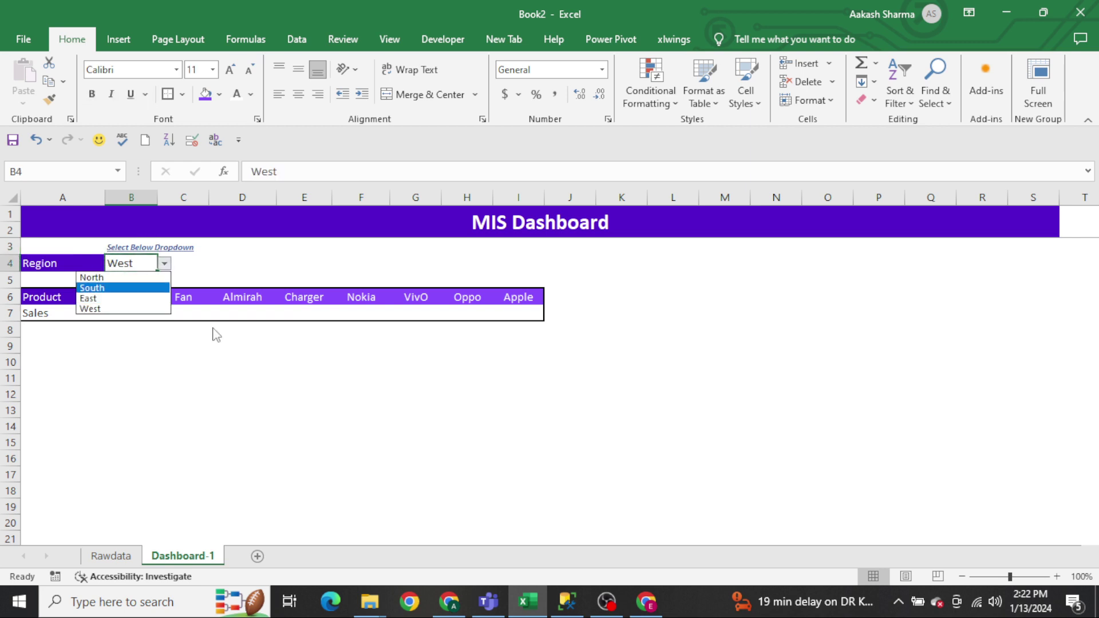
{"action": "key", "text": "Return"}
Make the Sales row label in A7 bold.
{"action": "key", "text": "Down"}
{"action": "key", "text": "Down"}
{"action": "key", "text": "Down"}
{"action": "key", "text": "Left"}
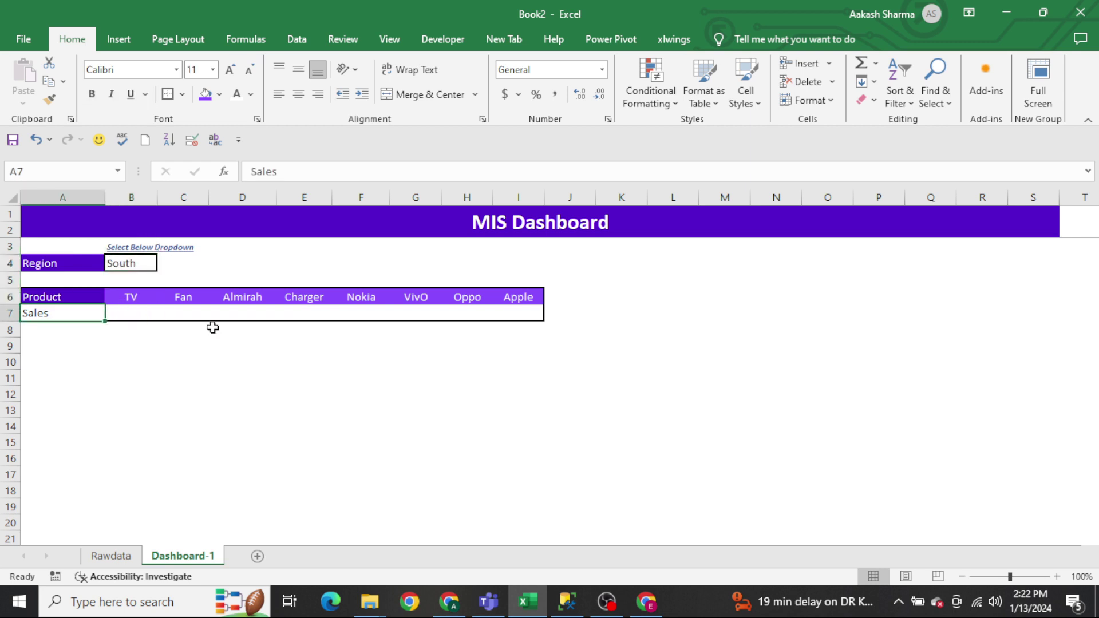
{"action": "key", "text": "ctrl+b"}
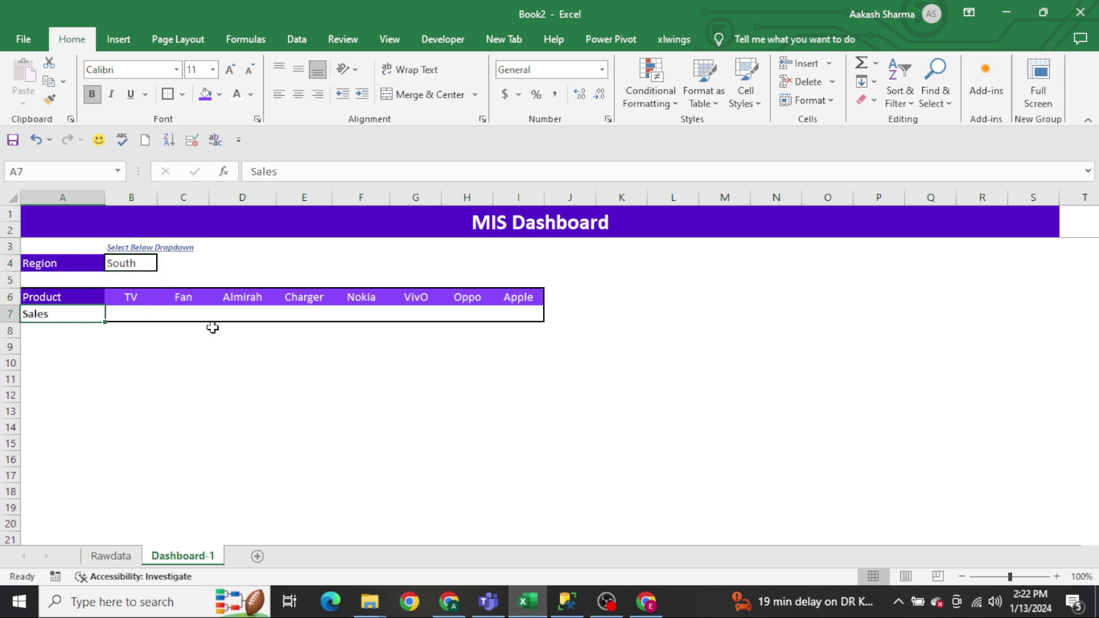
Begin a VLOOKUP formula in B7 that looks up the product name in B6, locking only its row as B$6.
{"action": "key", "text": "Right"}
{"action": "type", "text": "=vl"}
{"action": "key", "text": "Tab"}
{"action": "key", "text": "Up"}
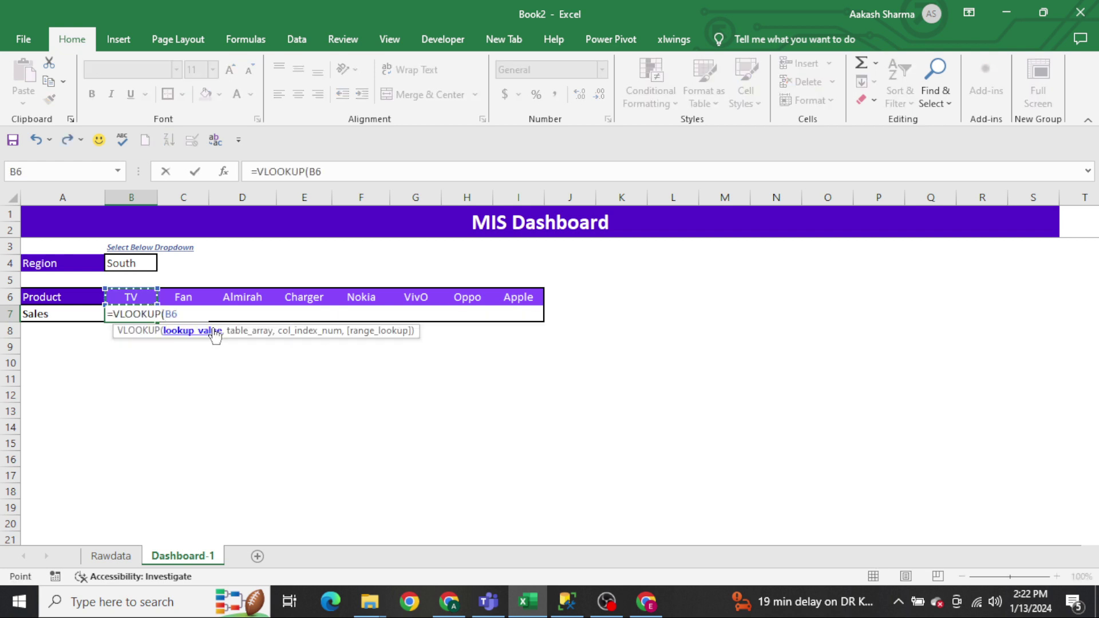
{"action": "key", "text": "F4"}
{"action": "key", "text": "F4"}
{"action": "key", "text": "F4"}
{"action": "key", "text": "F4"}
{"action": "key", "text": "F4"}
{"action": "type", "text": ","}
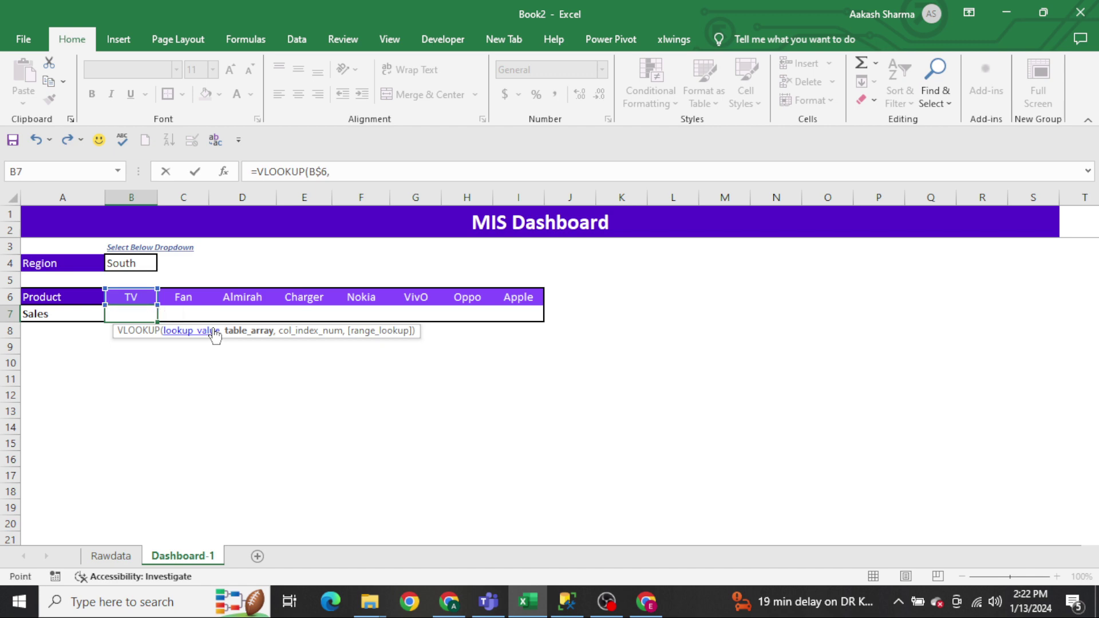
Set the VLOOKUP table array to the absolute range $A$2:$E$1048576 on the Rawdata sheet.
{"action": "key", "text": "ctrl+Page_Up"}
{"action": "key", "text": "Down"}
{"action": "key", "text": "ctrl+shift+Right"}
{"action": "key", "text": "ctrl+shift+Down"}
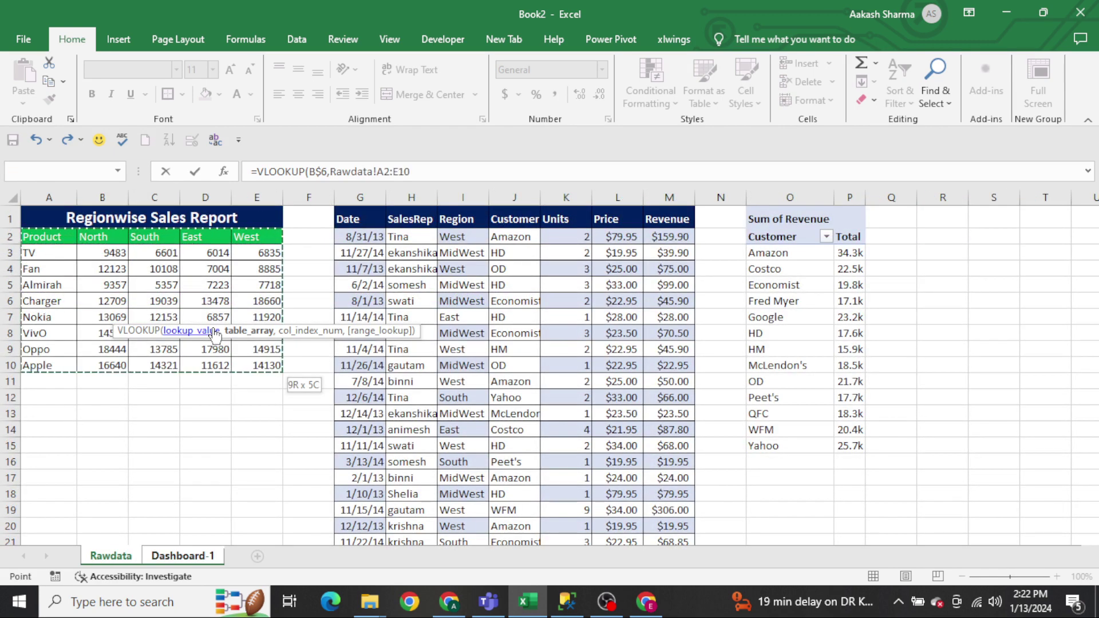
{"action": "key", "text": "ctrl+shift+Down"}
{"action": "key", "text": "F4"}
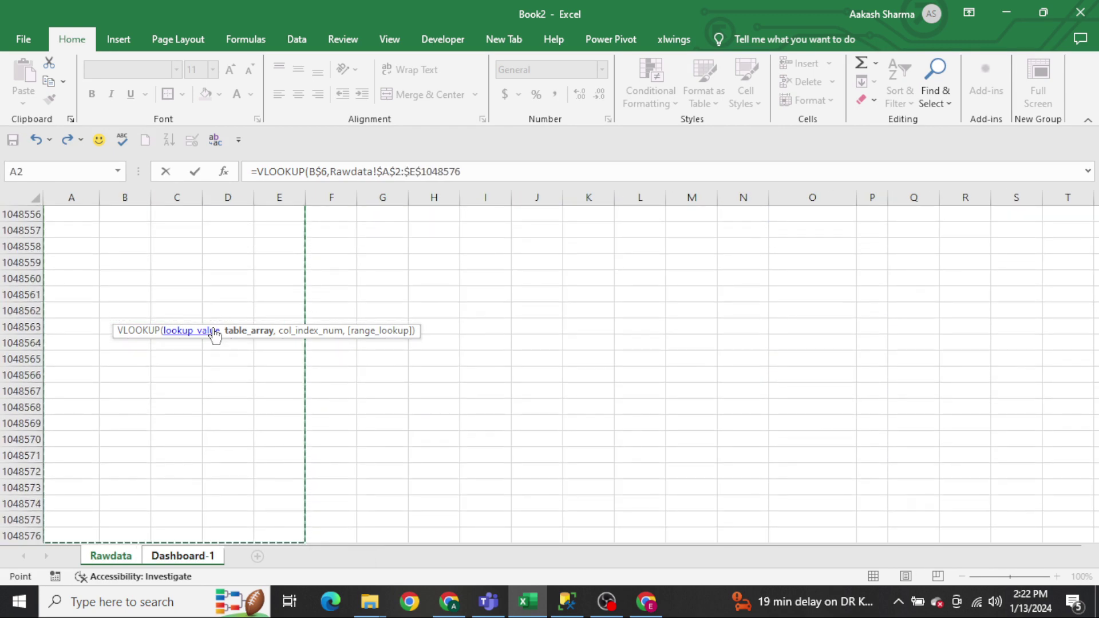
Nest a MATCH function as the VLOOKUP column index, with the region cell $B$4 on Dashboard-1 as its lookup value.
{"action": "type", "text": ",mat"}
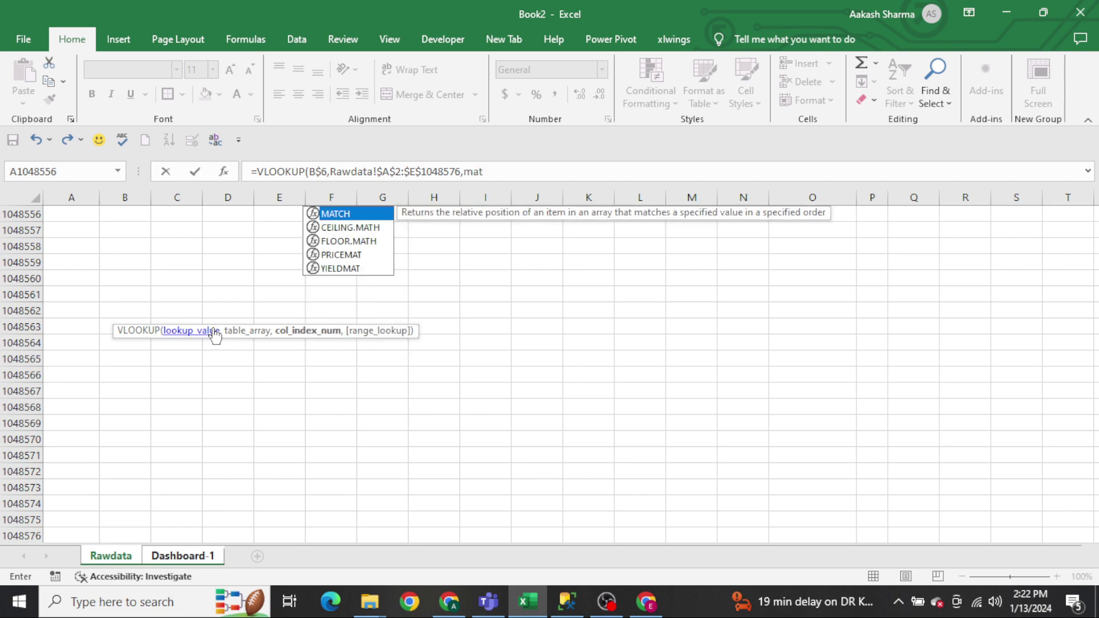
{"action": "key", "text": "Tab"}
{"action": "key", "text": "ctrl+Page_Down"}
{"action": "key", "text": "Up"}
{"action": "key", "text": "Up"}
{"action": "key", "text": "Up"}
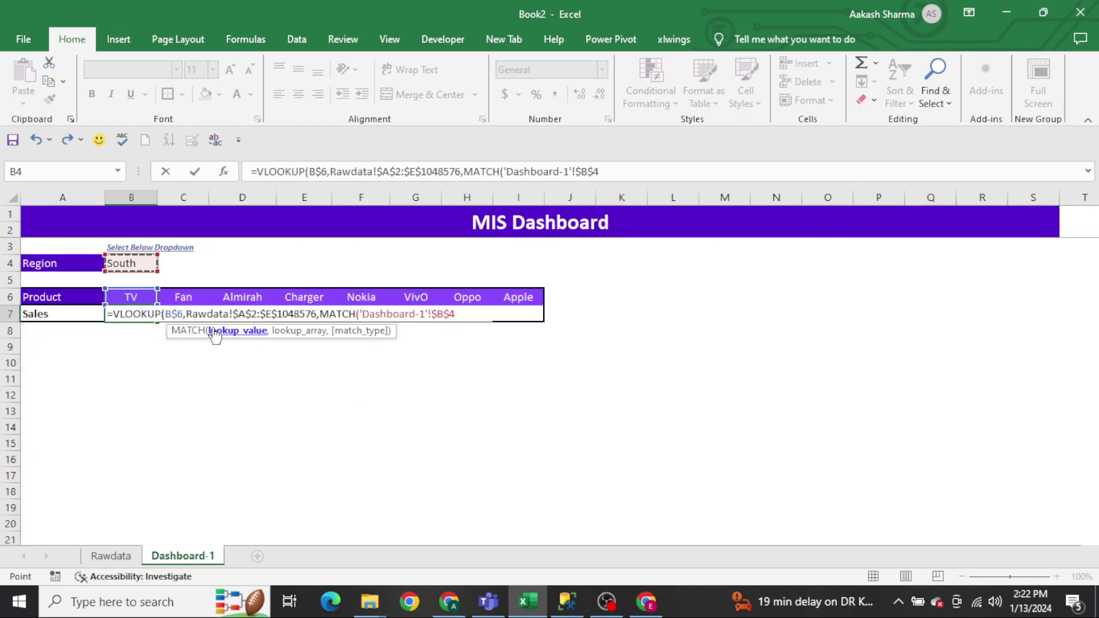
Set the MATCH lookup array to Rawdata!$A$2:$E$2 with match type 0, and complete the VLOOKUP with 0 for exact match.
{"action": "type", "text": ","}
{"action": "key", "text": "ctrl+Page_Up"}
{"action": "key", "text": "ctrl+Up"}
{"action": "key", "text": "ctrl+Up"}
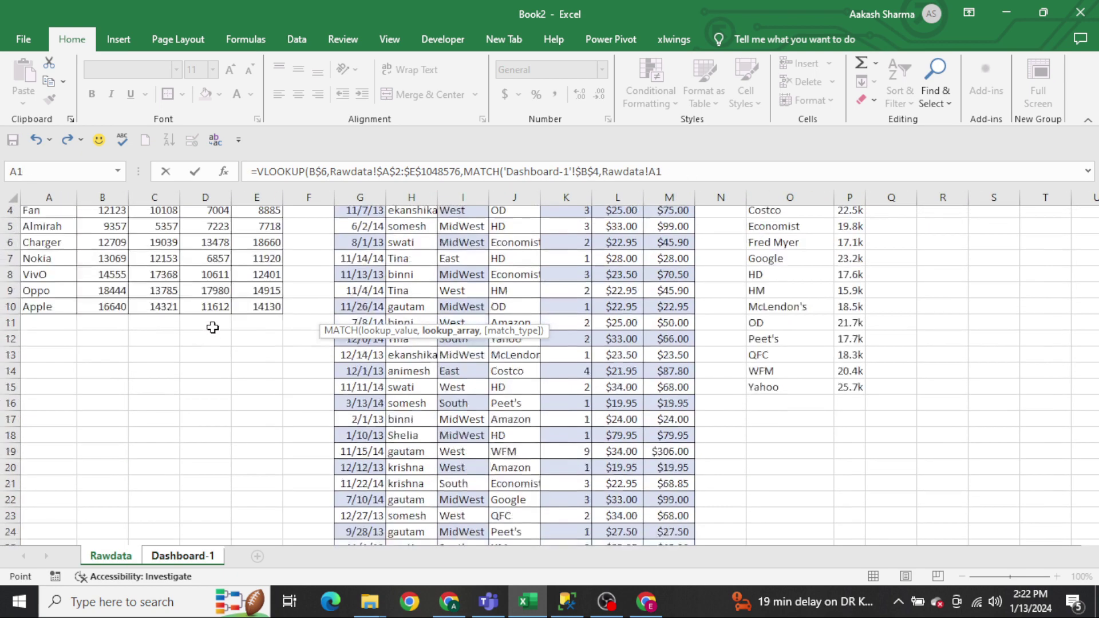
{"action": "key", "text": "Down"}
{"action": "key", "text": "ctrl+shift+Right"}
{"action": "key", "text": "F4"}
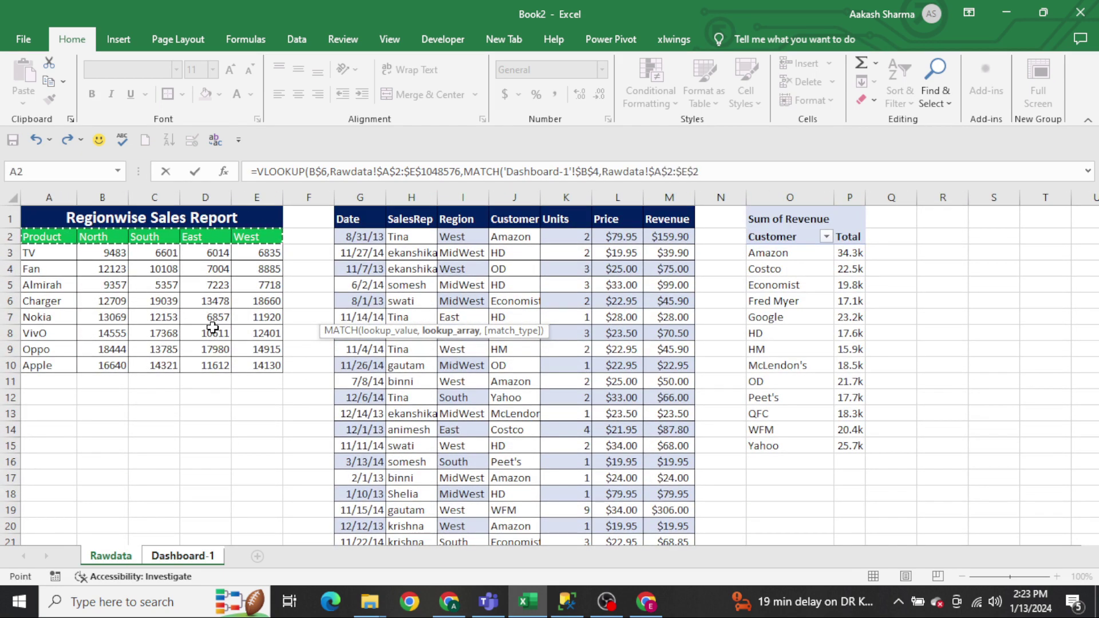
{"action": "type", "text": ","}
{"action": "type", "text": "0),0"}
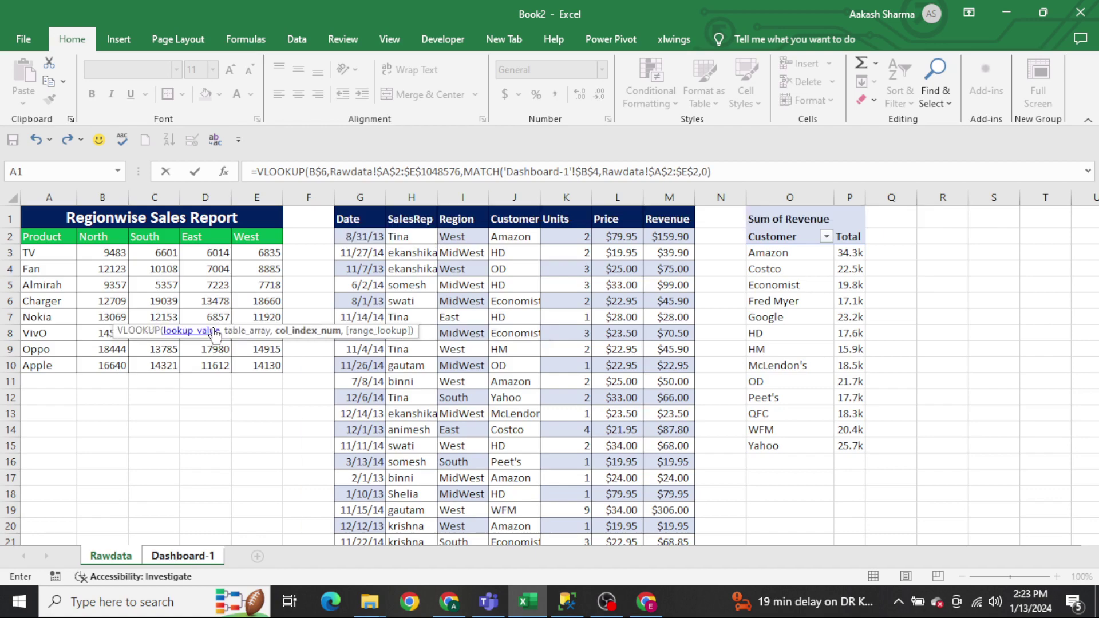
{"action": "key", "text": "Return"}
Fill the sales lookup formula from B7 across to I7 under every product.
{"action": "key", "text": "Up"}
{"action": "key", "text": "Up"}
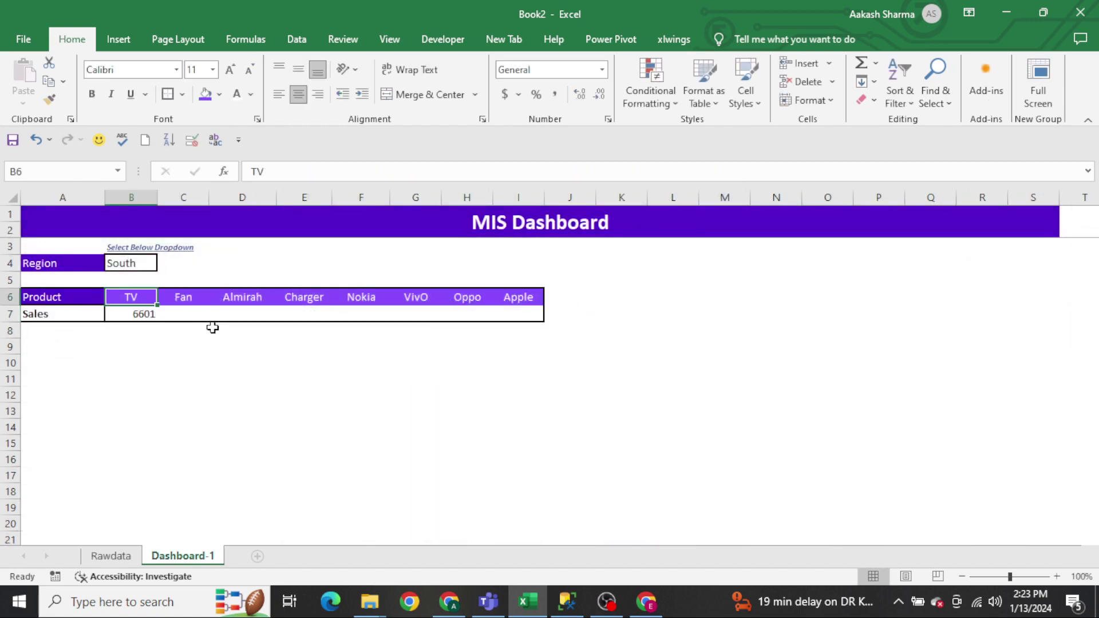
{"action": "key", "text": "ctrl+Right"}
{"action": "key", "text": "Down"}
{"action": "key", "text": "ctrl+shift+Left"}
{"action": "key", "text": "ctrl+r"}
Center the sales figures in B7:I7.
{"action": "key", "text": "ctrl+Left"}
{"action": "key", "text": "Right"}
{"action": "key", "text": "ctrl+shift+Right"}
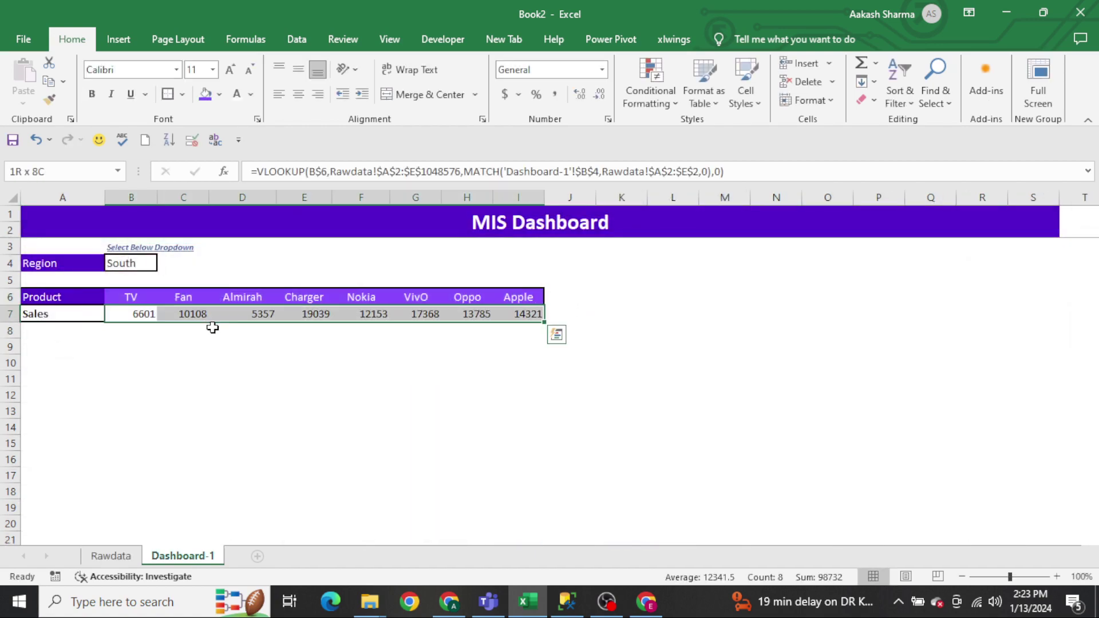
{"action": "key", "text": "alt+h"}
{"action": "key", "text": "a"}
{"action": "key", "text": "c"}
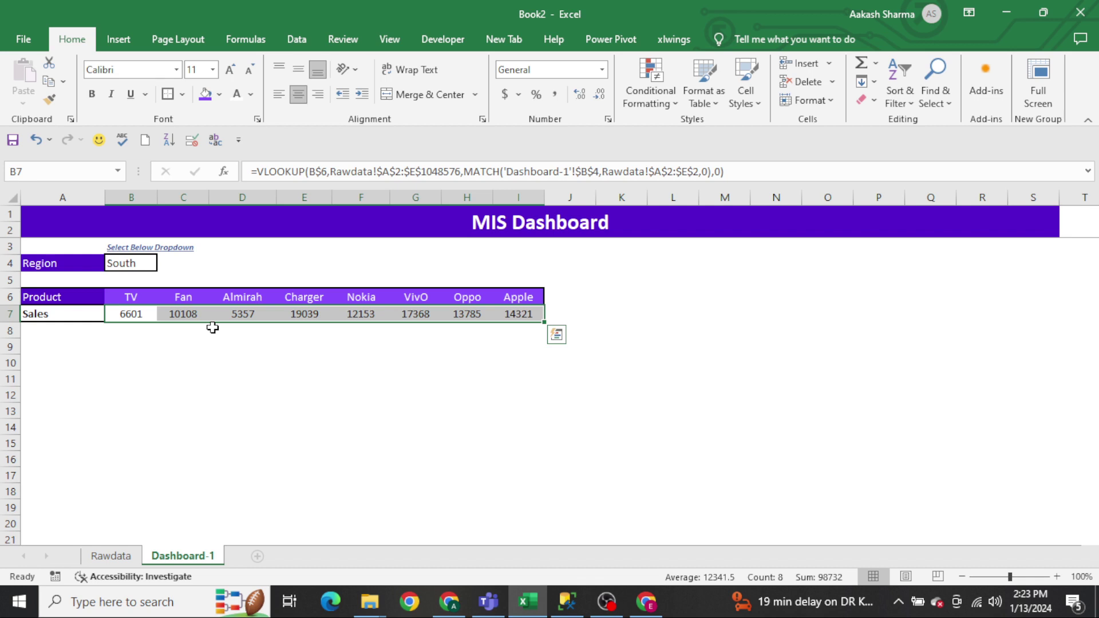
Insert a clustered column chart from A6:I7 and place it beside the table, widened to the end of the title banner.
{"action": "key", "text": "Left"}
{"action": "key", "text": "Up"}
{"action": "key", "text": "ctrl+shift+Down"}
{"action": "key", "text": "ctrl+shift+Right"}
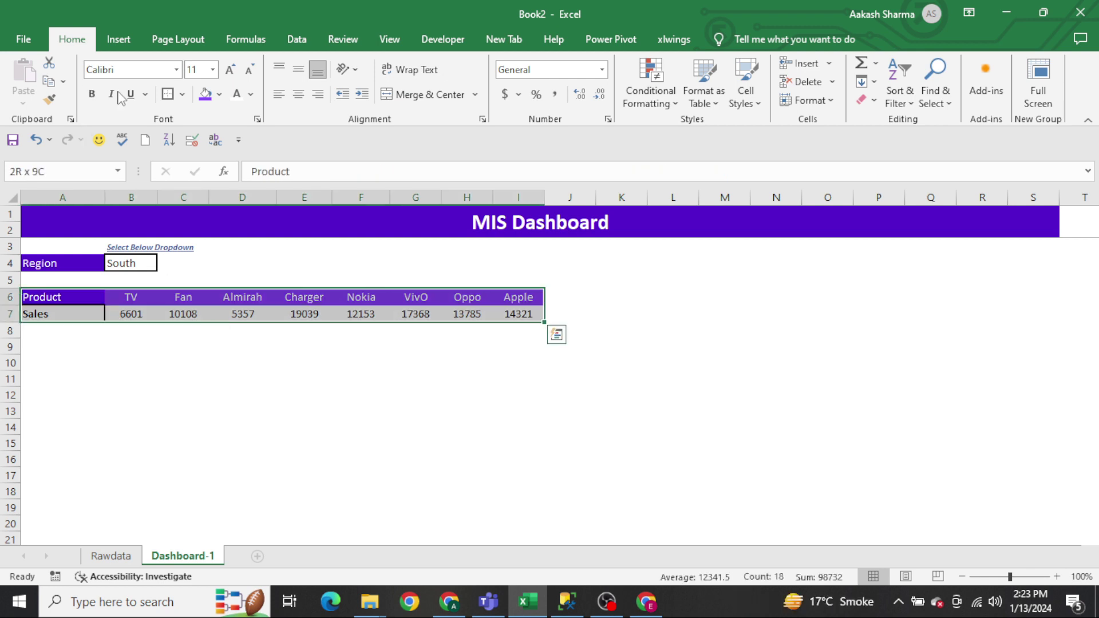
{"action": "left_click", "coordinate": [119, 39]}
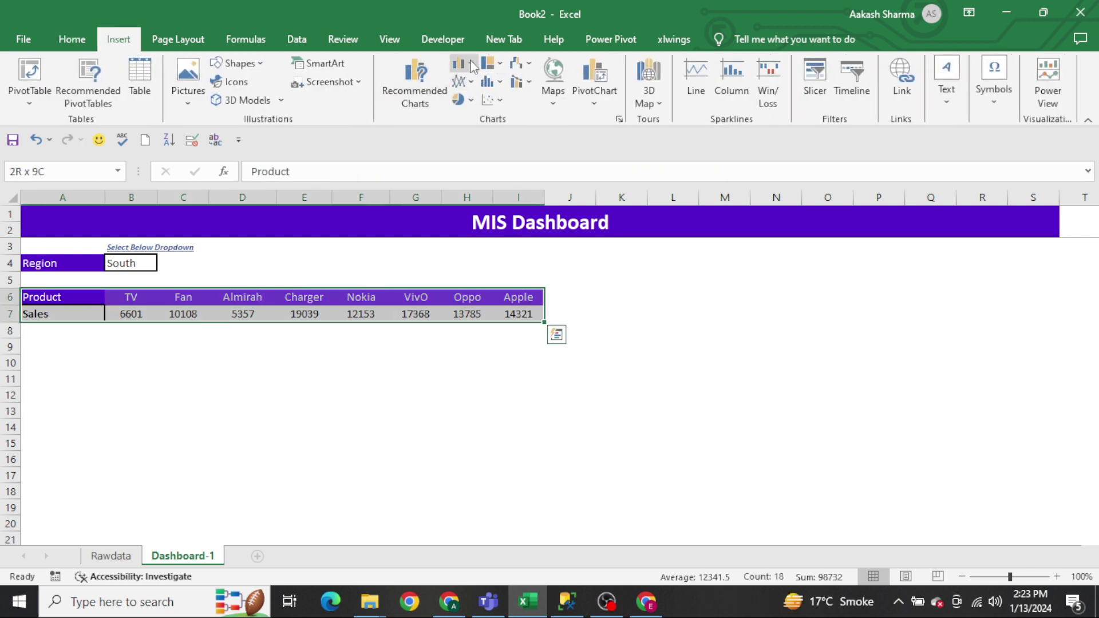
{"action": "left_click", "coordinate": [473, 65]}
{"action": "left_click", "coordinate": [468, 115]}
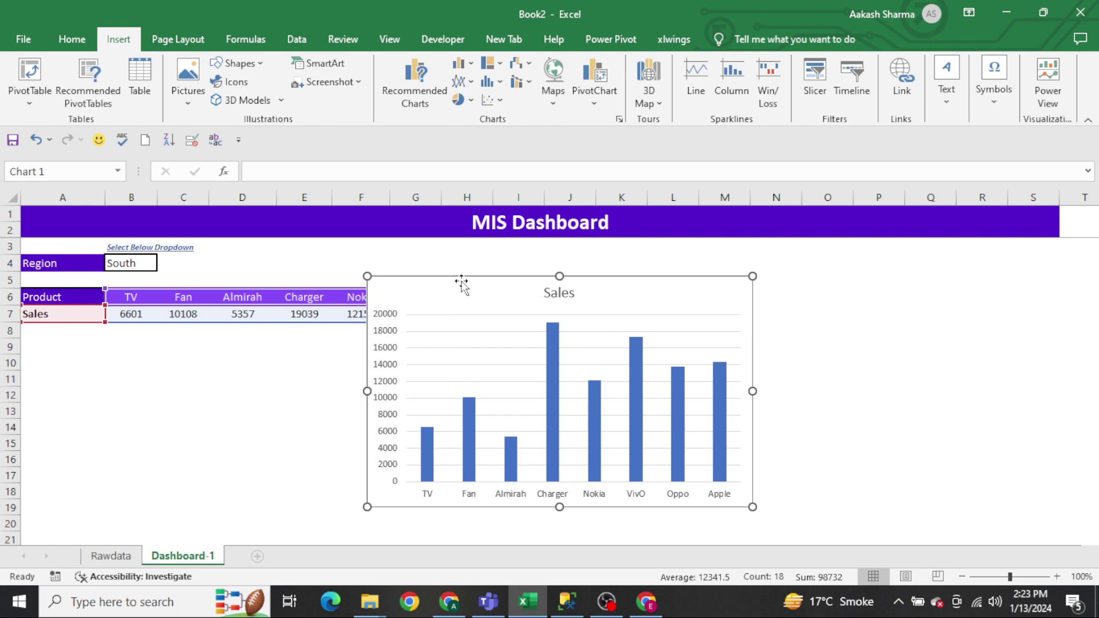
{"action": "left_click_drag", "start_coordinate": [462, 284], "coordinate": [639, 247]}
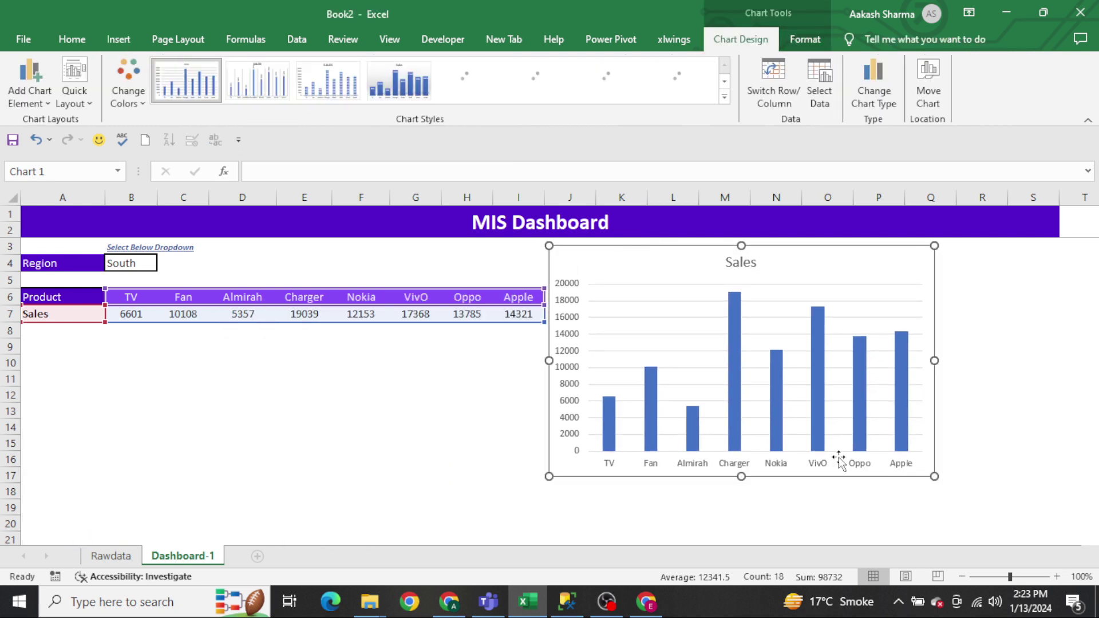
{"action": "left_click_drag", "start_coordinate": [934, 476], "coordinate": [1059, 467]}
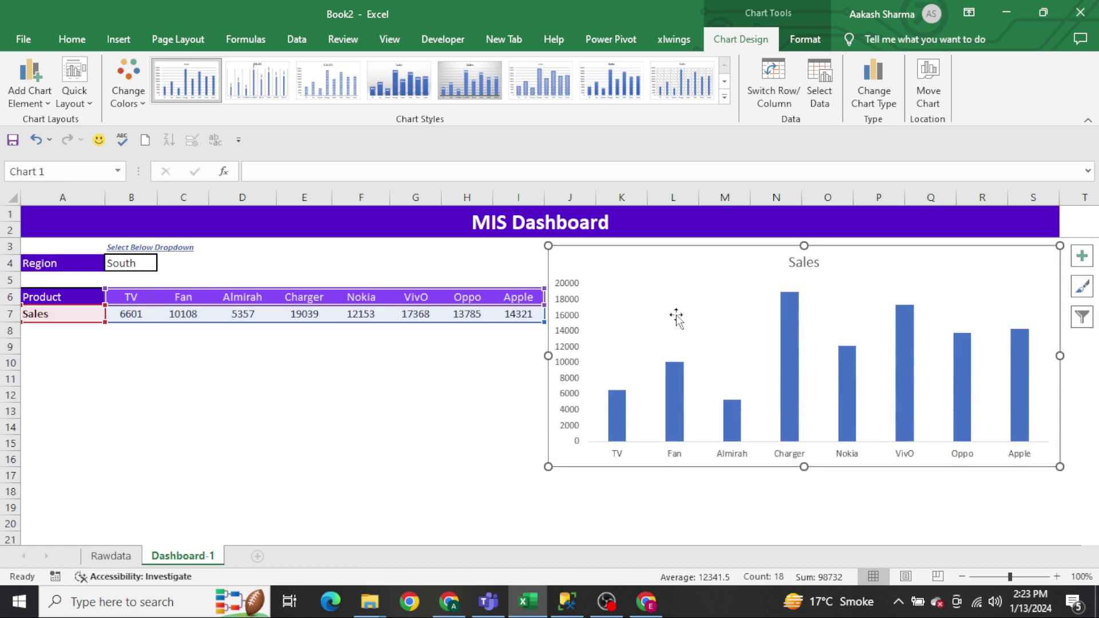
Delete the vertical value axis from the Sales column chart.
{"action": "left_click", "coordinate": [560, 300]}
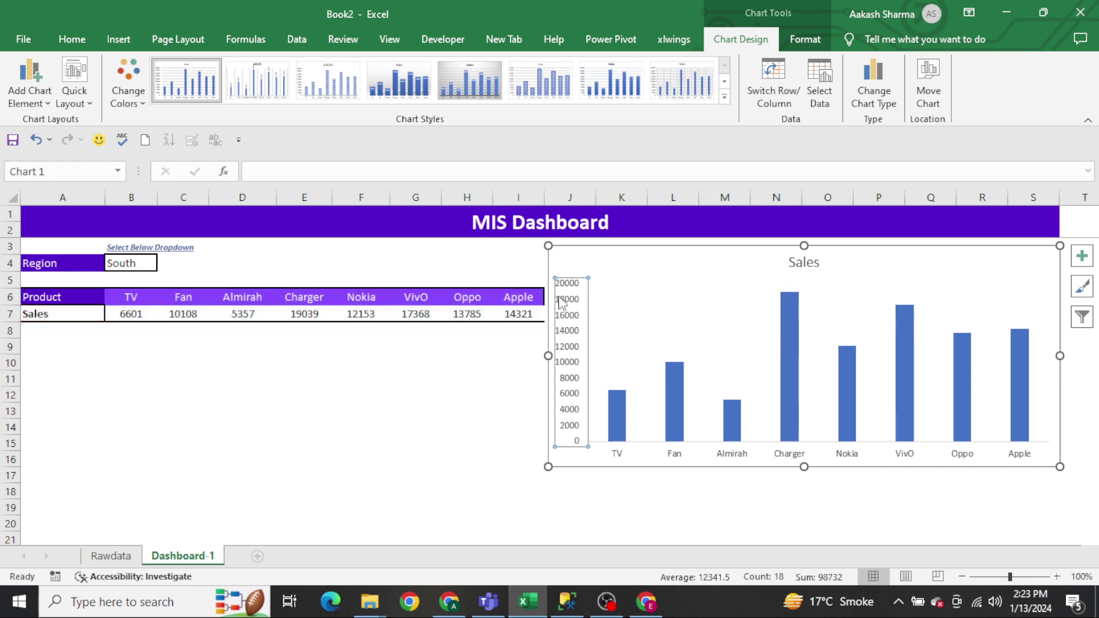
{"action": "key", "text": "Delete"}
{"action": "left_click", "coordinate": [817, 263]}
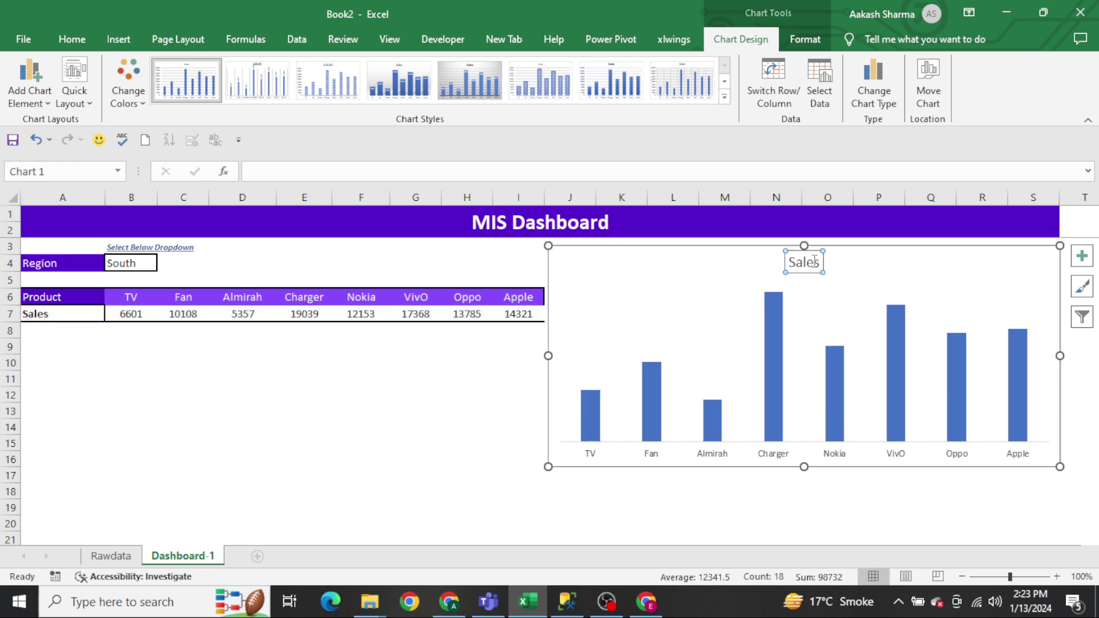
Enter the formula ="Sales trend for " &B4 in cell E4 to build a region-dependent chart title.
{"action": "left_click", "coordinate": [426, 265]}
{"action": "key", "text": "Left"}
{"action": "key", "text": "Left"}
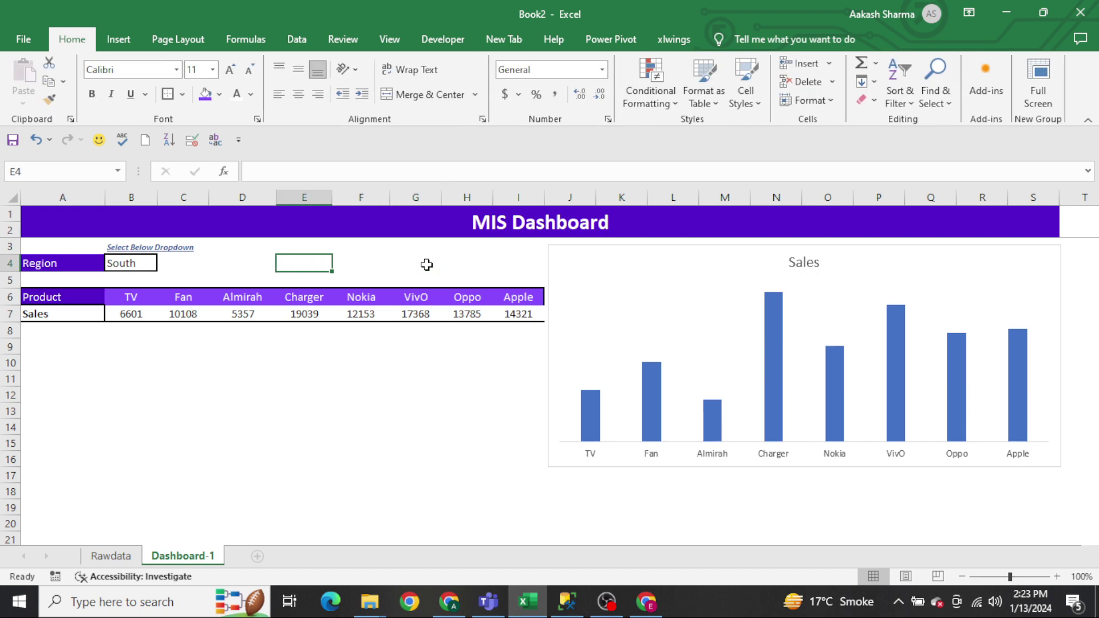
{"action": "type", "text": "Region"}
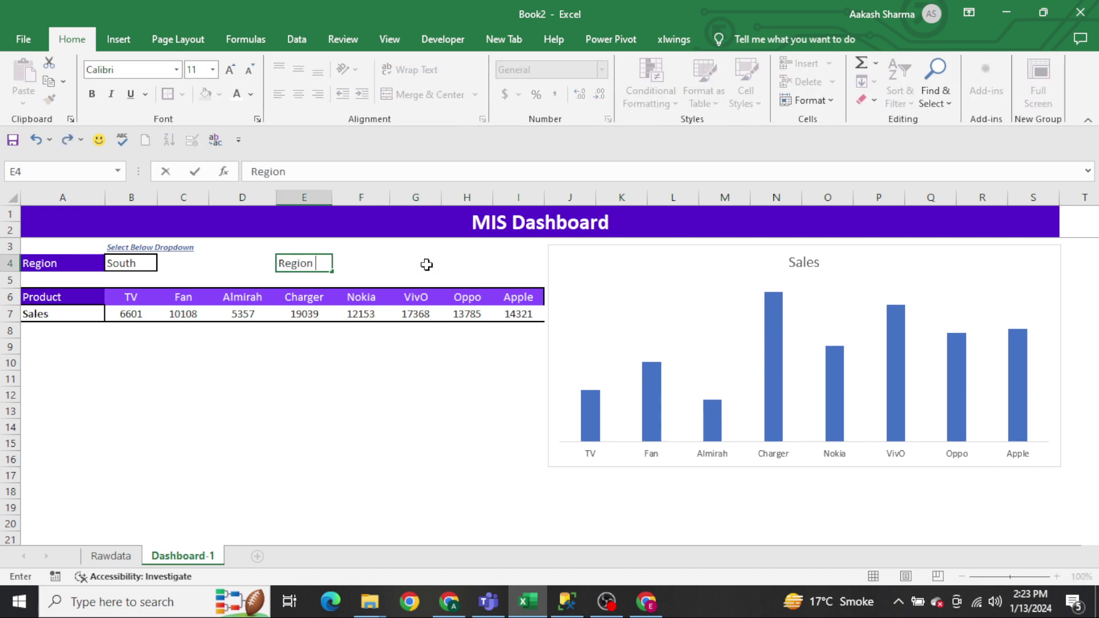
{"action": "key", "text": "Escape"}
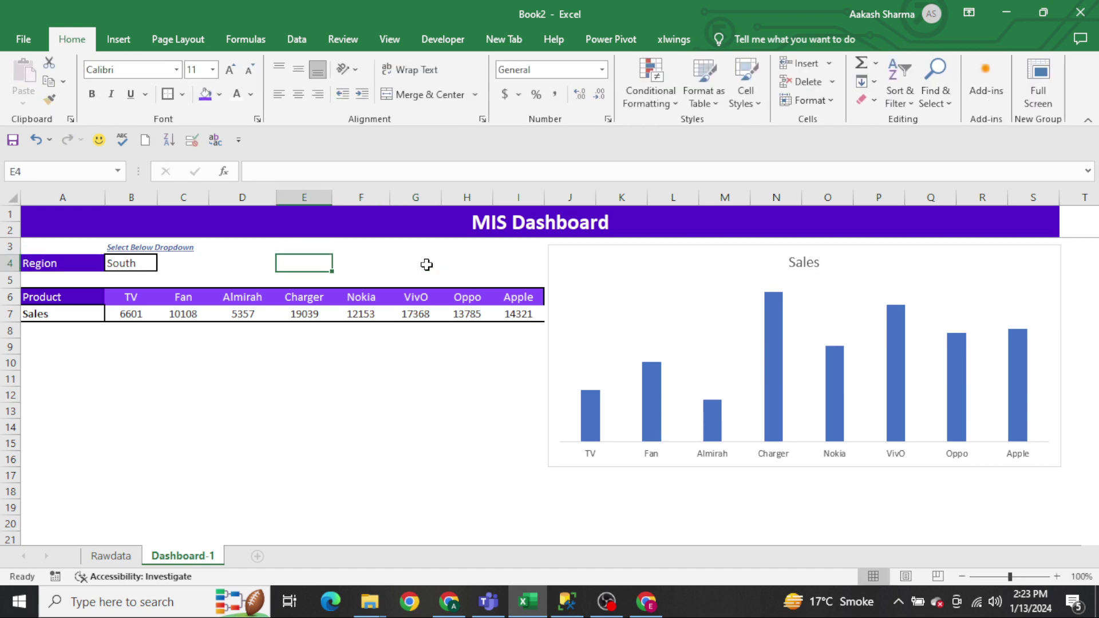
{"action": "key", "text": "Escape"}
{"action": "type", "text": "=\"S"}
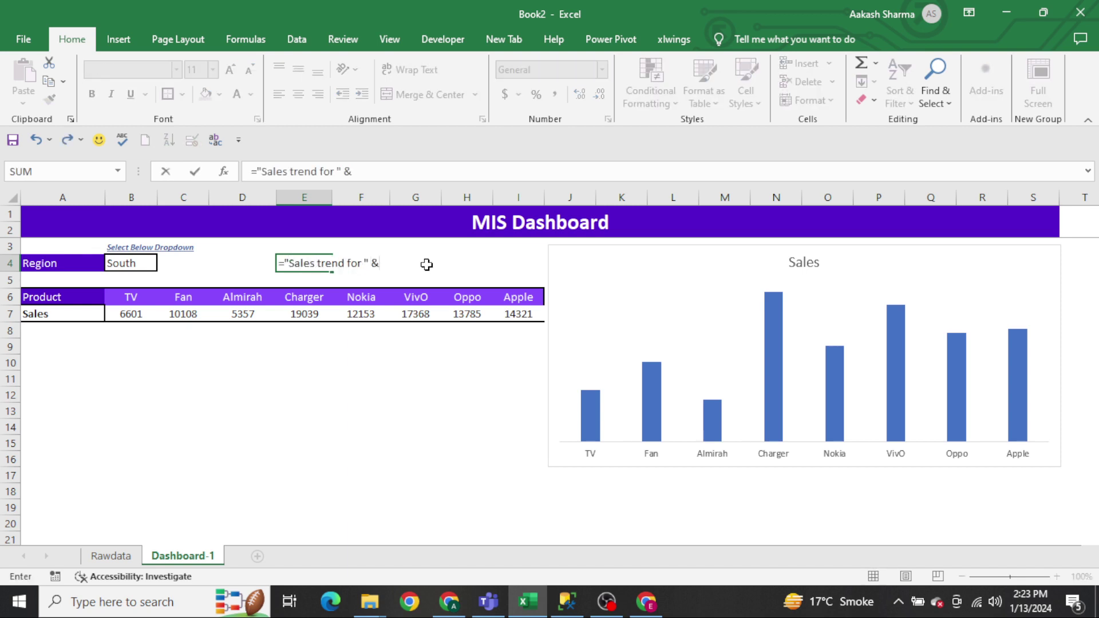
{"action": "type", "text": "ales trend for \" &"}
{"action": "left_click", "coordinate": [132, 263]}
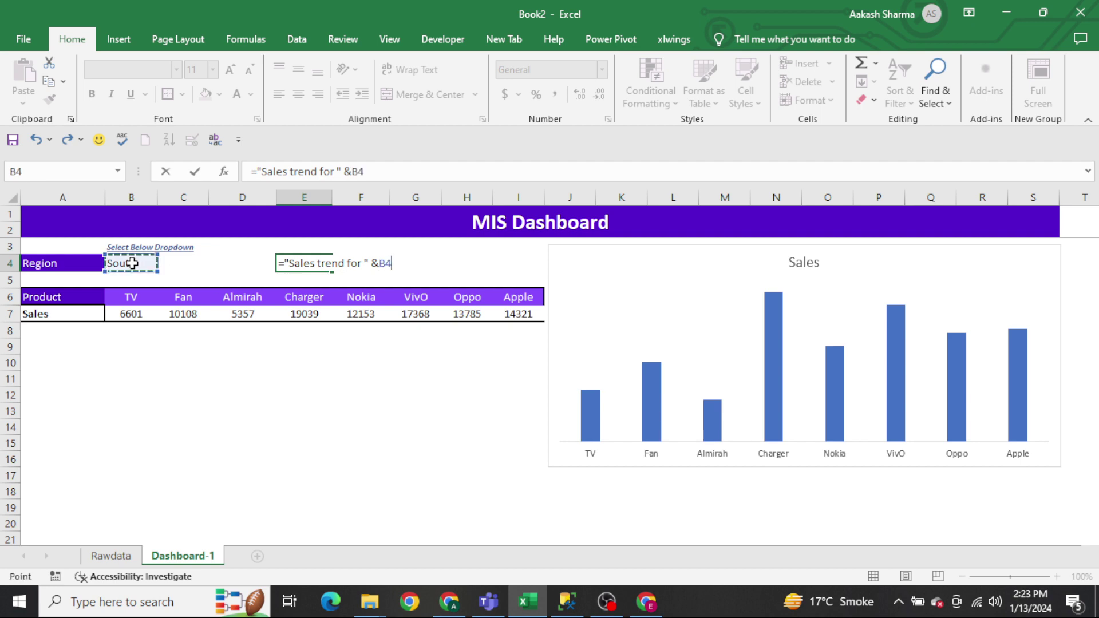
{"action": "key", "text": "ctrl+Return"}
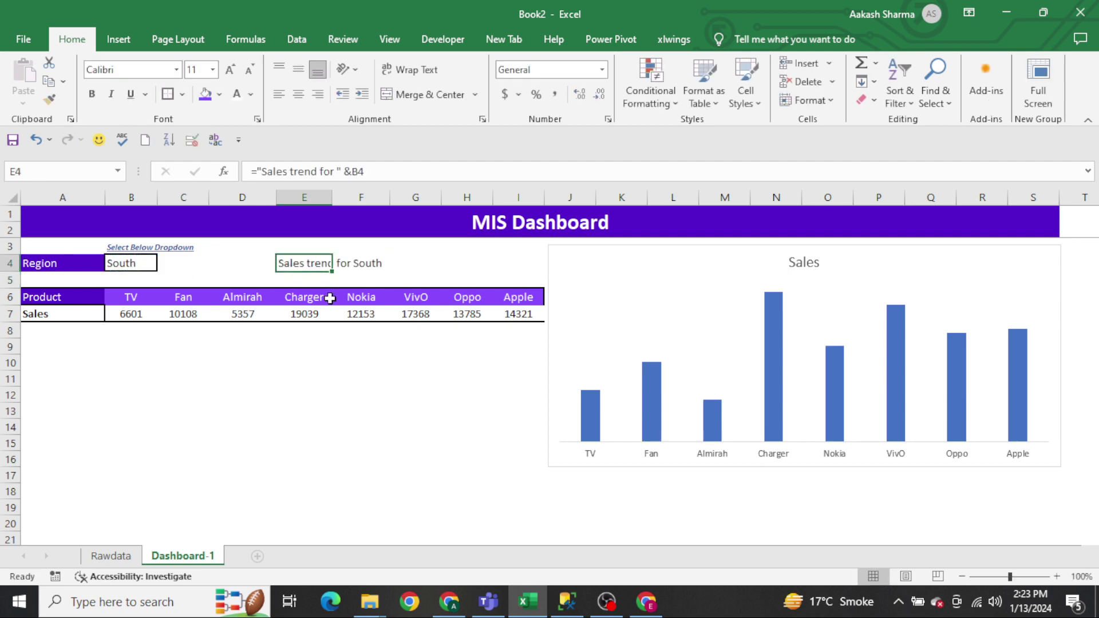
Link the column chart's title to cell E4 with the reference ='Dashboard-1'!$E$4.
{"action": "left_click", "coordinate": [822, 266]}
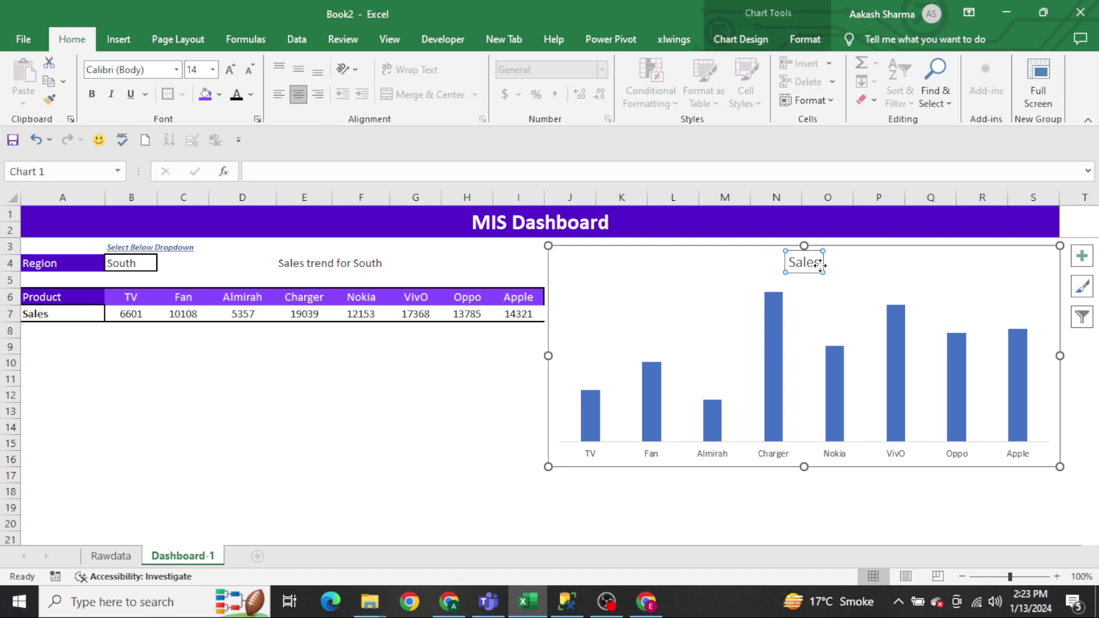
{"action": "left_click", "coordinate": [616, 170]}
{"action": "type", "text": "="}
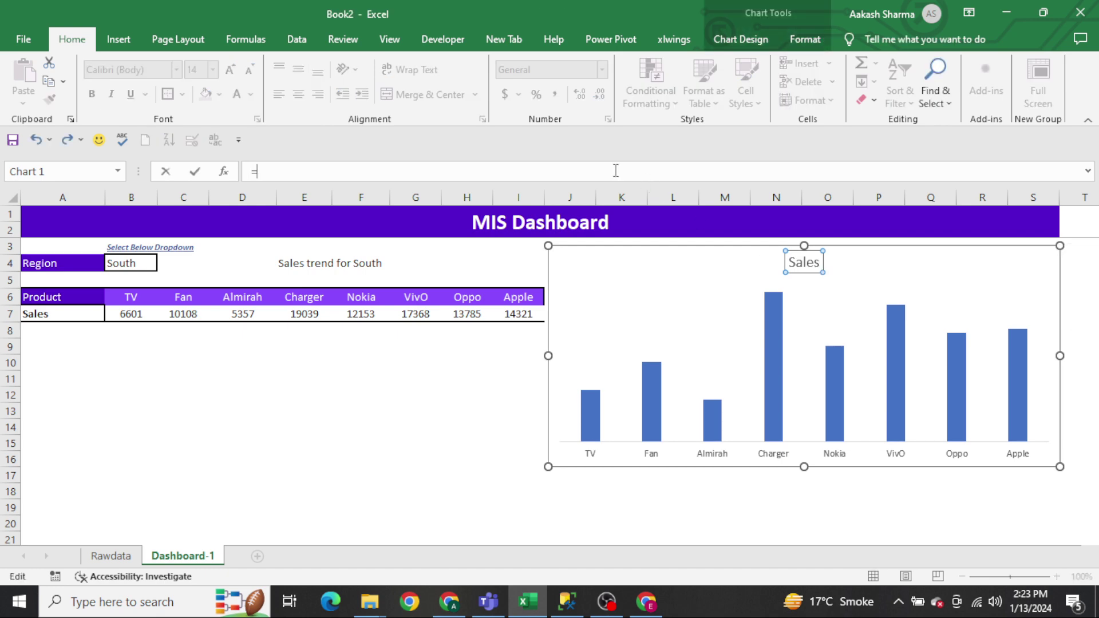
{"action": "left_click", "coordinate": [295, 262]}
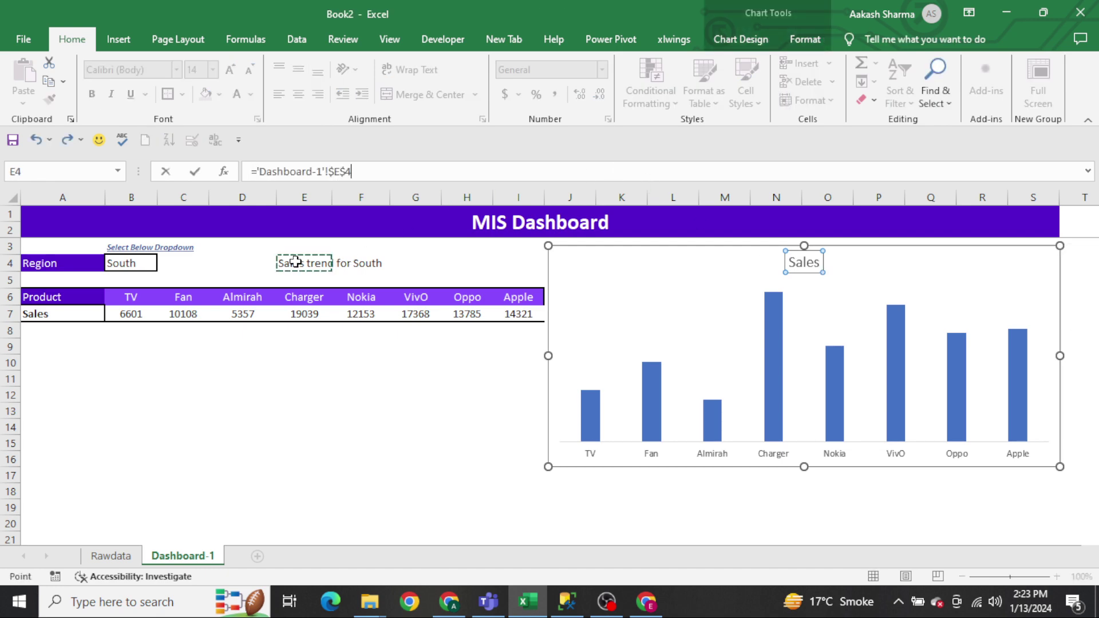
{"action": "key", "text": "Return"}
Format the column chart's title as bold with a dark blue font colour.
{"action": "key", "text": "ctrl+b"}
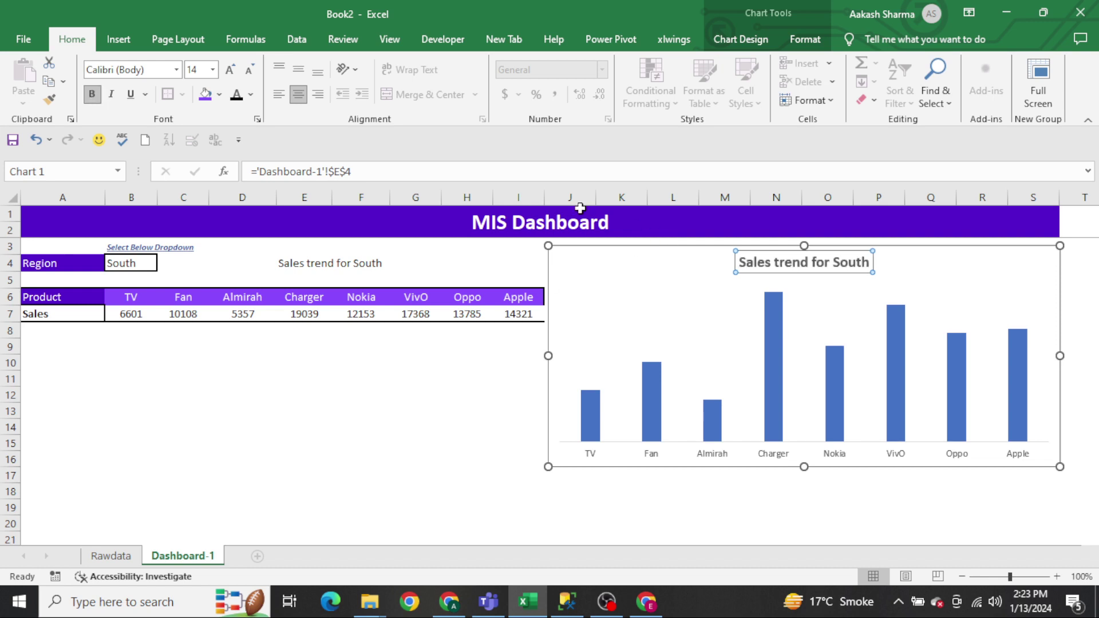
{"action": "left_click", "coordinate": [251, 94]}
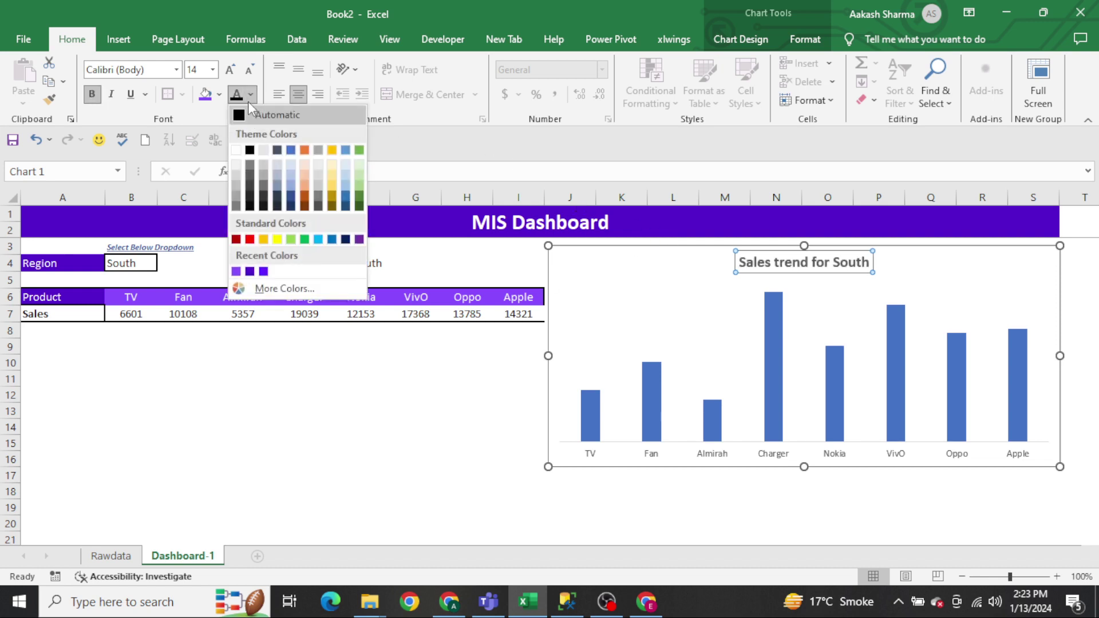
{"action": "left_click", "coordinate": [289, 198]}
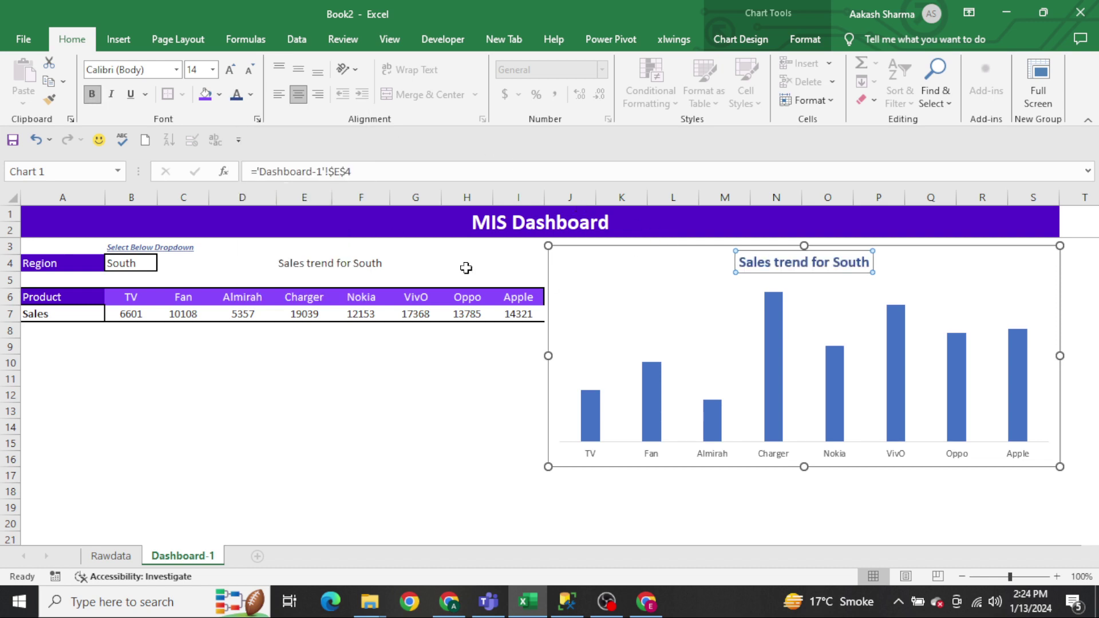
Move the chart over columns E to N and make its product axis labels bold and black.
{"action": "left_click_drag", "start_coordinate": [565, 250], "coordinate": [296, 264]}
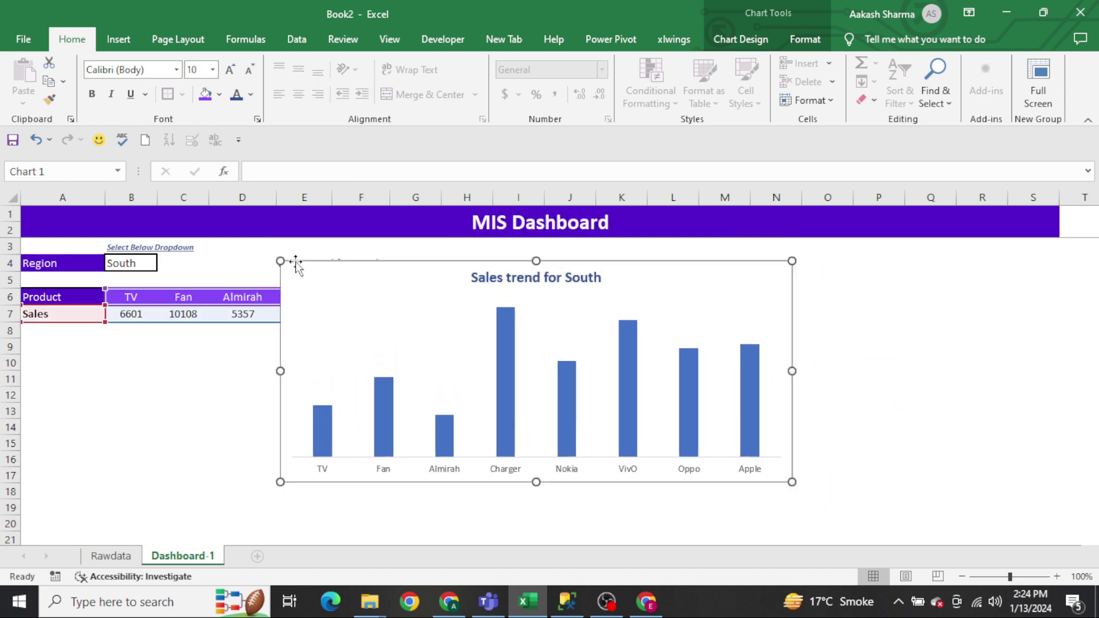
{"action": "left_click", "coordinate": [322, 473]}
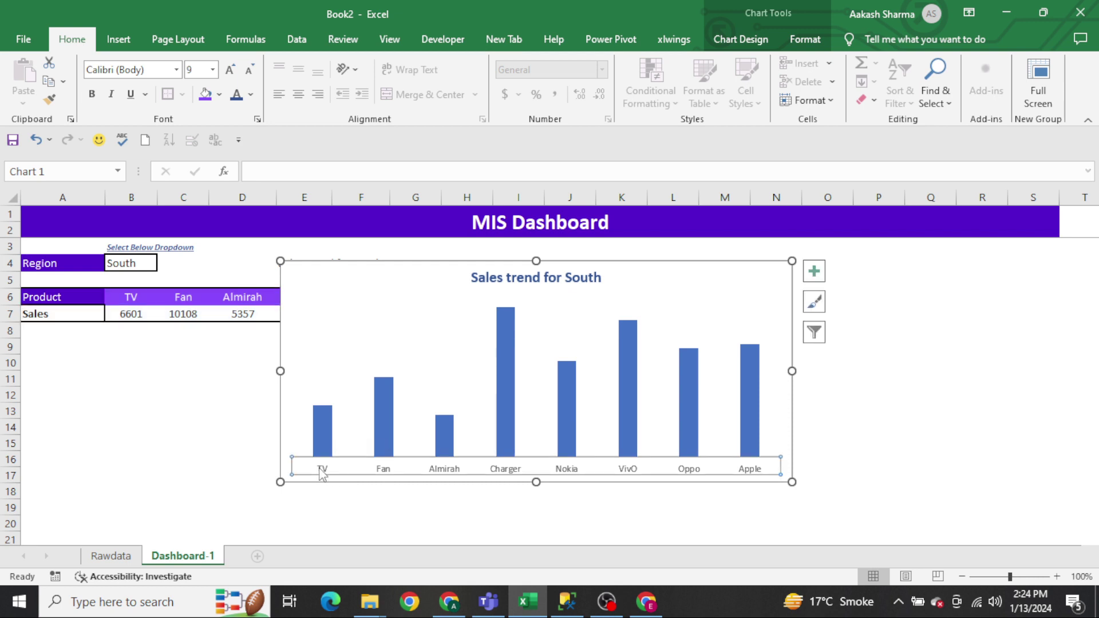
{"action": "key", "text": "ctrl+b"}
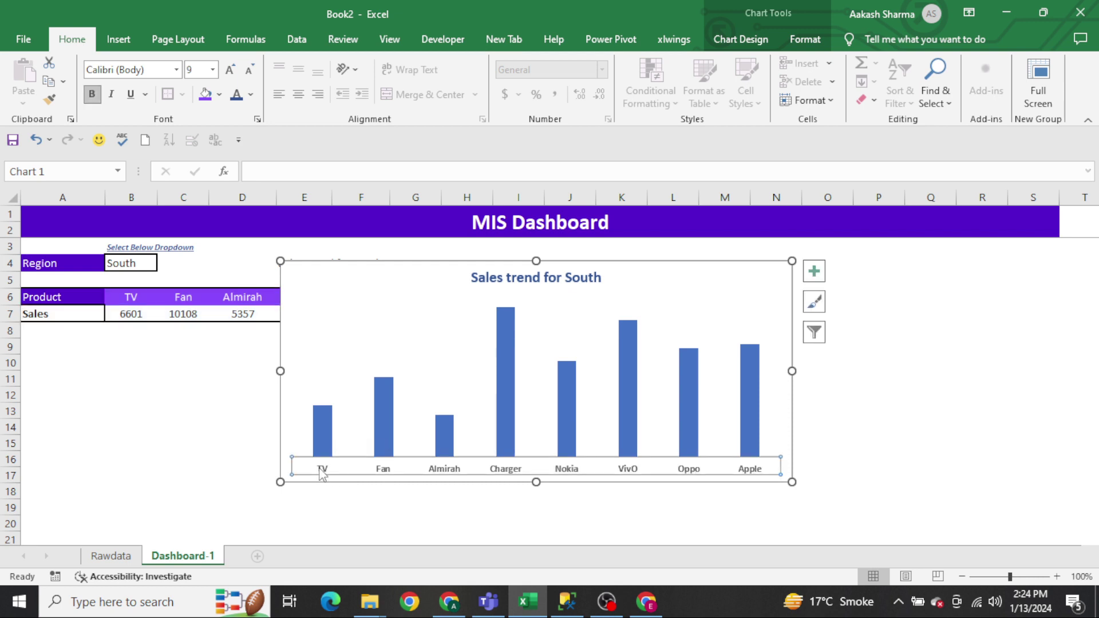
{"action": "left_click", "coordinate": [251, 95]}
{"action": "left_click", "coordinate": [250, 150]}
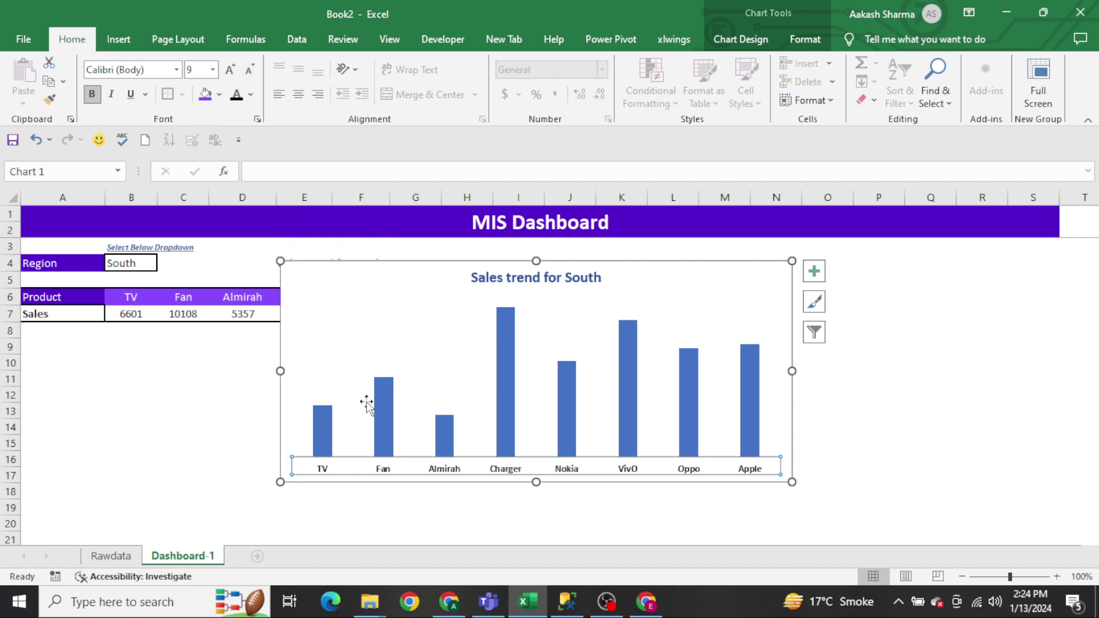
{"action": "left_click", "coordinate": [310, 485]}
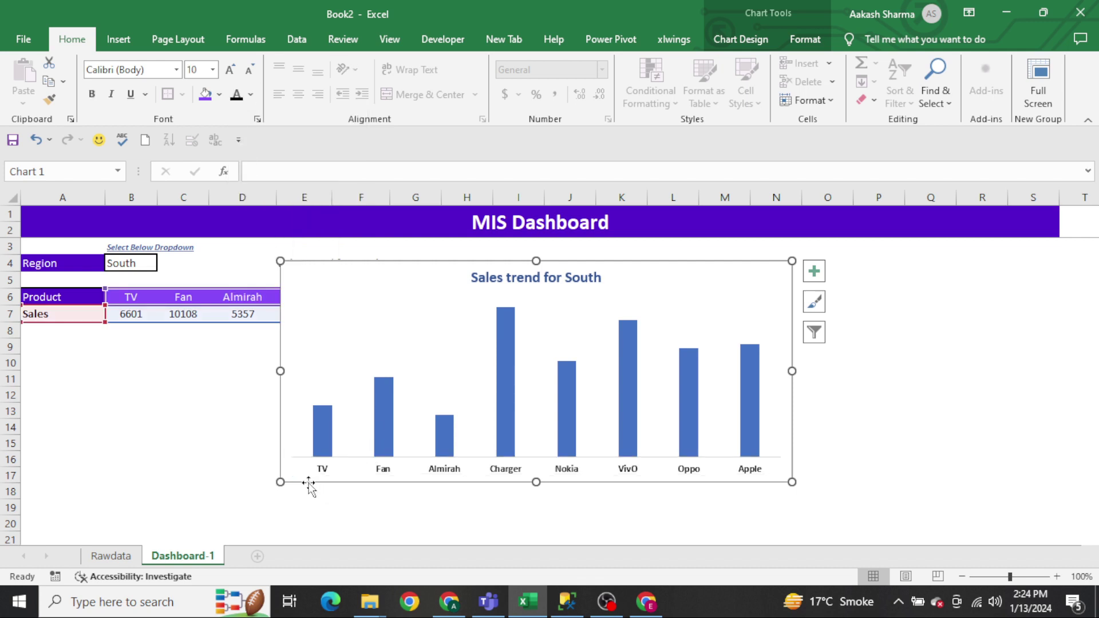
Reduce the gap width of the Sales series to 71% to widen the chart's columns.
{"action": "left_click", "coordinate": [501, 360]}
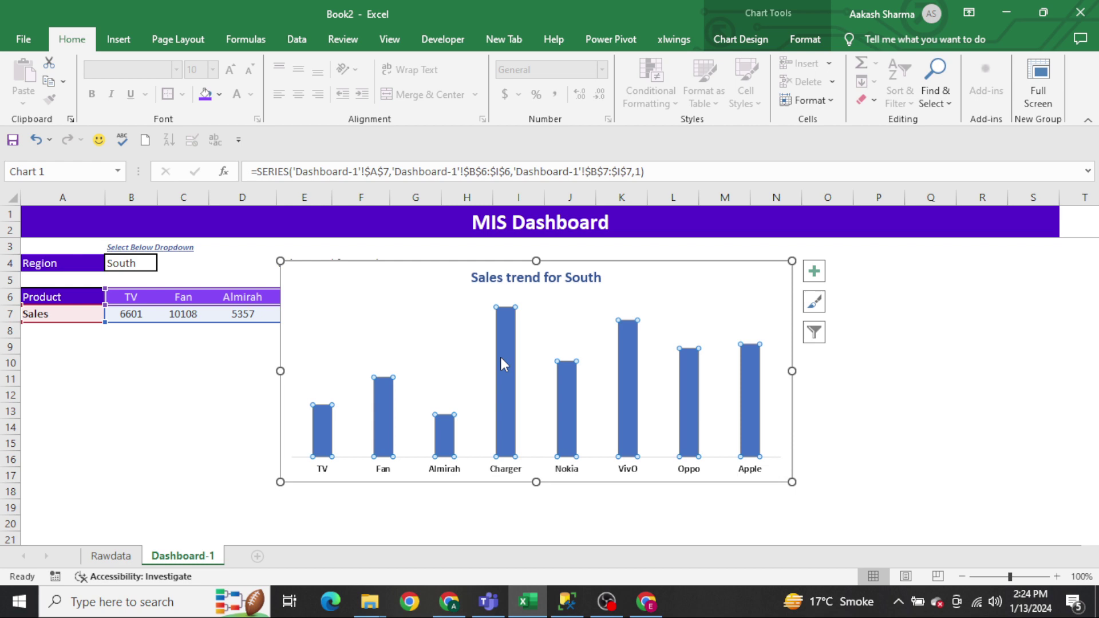
{"action": "right_click", "coordinate": [501, 358]}
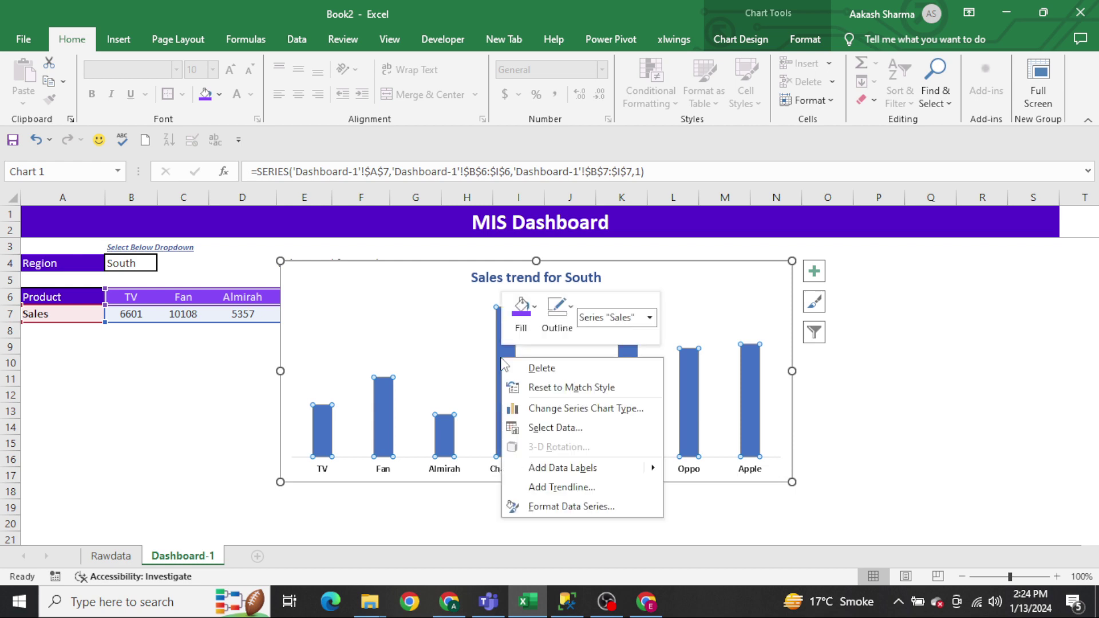
{"action": "left_click", "coordinate": [571, 507]}
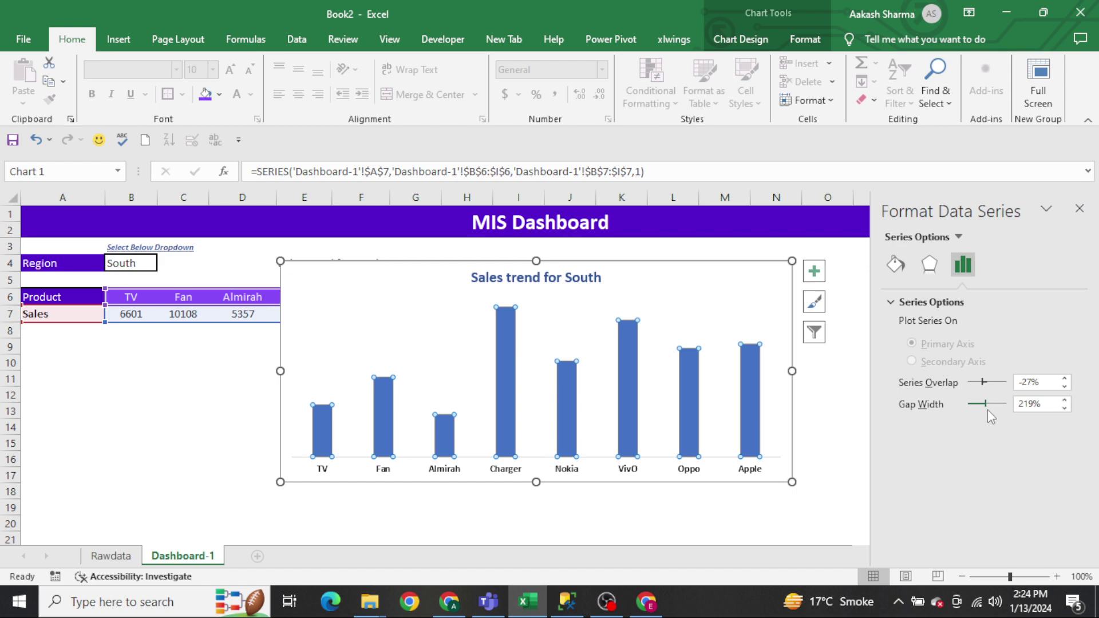
{"action": "left_click_drag", "start_coordinate": [983, 405], "coordinate": [975, 407]}
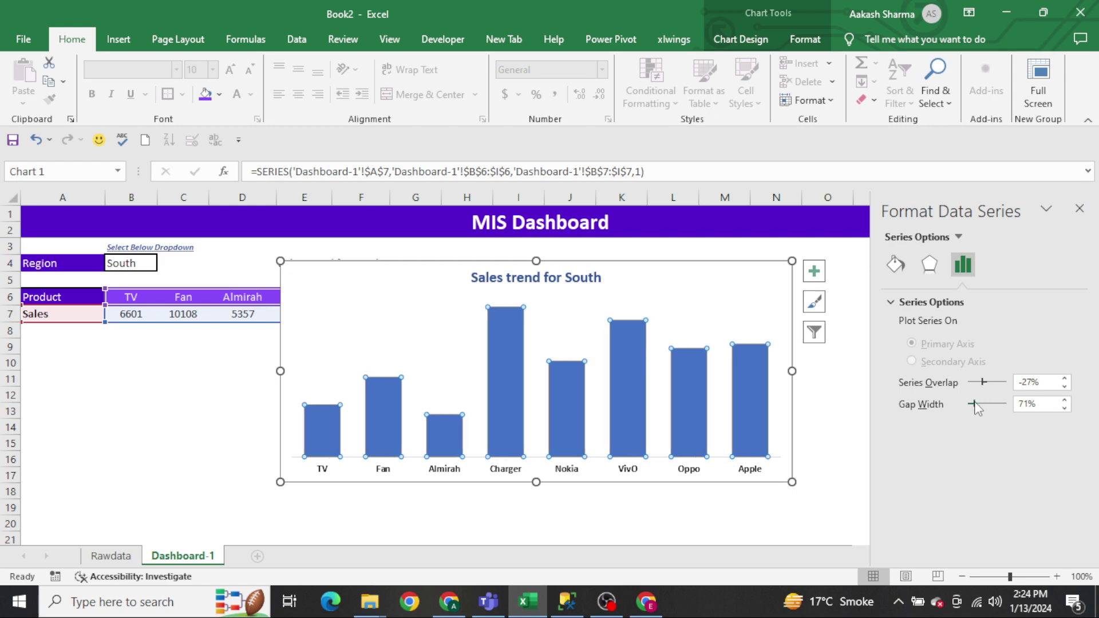
{"action": "left_click", "coordinate": [1079, 209]}
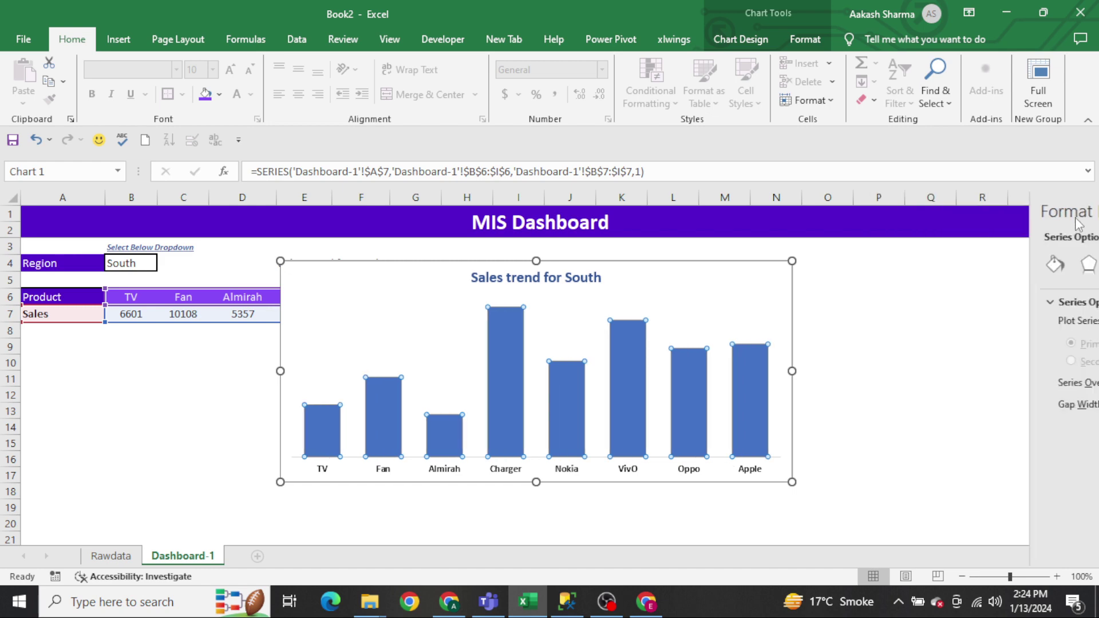
Fill all columns of the Sales series with the dark purple recent colour used in the title banner.
{"action": "left_click", "coordinate": [518, 379]}
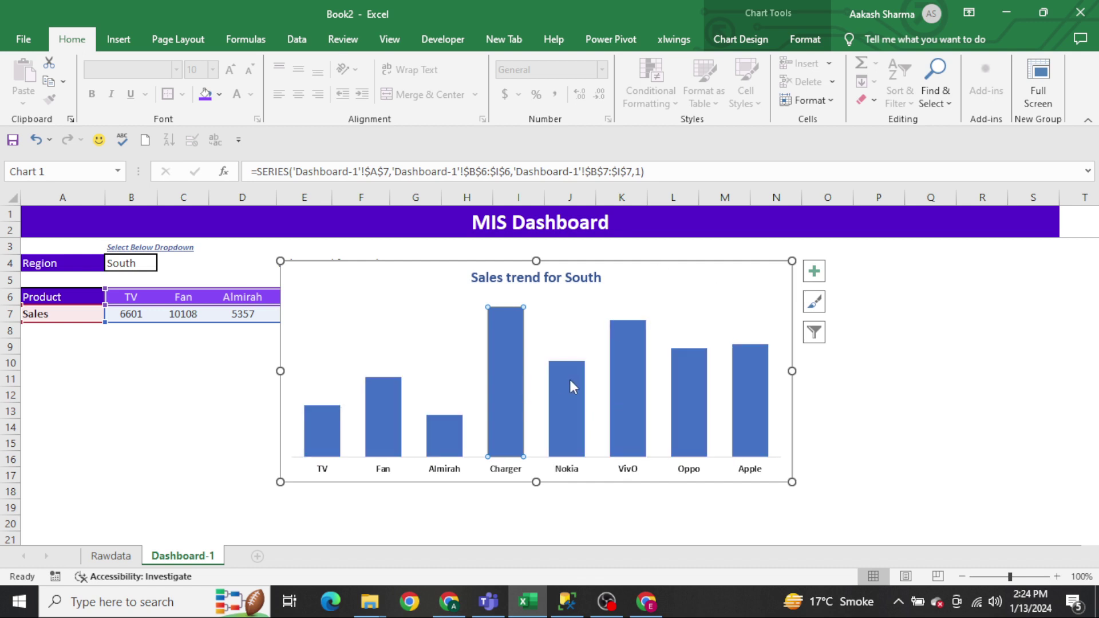
{"action": "left_click", "coordinate": [638, 281]}
{"action": "left_click", "coordinate": [509, 378]}
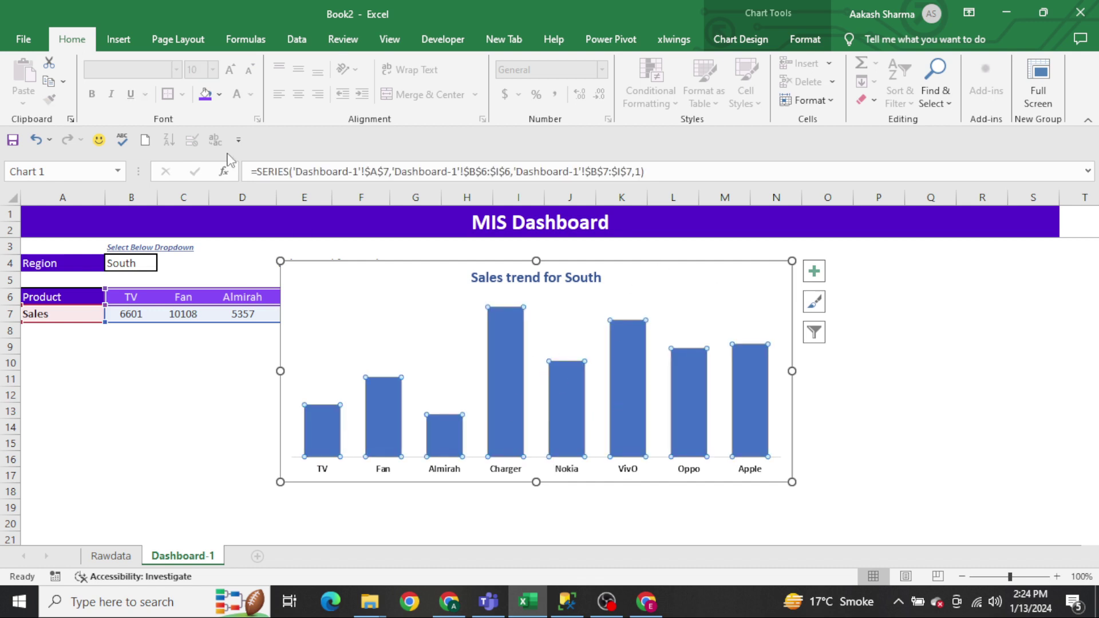
{"action": "left_click", "coordinate": [219, 94]}
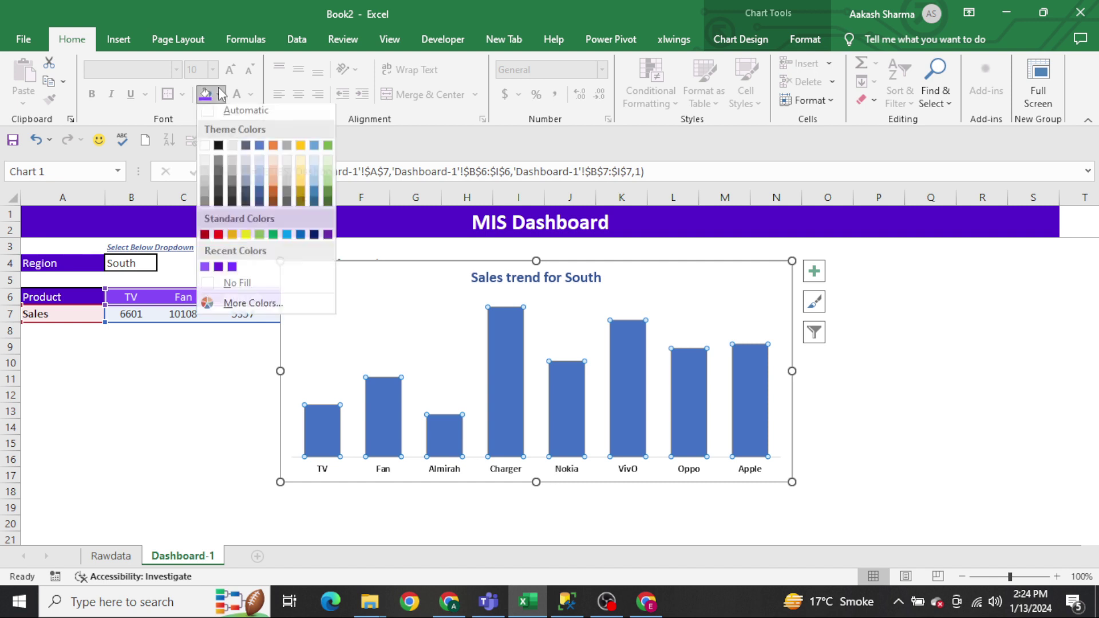
{"action": "left_click", "coordinate": [220, 270]}
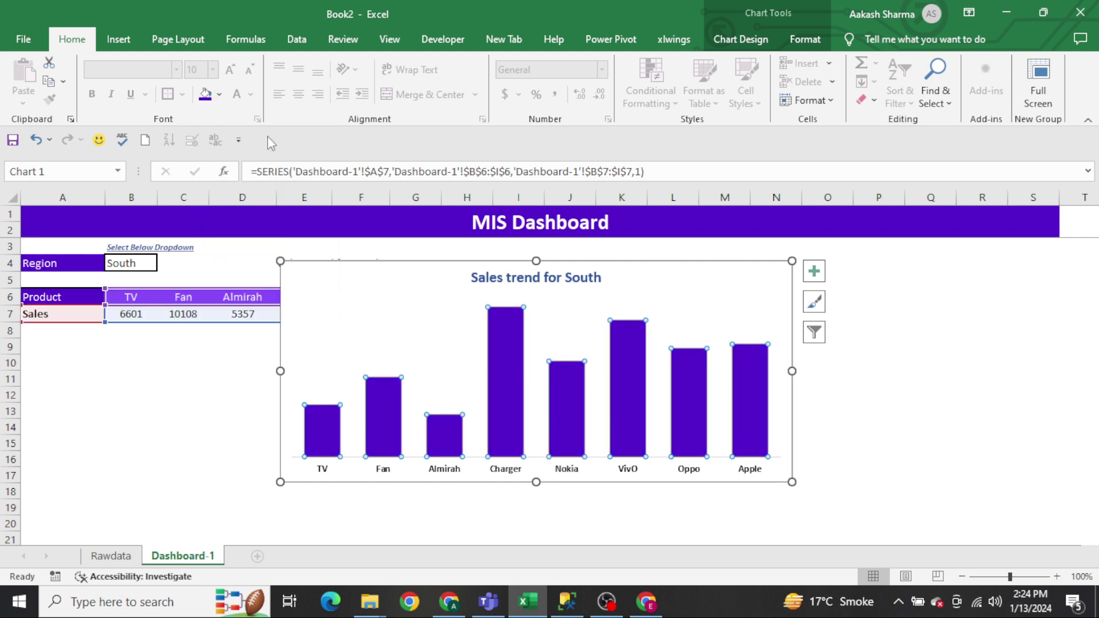
Apply the third preset shape effect, a bevelled look, to the Sales series columns.
{"action": "left_click", "coordinate": [802, 42]}
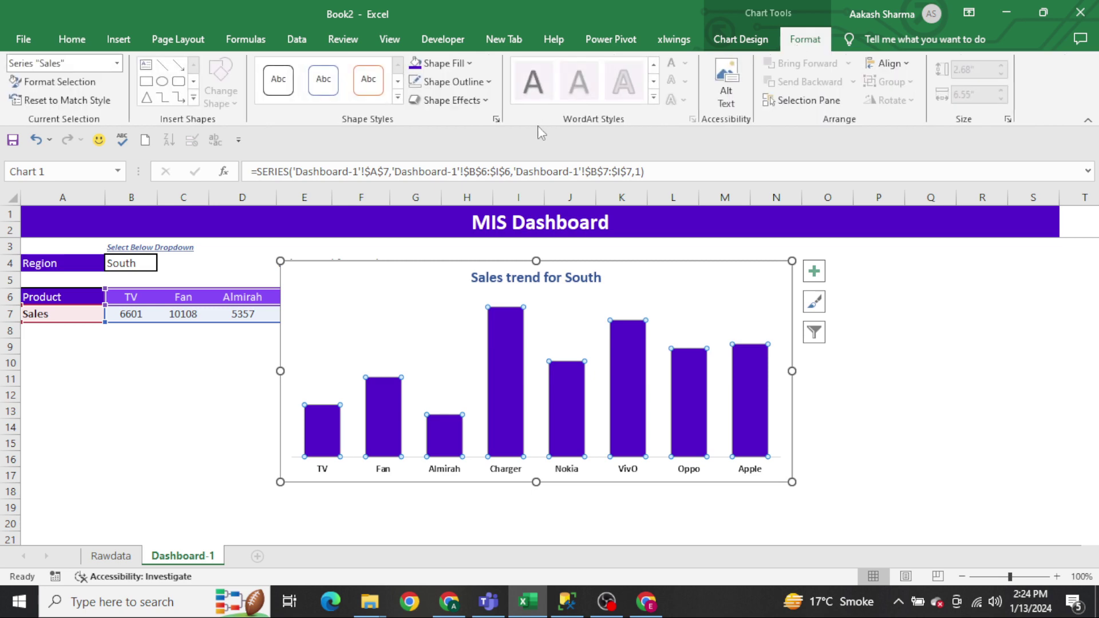
{"action": "left_click", "coordinate": [485, 101]}
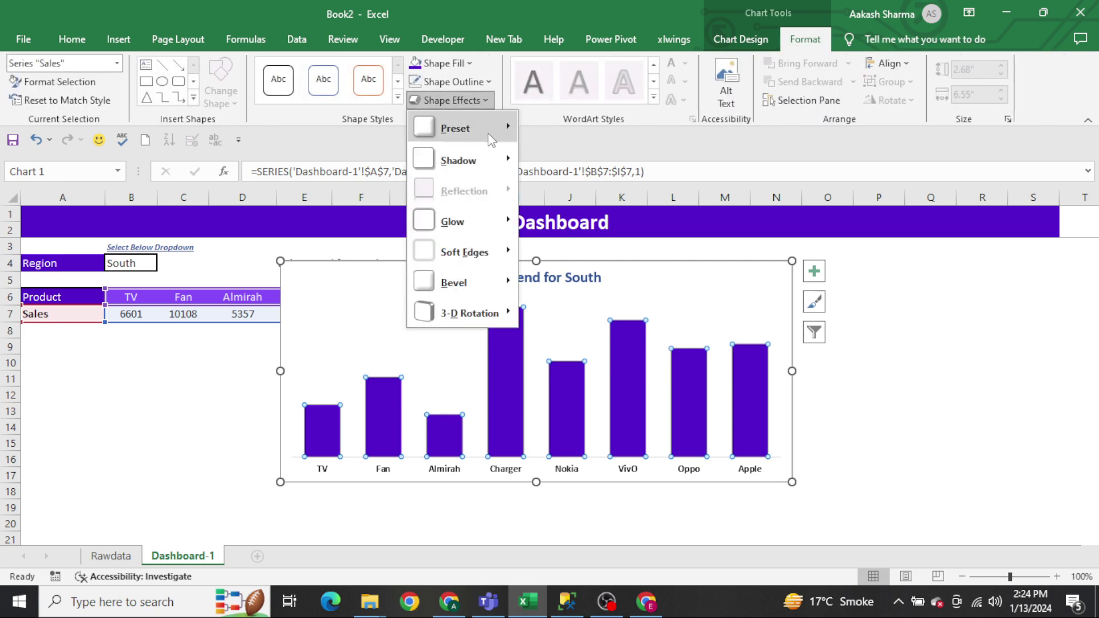
{"action": "mouse_move", "coordinate": [458, 129]}
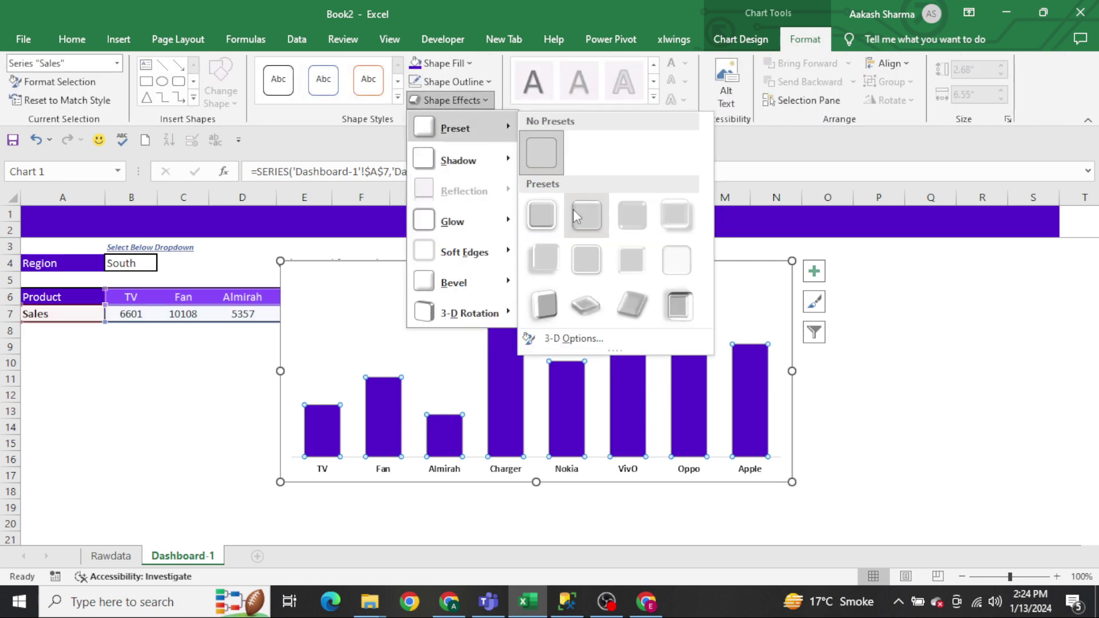
{"action": "left_click", "coordinate": [630, 210]}
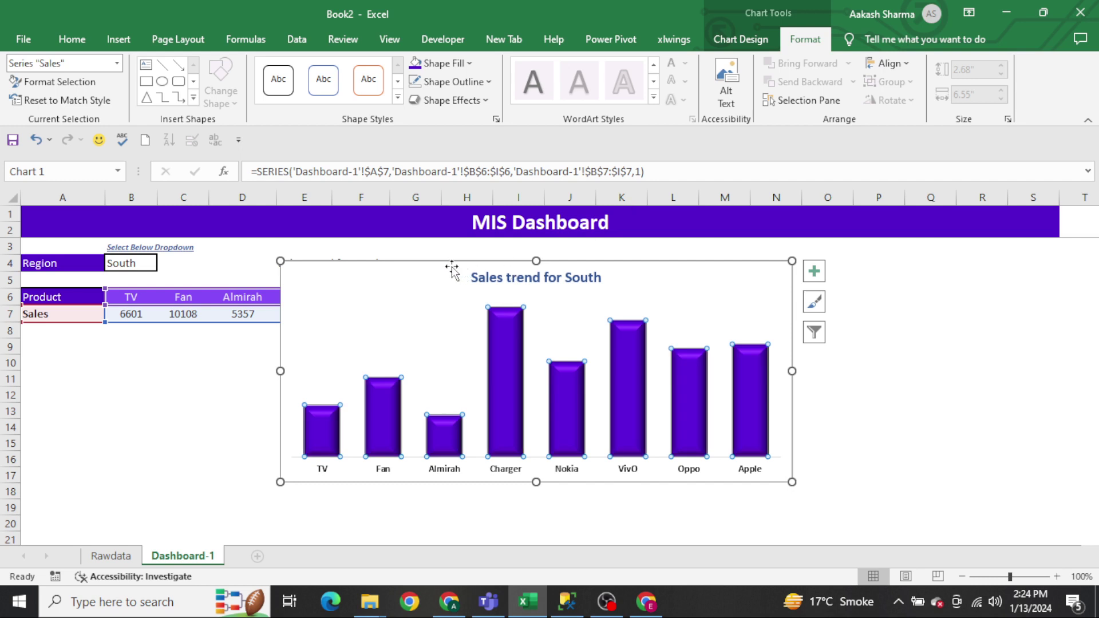
Place the column chart directly below the product table and widen it to 6.74" to match the table's width.
{"action": "left_click_drag", "start_coordinate": [452, 267], "coordinate": [194, 327]}
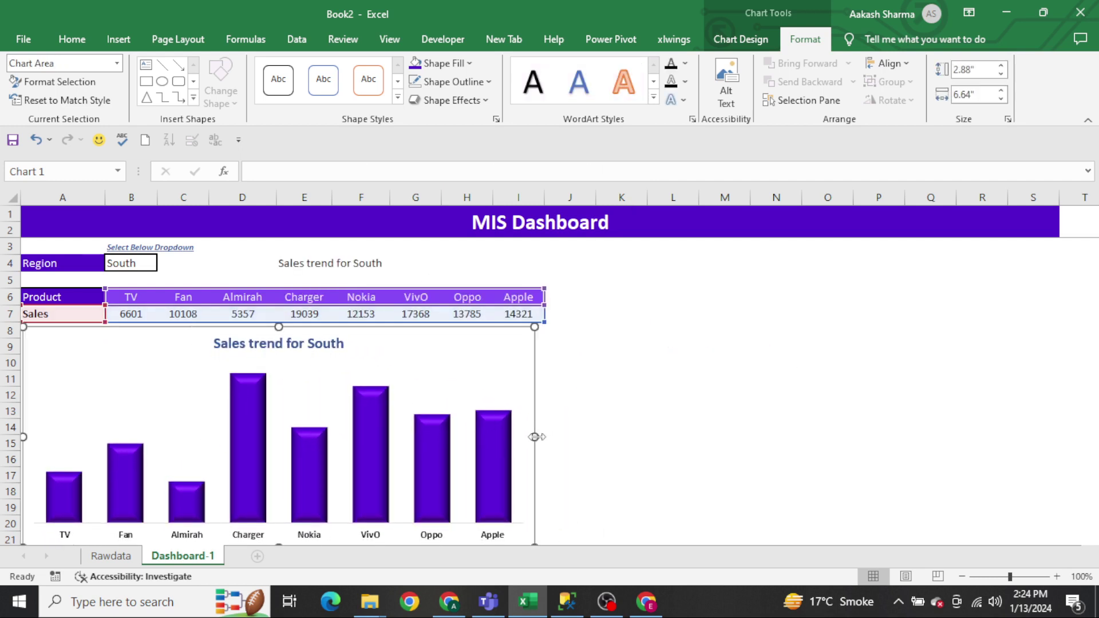
{"action": "left_click_drag", "start_coordinate": [534, 437], "coordinate": [544, 437]}
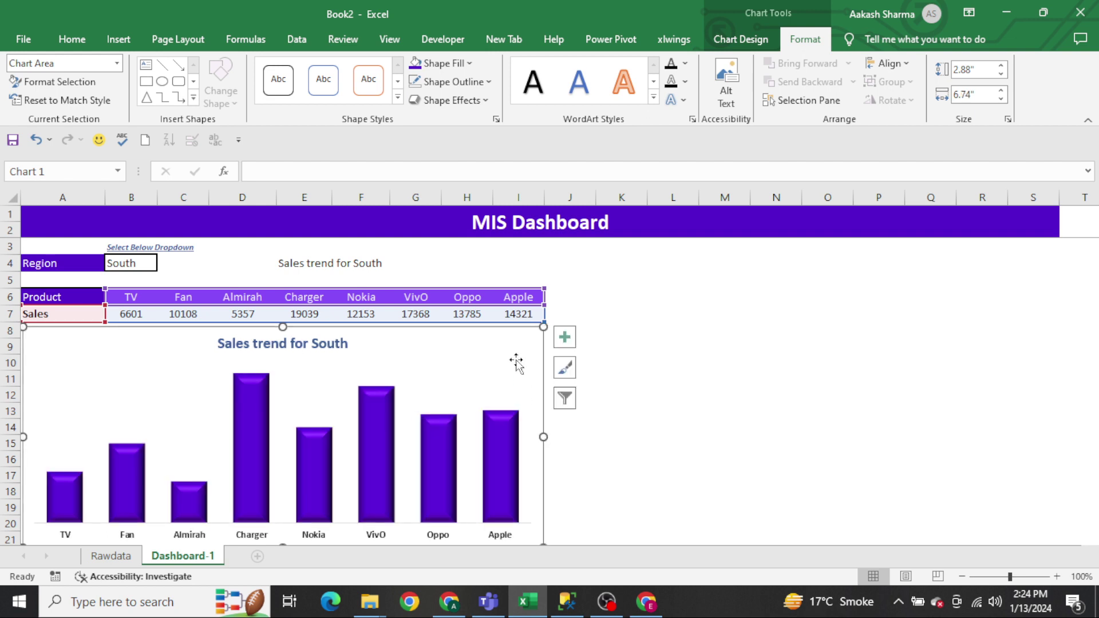
Add data labels above the columns of the Sales trend chart.
{"action": "left_click", "coordinate": [565, 337]}
{"action": "left_click", "coordinate": [606, 420]}
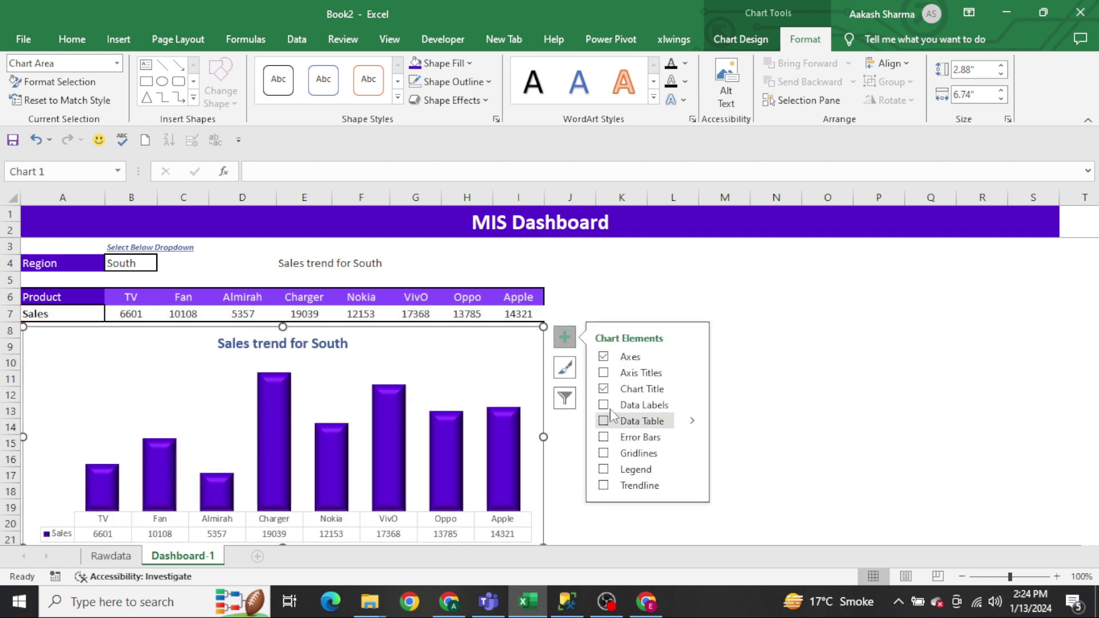
{"action": "left_click", "coordinate": [604, 404]}
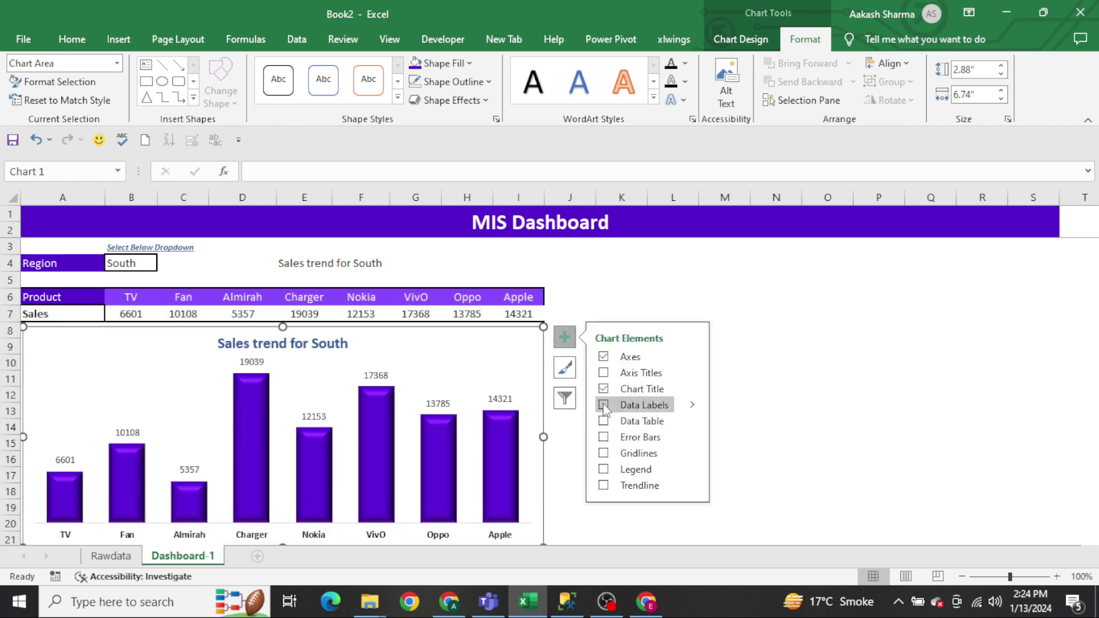
{"action": "left_click", "coordinate": [814, 383]}
Make the chart's data labels bold and increase their font size to 10.
{"action": "left_click", "coordinate": [377, 375]}
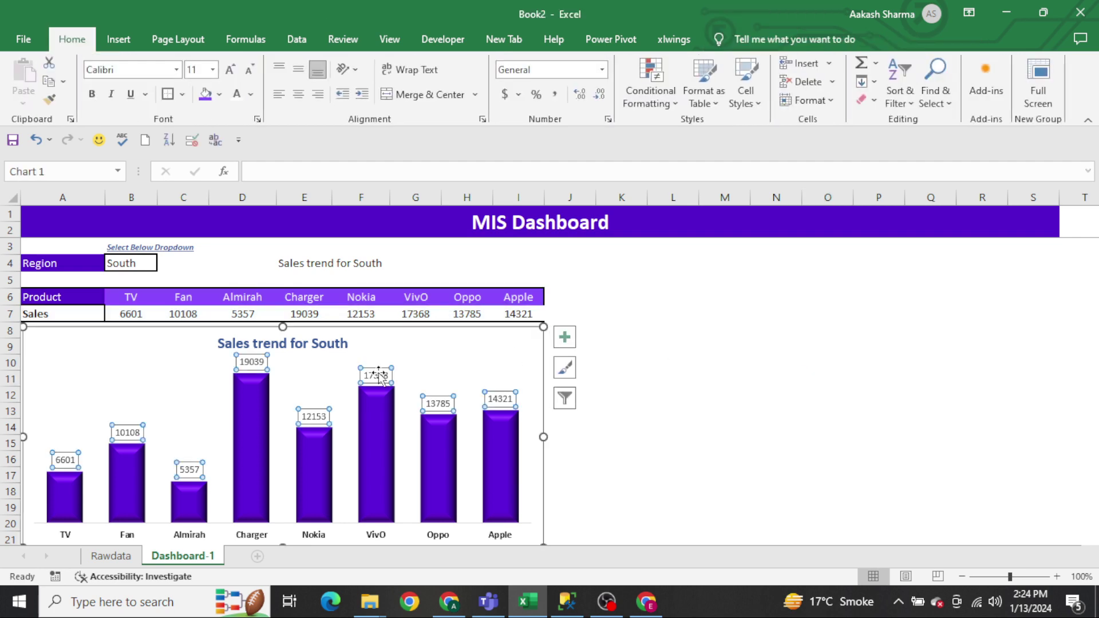
{"action": "left_click", "coordinate": [80, 48]}
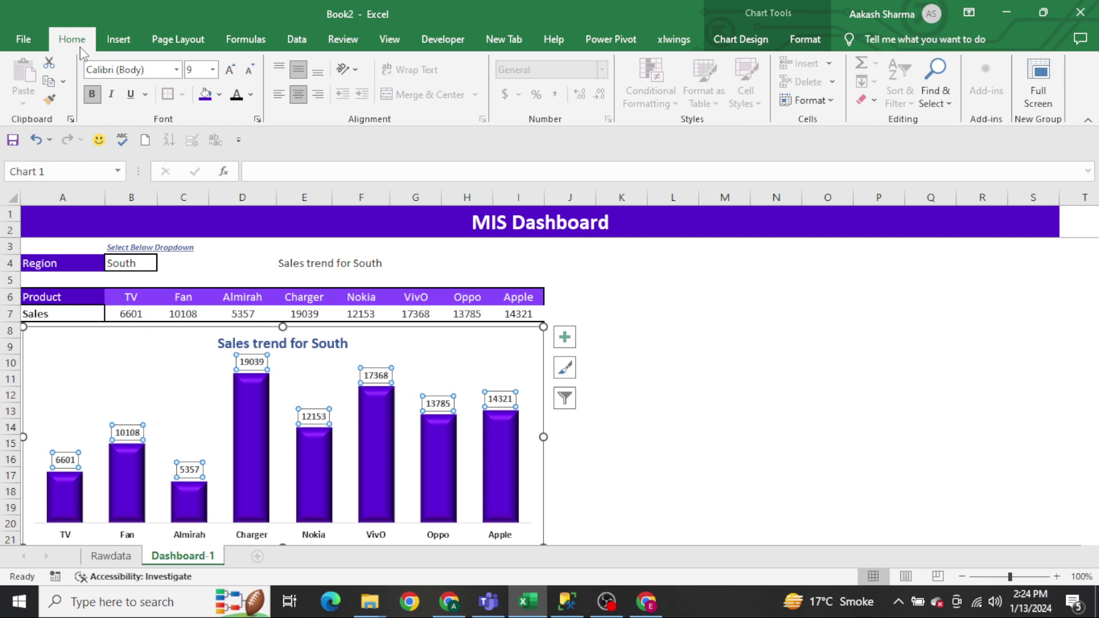
{"action": "left_click", "coordinate": [232, 75]}
Apply a custom number format to the sales values B7:I7 that shows thousands with one decimal and a k suffix.
{"action": "left_click", "coordinate": [325, 310]}
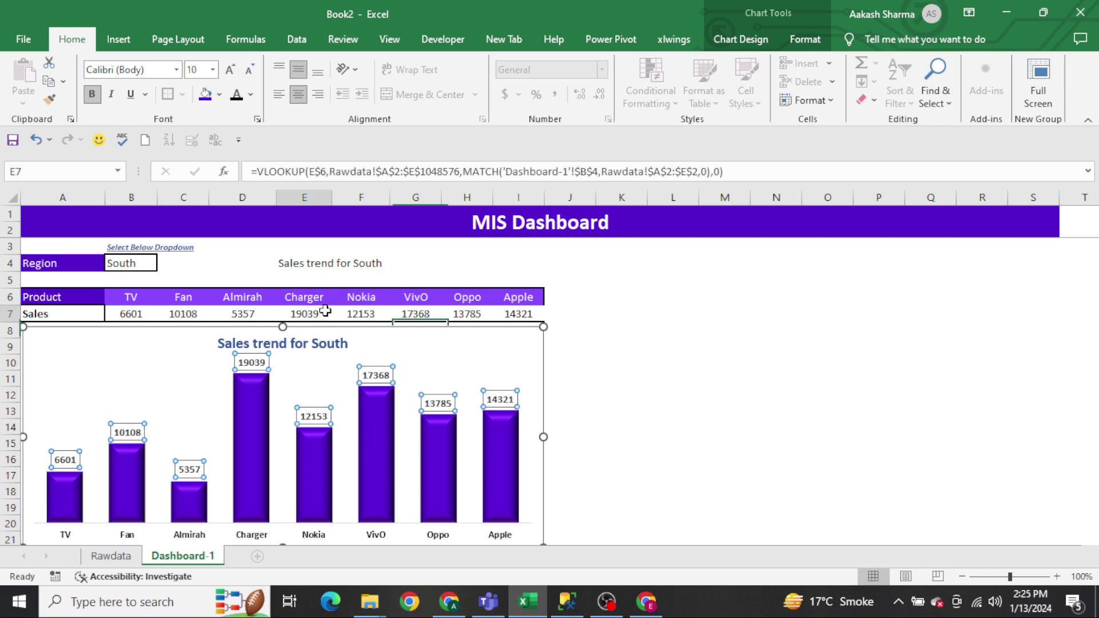
{"action": "key", "text": "ctrl+Left"}
{"action": "key", "text": "Right"}
{"action": "key", "text": "ctrl+shift+Right"}
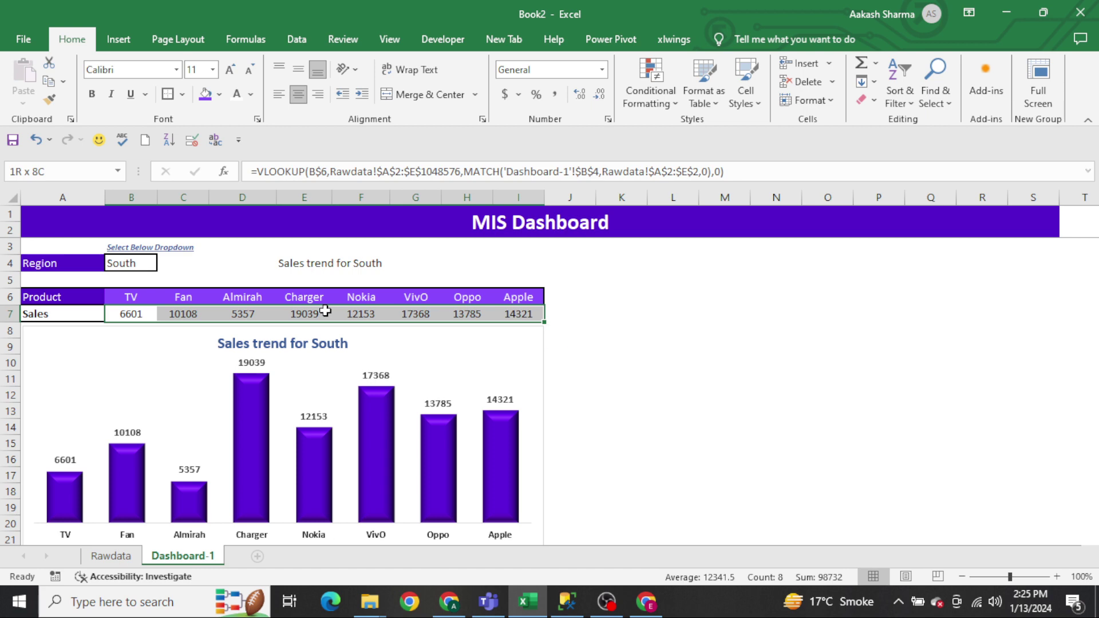
{"action": "key", "text": "ctrl+1"}
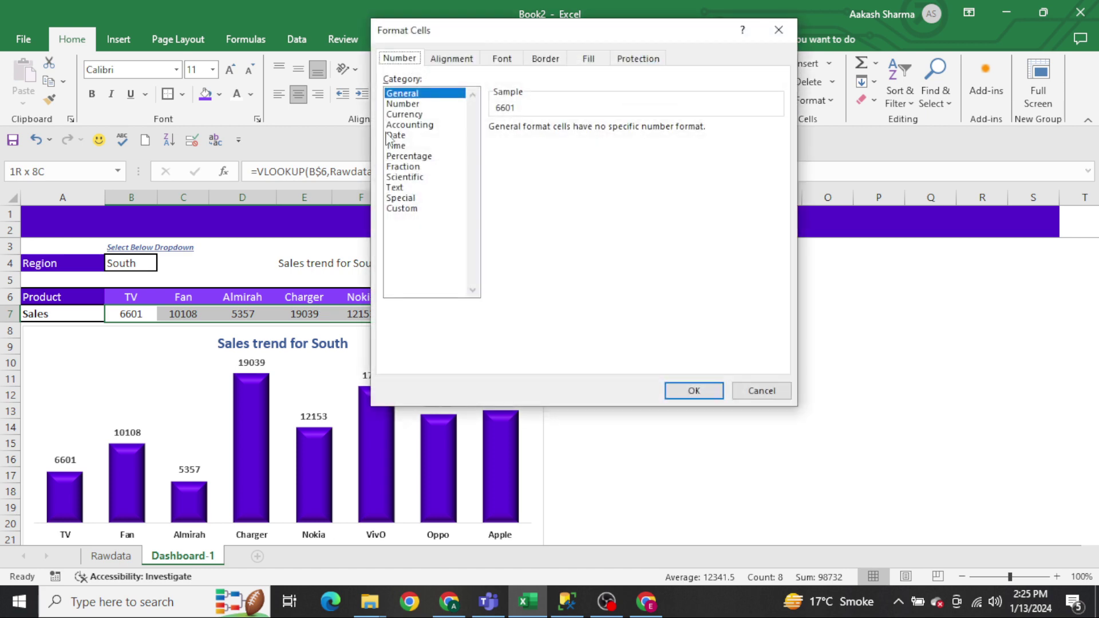
{"action": "left_click", "coordinate": [402, 208]}
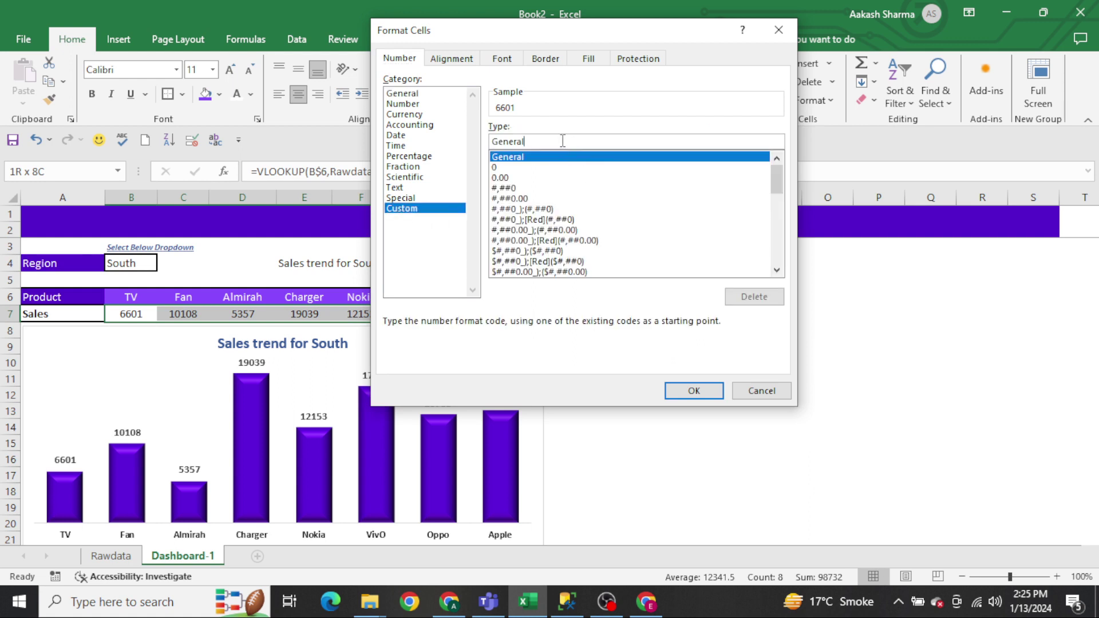
{"action": "double_click", "coordinate": [563, 141]}
{"action": "key", "text": "BackSpace"}
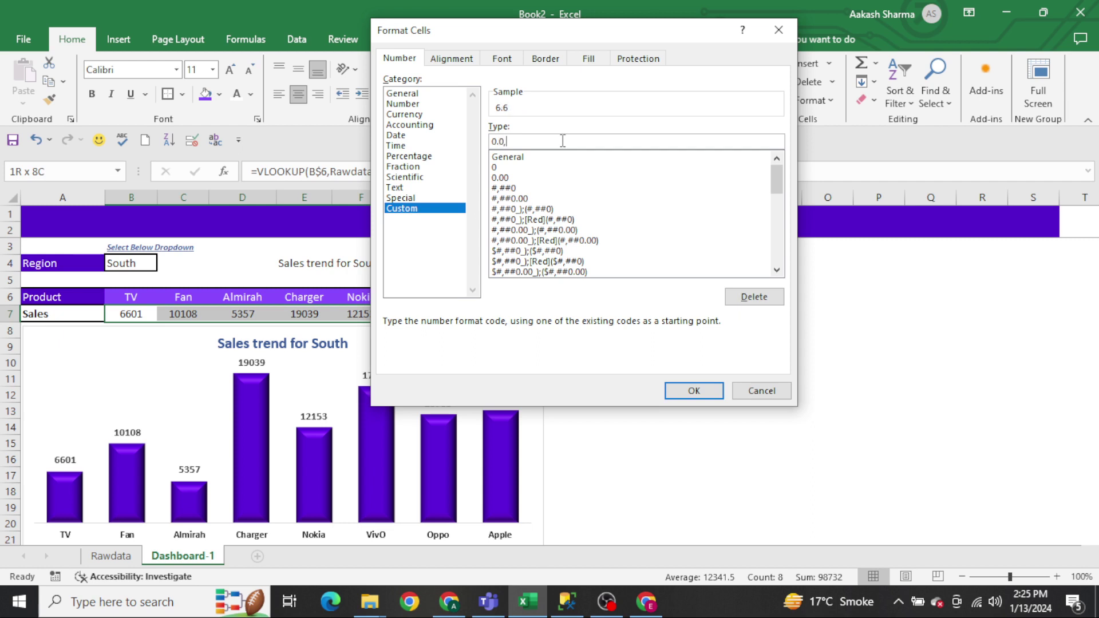
{"action": "key", "text": "ctrl+a"}
{"action": "left_click", "coordinate": [563, 141]}
{"action": "left_click", "coordinate": [694, 392]}
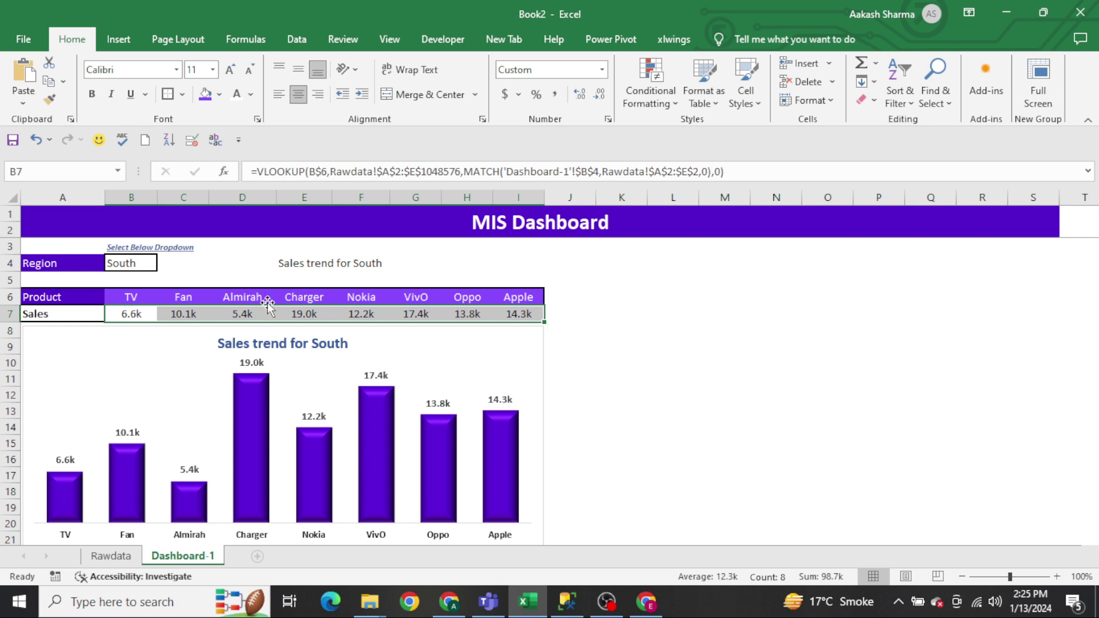
{"action": "left_click", "coordinate": [136, 314]}
{"action": "key", "text": "Left"}
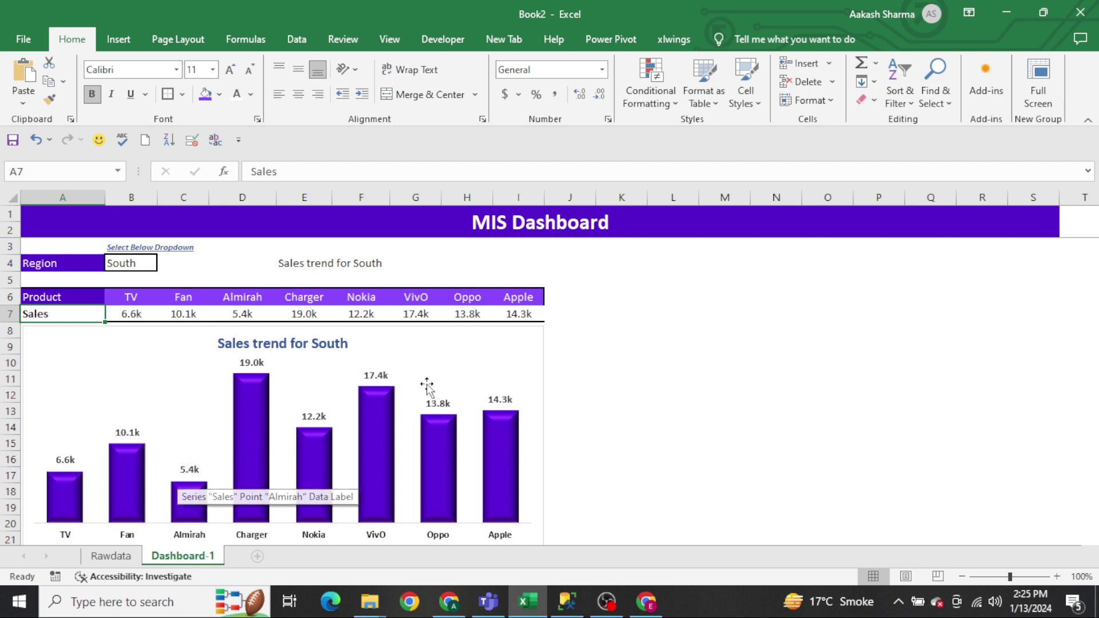
Test the region drop-down in B4 by switching it to North and back to South.
{"action": "left_click", "coordinate": [503, 343]}
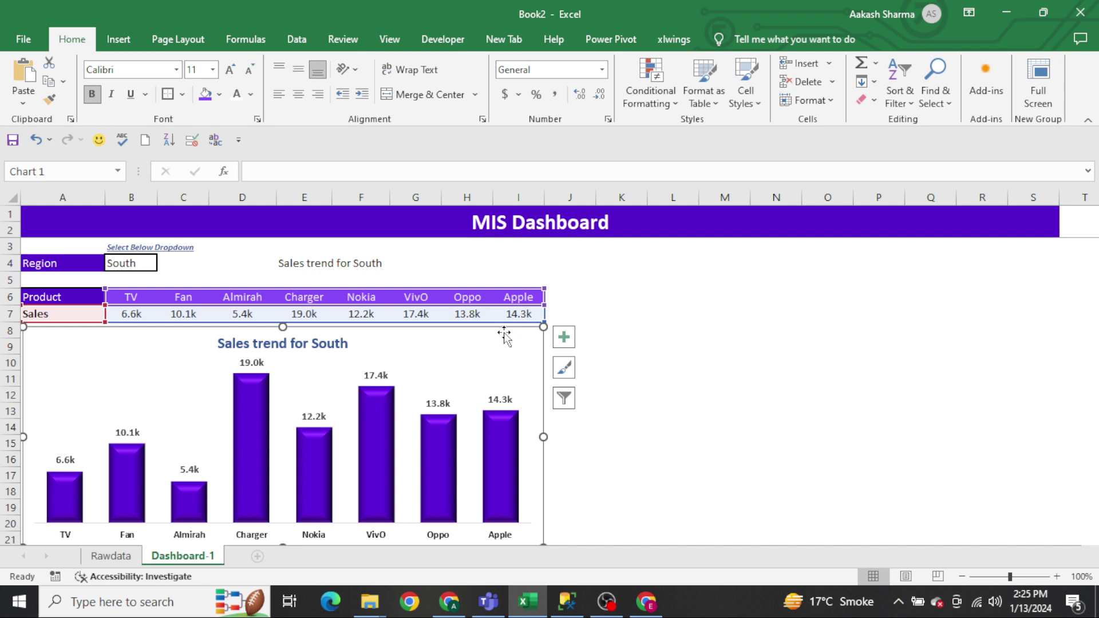
{"action": "left_click", "coordinate": [645, 303]}
{"action": "key", "text": "ctrl+Left"}
{"action": "key", "text": "ctrl+Left"}
{"action": "key", "text": "Up"}
{"action": "key", "text": "Up"}
{"action": "key", "text": "Right"}
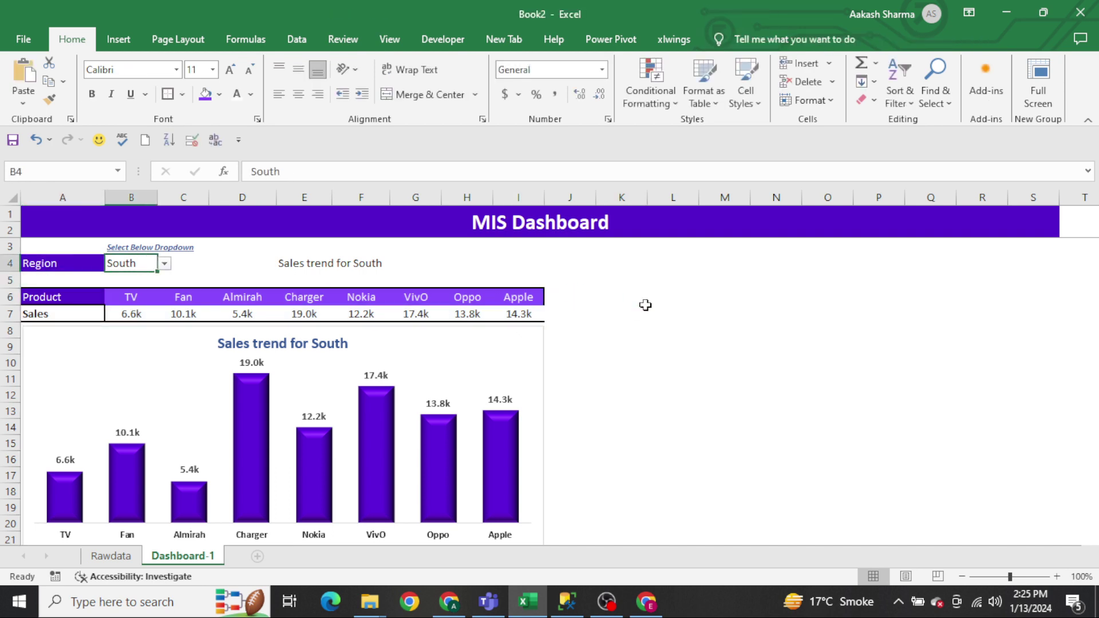
{"action": "key", "text": "alt+Down"}
{"action": "key", "text": "Up"}
{"action": "key", "text": "Return"}
{"action": "key", "text": "alt+Down"}
{"action": "key", "text": "Down"}
{"action": "key", "text": "Return"}
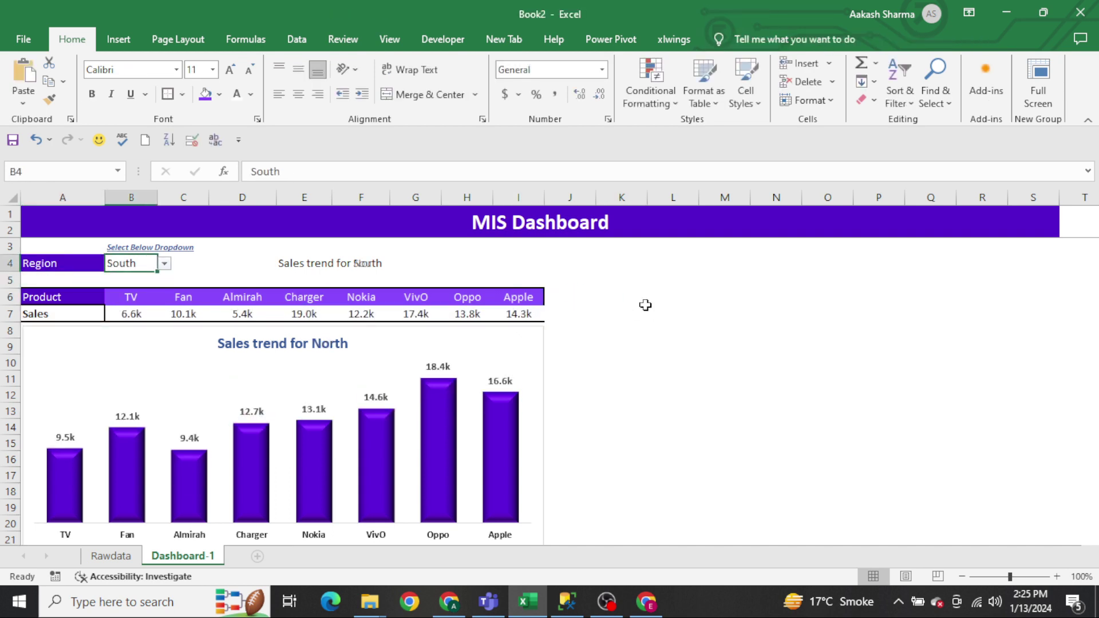
Step the region in B4 through East to West.
{"action": "key", "text": "alt+Down"}
{"action": "key", "text": "Down"}
{"action": "key", "text": "Return"}
{"action": "key", "text": "alt+Down"}
{"action": "key", "text": "Down"}
{"action": "key", "text": "Return"}
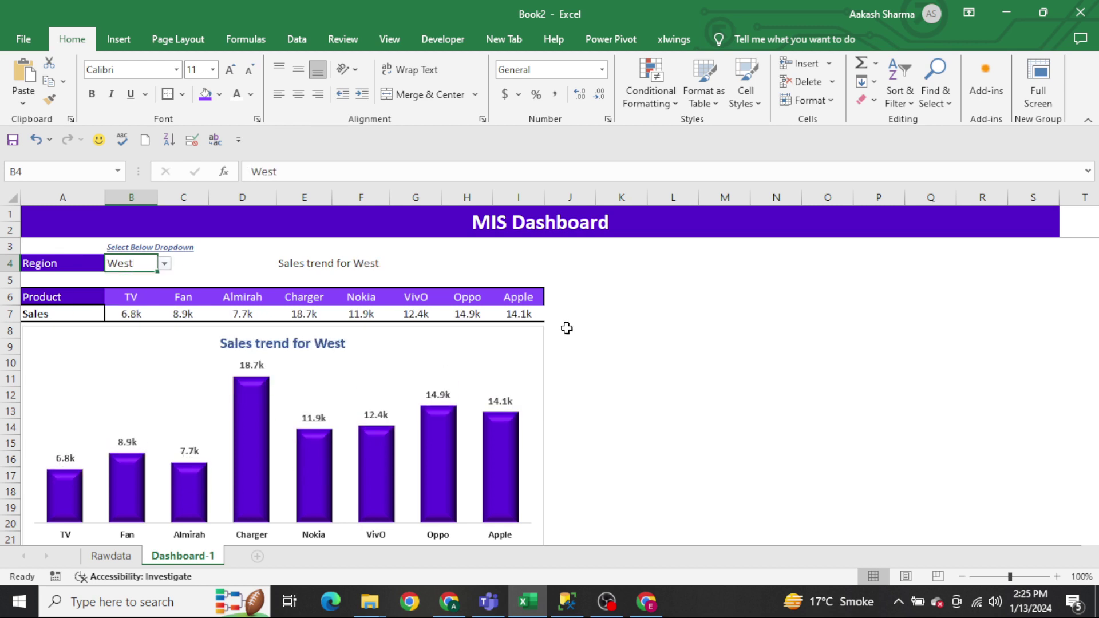
Nudge the column chart slightly up and left so it lines up with the left edge of the product table.
{"action": "left_click", "coordinate": [523, 330]}
{"action": "left_click_drag", "start_coordinate": [523, 330], "coordinate": [520, 326]}
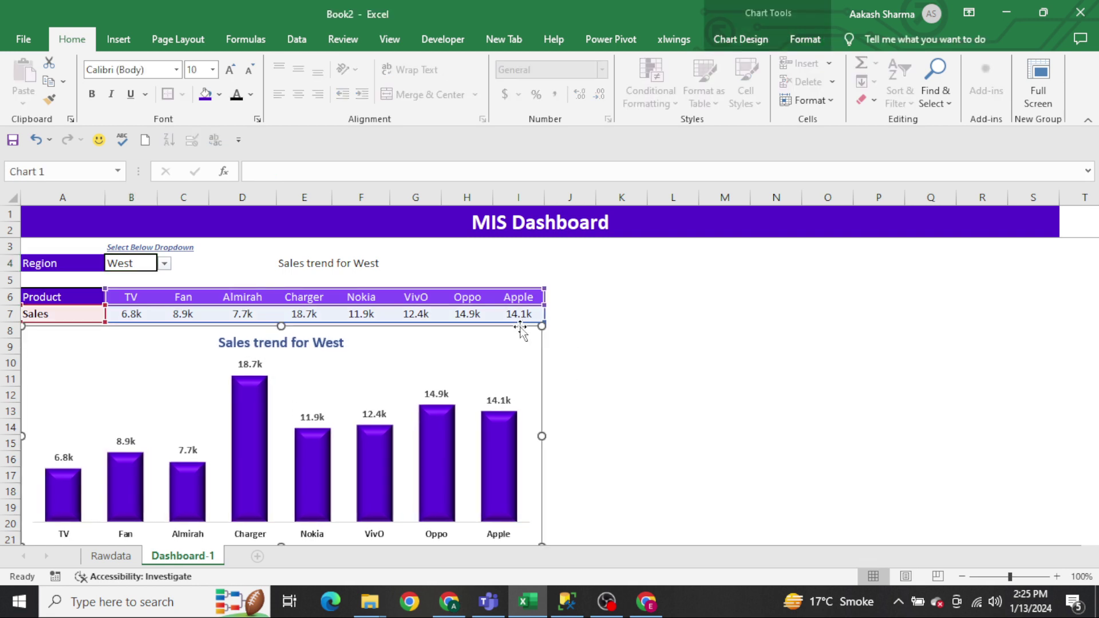
{"action": "left_click", "coordinate": [622, 365]}
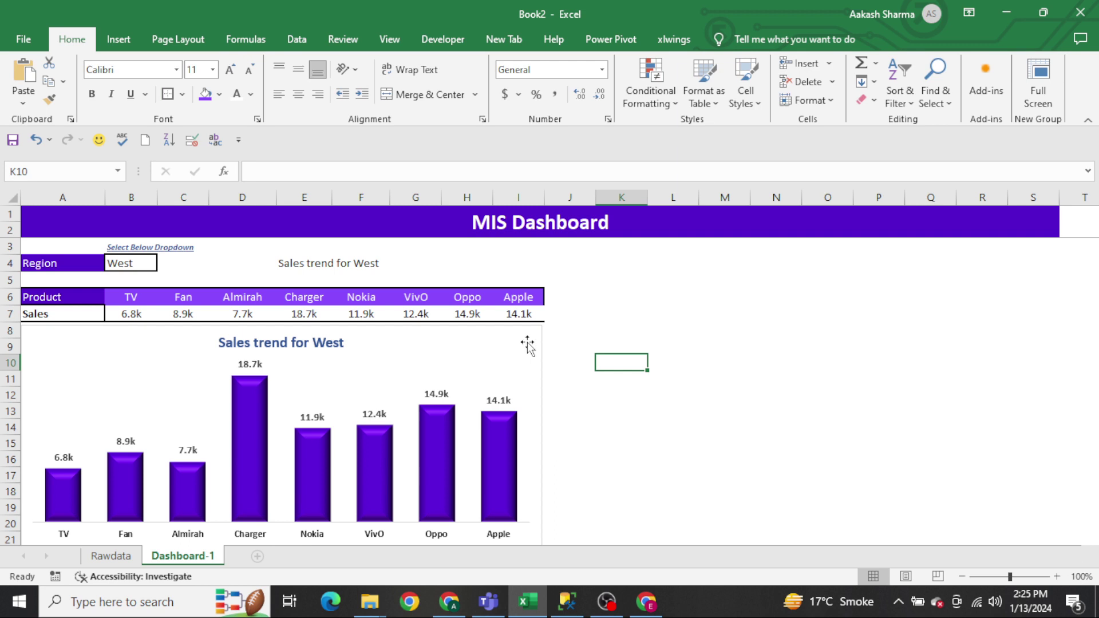
Remove the outline around the Sales trend column chart.
{"action": "left_click", "coordinate": [510, 324]}
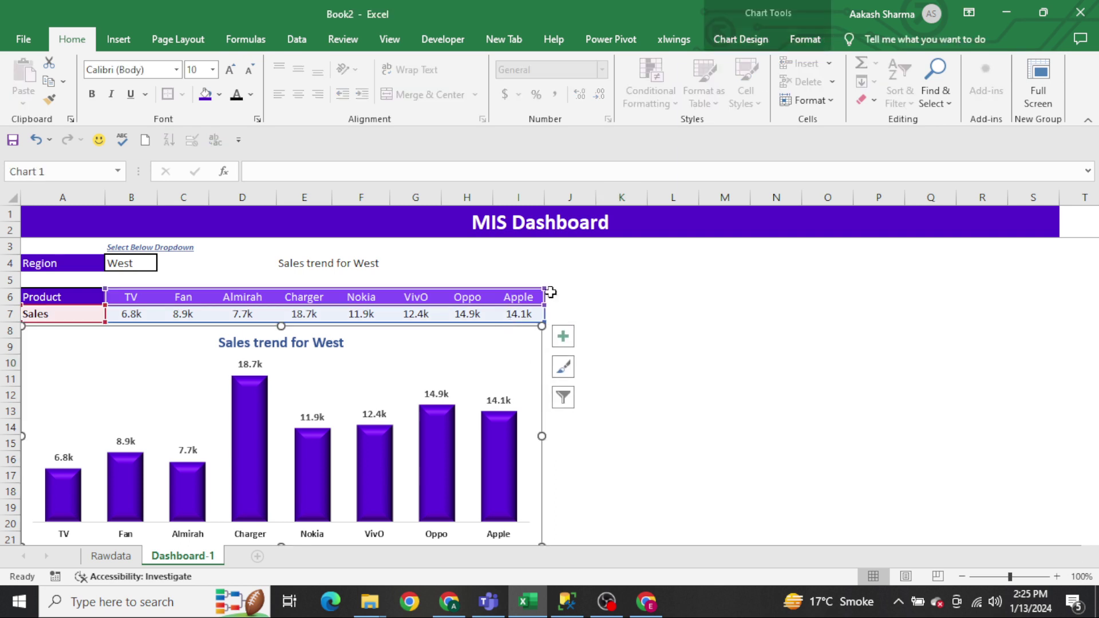
{"action": "left_click", "coordinate": [805, 39]}
{"action": "left_click", "coordinate": [488, 82]}
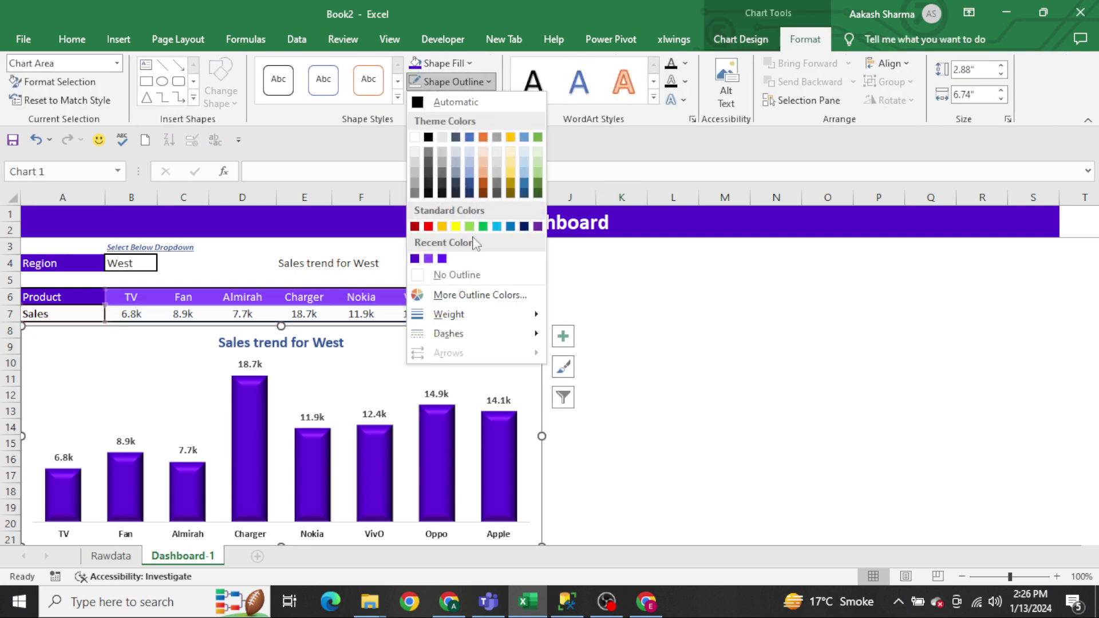
{"action": "left_click", "coordinate": [457, 274]}
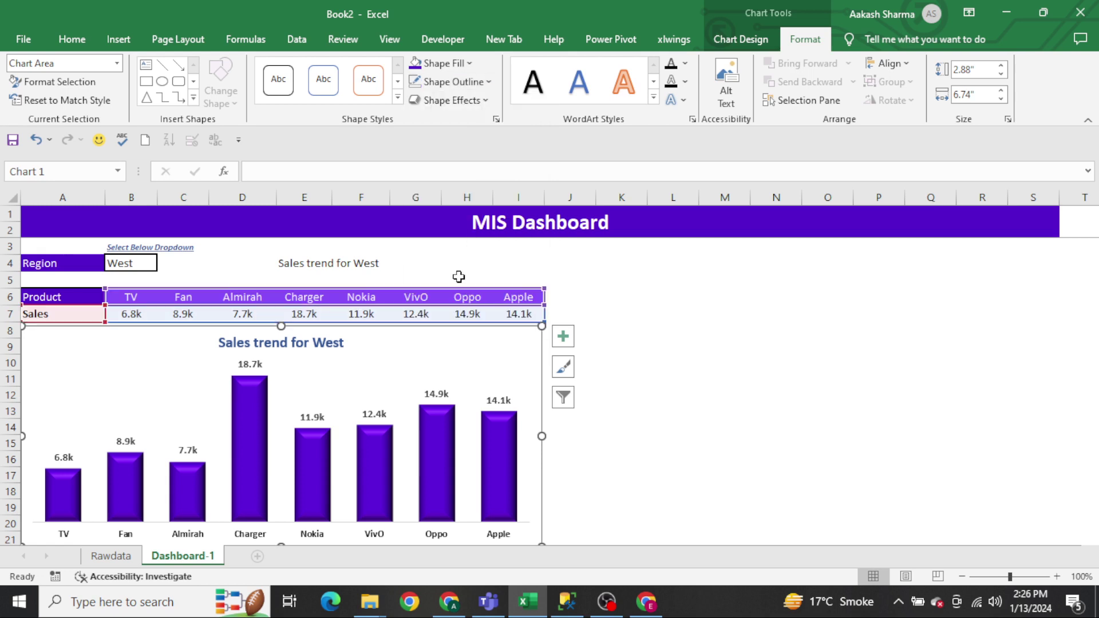
{"action": "left_click", "coordinate": [655, 336]}
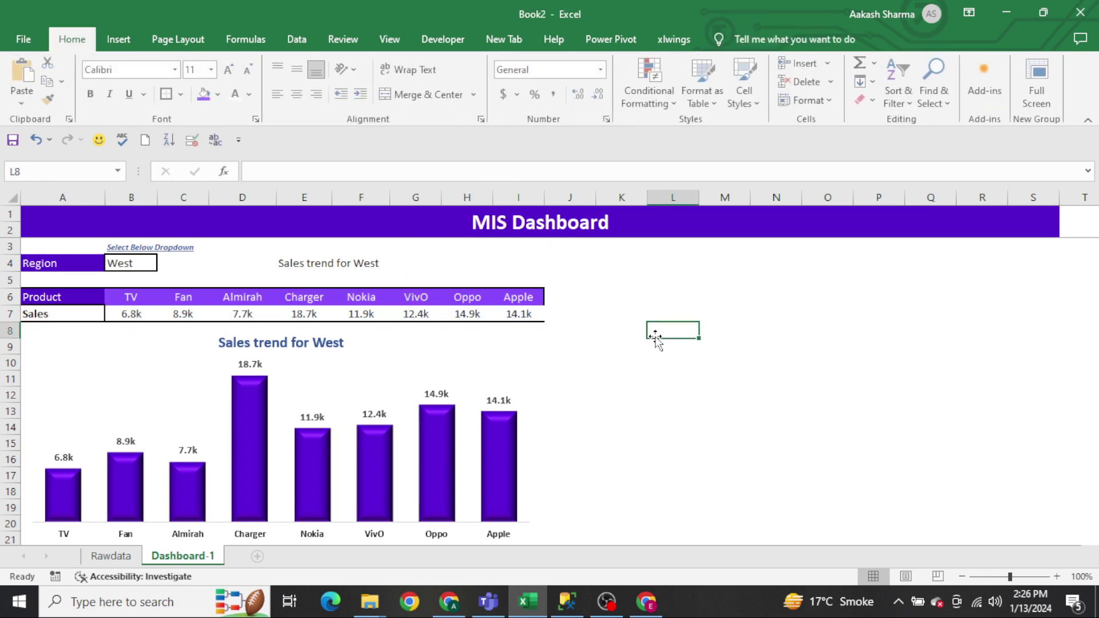
Examine the product and sales cells B6:I7 on Dashboard-1 and the Regionwise Sales Report on Rawdata.
{"action": "left_click", "coordinate": [600, 356]}
{"action": "key", "text": "ctrl+Left"}
{"action": "key", "text": "ctrl+Up"}
{"action": "key", "text": "Up"}
{"action": "key", "text": "Right"}
{"action": "key", "text": "Left"}
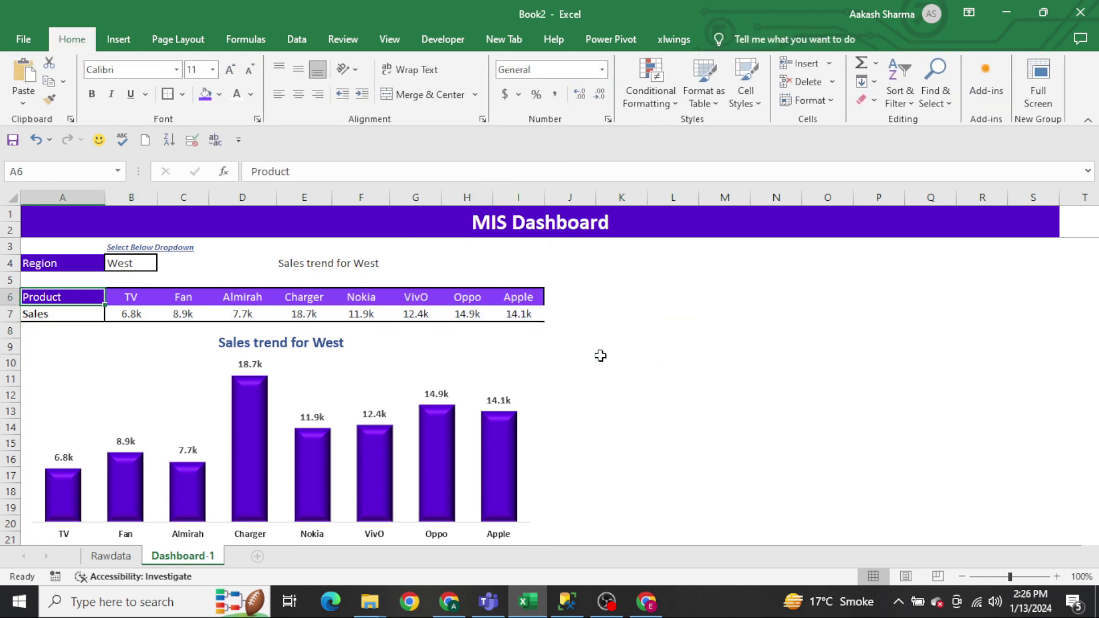
{"action": "key", "text": "Right"}
{"action": "key", "text": "ctrl+shift+Right"}
{"action": "key", "text": "ctrl+shift+Down"}
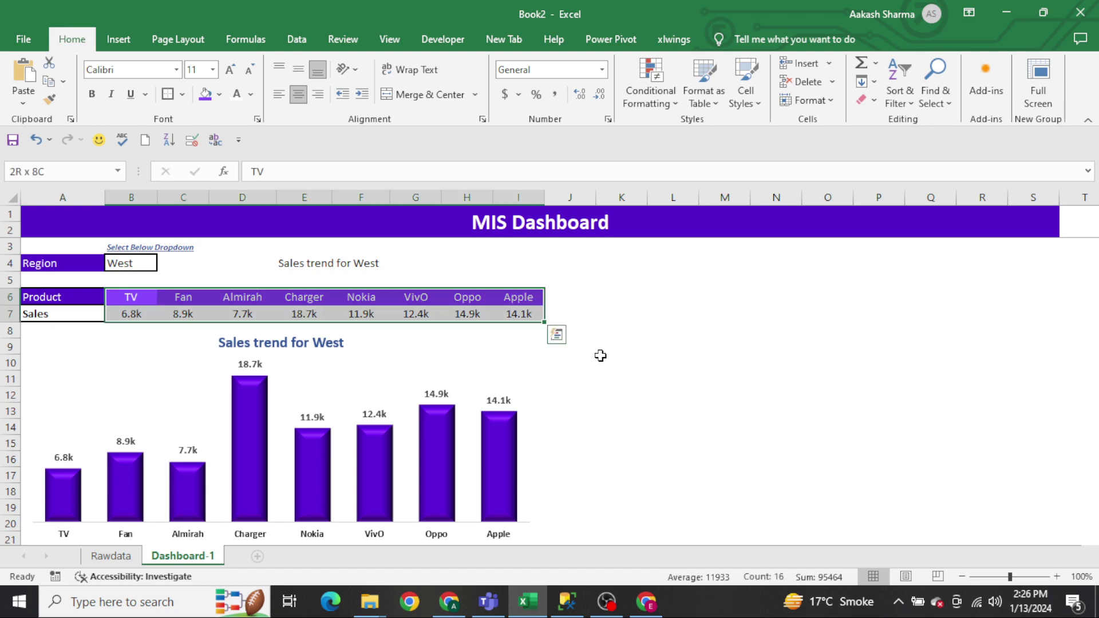
{"action": "key", "text": "Left"}
{"action": "key", "text": "ctrl+Page_Up"}
{"action": "key", "text": "Left"}
{"action": "key", "text": "Up"}
{"action": "key", "text": "ctrl+shift+Down"}
{"action": "key", "text": "ctrl+Page_Down"}
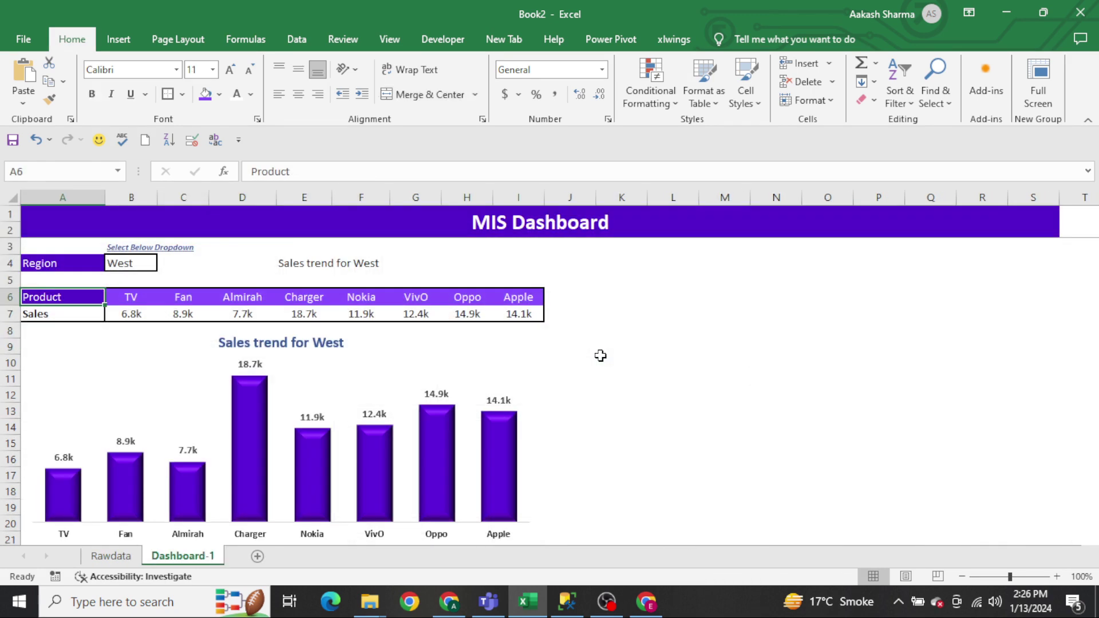
Check the dashboard table and chart with the region in B4 set to North.
{"action": "key", "text": "alt+Down"}
{"action": "key", "text": "Escape"}
{"action": "key", "text": "Up"}
{"action": "key", "text": "Up"}
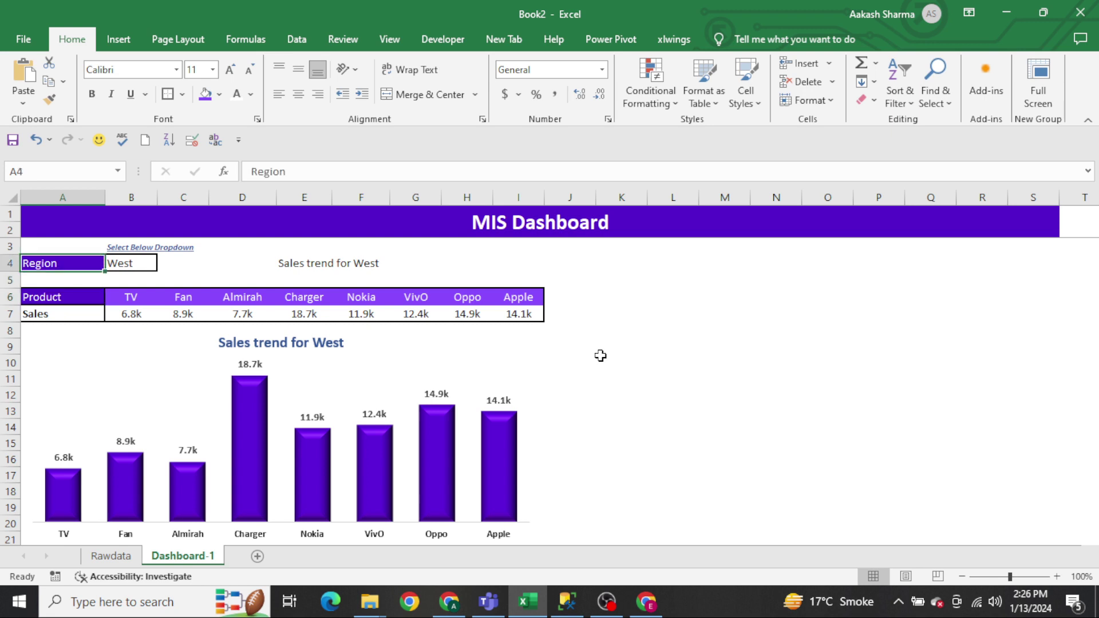
{"action": "key", "text": "Right"}
{"action": "key", "text": "alt+Down"}
{"action": "key", "text": "Up"}
{"action": "key", "text": "Up"}
{"action": "key", "text": "Up"}
{"action": "key", "text": "Return"}
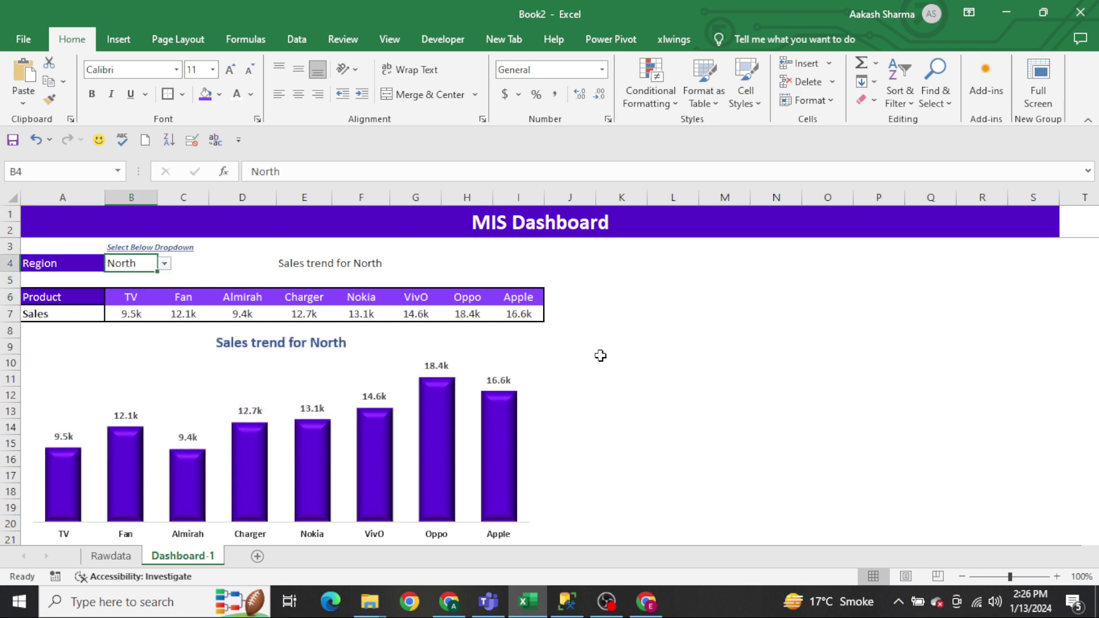
Check the dashboard for the South and East regions, finishing with West selected in B4.
{"action": "key", "text": "alt+Down"}
{"action": "key", "text": "Down"}
{"action": "key", "text": "Return"}
{"action": "key", "text": "alt+Down"}
{"action": "key", "text": "Down"}
{"action": "key", "text": "Return"}
{"action": "key", "text": "alt+Down"}
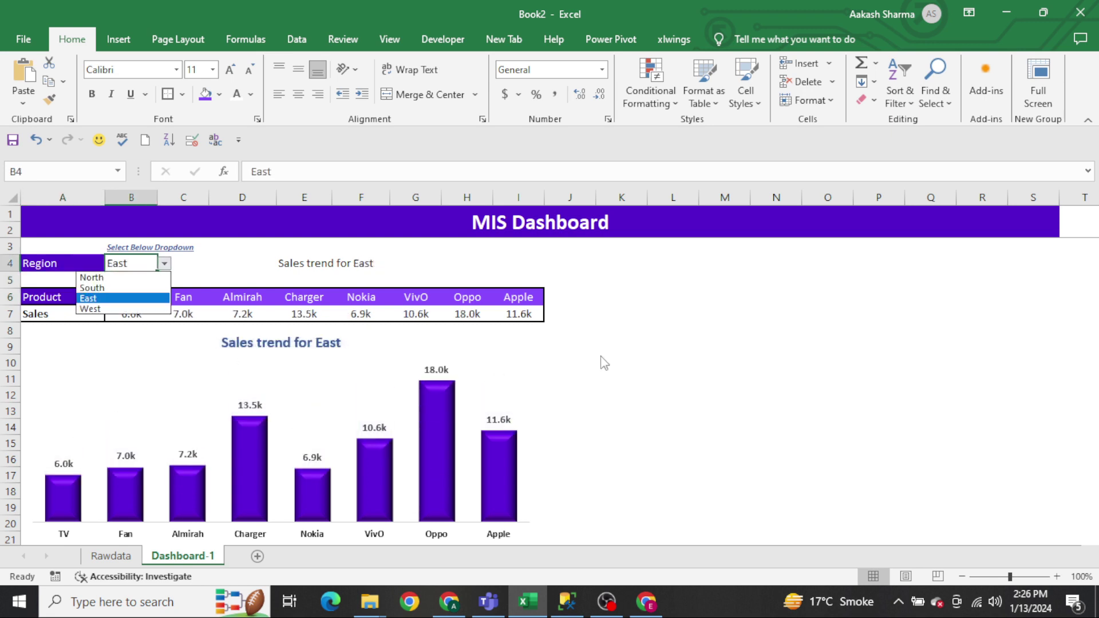
{"action": "key", "text": "Down"}
{"action": "key", "text": "Return"}
Start a PivotTable from the full transaction table G1:M10001 on the Rawdata sheet.
{"action": "key", "text": "Left"}
{"action": "key", "text": "ctrl+Page_Up"}
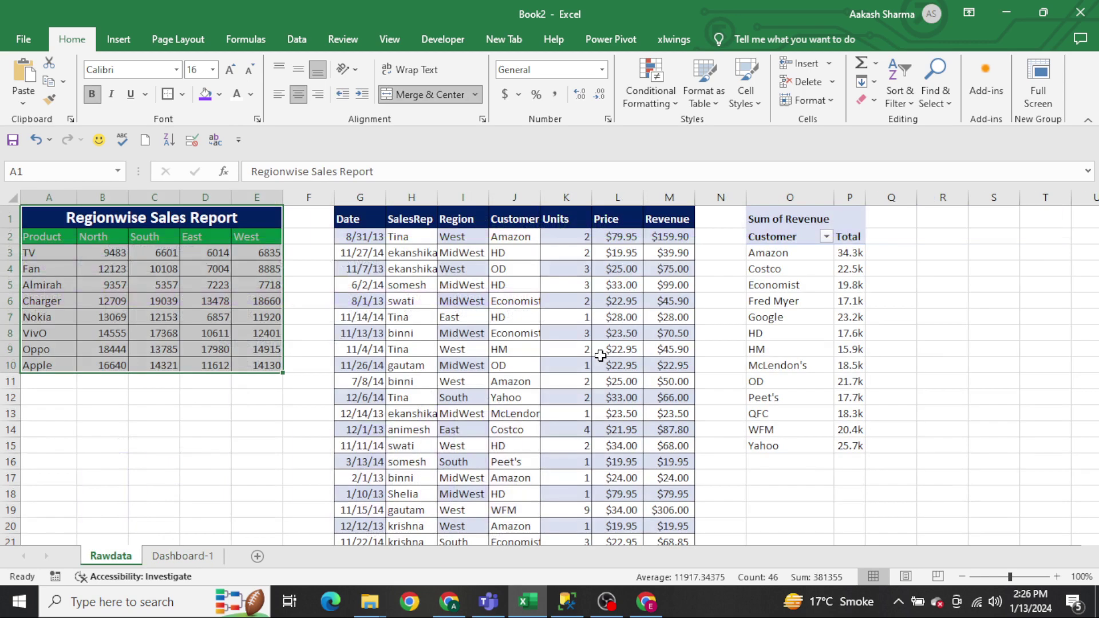
{"action": "key", "text": "ctrl+Right"}
{"action": "key", "text": "ctrl+Right"}
{"action": "key", "text": "ctrl+Left"}
{"action": "key", "text": "ctrl+shift+Right"}
{"action": "key", "text": "ctrl+shift+Down"}
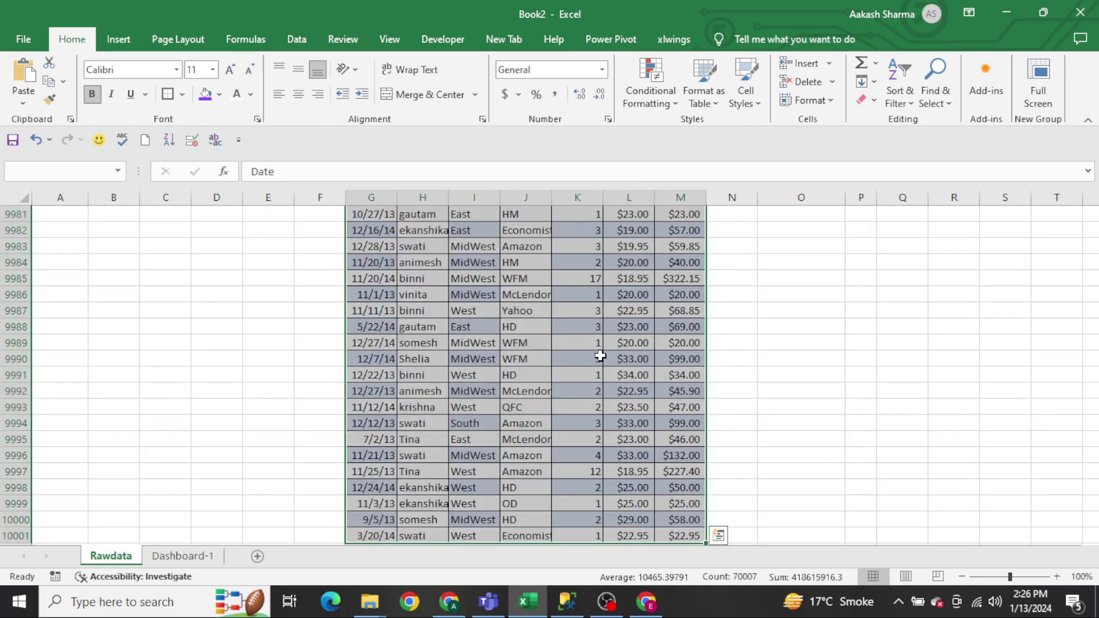
{"action": "key", "text": "ctrl+Up"}
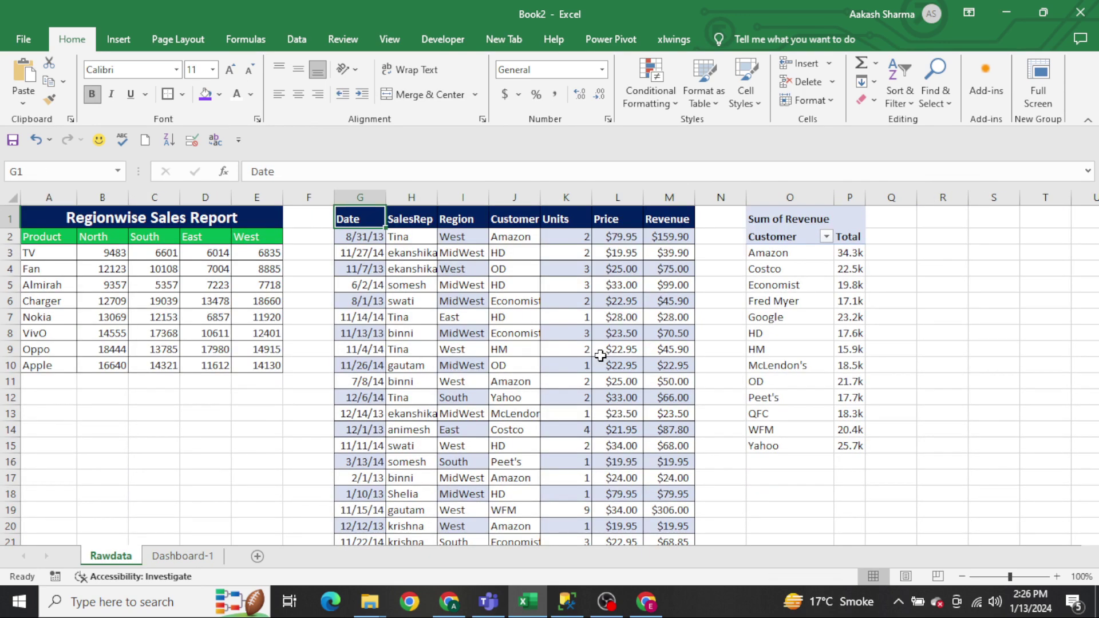
{"action": "key", "text": "ctrl+shift+Right"}
{"action": "key", "text": "ctrl+shift+Down"}
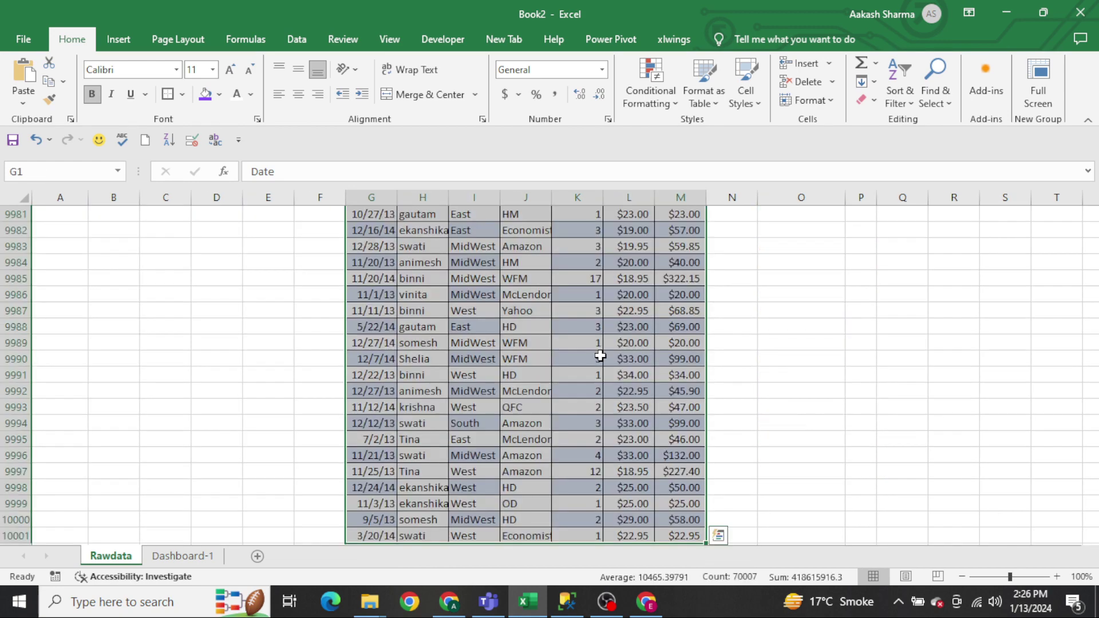
{"action": "key", "text": "alt+n"}
{"action": "key", "text": "v"}
{"action": "key", "text": "t"}
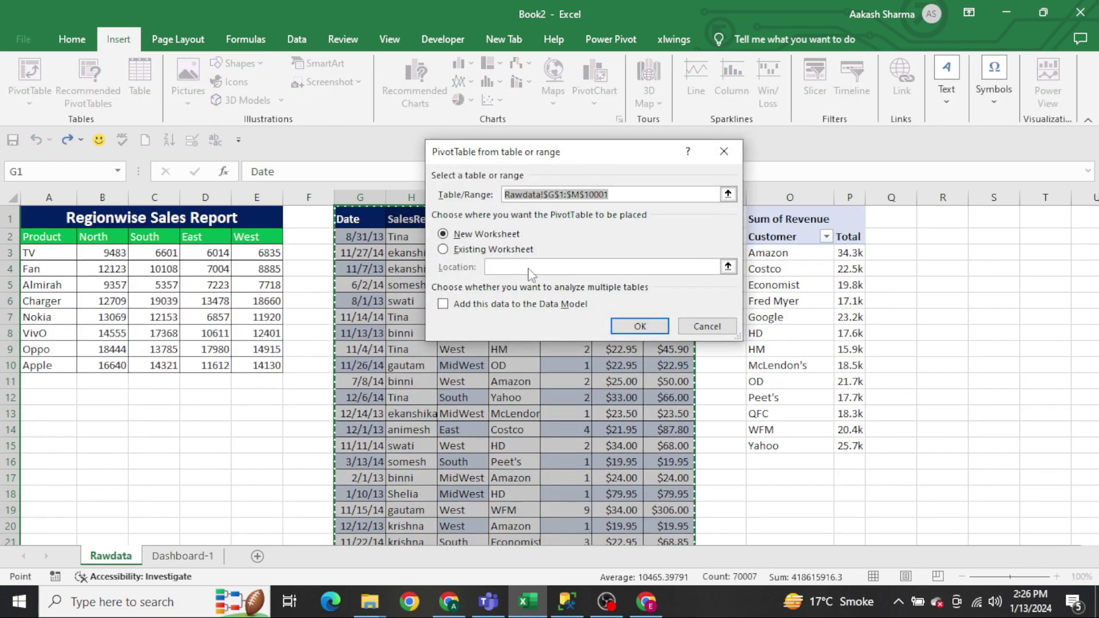
Place the PivotTable on the existing Rawdata worksheet at cell R1, beside the existing customer pivot.
{"action": "left_click", "coordinate": [489, 251]}
{"action": "key", "text": "shift+Tab"}
{"action": "key", "text": "ctrl+Right"}
{"action": "key", "text": "Right"}
{"action": "key", "text": "Right"}
{"action": "key", "text": "Right"}
{"action": "key", "text": "Right"}
{"action": "key", "text": "Right"}
{"action": "key", "text": "Right"}
{"action": "key", "text": "Right"}
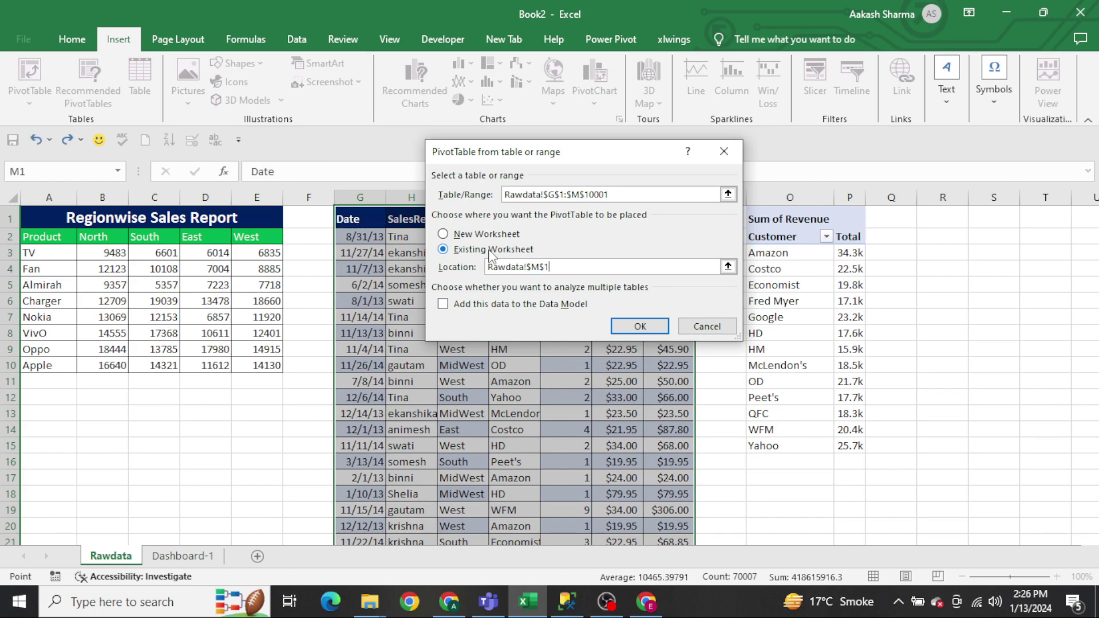
{"action": "key", "text": "Right"}
{"action": "key", "text": "Right"}
{"action": "key", "text": "Right"}
{"action": "key", "text": "Right"}
{"action": "key", "text": "Right"}
{"action": "key", "text": "Right"}
{"action": "key", "text": "Right"}
{"action": "key", "text": "Right"}
{"action": "key", "text": "Right"}
{"action": "key", "text": "ctrl+Left"}
{"action": "key", "text": "Right"}
{"action": "key", "text": "Right"}
{"action": "key", "text": "Right"}
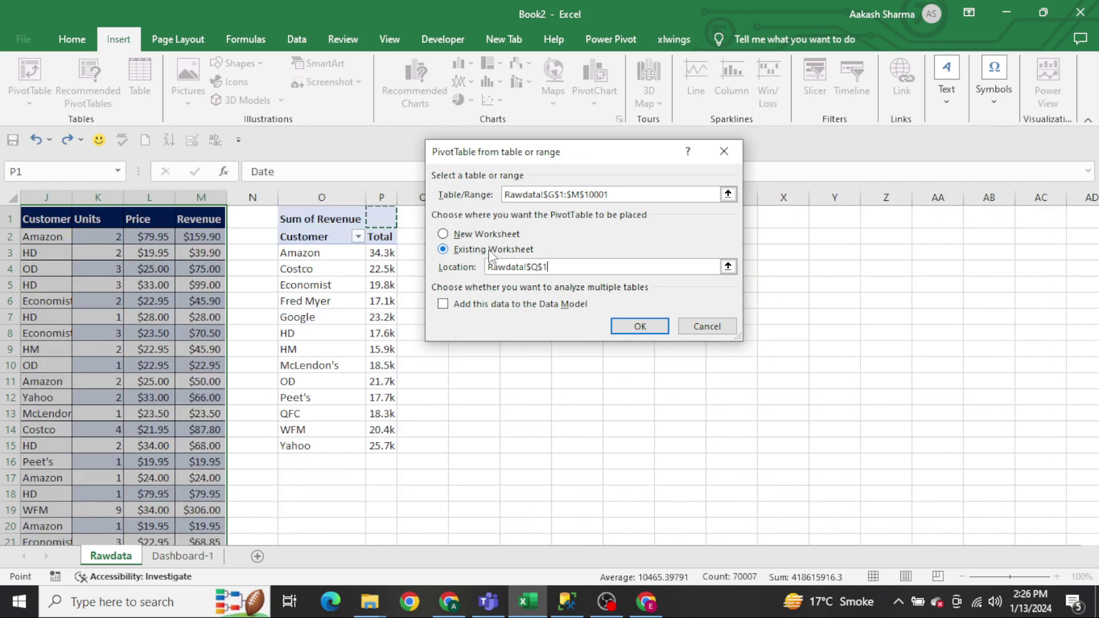
{"action": "key", "text": "Return"}
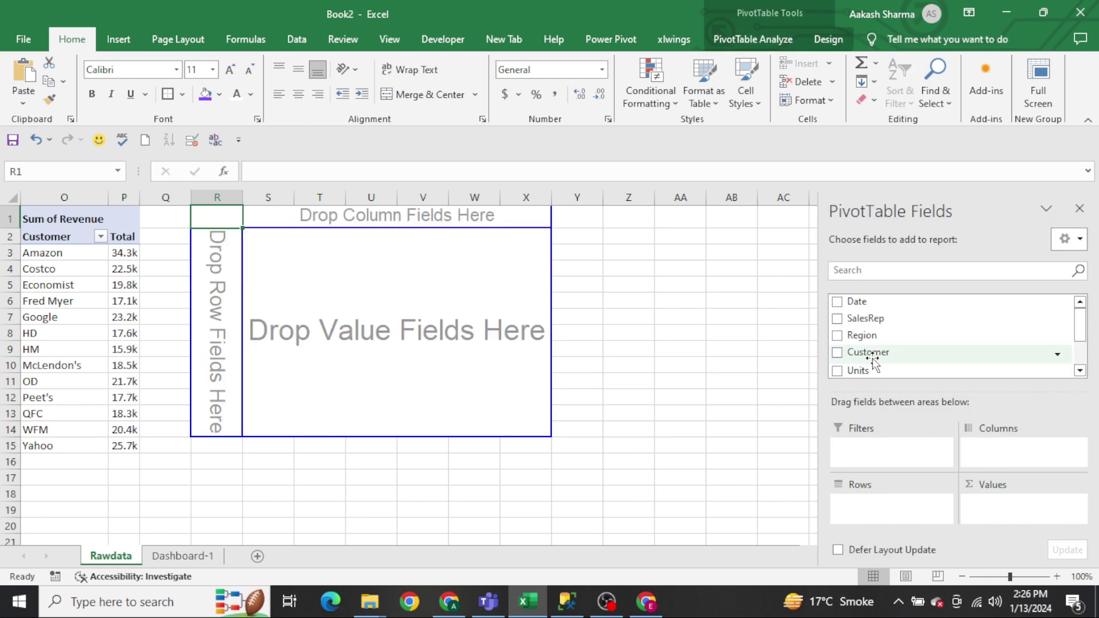
Build the new PivotTable with Customer as rows and the sum of Revenue as values.
{"action": "left_click_drag", "start_coordinate": [869, 352], "coordinate": [896, 518]}
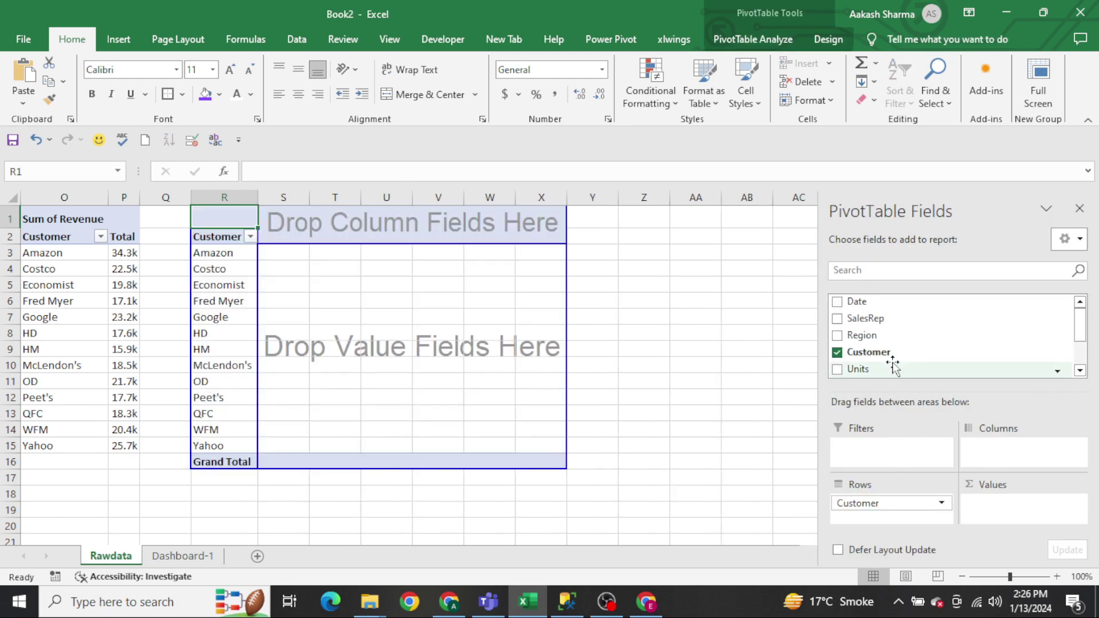
{"action": "scroll", "coordinate": [894, 364], "scroll_direction": "down", "scroll_amount": 1}
{"action": "left_click_drag", "start_coordinate": [893, 352], "coordinate": [1005, 512]}
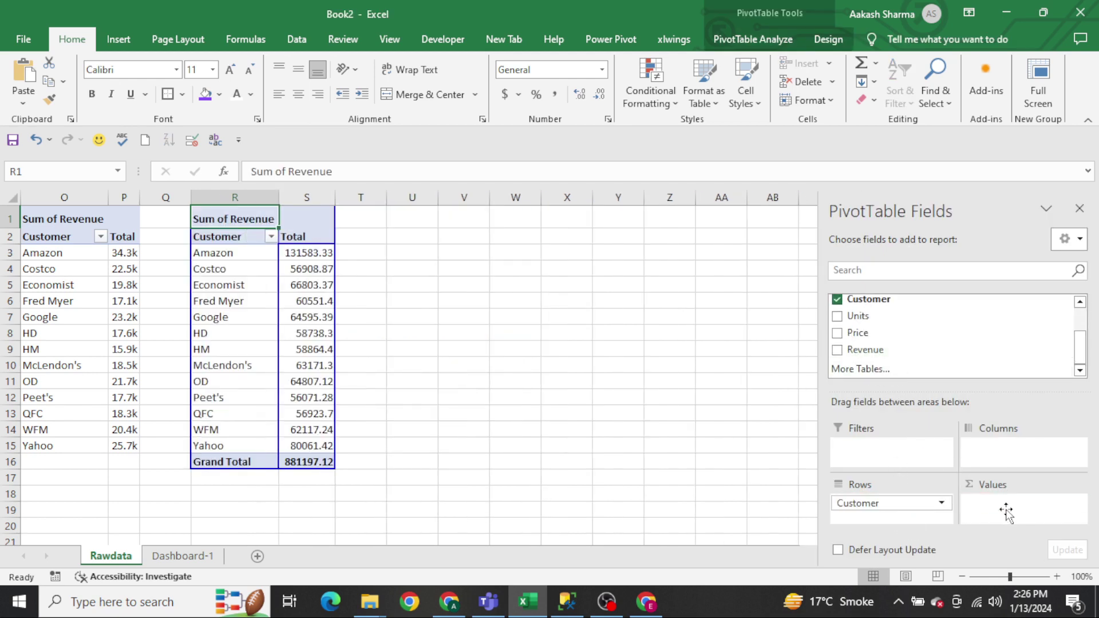
Apply the custom number format 0.0,"k" to the revenue totals in the new PivotTable, including the grand total.
{"action": "key", "text": "Right"}
{"action": "key", "text": "Down"}
{"action": "key", "text": "Down"}
{"action": "key", "text": "ctrl+shift+Down"}
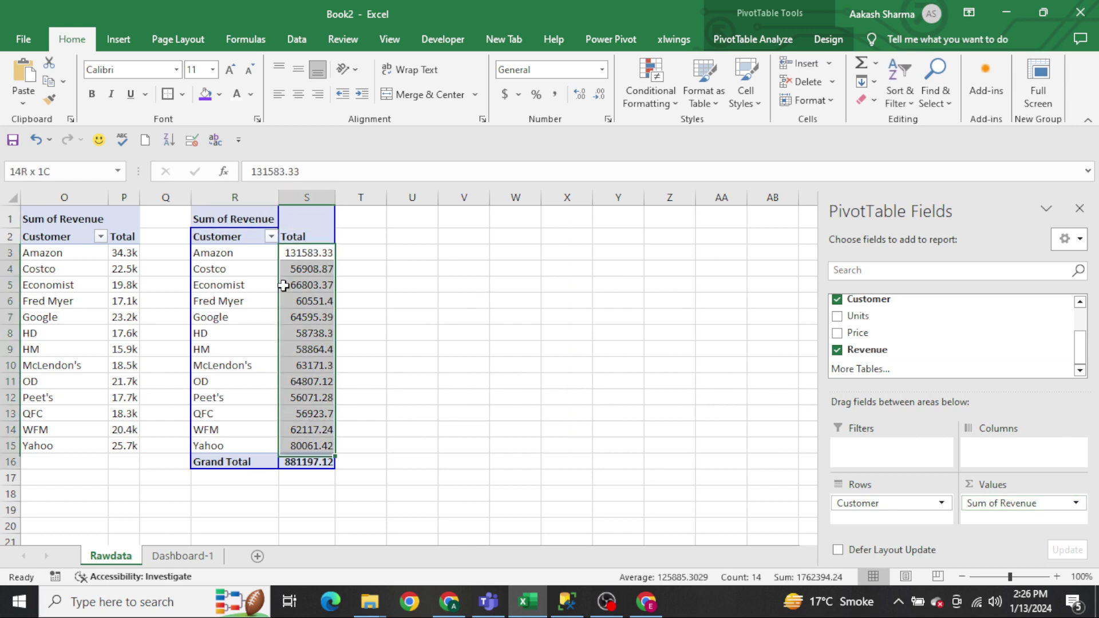
{"action": "key", "text": "ctrl+1"}
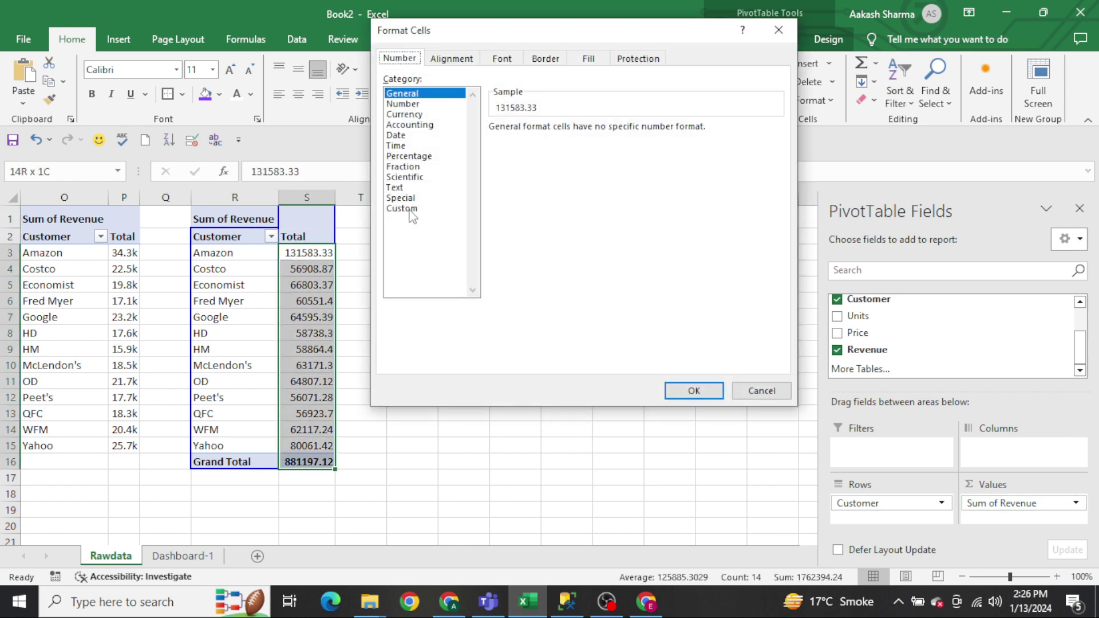
{"action": "left_click", "coordinate": [402, 208]}
{"action": "double_click", "coordinate": [547, 142]}
{"action": "key", "text": "BackSpace"}
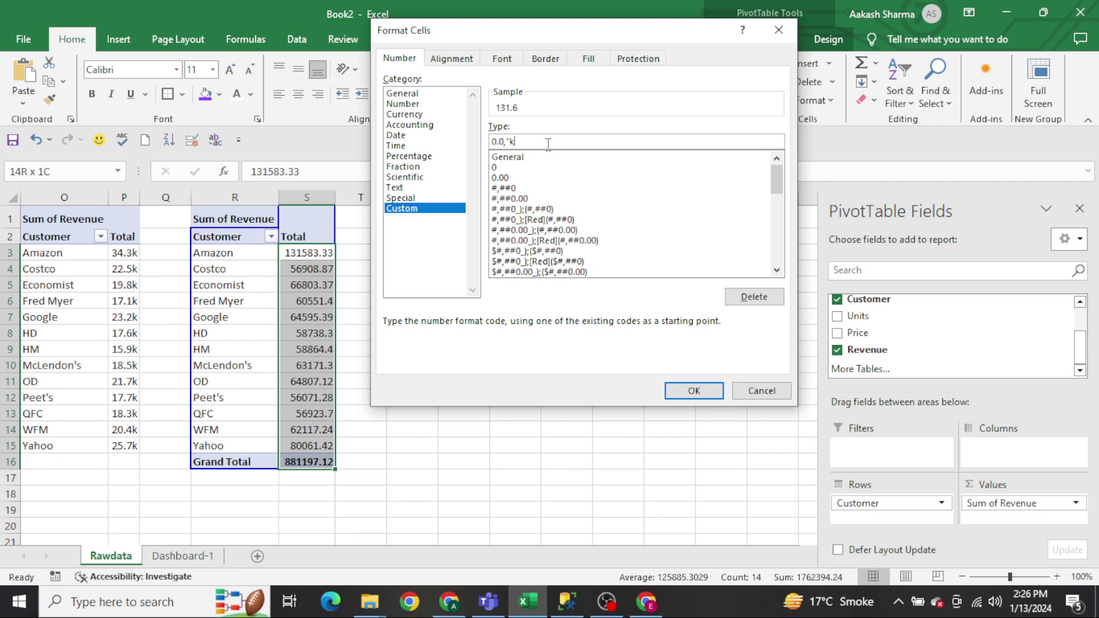
{"action": "type", "text": "0.0,\"k\""}
{"action": "key", "text": "Return"}
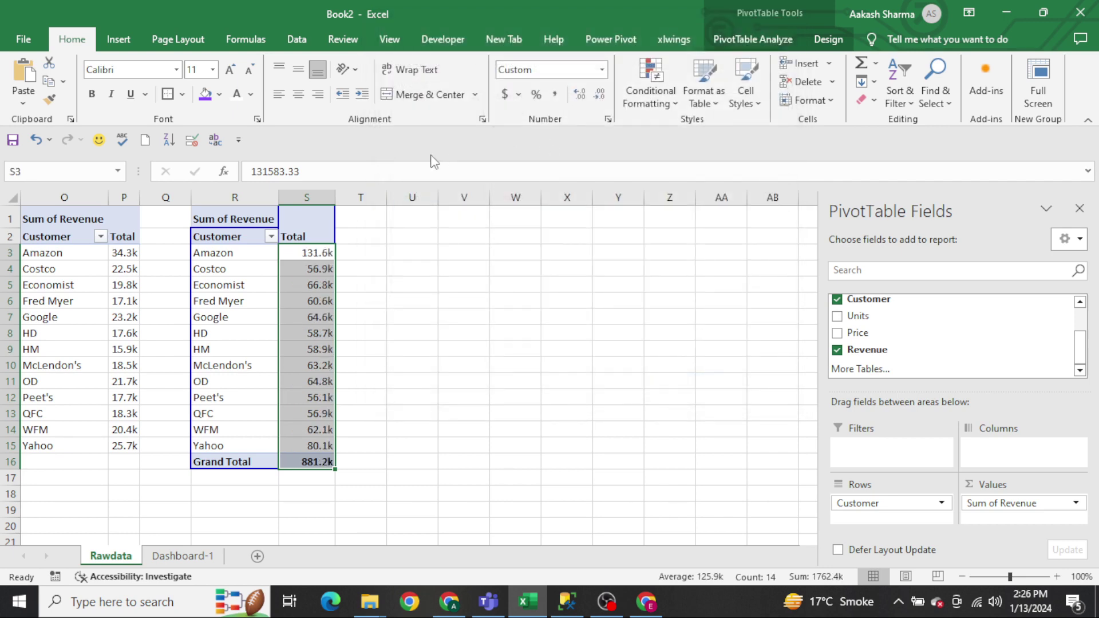
Turn off grand totals for both rows and columns in the new PivotTable.
{"action": "left_click", "coordinate": [289, 299]}
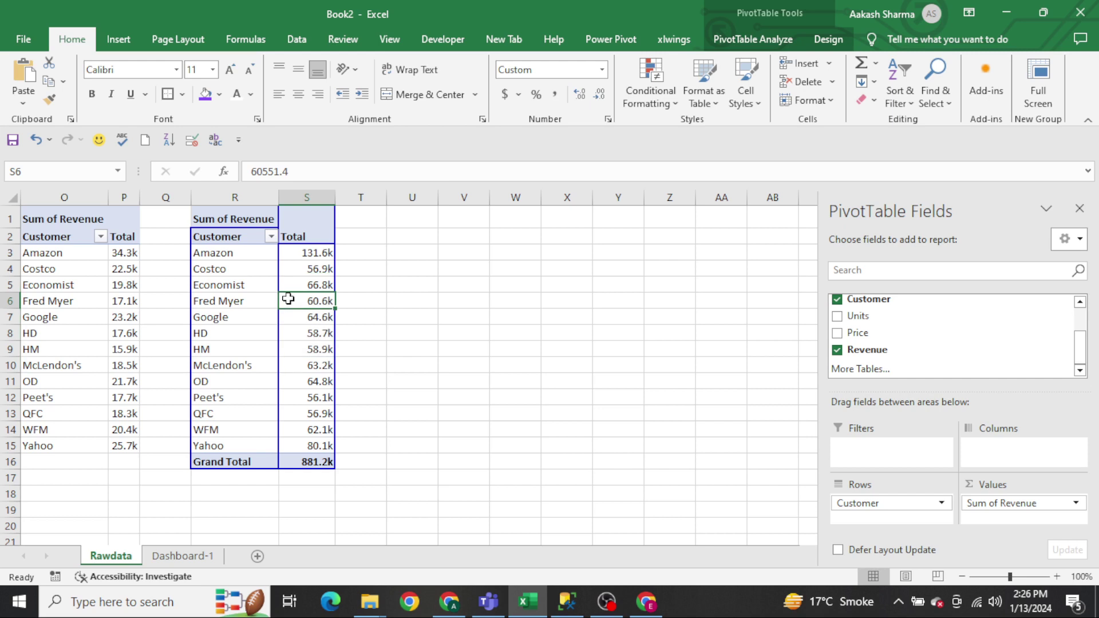
{"action": "left_click", "coordinate": [827, 38]}
{"action": "left_click", "coordinate": [26, 95]}
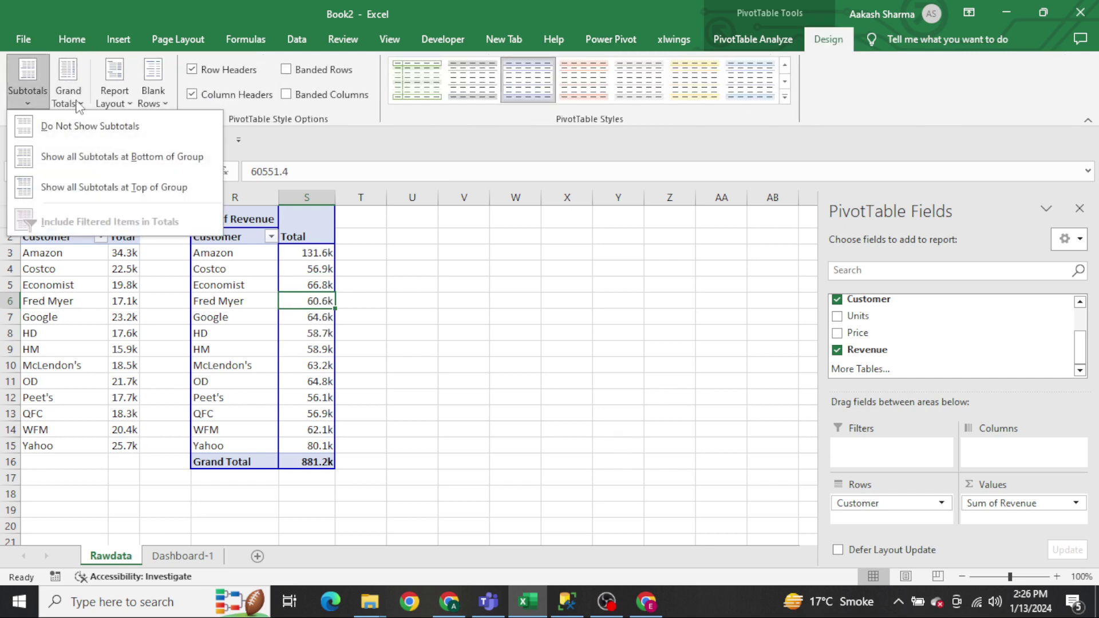
{"action": "left_click", "coordinate": [79, 104]}
{"action": "left_click", "coordinate": [132, 126]}
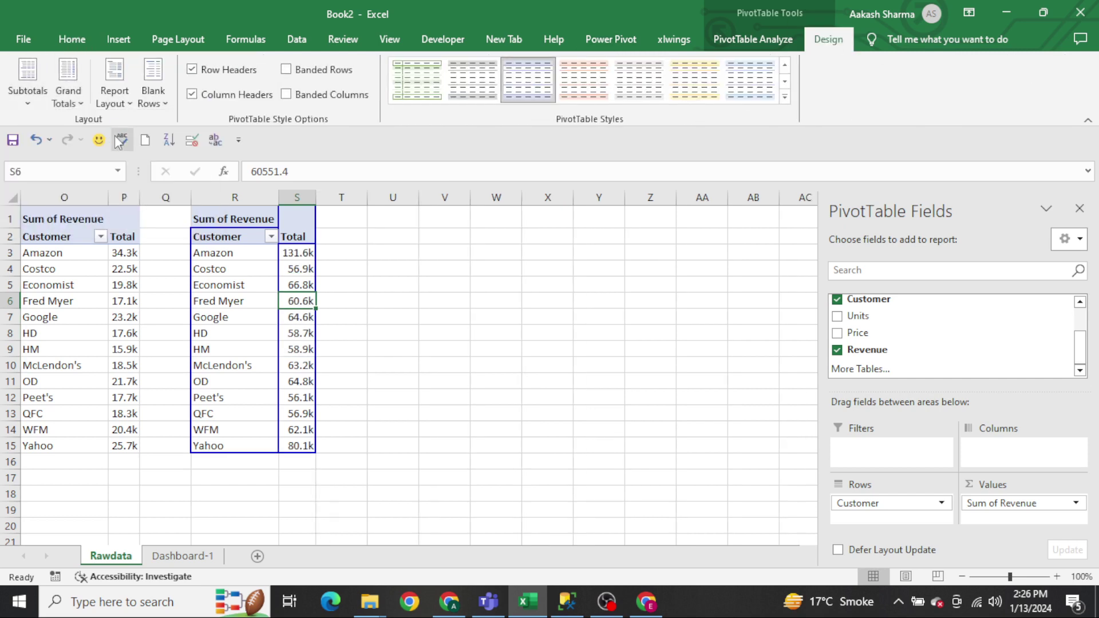
Insert a clustered column PivotChart from the new customer PivotTable range R2:S15.
{"action": "left_click", "coordinate": [378, 272]}
{"action": "key", "text": "Left"}
{"action": "key", "text": "Up"}
{"action": "key", "text": "Up"}
{"action": "key", "text": "ctrl+shift+Right"}
{"action": "key", "text": "ctrl+shift+Down"}
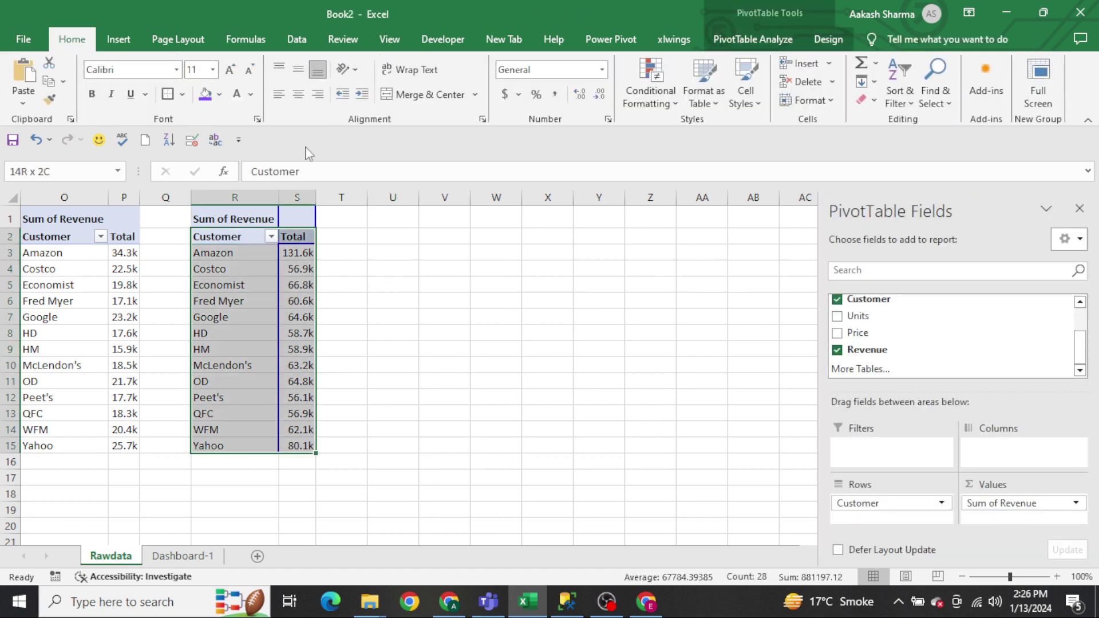
{"action": "left_click", "coordinate": [118, 38]}
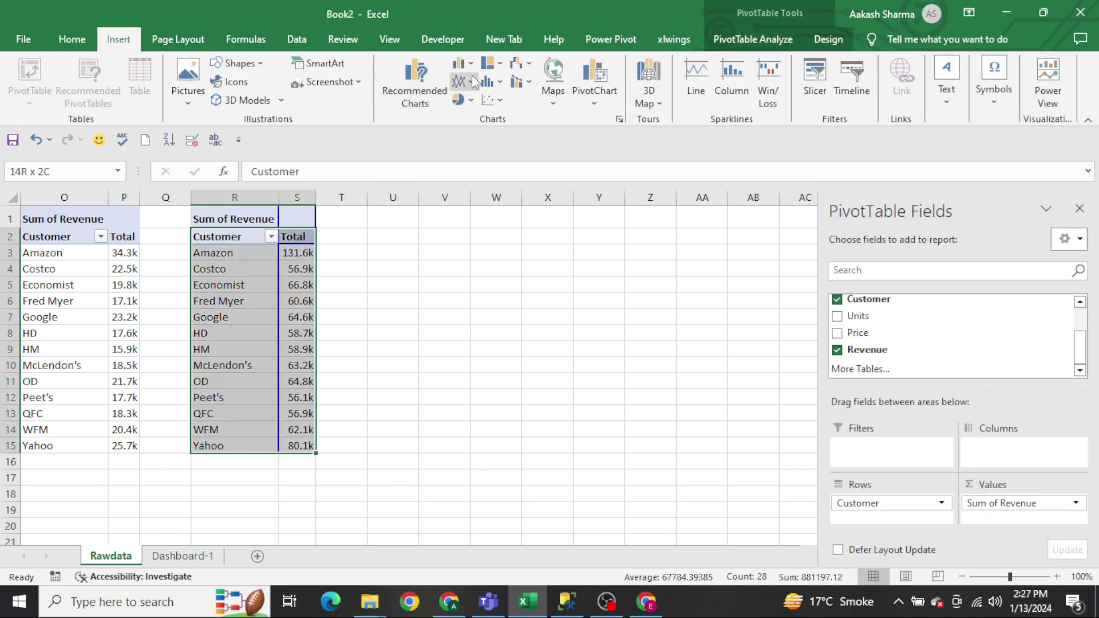
{"action": "left_click", "coordinate": [471, 65]}
{"action": "left_click", "coordinate": [473, 111]}
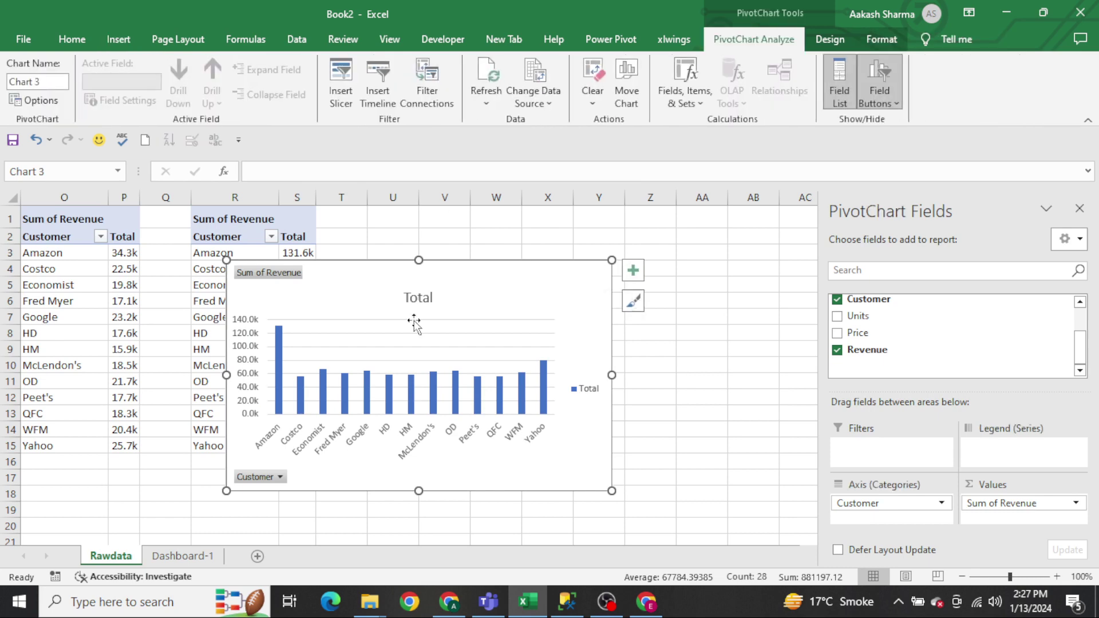
Move the PivotChart from Rawdata to Dashboard-1, close the field list and place the chart beside the sales table, starting at column J.
{"action": "key", "text": "Delete"}
{"action": "key", "text": "ctrl+Page_Down"}
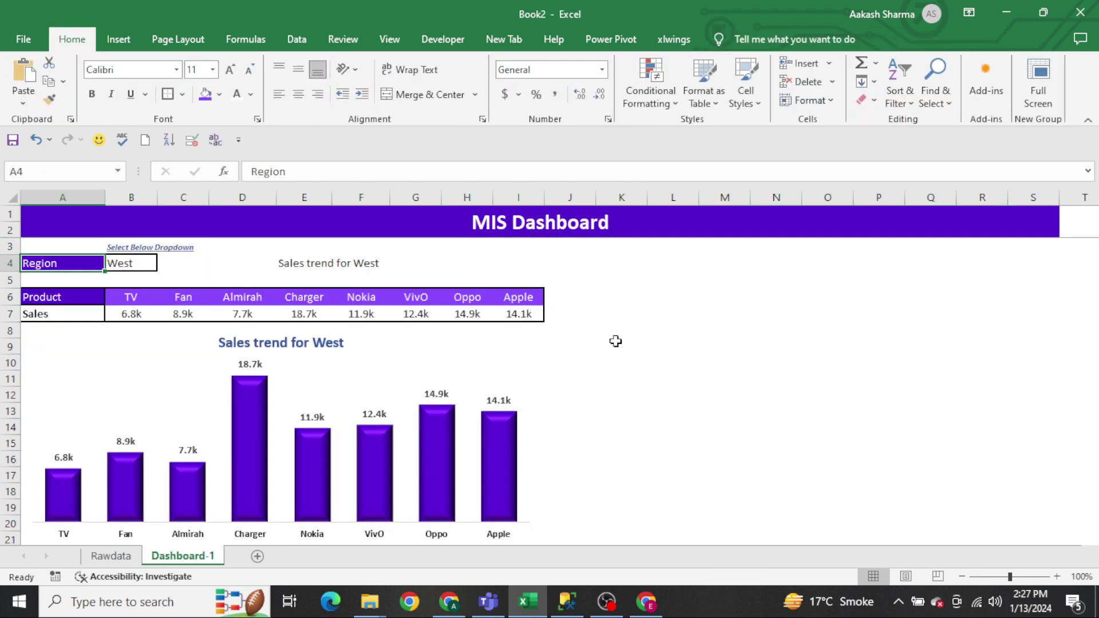
{"action": "key", "text": "ctrl+v"}
{"action": "left_click_drag", "start_coordinate": [647, 328], "coordinate": [472, 283]}
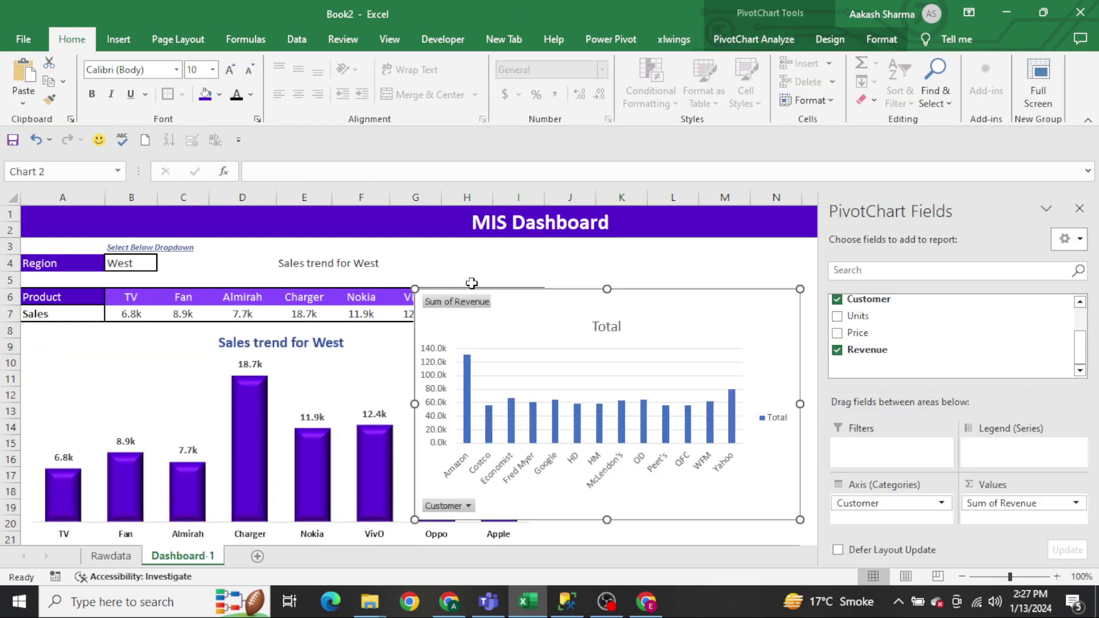
{"action": "left_click", "coordinate": [1079, 209]}
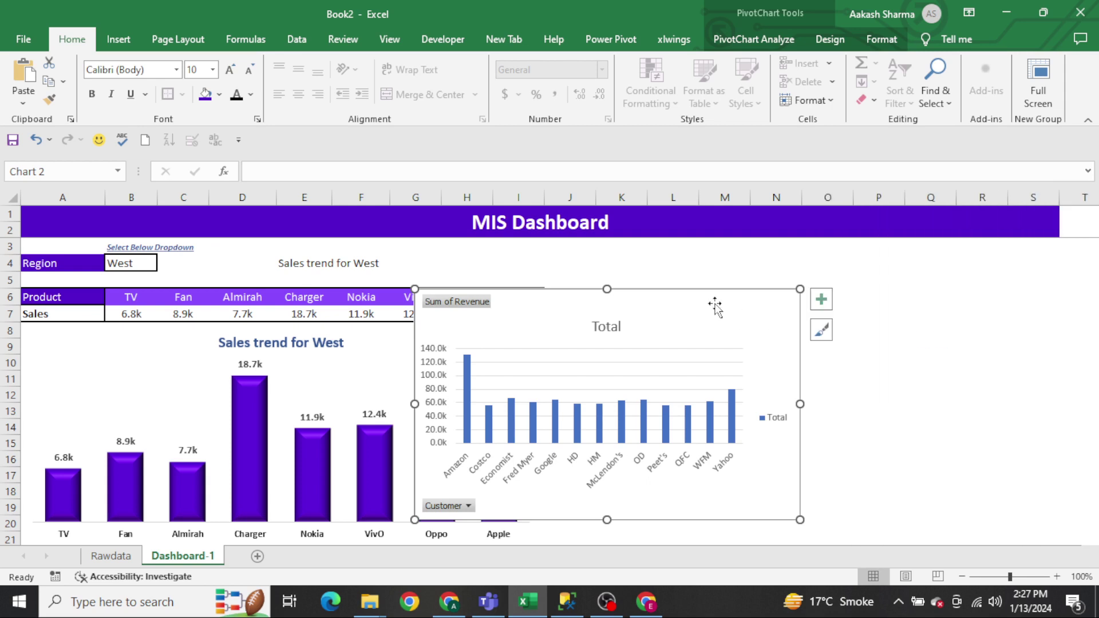
{"action": "left_click_drag", "start_coordinate": [698, 290], "coordinate": [842, 265]}
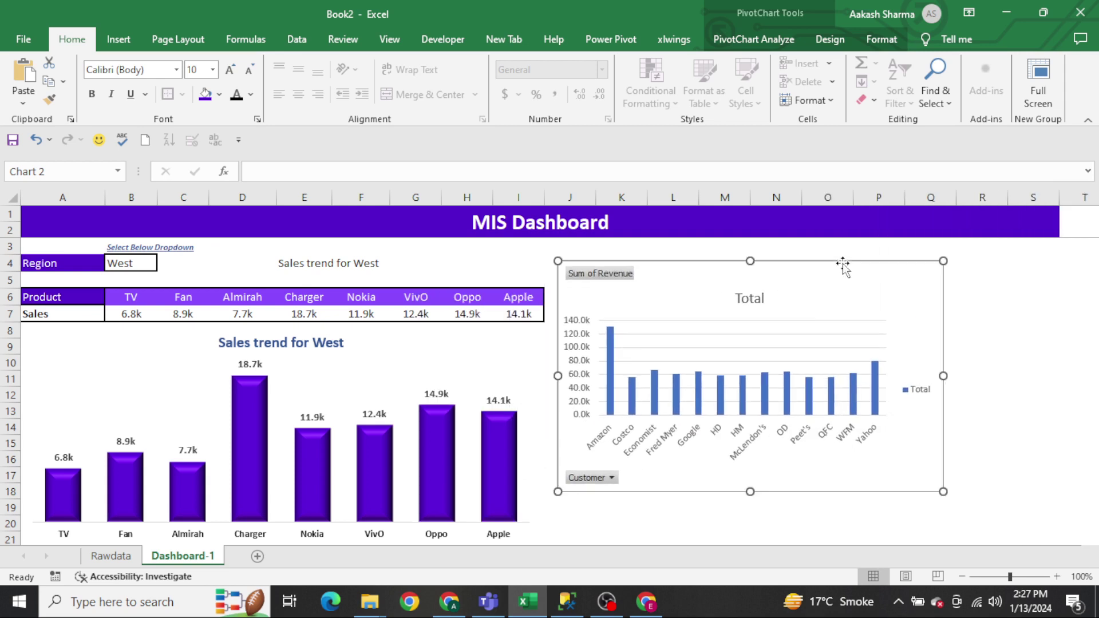
Strip the customer PivotChart of all field buttons, the vertical axis, the gridlines and the legend.
{"action": "right_click", "coordinate": [580, 278]}
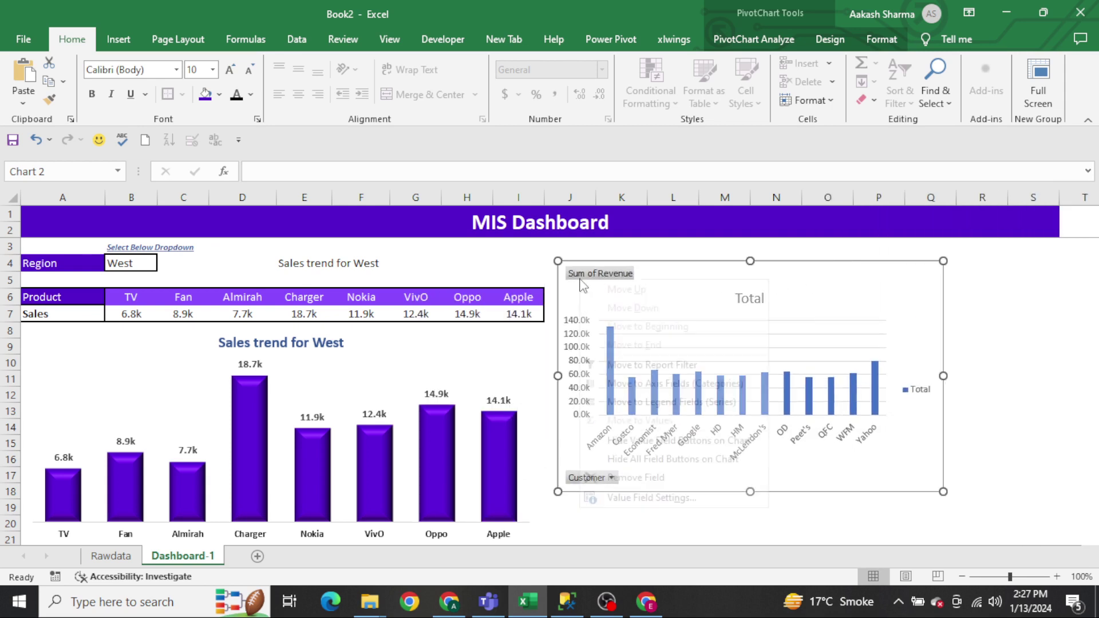
{"action": "left_click", "coordinate": [655, 458]}
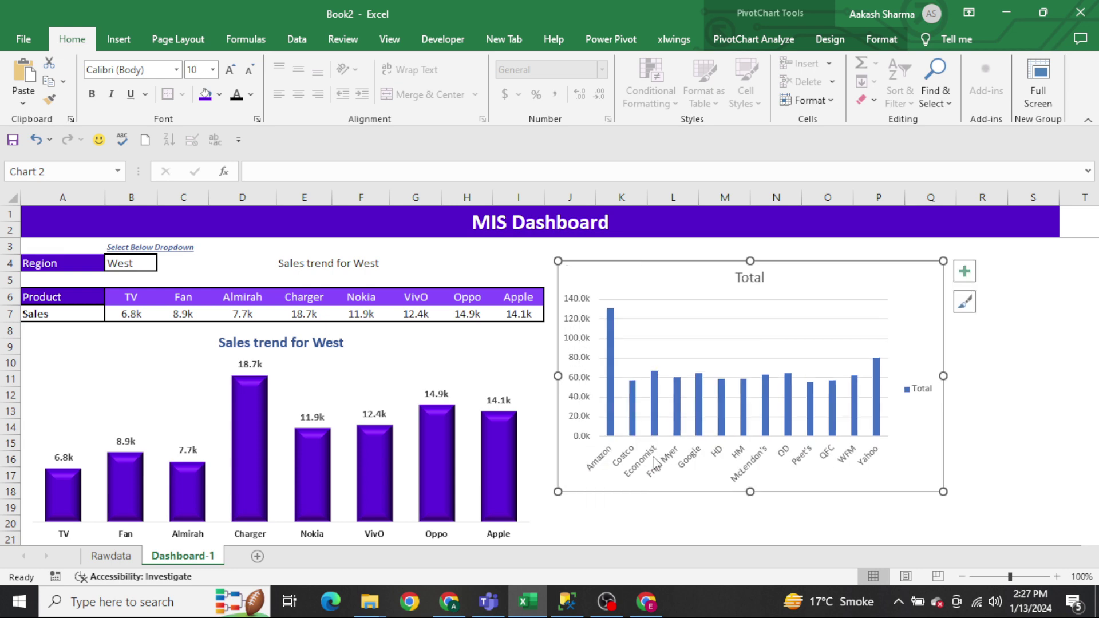
{"action": "left_click", "coordinate": [587, 373]}
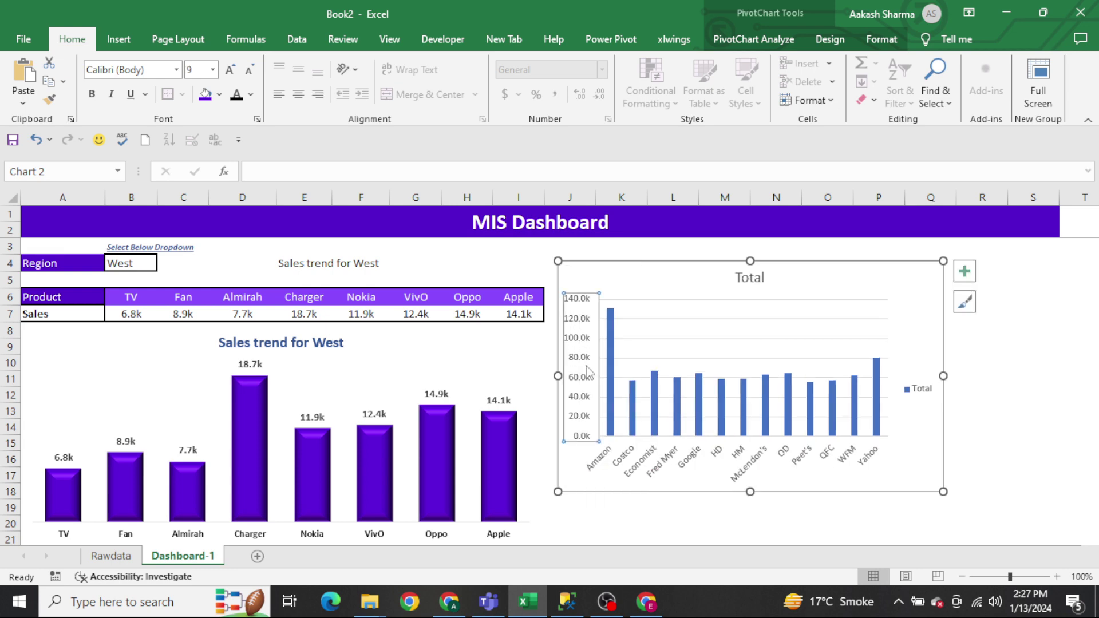
{"action": "key", "text": "Delete"}
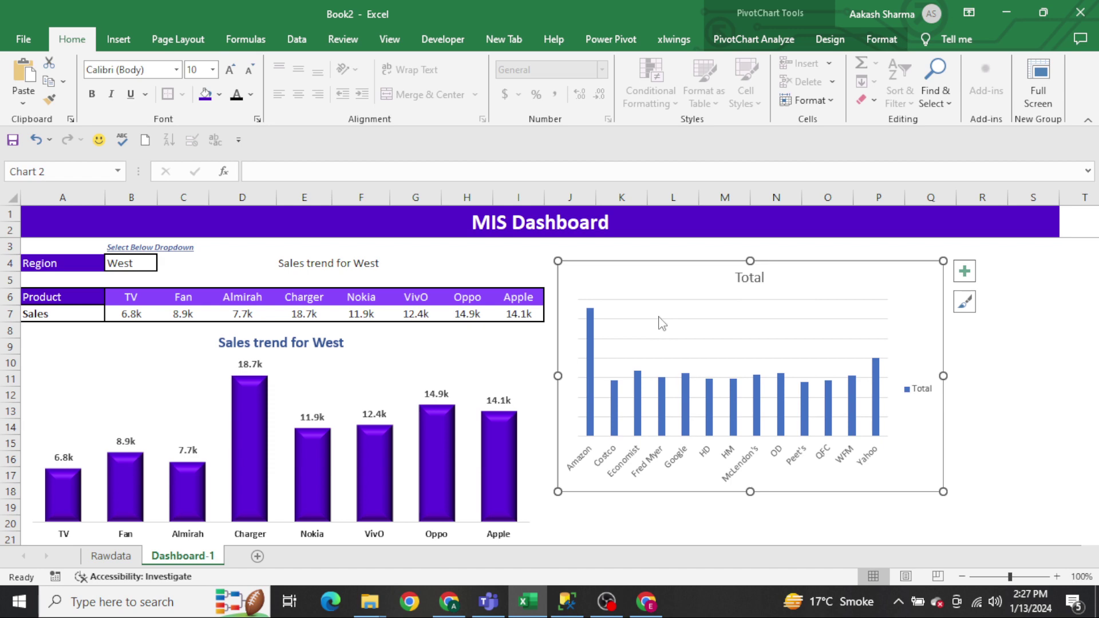
{"action": "left_click", "coordinate": [659, 318]}
{"action": "key", "text": "Delete"}
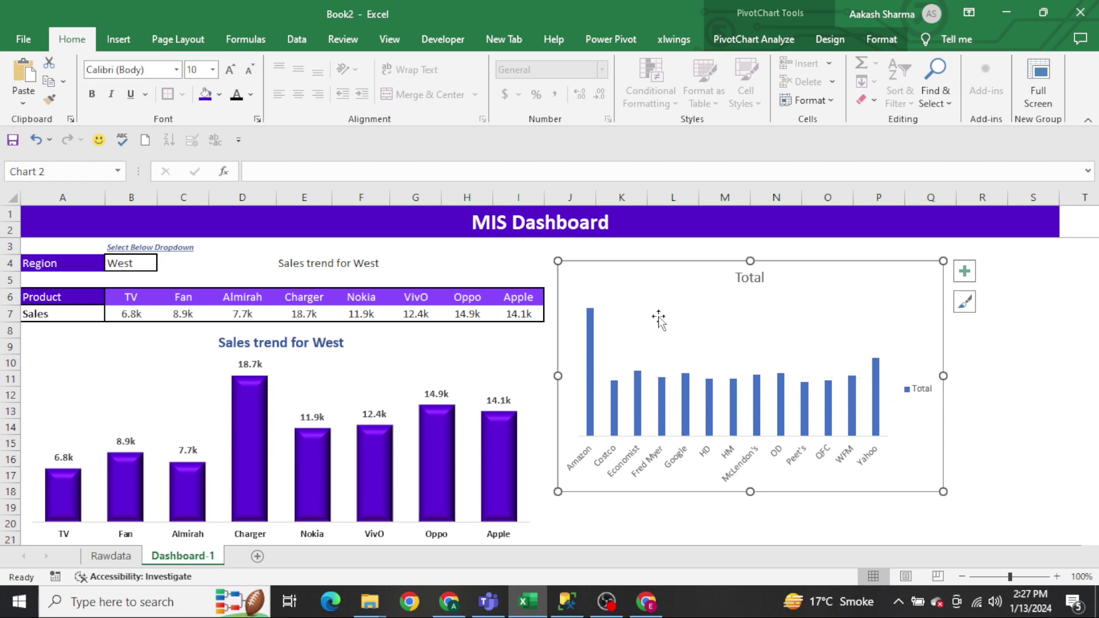
{"action": "left_click", "coordinate": [920, 390]}
{"action": "key", "text": "Delete"}
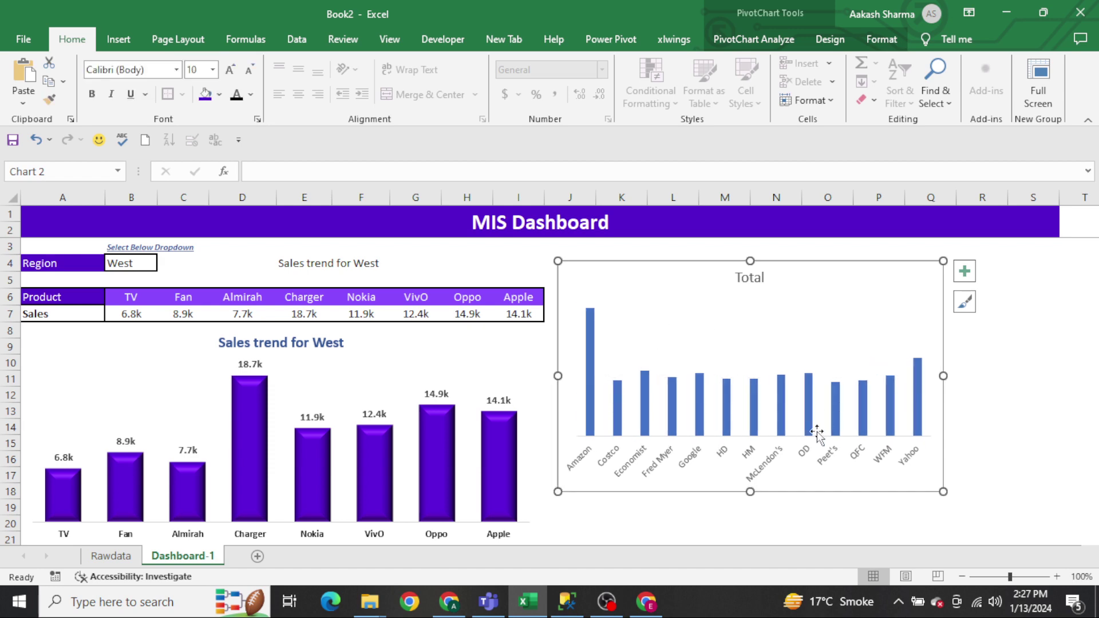
Widen the customer chart to about nine columns and shift it to start in column H near row 5.
{"action": "left_click_drag", "start_coordinate": [939, 492], "coordinate": [1056, 486]}
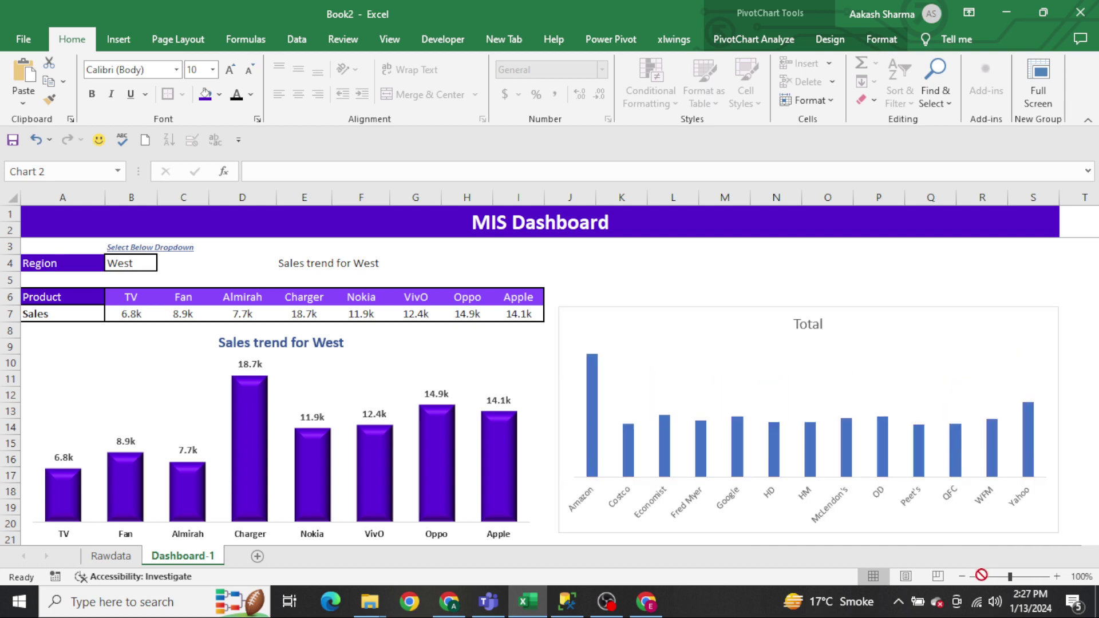
{"action": "left_click_drag", "start_coordinate": [982, 576], "coordinate": [982, 576]}
{"action": "left_click_drag", "start_coordinate": [700, 264], "coordinate": [589, 269]}
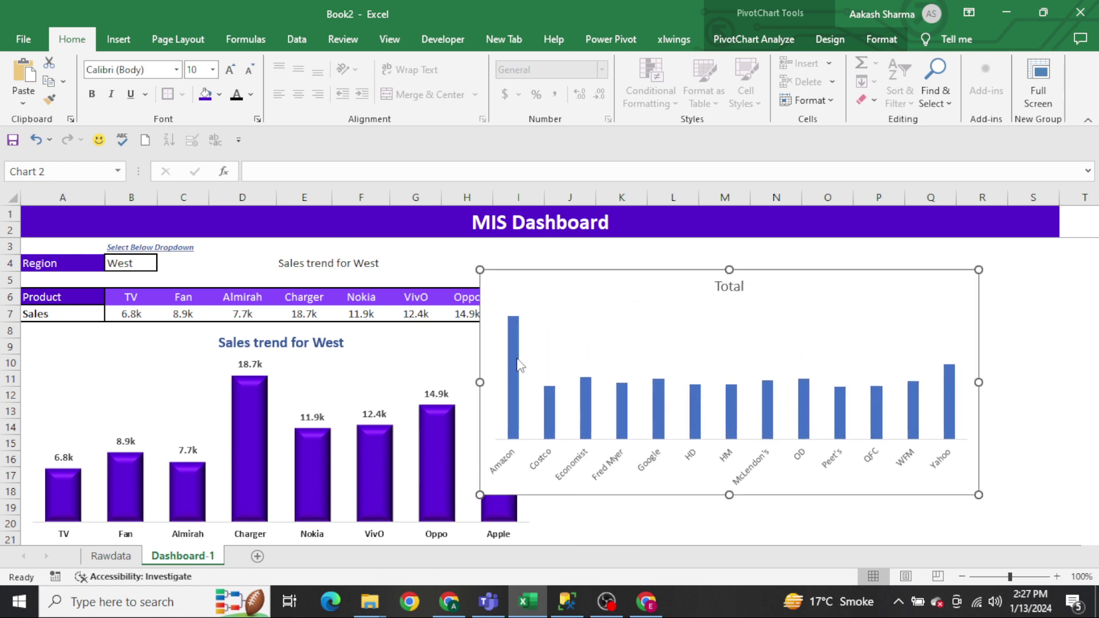
Set the gap width of the customer chart's columns to 77%.
{"action": "right_click", "coordinate": [515, 368]}
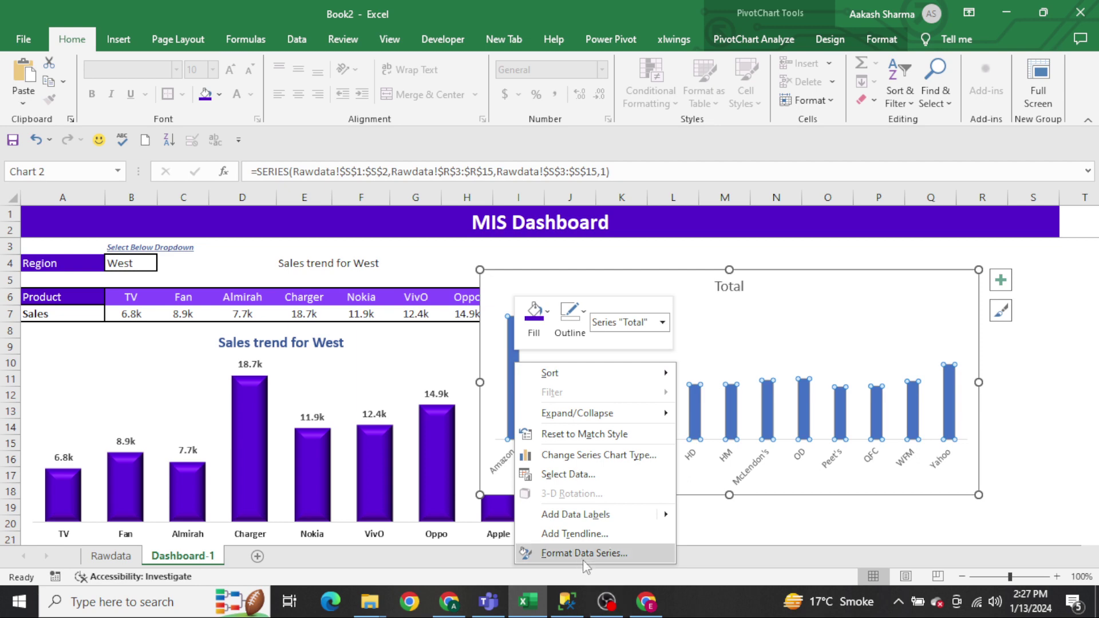
{"action": "left_click", "coordinate": [580, 553]}
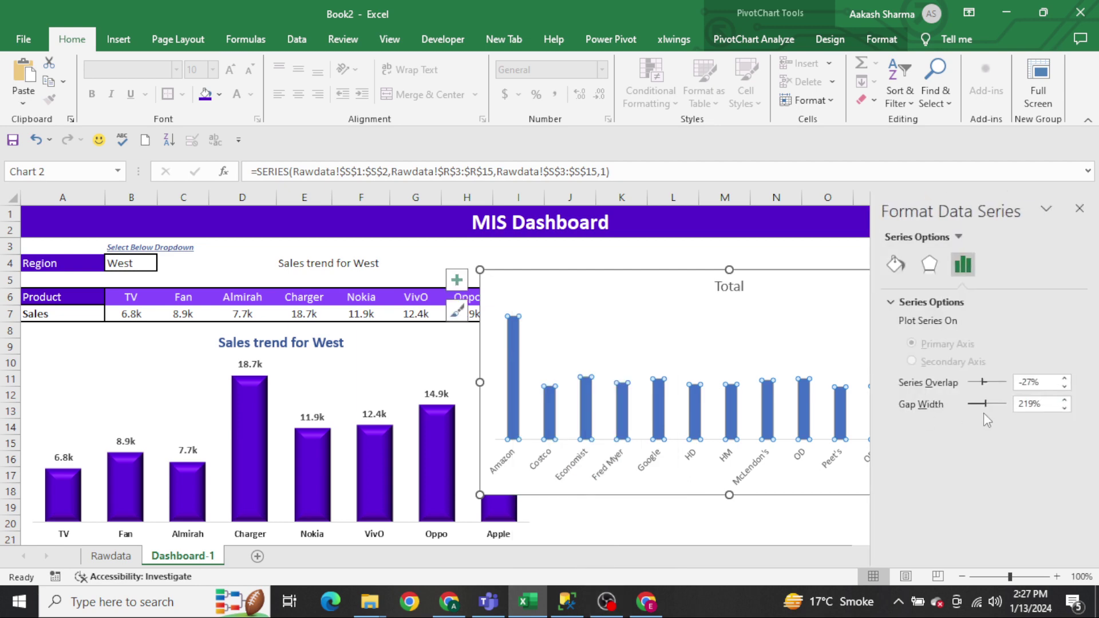
{"action": "left_click_drag", "start_coordinate": [985, 403], "coordinate": [974, 412]}
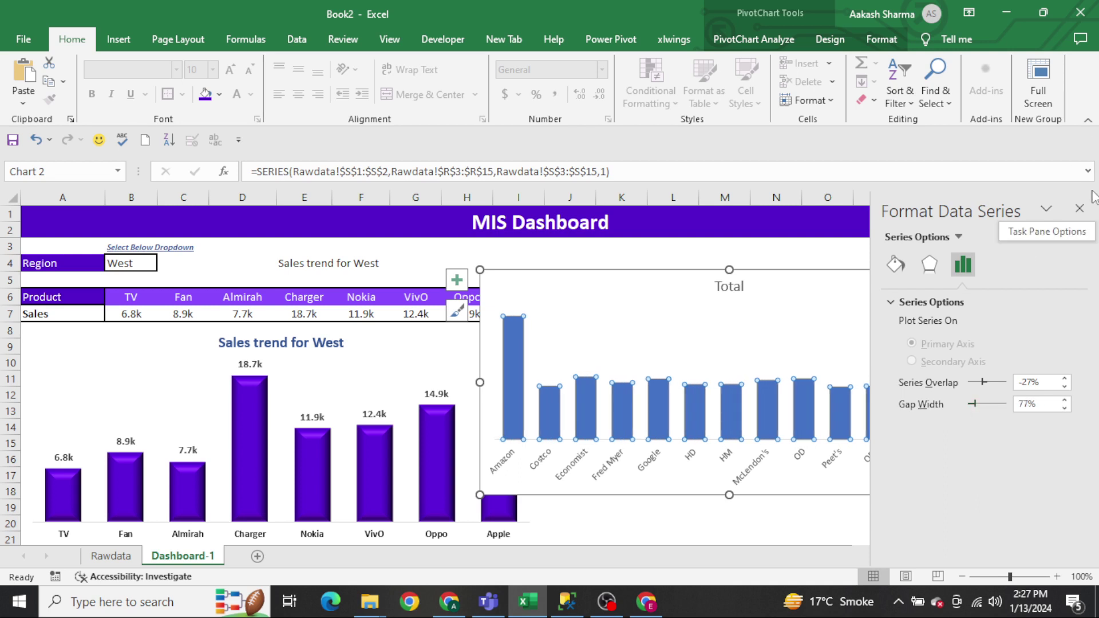
{"action": "left_click", "coordinate": [1079, 208]}
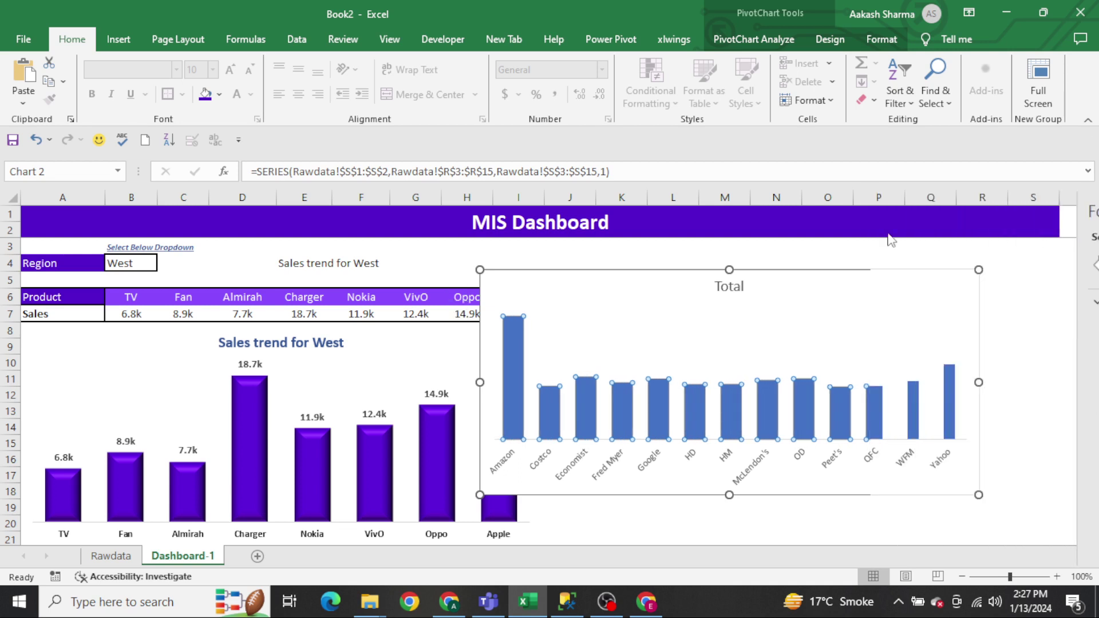
Change the customer chart's title to "Customer Wise Revenue trend".
{"action": "left_click", "coordinate": [739, 289]}
{"action": "double_click", "coordinate": [738, 289]}
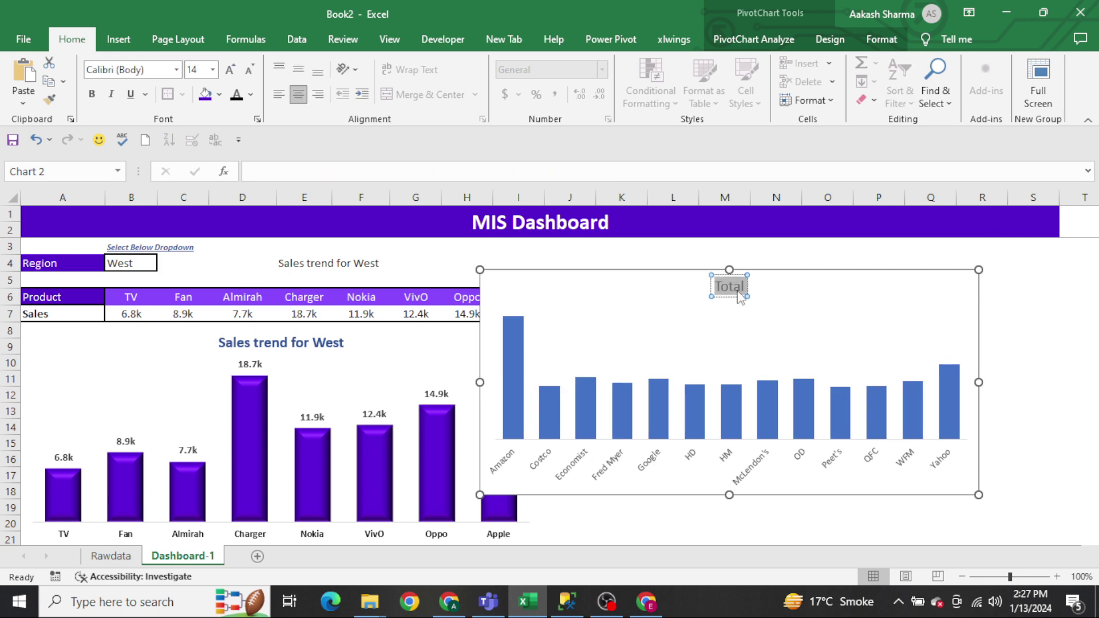
{"action": "type", "text": "Custo"}
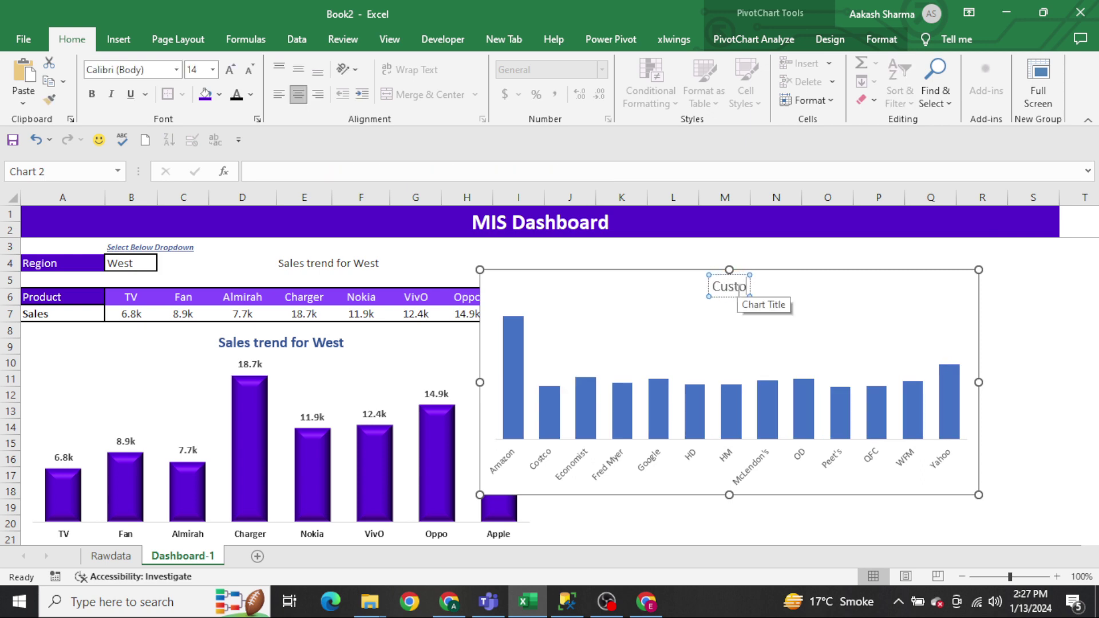
{"action": "type", "text": "mer Wise sa"}
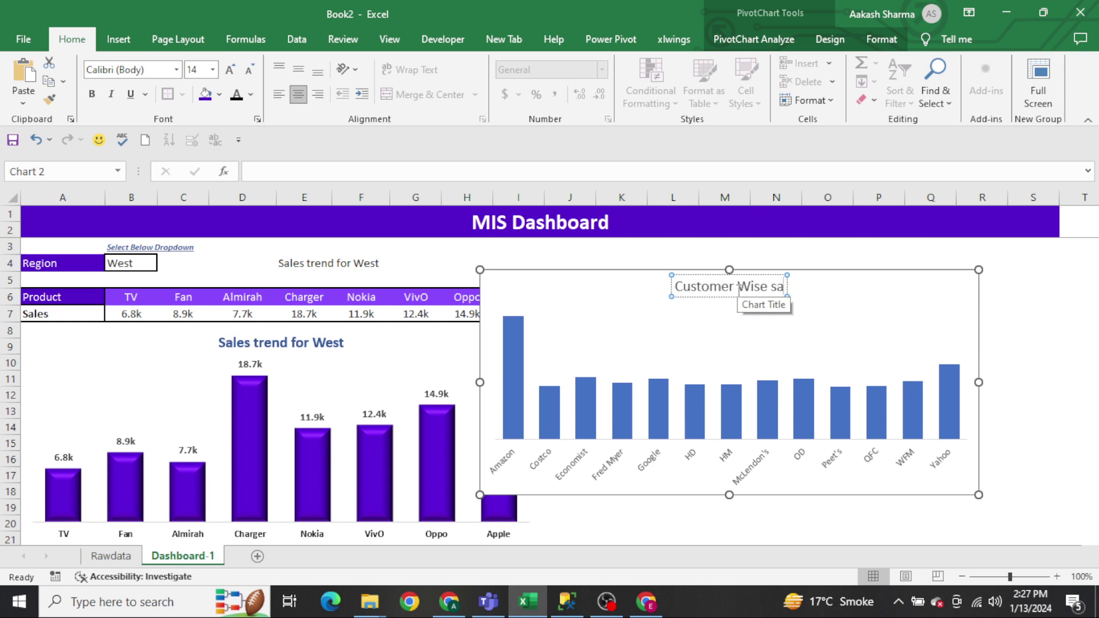
{"action": "type", "text": "les tr"}
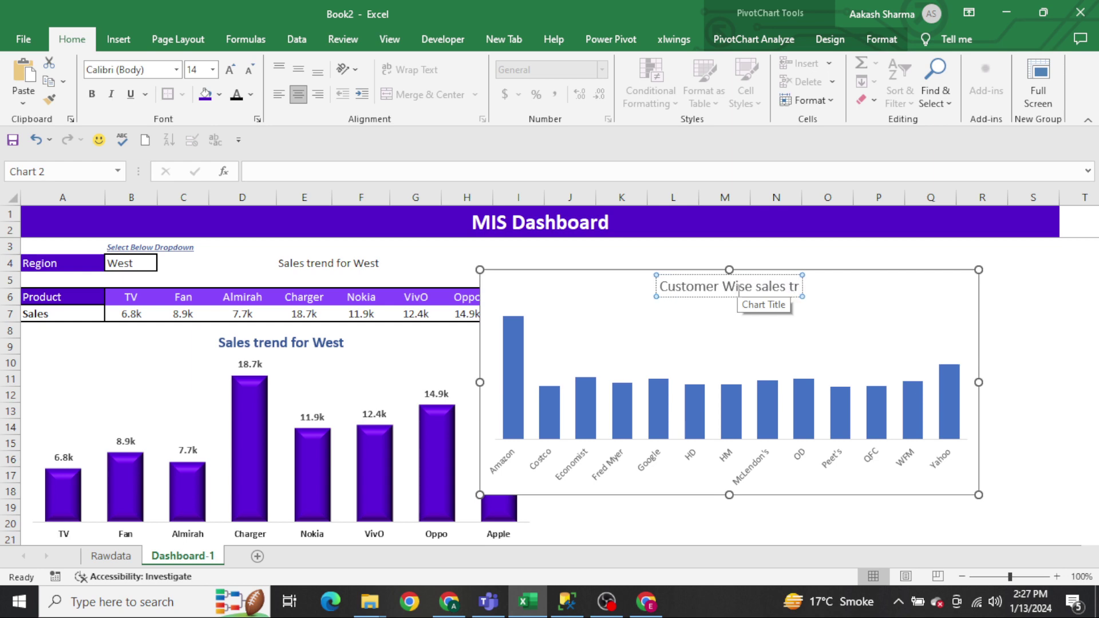
{"action": "key", "text": "BackSpace"}
{"action": "key", "text": "BackSpace"}
{"action": "key", "text": "BackSpace"}
{"action": "key", "text": "BackSpace"}
{"action": "key", "text": "BackSpace"}
{"action": "key", "text": "BackSpace"}
{"action": "key", "text": "BackSpace"}
{"action": "key", "text": "BackSpace"}
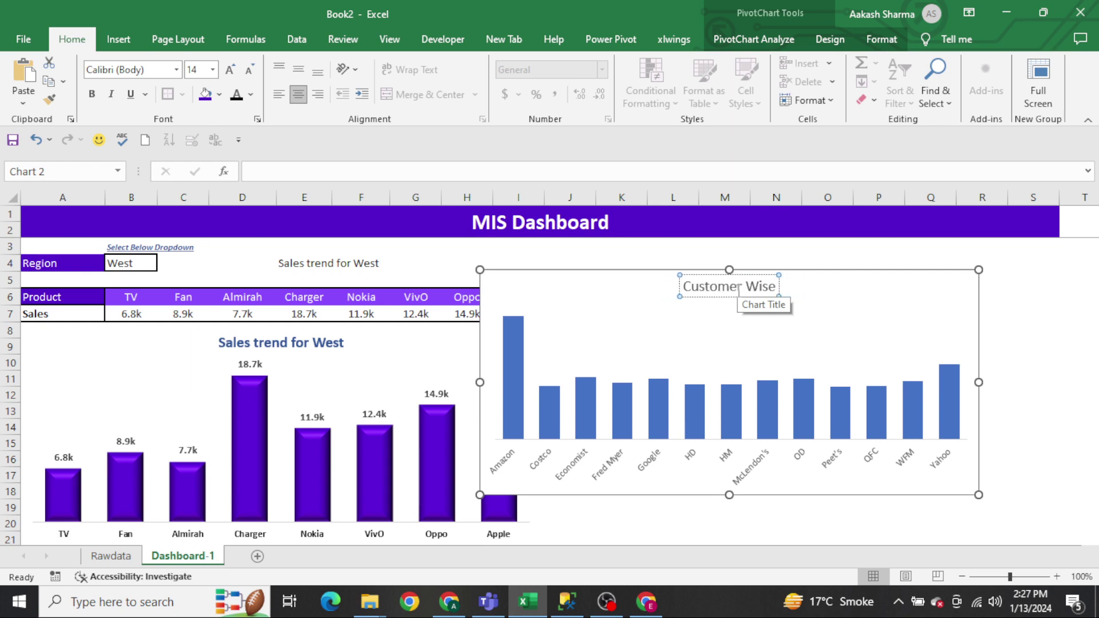
{"action": "type", "text": "Reven"}
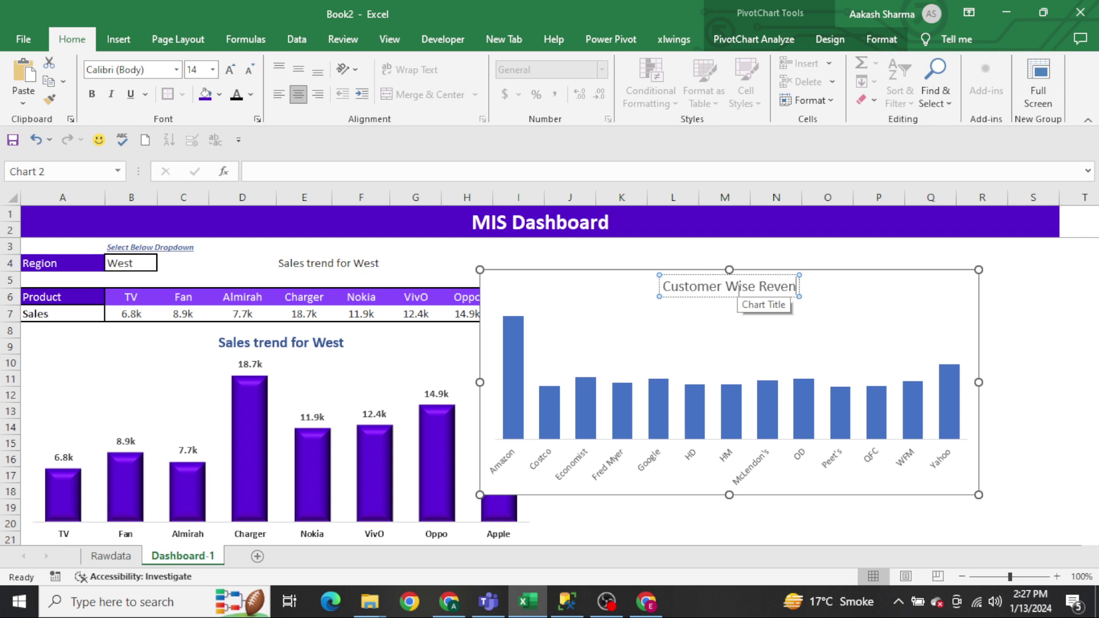
{"action": "type", "text": "ue trend"}
Make the whole customer chart title bold and give it a darker font colour.
{"action": "key", "text": "ctrl+a"}
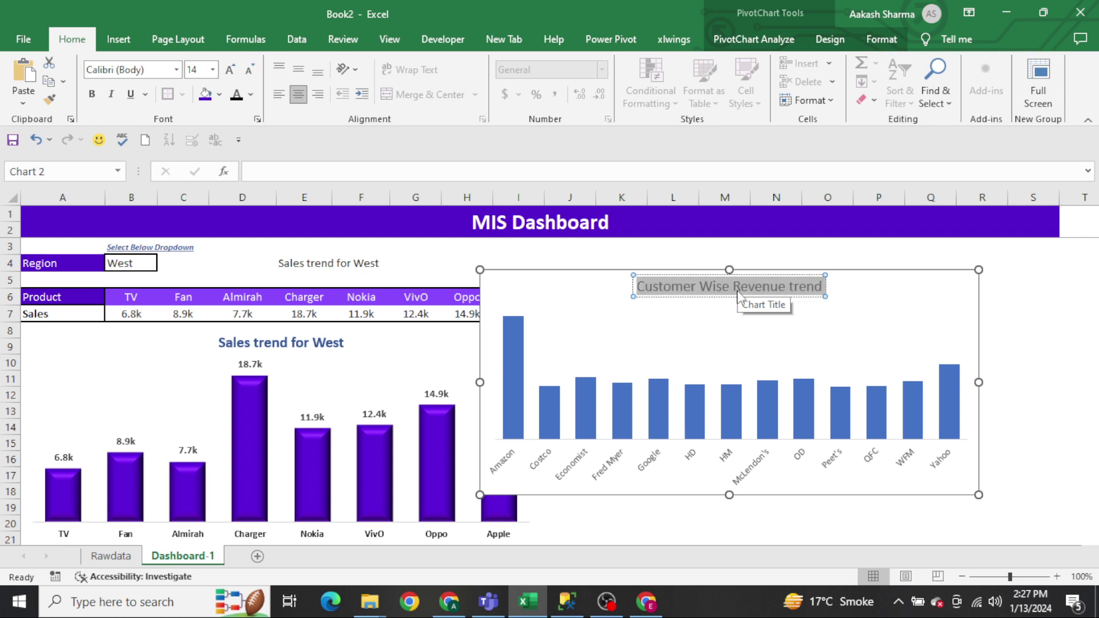
{"action": "key", "text": "ctrl+b"}
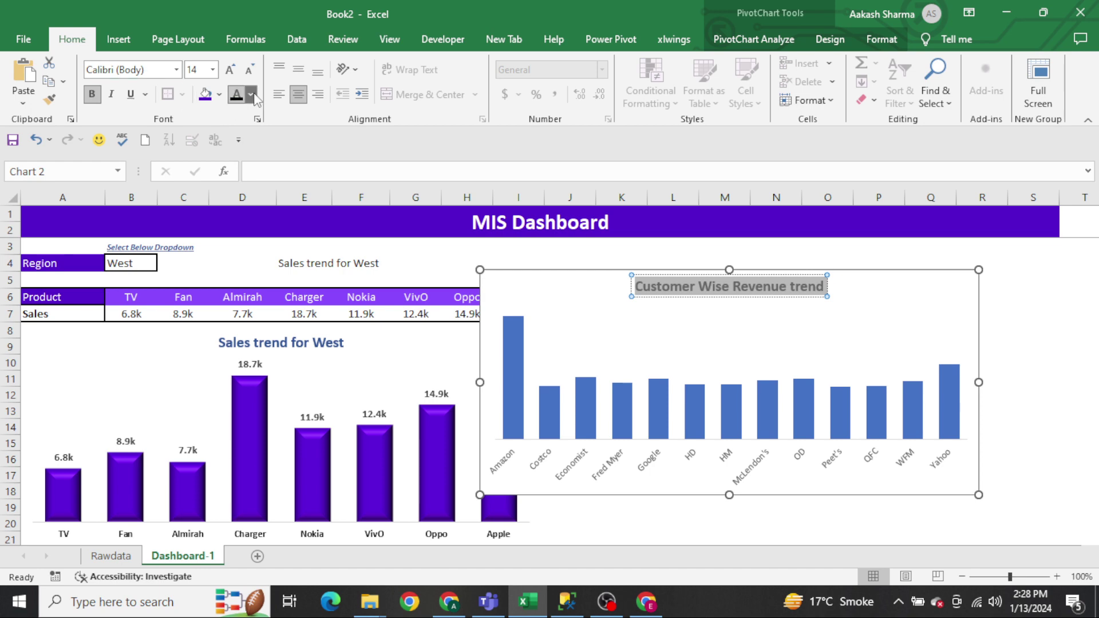
{"action": "left_click", "coordinate": [250, 98]}
{"action": "left_click", "coordinate": [252, 154]}
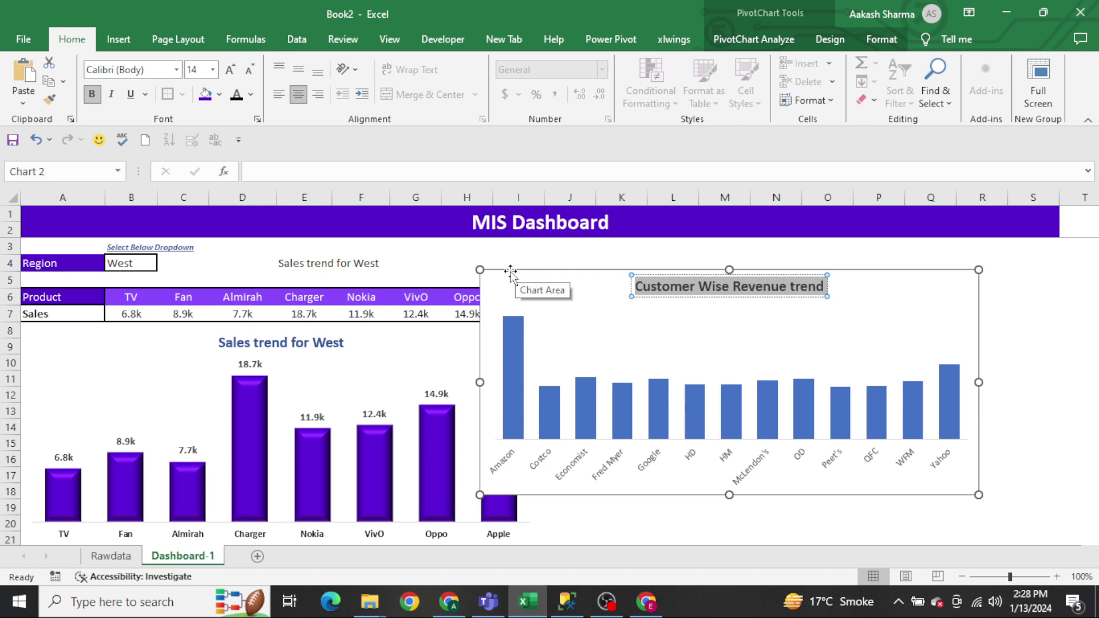
Shift the customer chart to start in column I and fill its columns with the recently used dark purple.
{"action": "left_click_drag", "start_coordinate": [515, 269], "coordinate": [555, 271]}
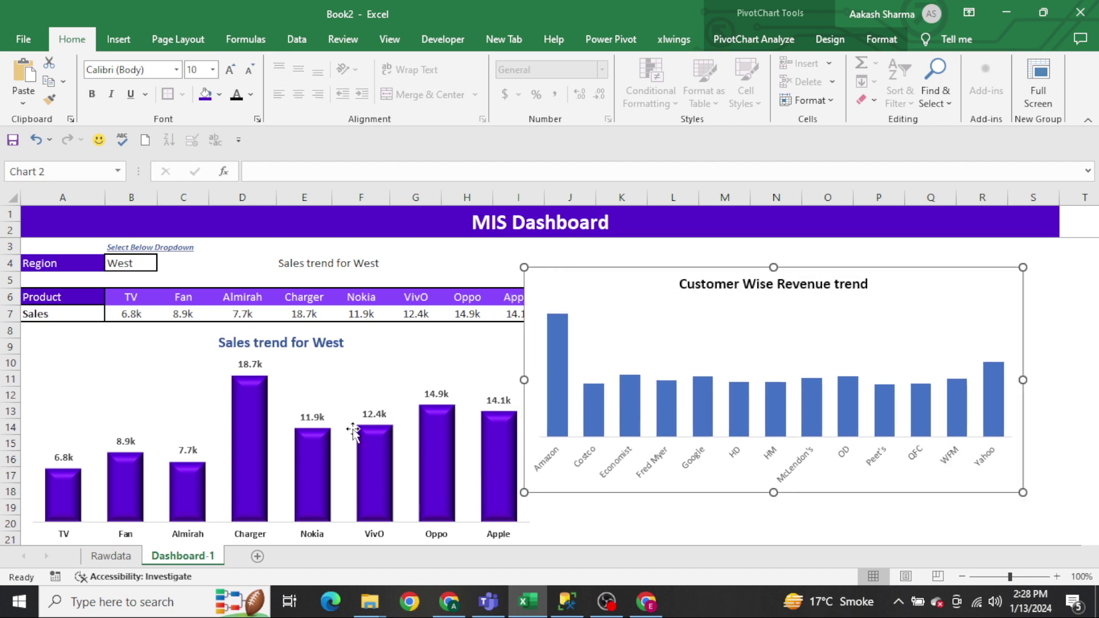
{"action": "left_click", "coordinate": [560, 348]}
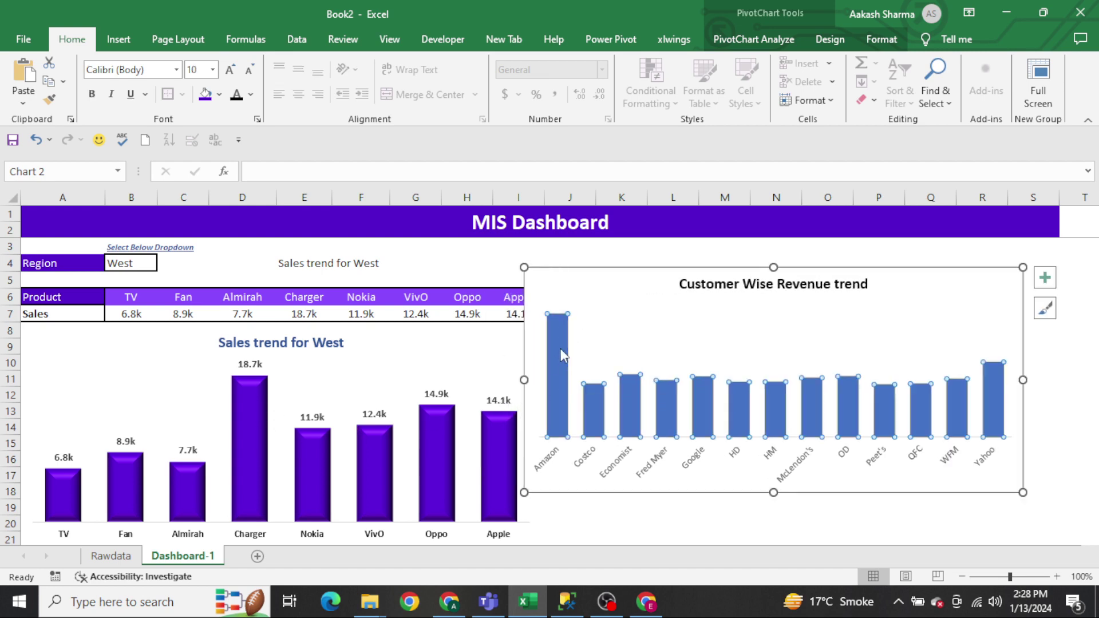
{"action": "left_click", "coordinate": [219, 94]}
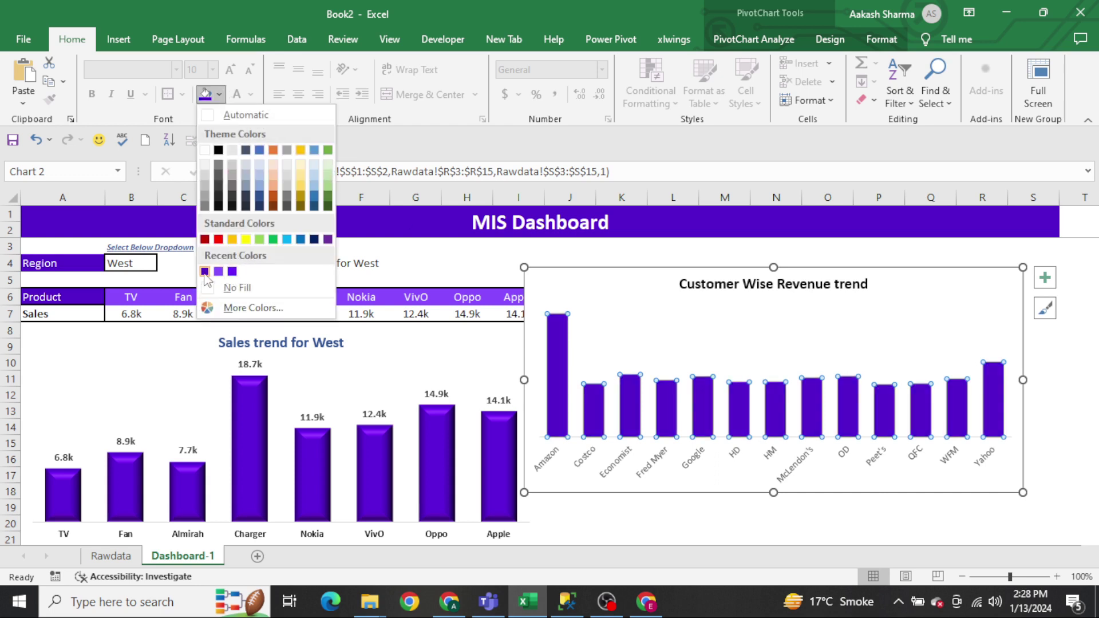
{"action": "left_click", "coordinate": [204, 272]}
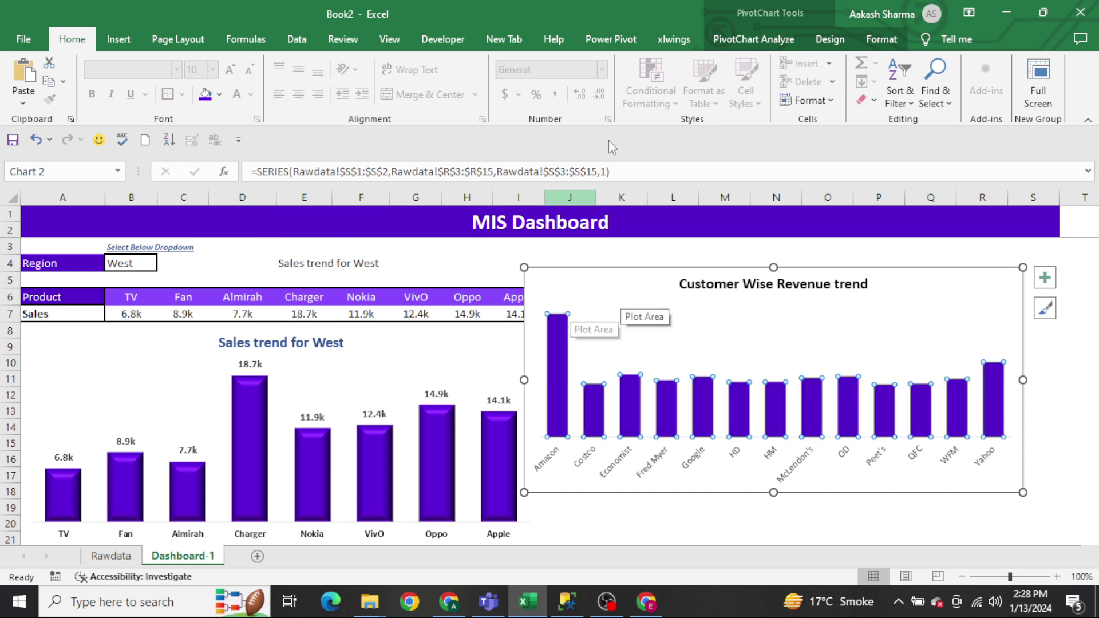
Apply the third bevelled preset shape effect in the first row of presets to the customer chart's columns.
{"action": "left_click", "coordinate": [871, 34]}
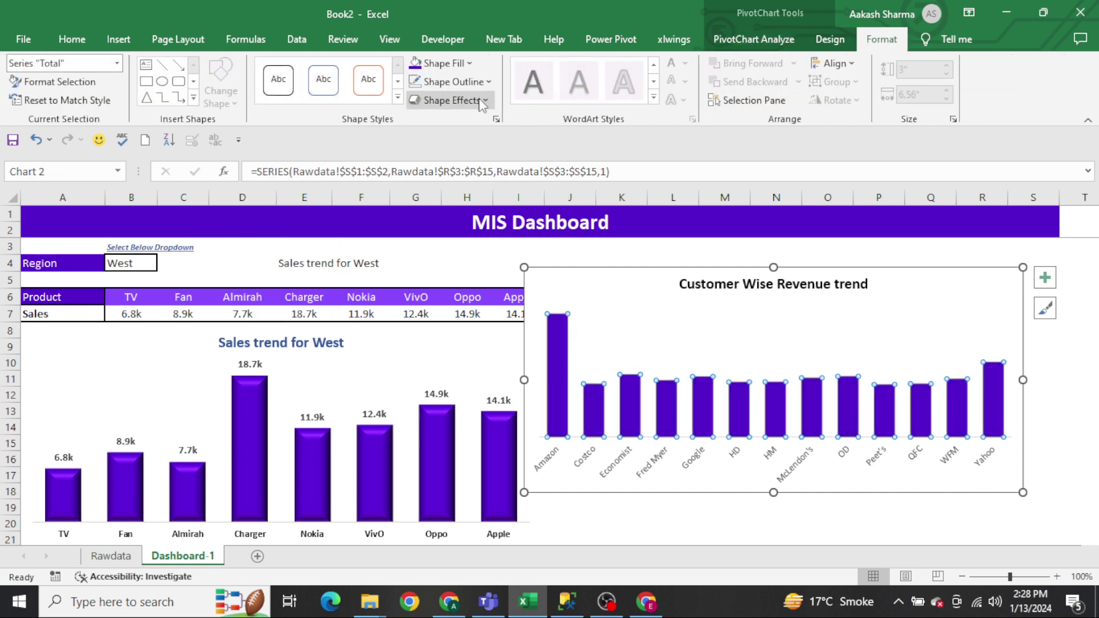
{"action": "left_click", "coordinate": [481, 103]}
{"action": "mouse_move", "coordinate": [489, 132]}
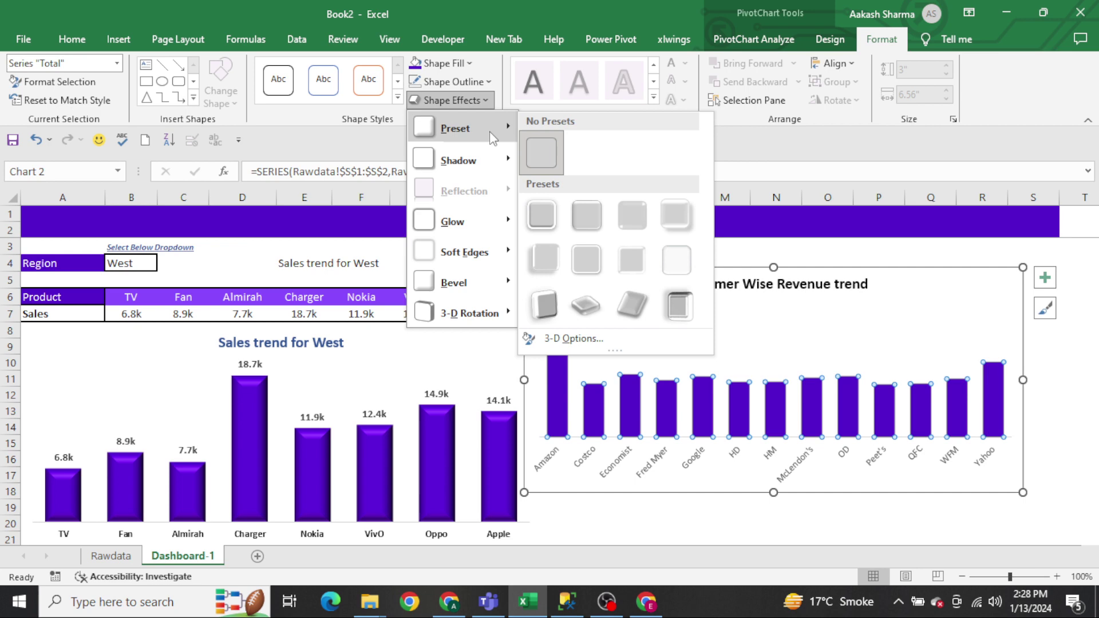
{"action": "left_click", "coordinate": [629, 216]}
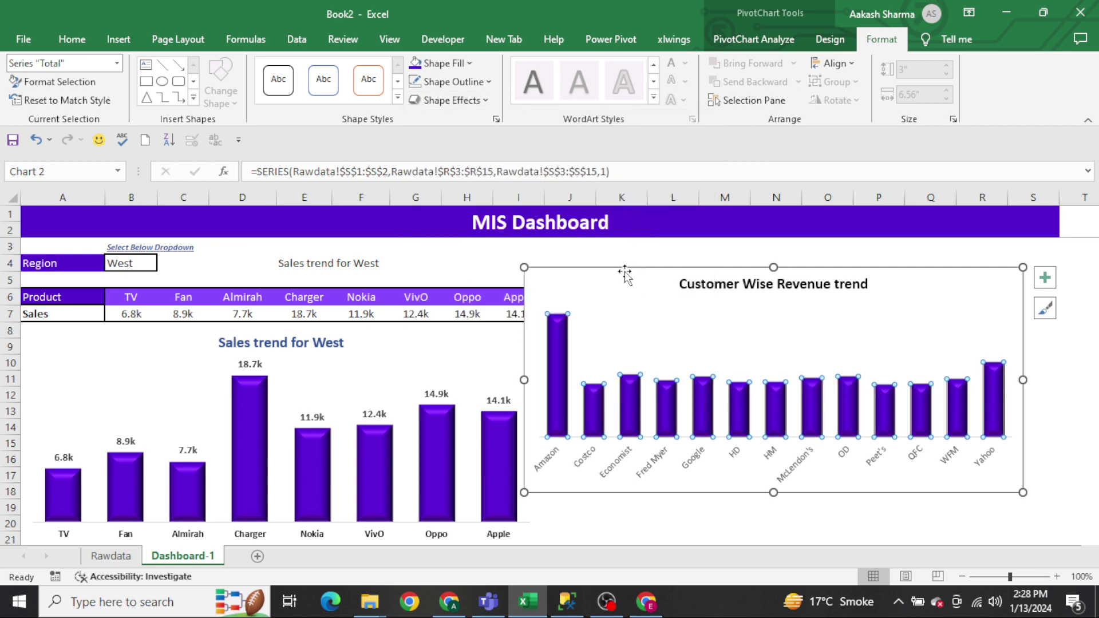
Move the customer chart to start in column J at row 8 and remove its outline.
{"action": "left_click_drag", "start_coordinate": [626, 273], "coordinate": [650, 328]}
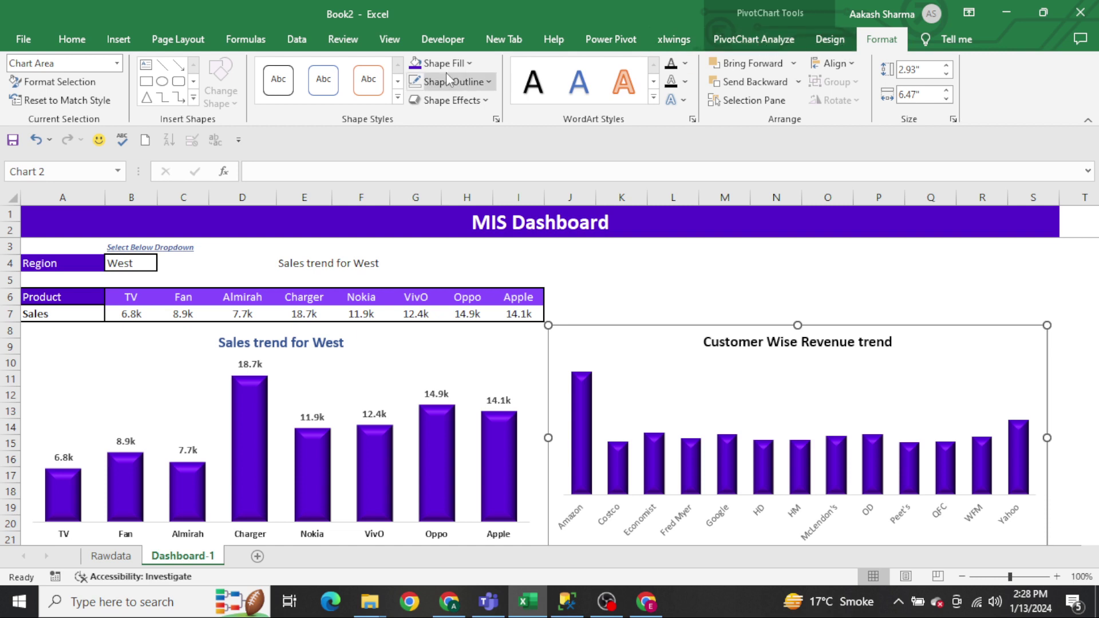
{"action": "left_click", "coordinate": [484, 80]}
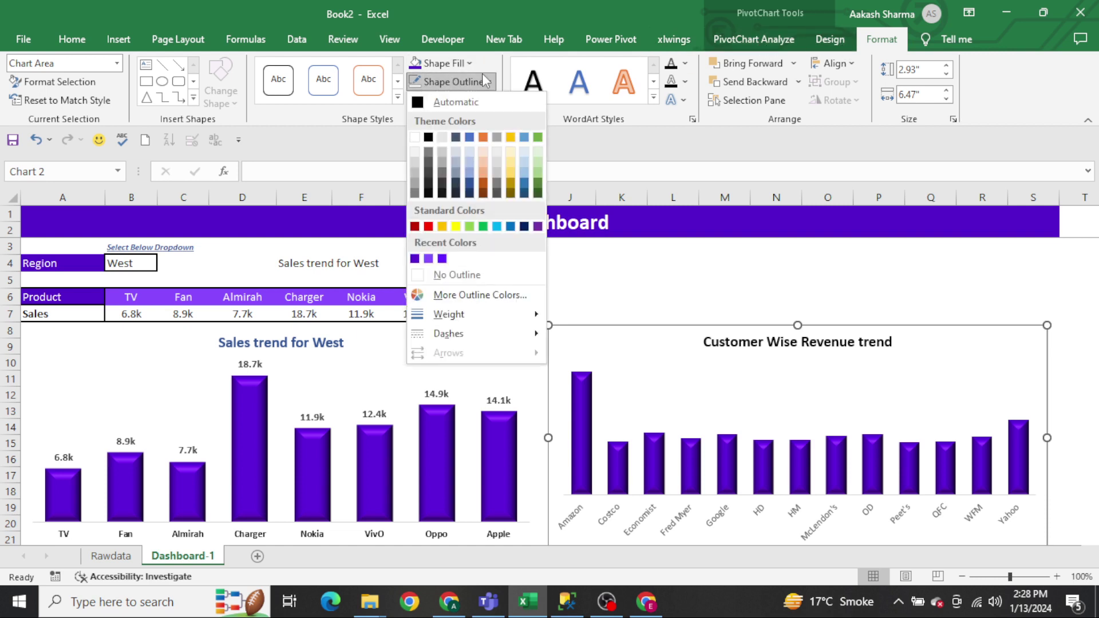
{"action": "left_click", "coordinate": [488, 269]}
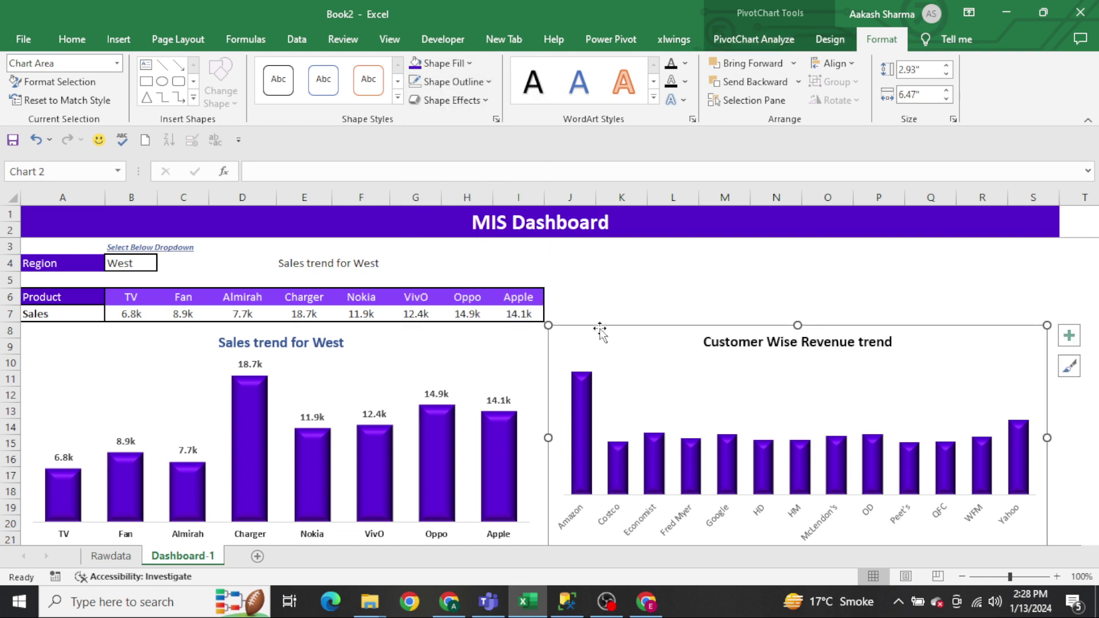
Change the font colour of the "Customer Wise Revenue trend" title to dark blue.
{"action": "left_click", "coordinate": [726, 344]}
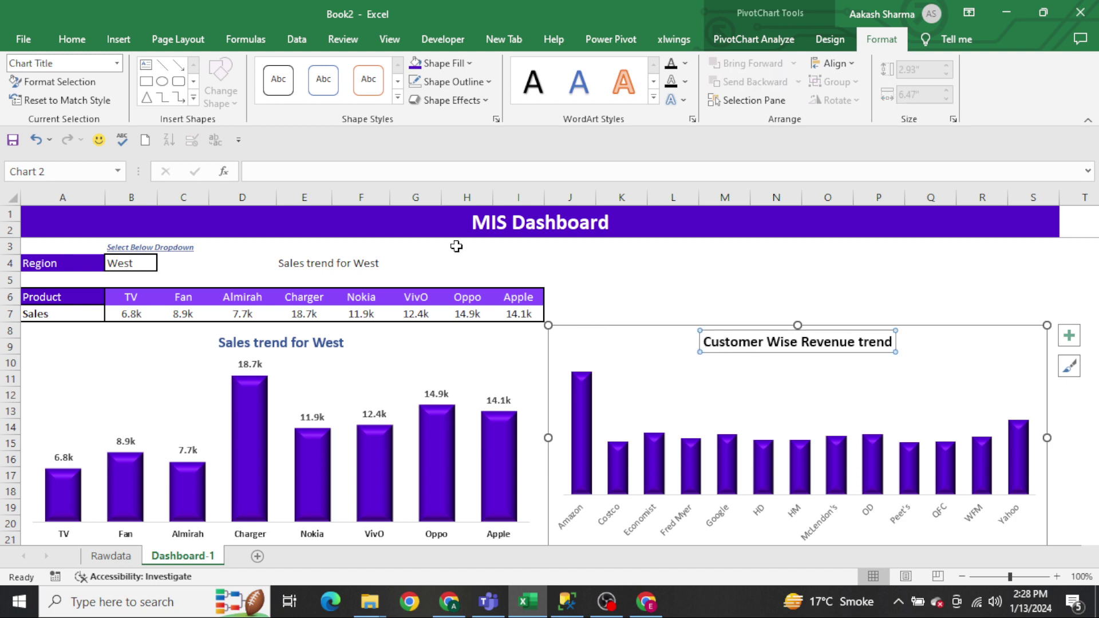
{"action": "left_click", "coordinate": [71, 39]}
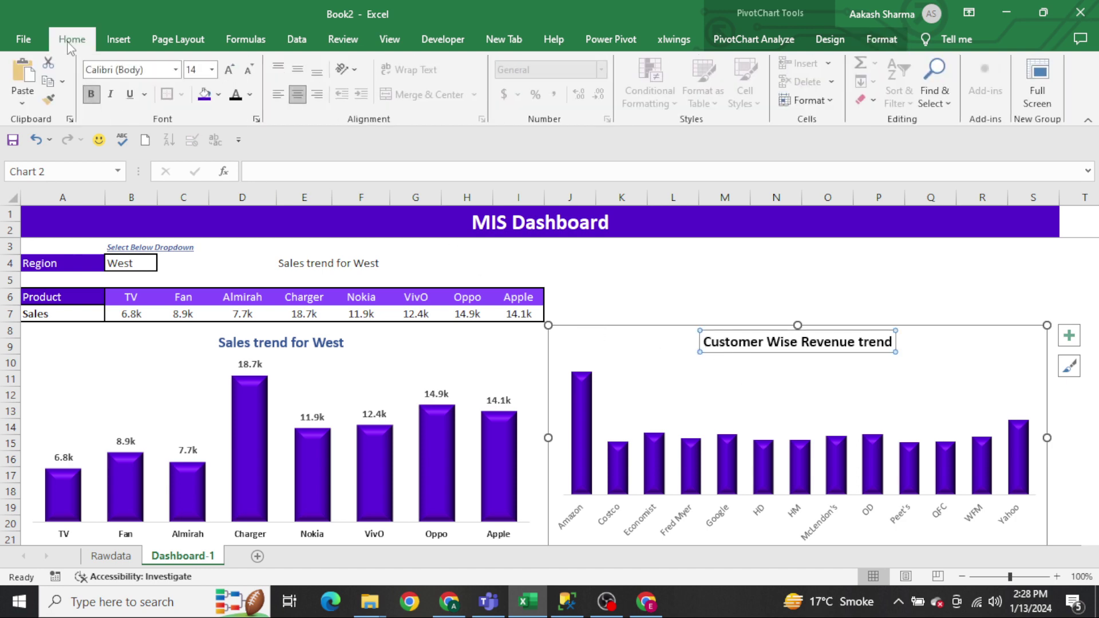
{"action": "left_click", "coordinate": [251, 94]}
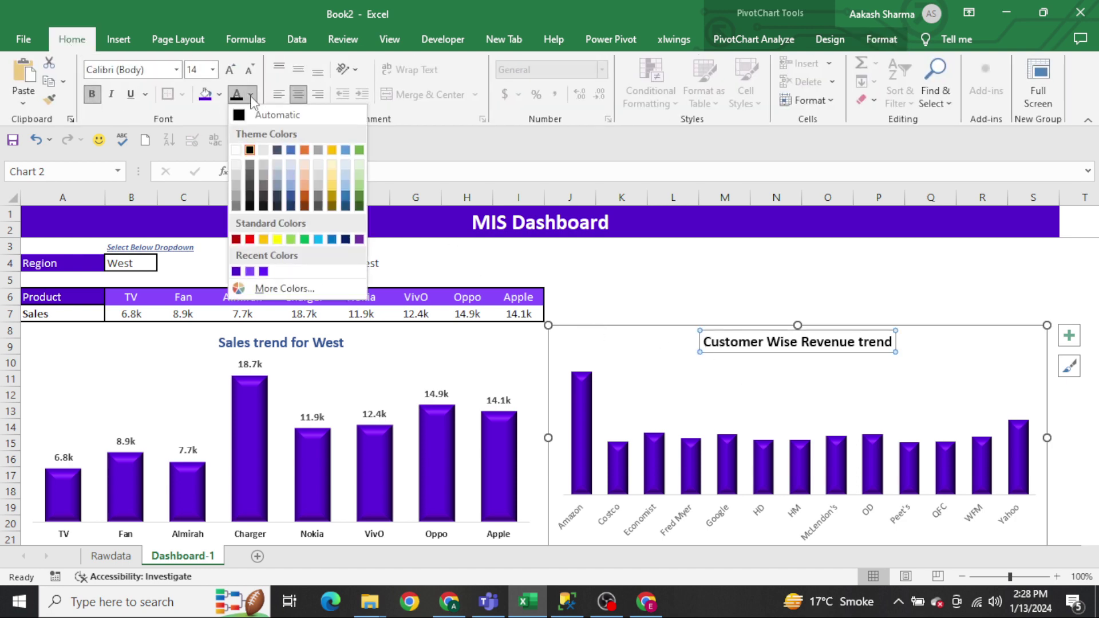
{"action": "left_click", "coordinate": [345, 207]}
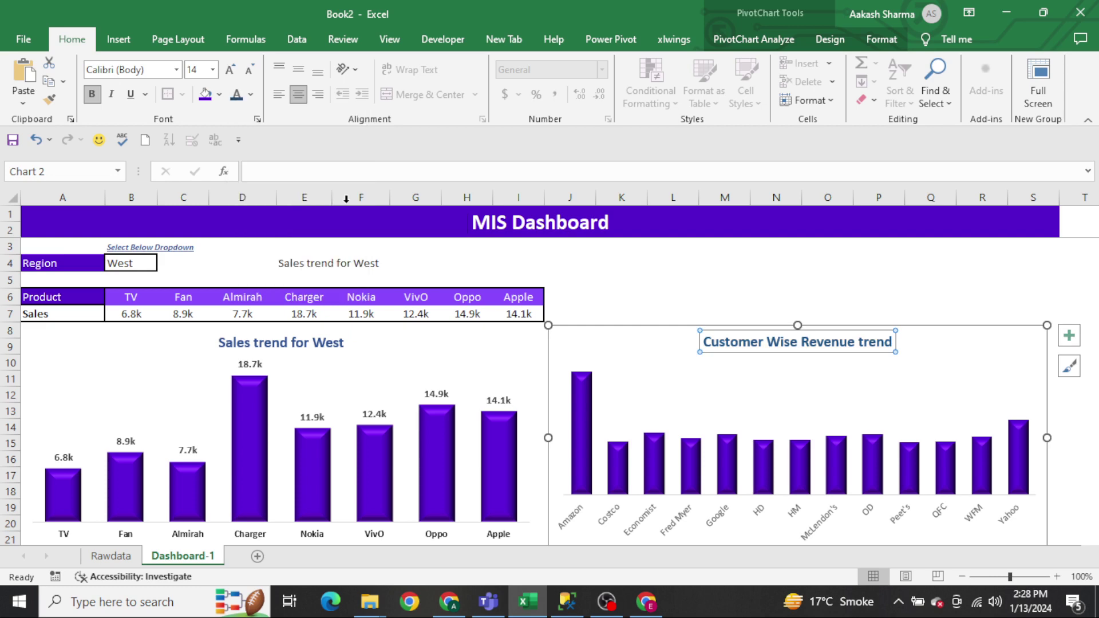
{"action": "left_click", "coordinate": [619, 327]}
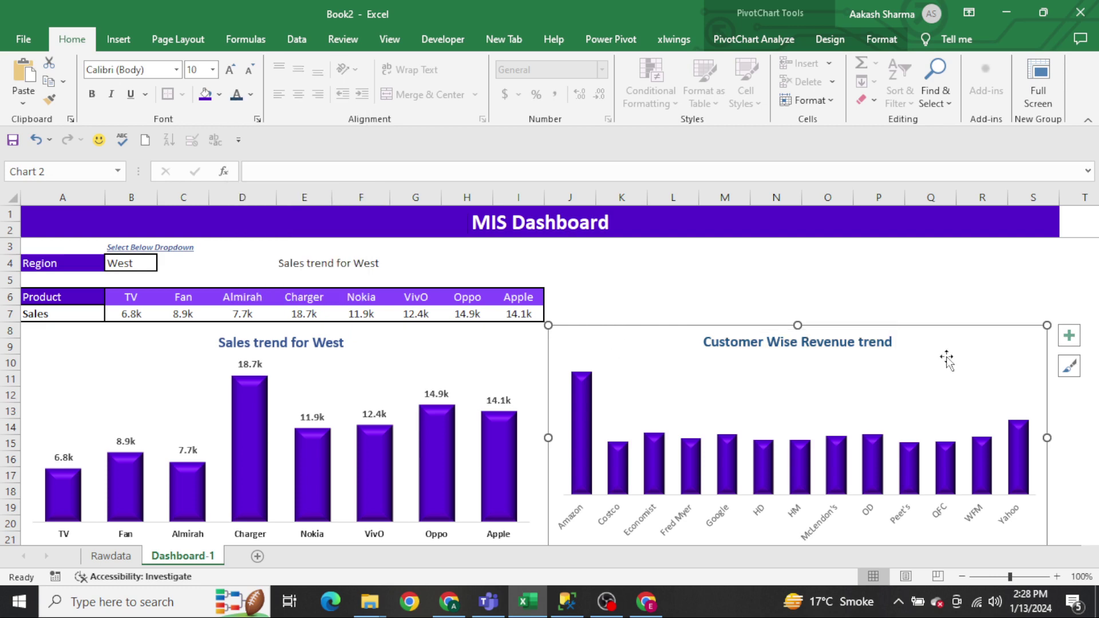
Add data labels to the customer chart's columns and make them bold.
{"action": "left_click", "coordinate": [1068, 335]}
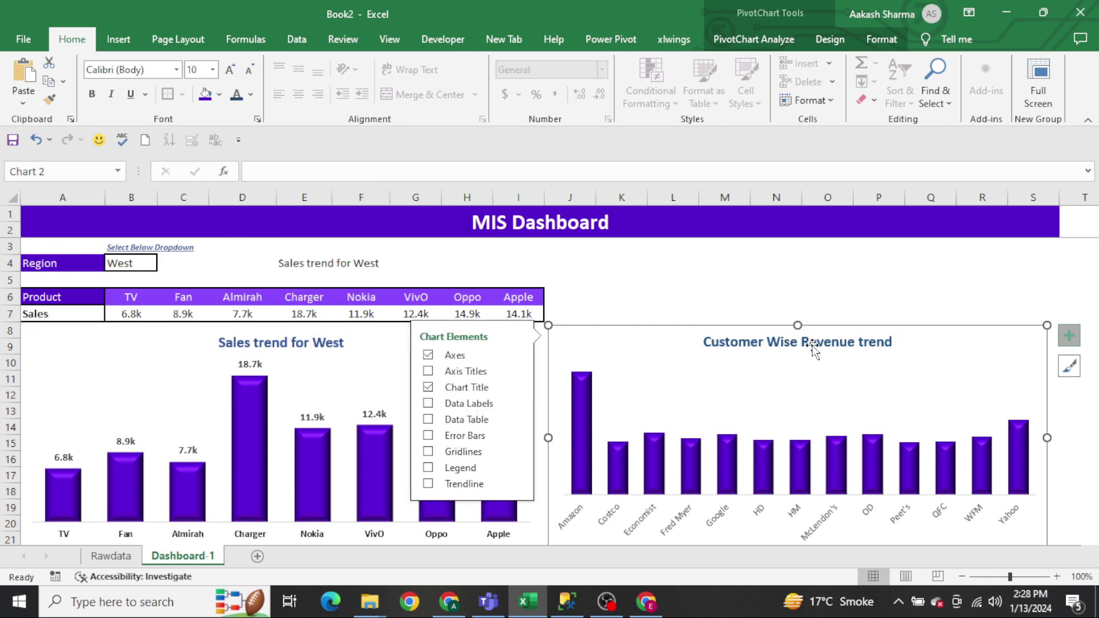
{"action": "left_click", "coordinate": [429, 404]}
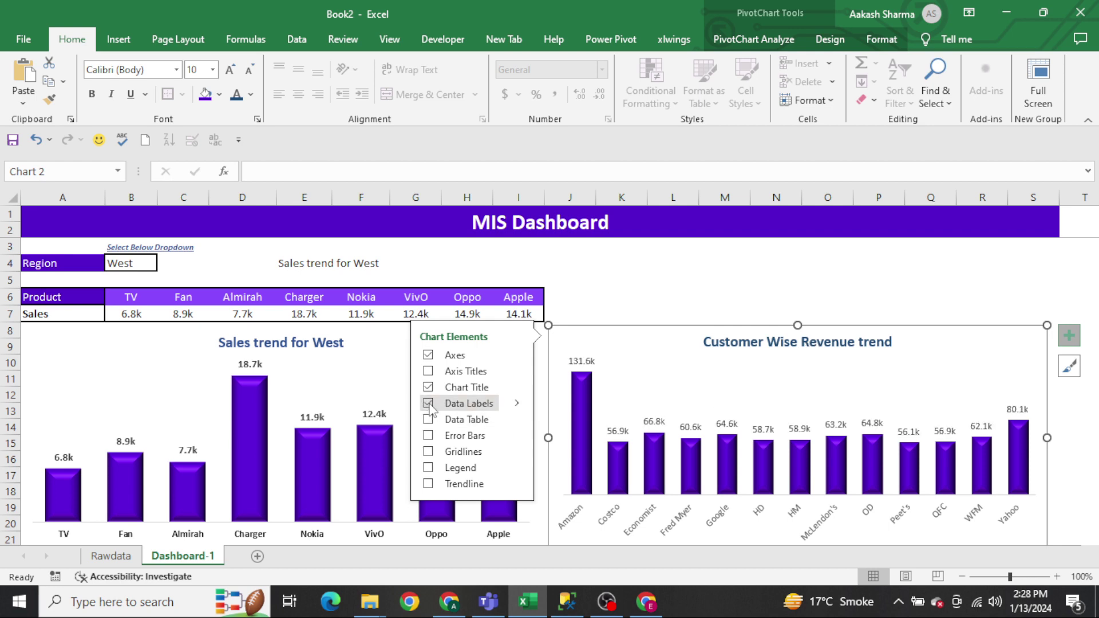
{"action": "left_click", "coordinate": [590, 359]}
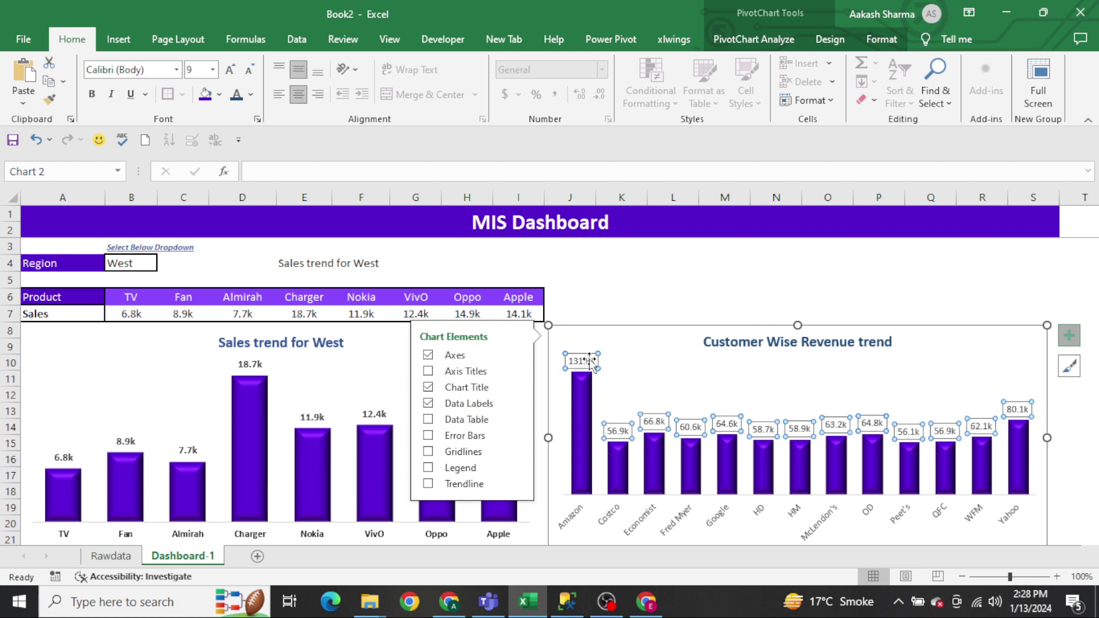
{"action": "key", "text": "ctrl+b"}
{"action": "left_click", "coordinate": [720, 285]}
{"action": "left_click", "coordinate": [719, 285]}
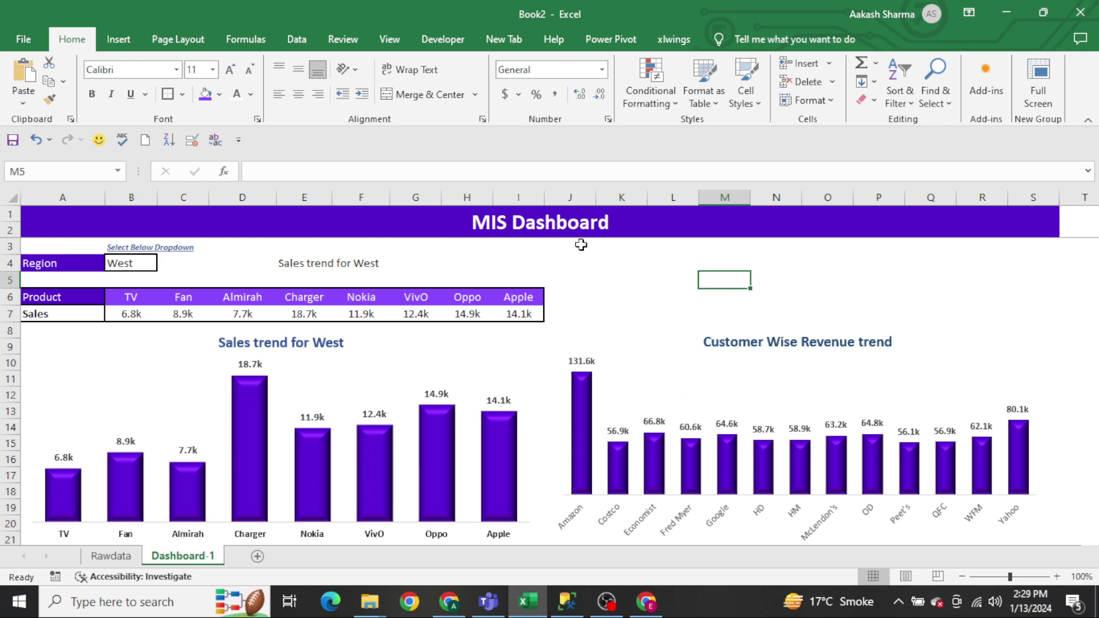
Insert a Region slicer for the customer revenue PivotTable in columns R:S of the Rawdata sheet.
{"action": "left_click", "coordinate": [580, 264]}
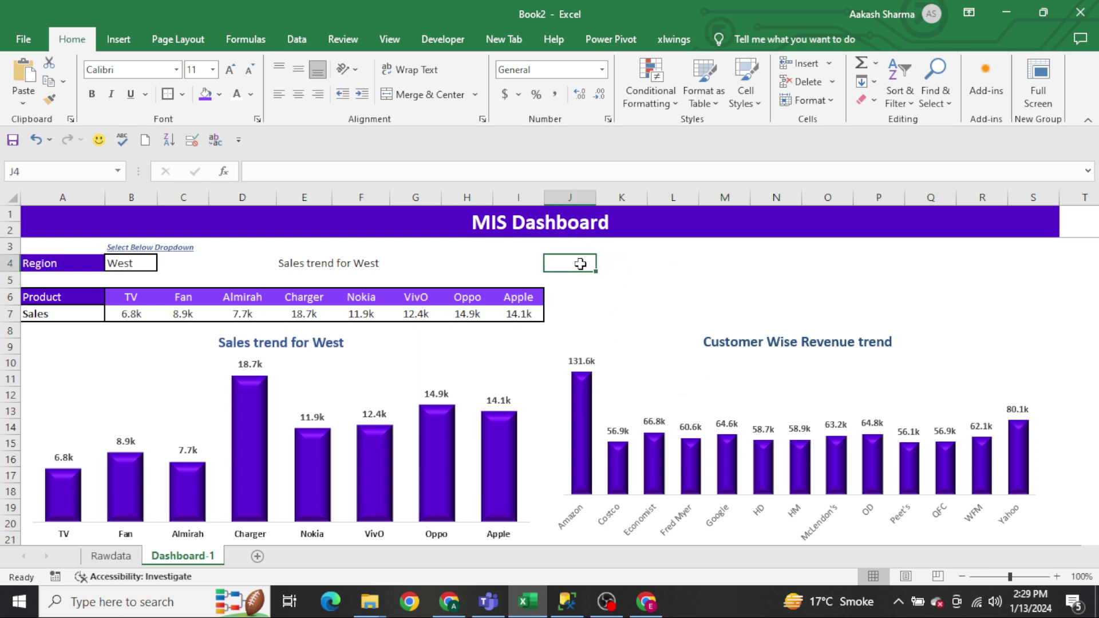
{"action": "key", "text": "ctrl+Page_Up"}
{"action": "key", "text": "Left"}
{"action": "key", "text": "Left"}
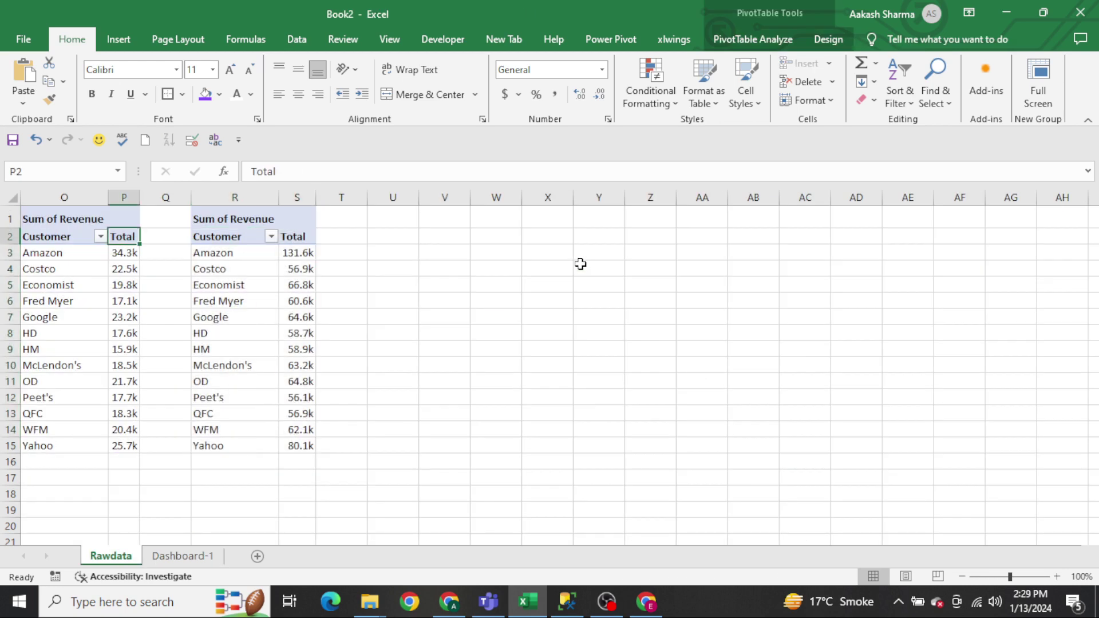
{"action": "key", "text": "Right"}
{"action": "key", "text": "Right"}
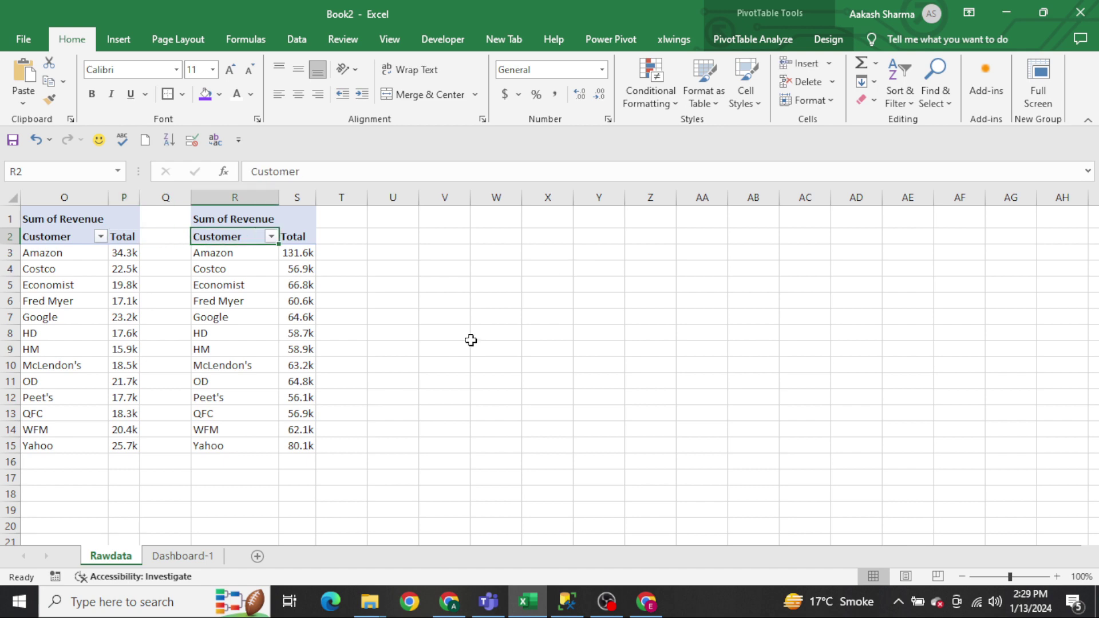
{"action": "left_click", "coordinate": [232, 295]}
{"action": "left_click", "coordinate": [295, 298]}
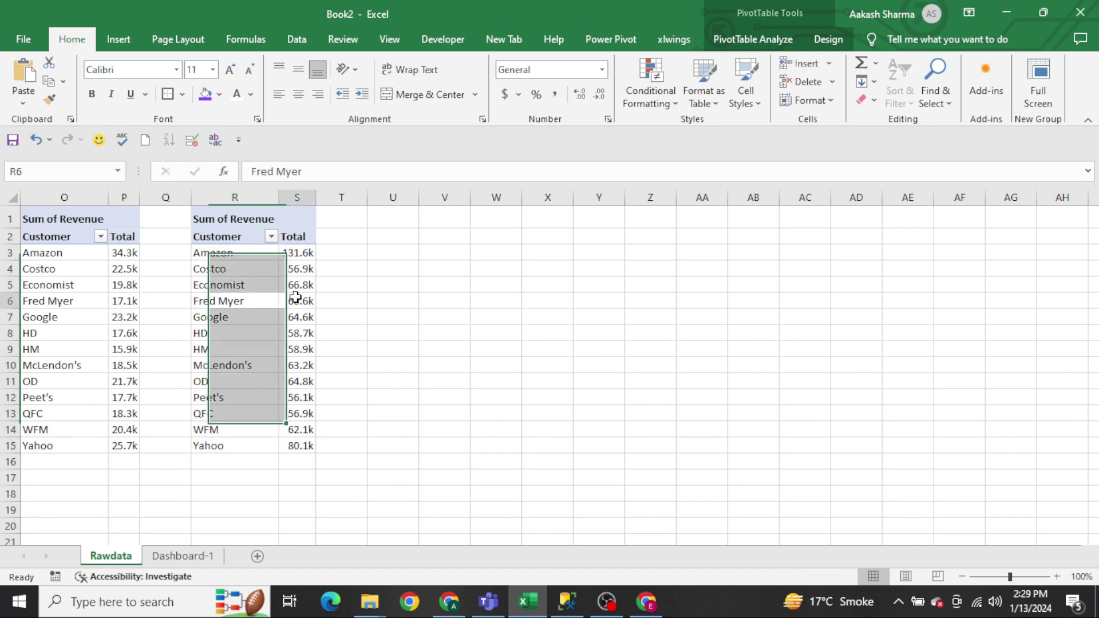
{"action": "left_click", "coordinate": [770, 38]}
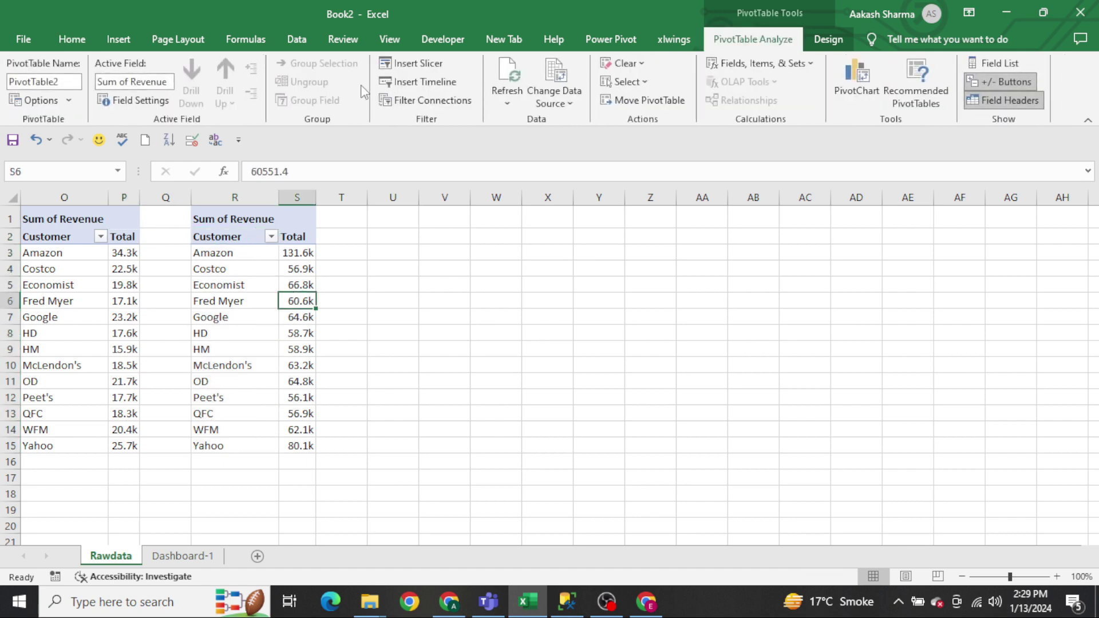
{"action": "left_click", "coordinate": [410, 63]}
{"action": "left_click", "coordinate": [508, 142]}
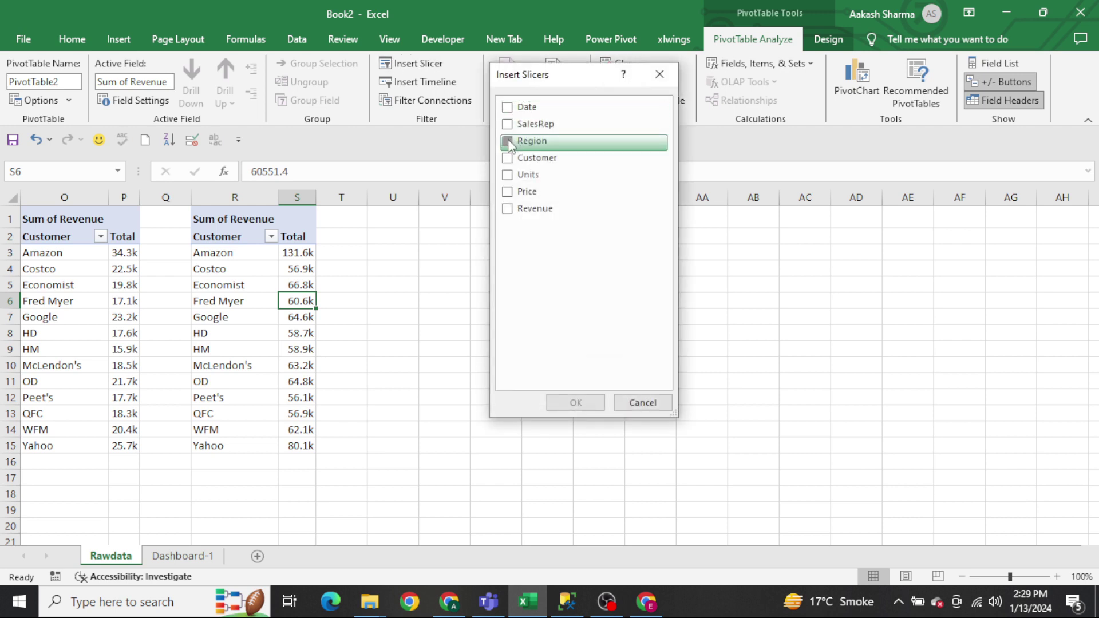
{"action": "left_click", "coordinate": [572, 404]}
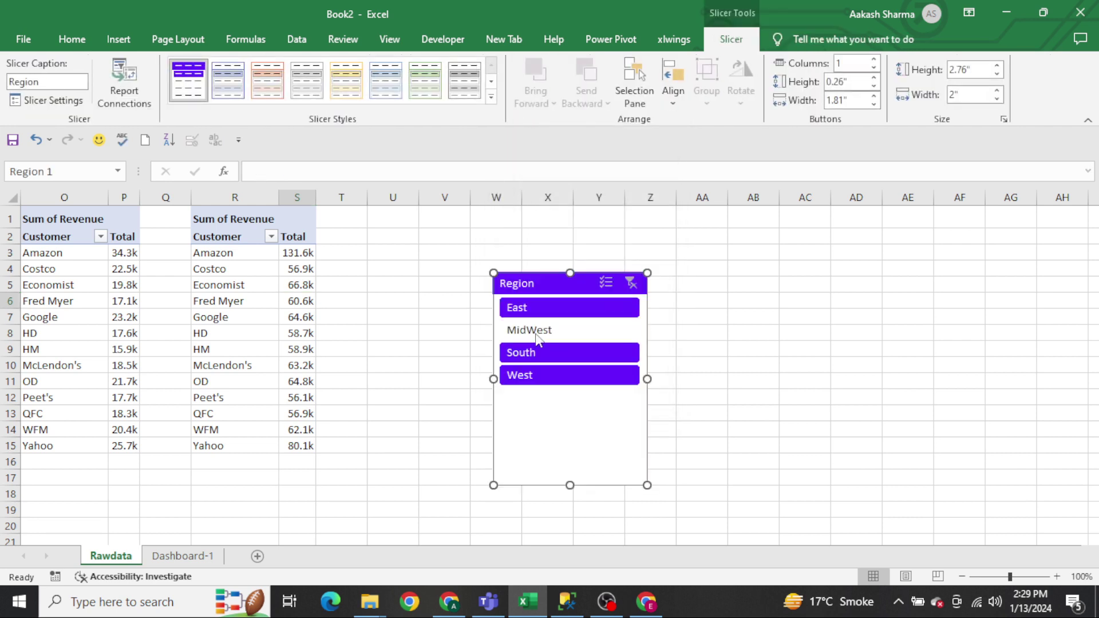
Move the Region slicer from Rawdata to the Dashboard-1 sheet, starting in column J at row 4.
{"action": "key", "text": "ctrl+x"}
{"action": "key", "text": "ctrl+Page_Down"}
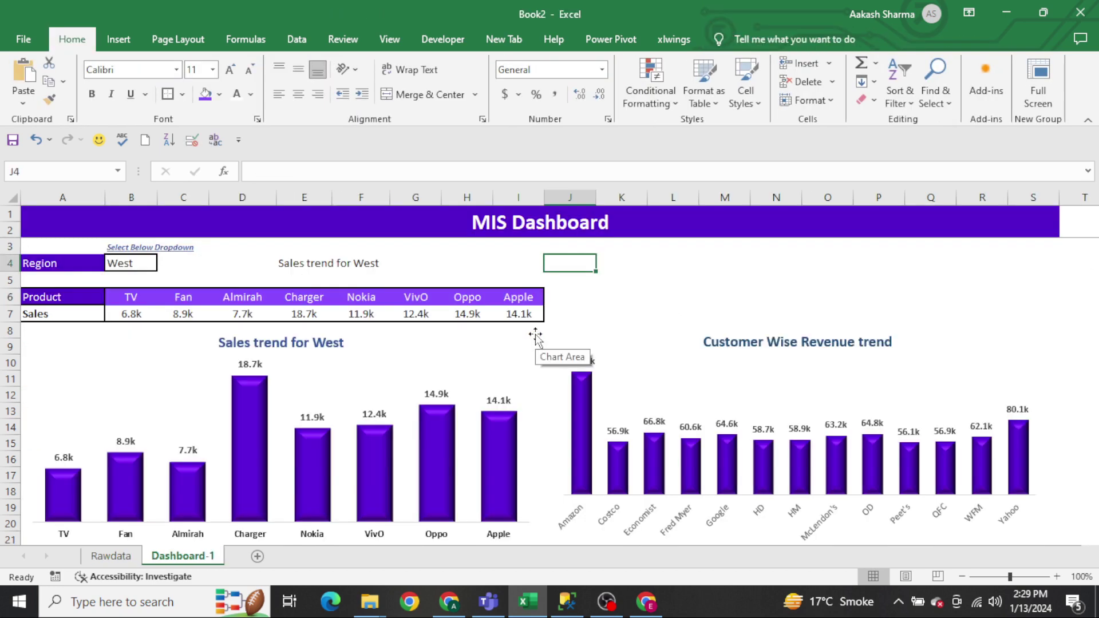
{"action": "key", "text": "ctrl+v"}
{"action": "mouse_move", "coordinate": [607, 258]}
{"action": "left_mouse_down"}
{"action": "mouse_move", "coordinate": [670, 259]}
{"action": "mouse_move", "coordinate": [619, 269]}
{"action": "mouse_move", "coordinate": [622, 259]}
{"action": "left_mouse_up"}
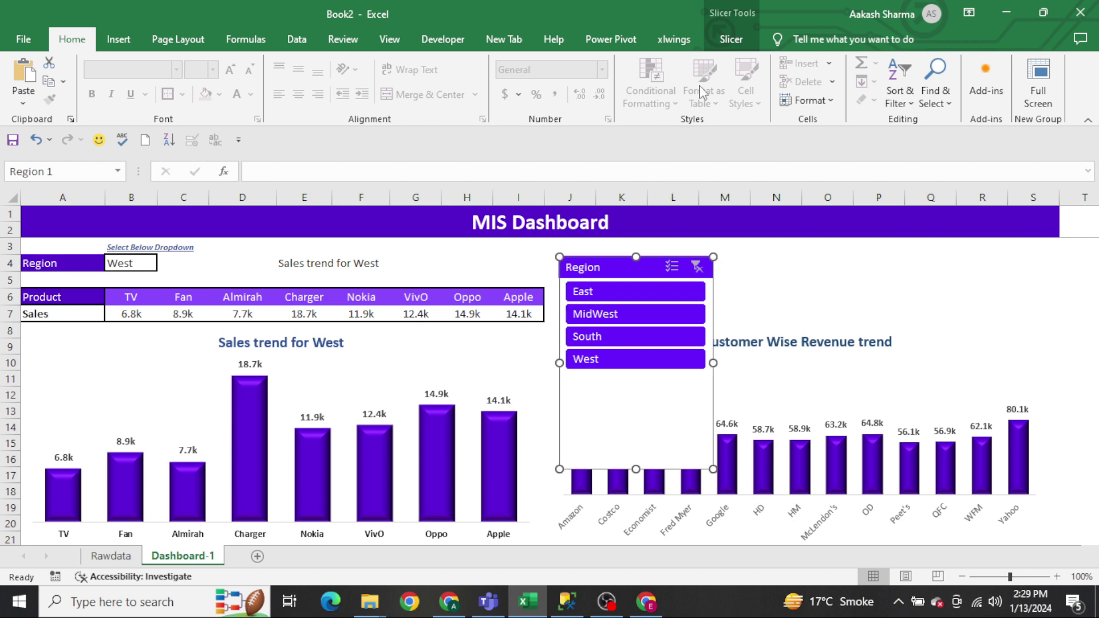
Arrange the Region slicer's buttons in 4 columns and resize it to about 0.66" high by 6.46" wide.
{"action": "left_click", "coordinate": [742, 41]}
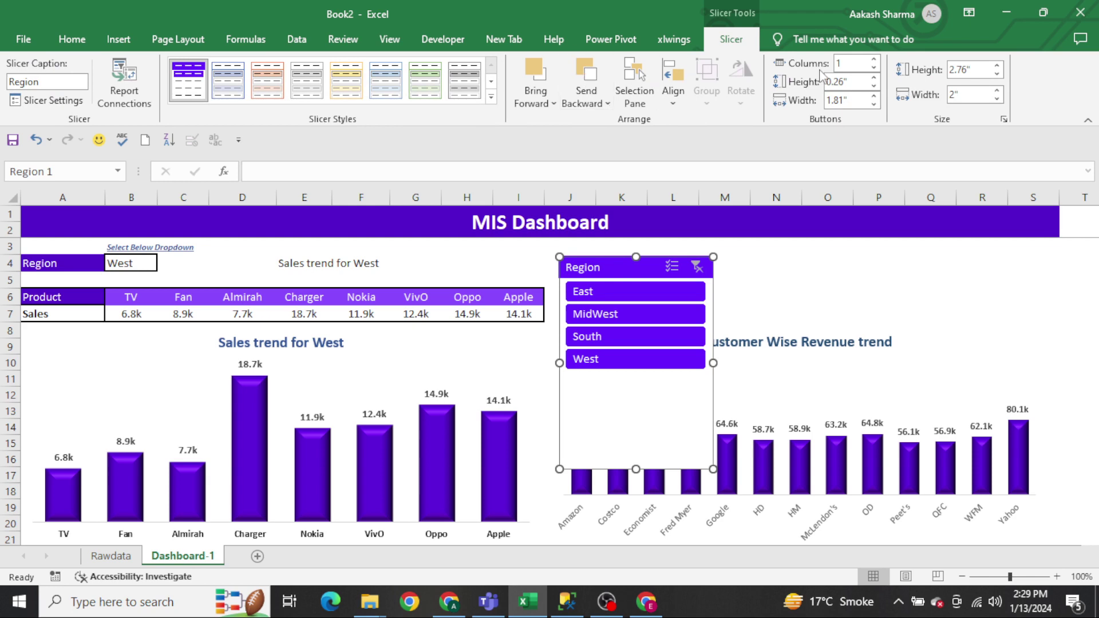
{"action": "left_click", "coordinate": [874, 59]}
{"action": "left_click", "coordinate": [874, 59]}
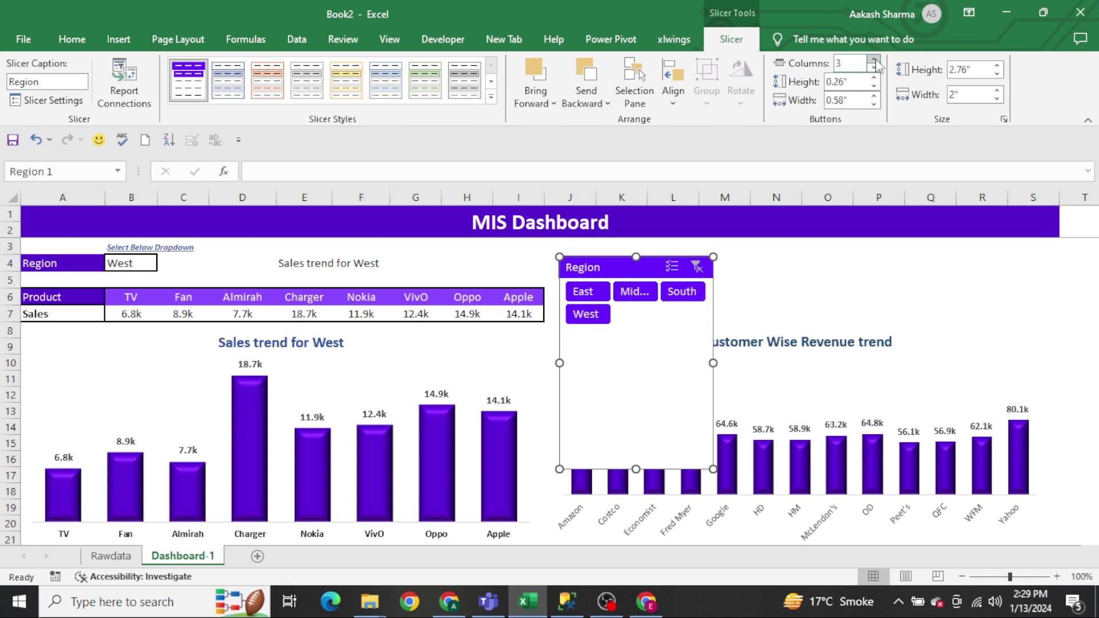
{"action": "left_click", "coordinate": [874, 59]}
{"action": "left_click_drag", "start_coordinate": [712, 468], "coordinate": [1058, 308]}
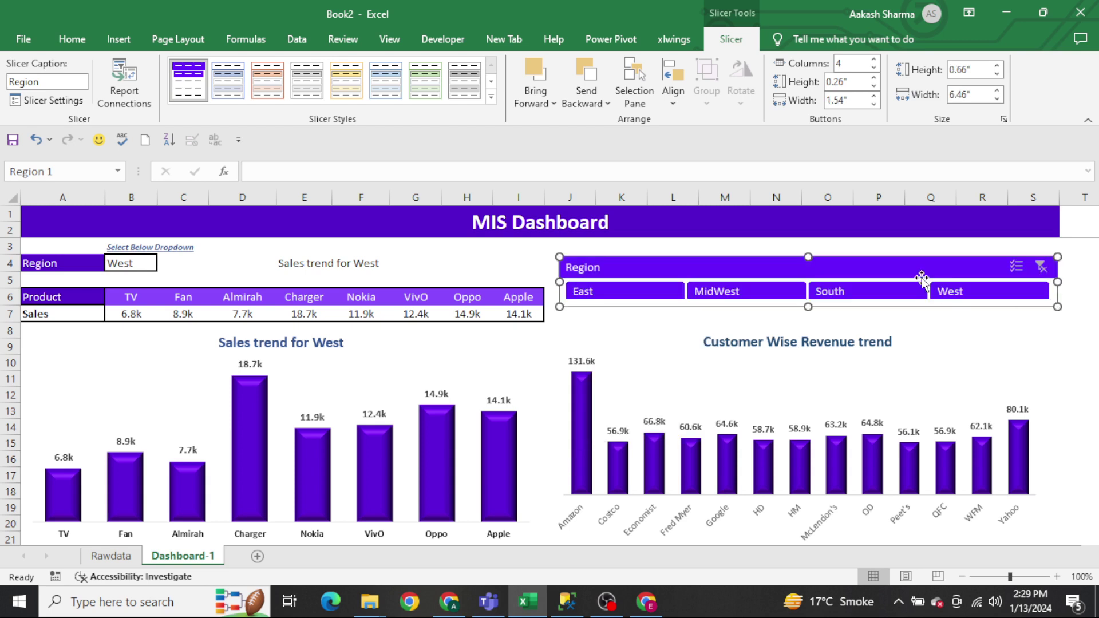
Make the Region slicer slightly taller and fine-tune the positions of the slicer and the customer chart beneath it.
{"action": "left_click_drag", "start_coordinate": [868, 260], "coordinate": [868, 254]}
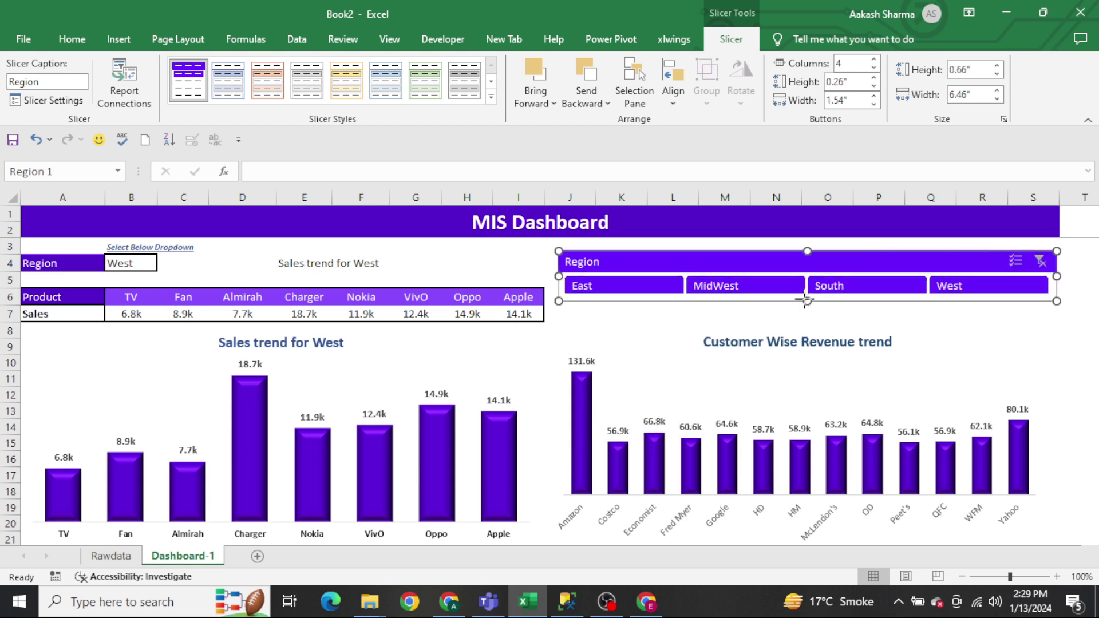
{"action": "left_click_drag", "start_coordinate": [807, 301], "coordinate": [808, 307]}
{"action": "left_click", "coordinate": [696, 361]}
{"action": "left_click_drag", "start_coordinate": [697, 361], "coordinate": [694, 354]}
{"action": "left_click", "coordinate": [658, 245]}
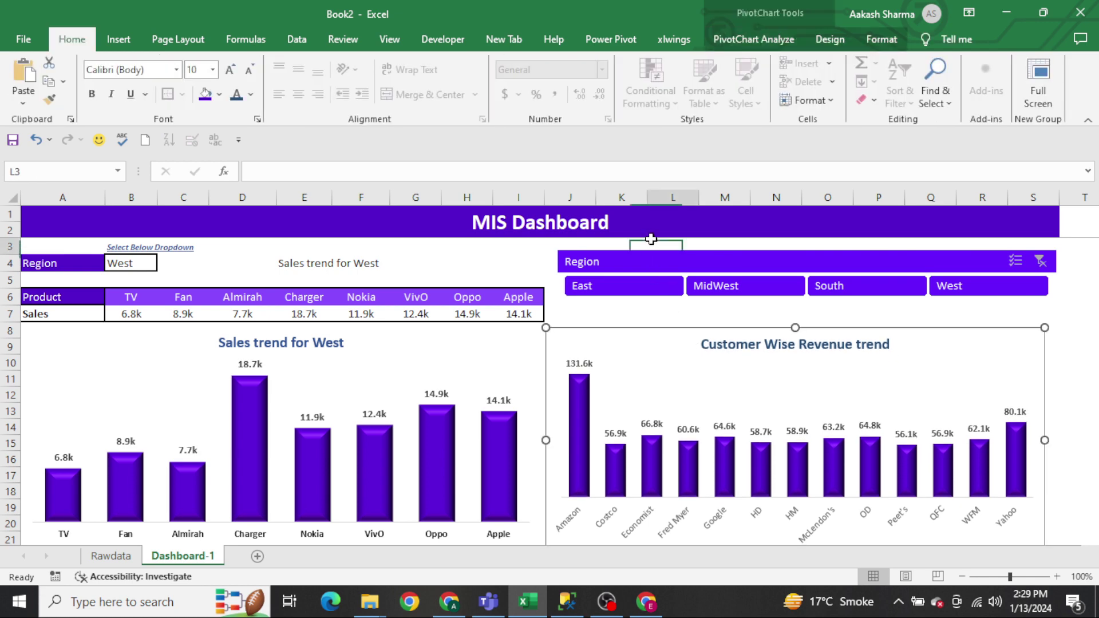
{"action": "left_click", "coordinate": [637, 246]}
{"action": "left_click", "coordinate": [616, 260]}
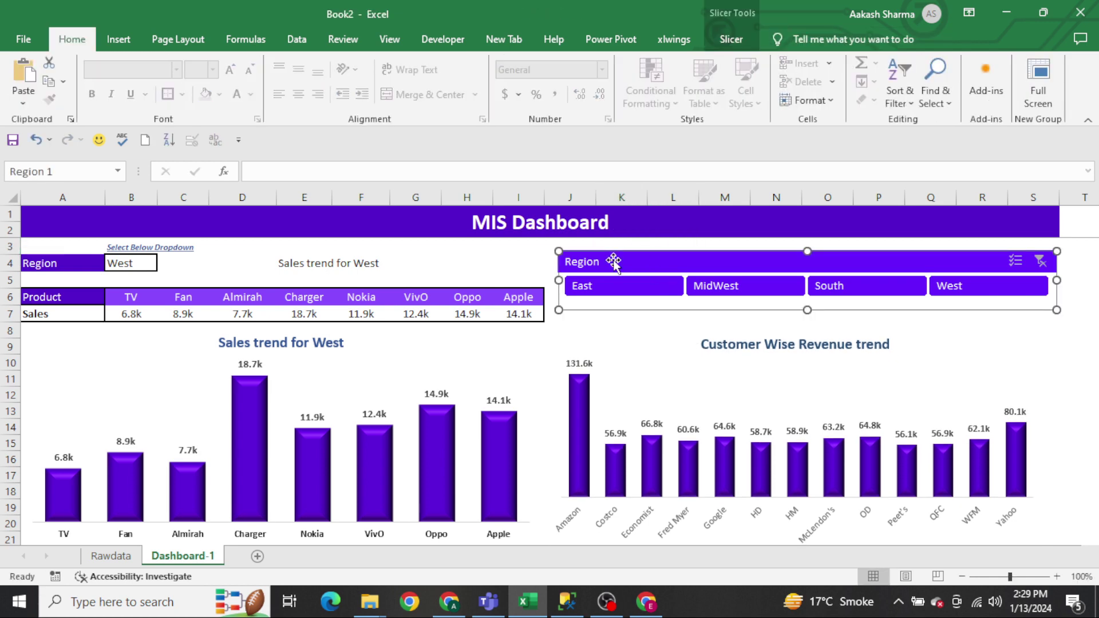
{"action": "left_click_drag", "start_coordinate": [616, 260], "coordinate": [613, 270]}
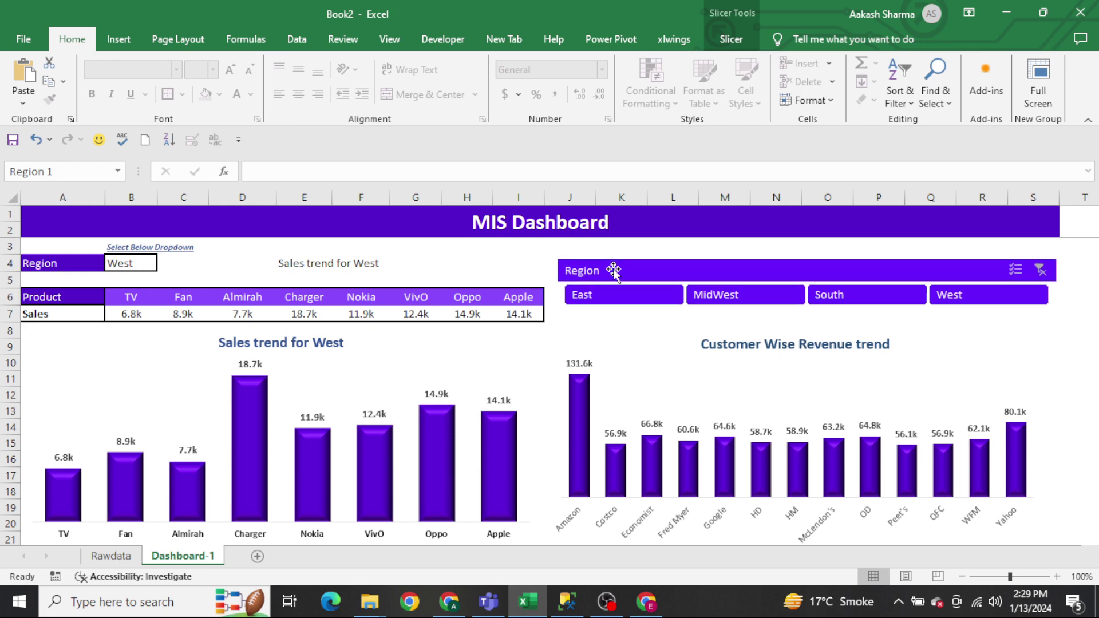
Filter the customer revenue chart to MidWest and East together with the Region slicer.
{"action": "left_click", "coordinate": [526, 245]}
{"action": "left_click", "coordinate": [719, 297]}
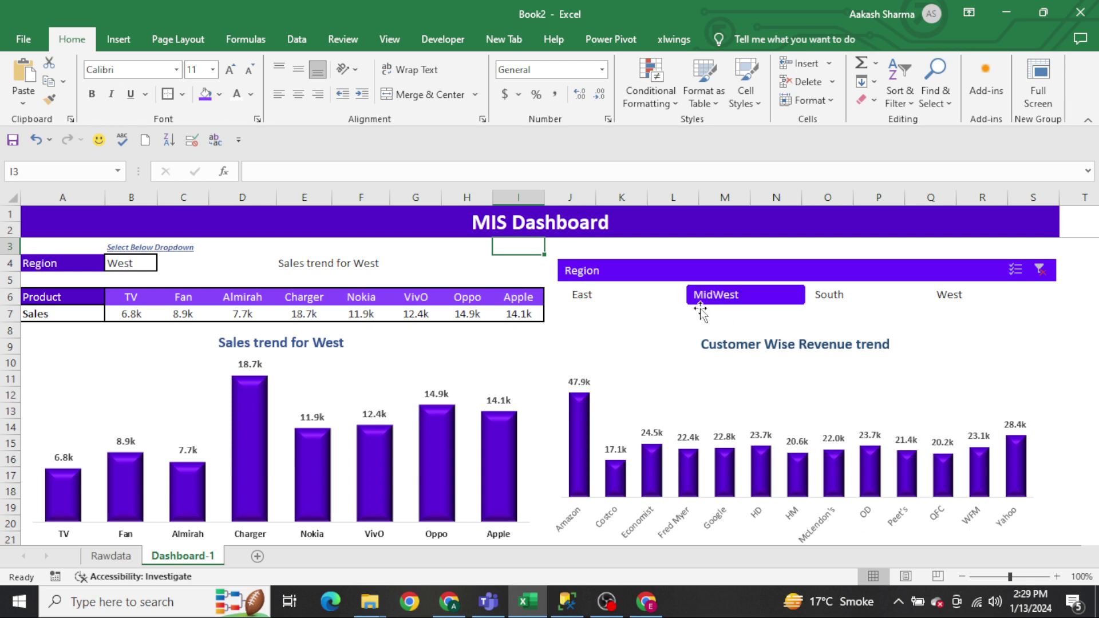
{"action": "left_click", "coordinate": [590, 303], "text": "ctrl"}
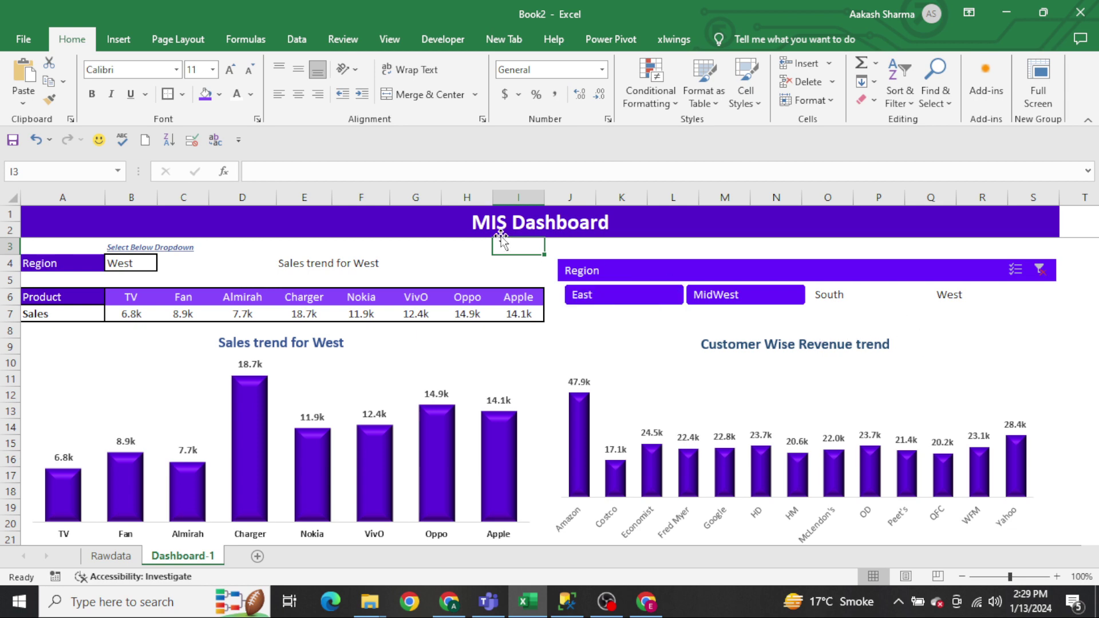
Review the slicer elements defined in the Region slicer's custom style, Slicer Style 1.
{"action": "left_click", "coordinate": [650, 270]}
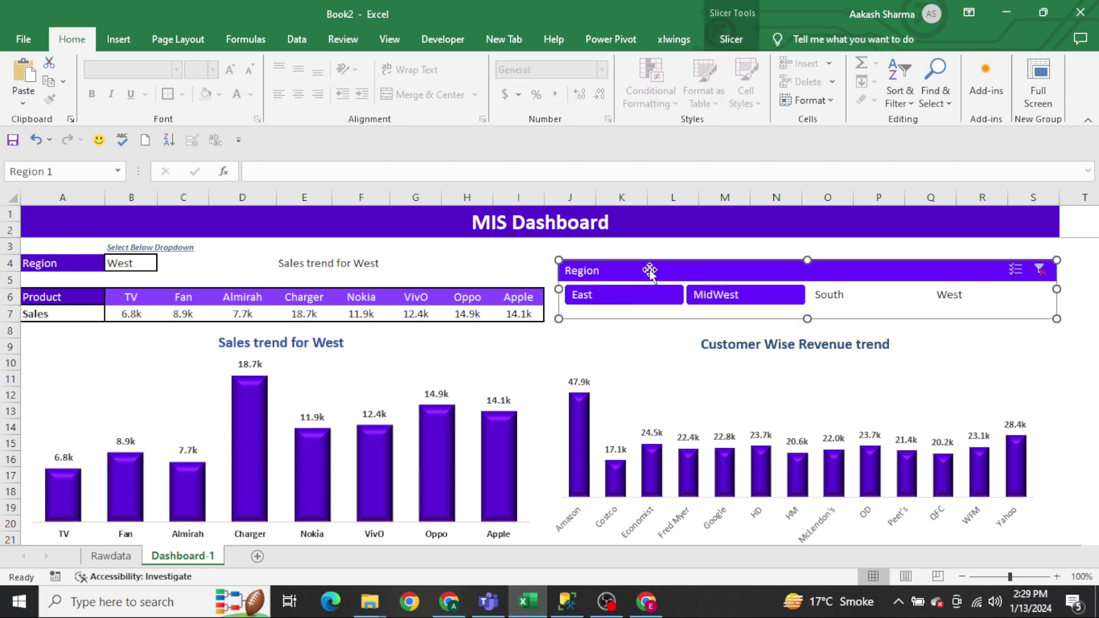
{"action": "left_click", "coordinate": [731, 39]}
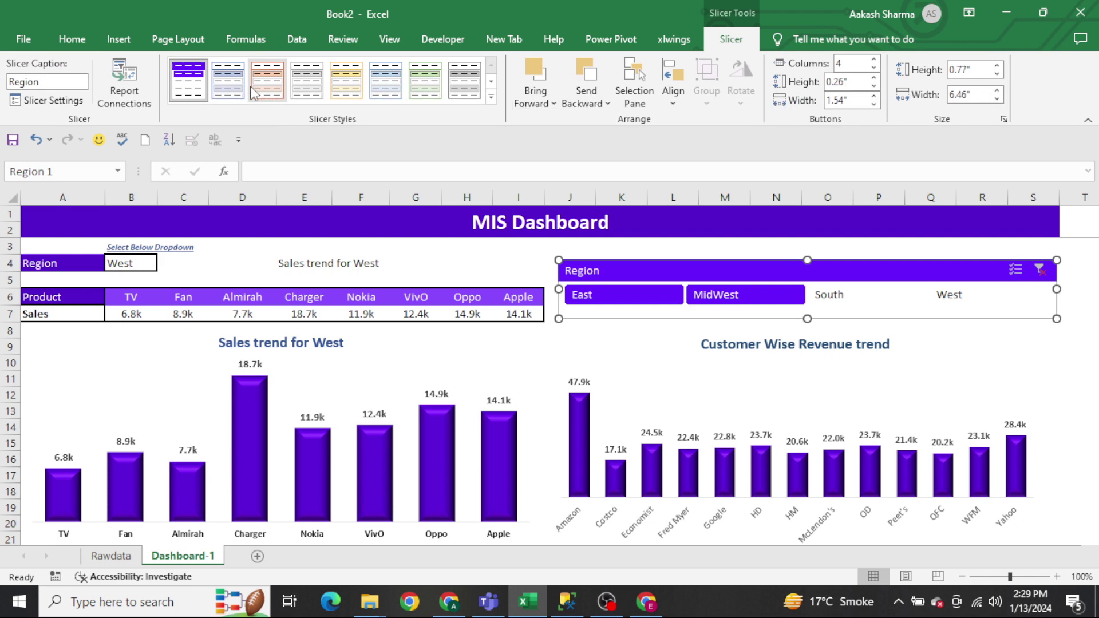
{"action": "right_click", "coordinate": [189, 91]}
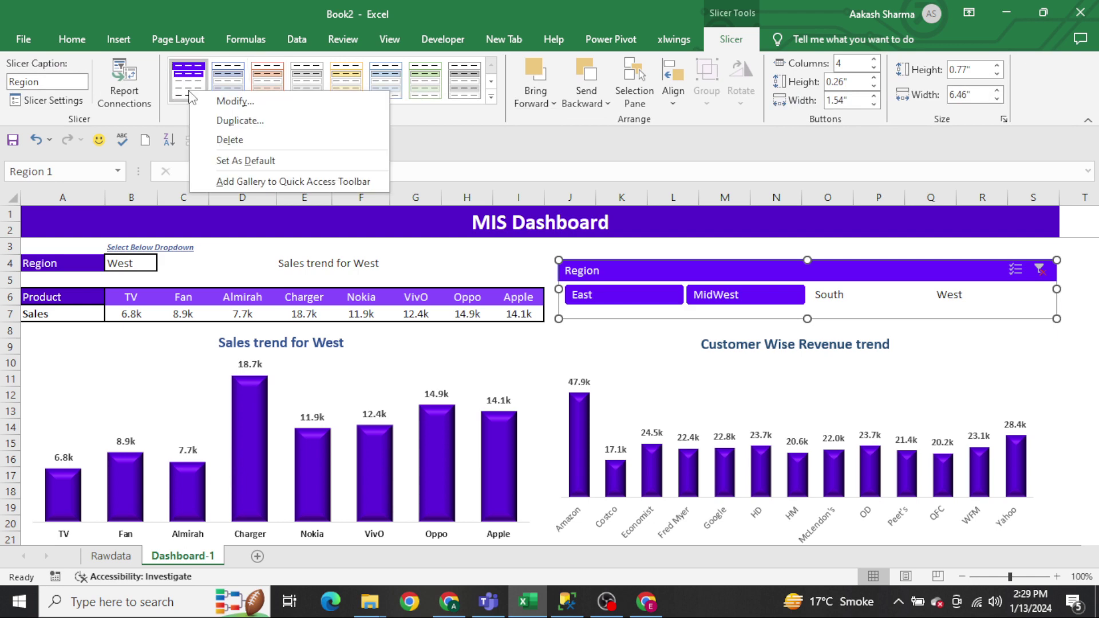
{"action": "left_click", "coordinate": [235, 101]}
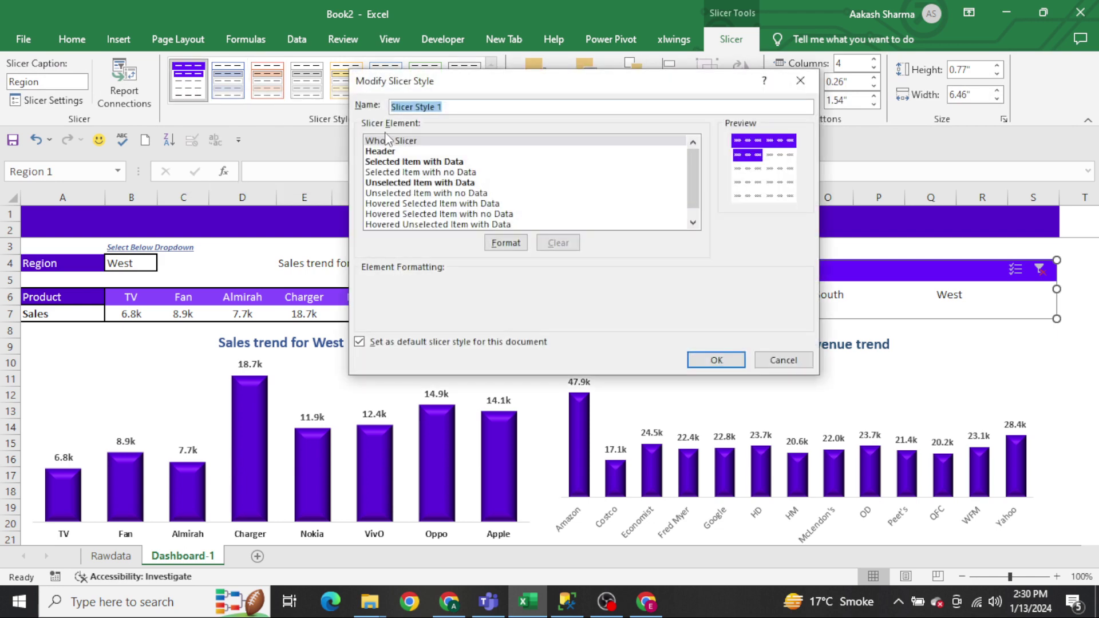
{"action": "key", "text": "Return"}
Examine the font and fill options and the header, selected and unselected item elements of a new slicer style, and discard it.
{"action": "left_click", "coordinate": [491, 98]}
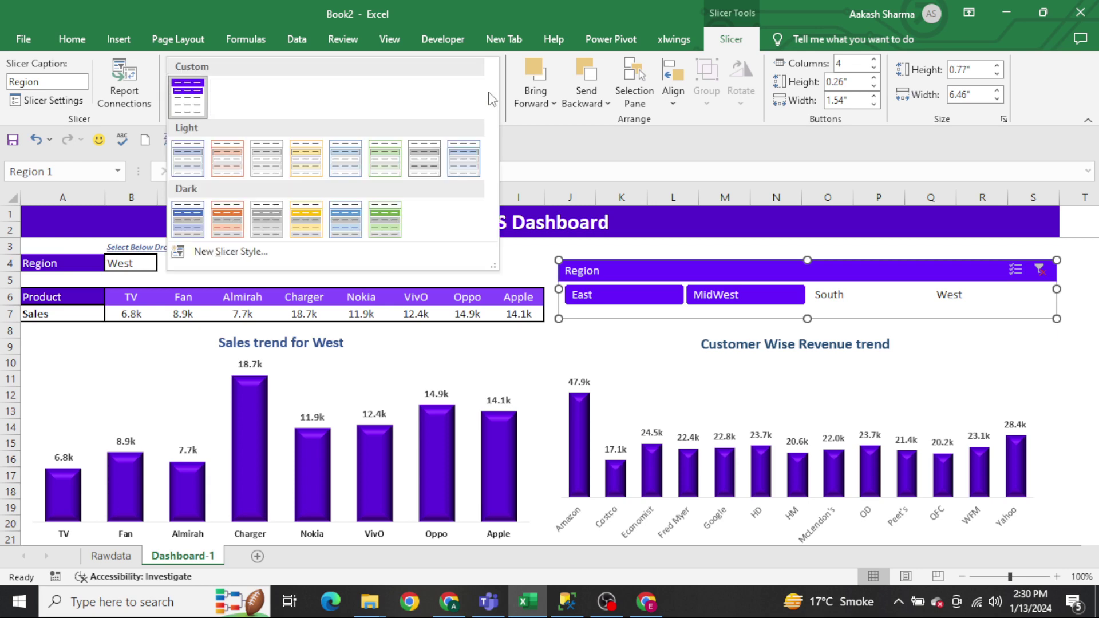
{"action": "left_click", "coordinate": [245, 252]}
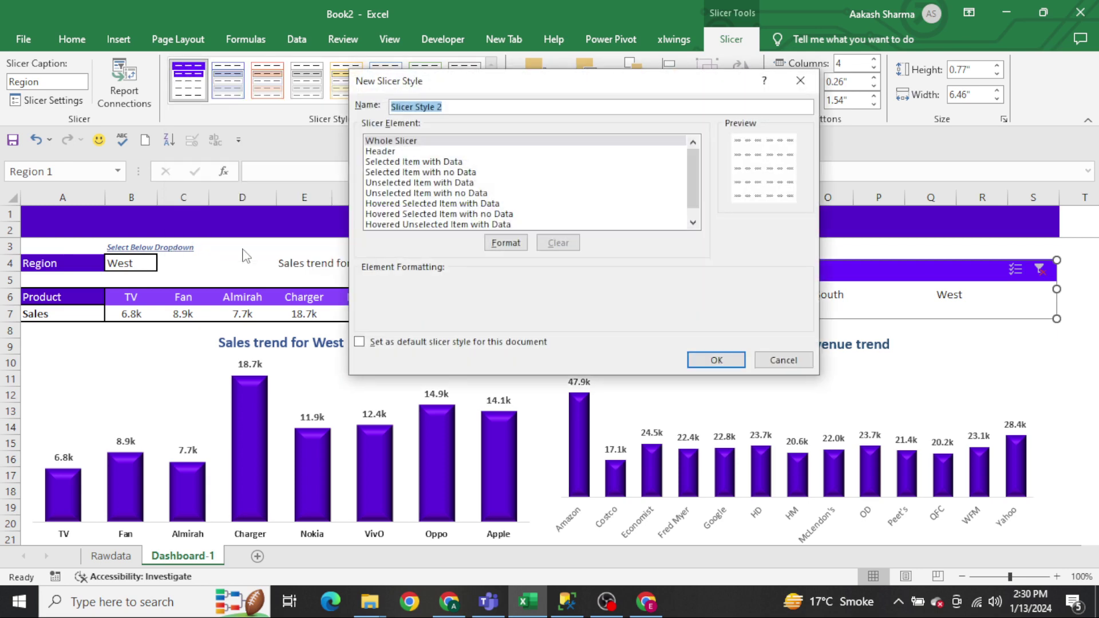
{"action": "left_click", "coordinate": [509, 243]}
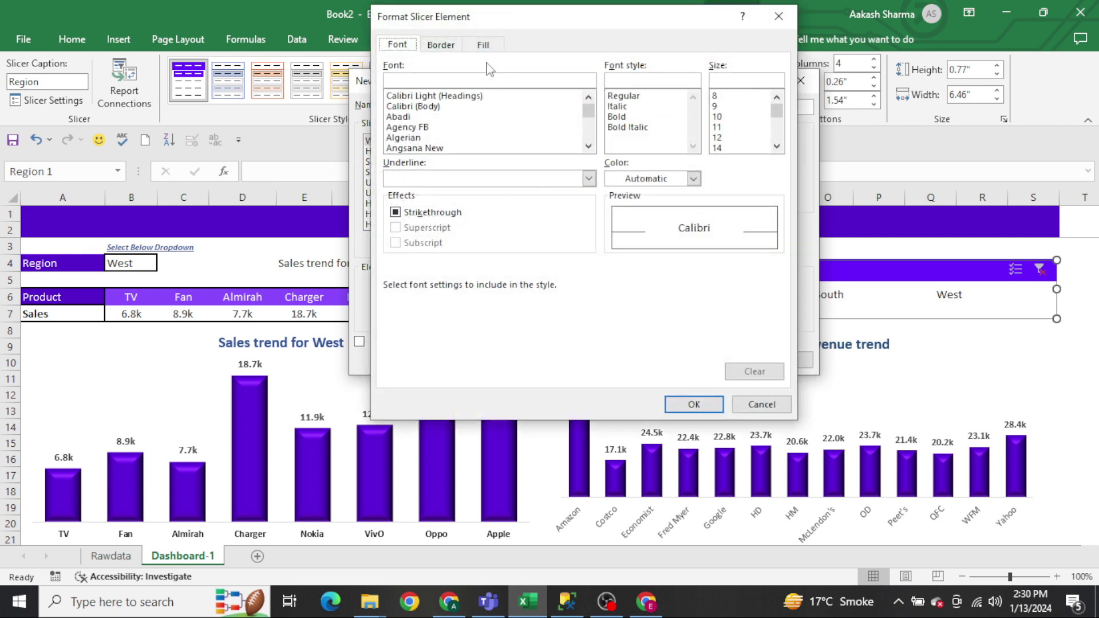
{"action": "left_click", "coordinate": [481, 46]}
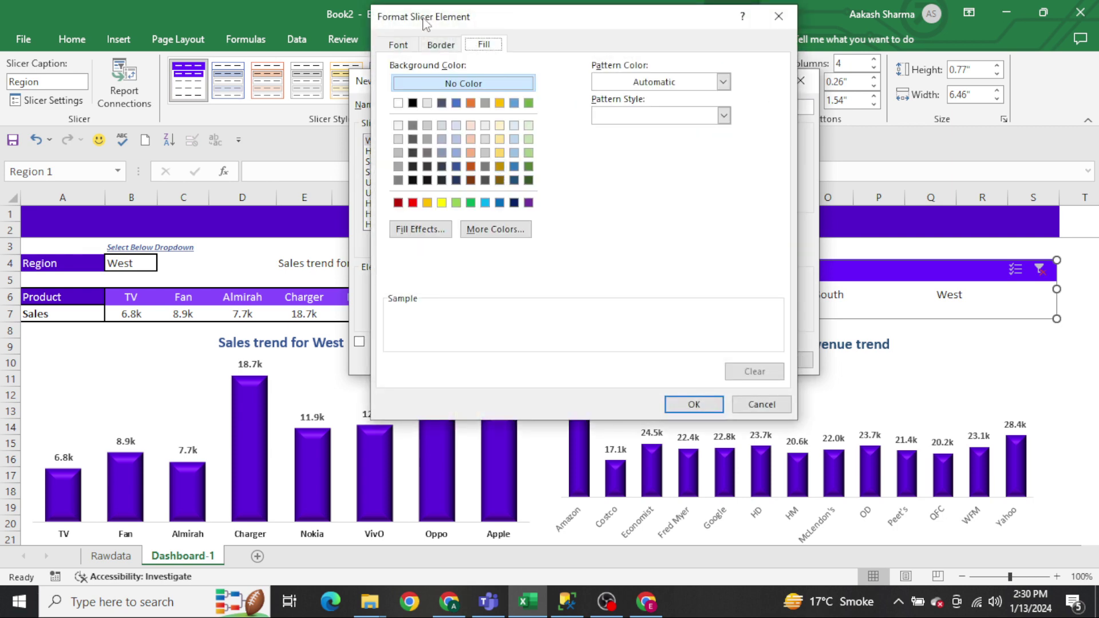
{"action": "left_click", "coordinate": [398, 46]}
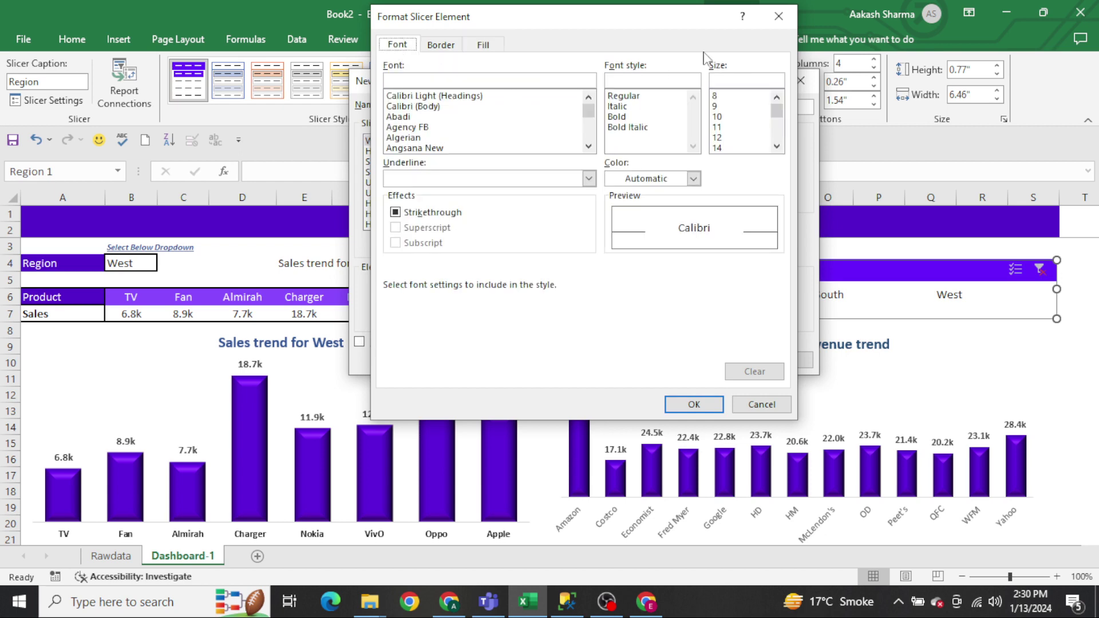
{"action": "left_click", "coordinate": [778, 16]}
{"action": "left_click", "coordinate": [382, 152]}
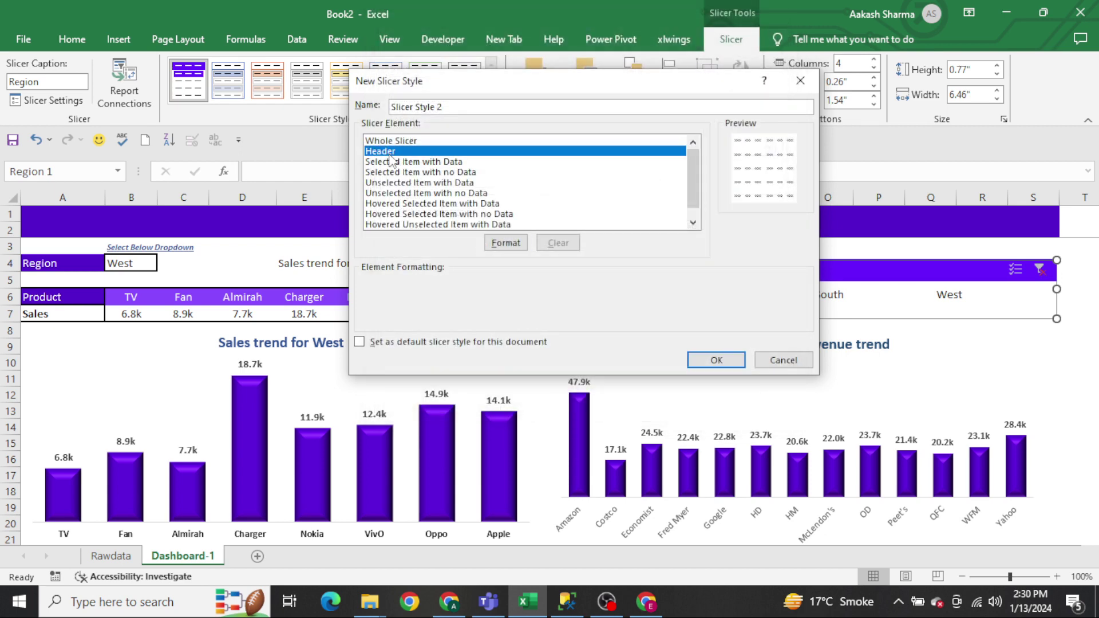
{"action": "left_click_drag", "start_coordinate": [483, 88], "coordinate": [218, 112]}
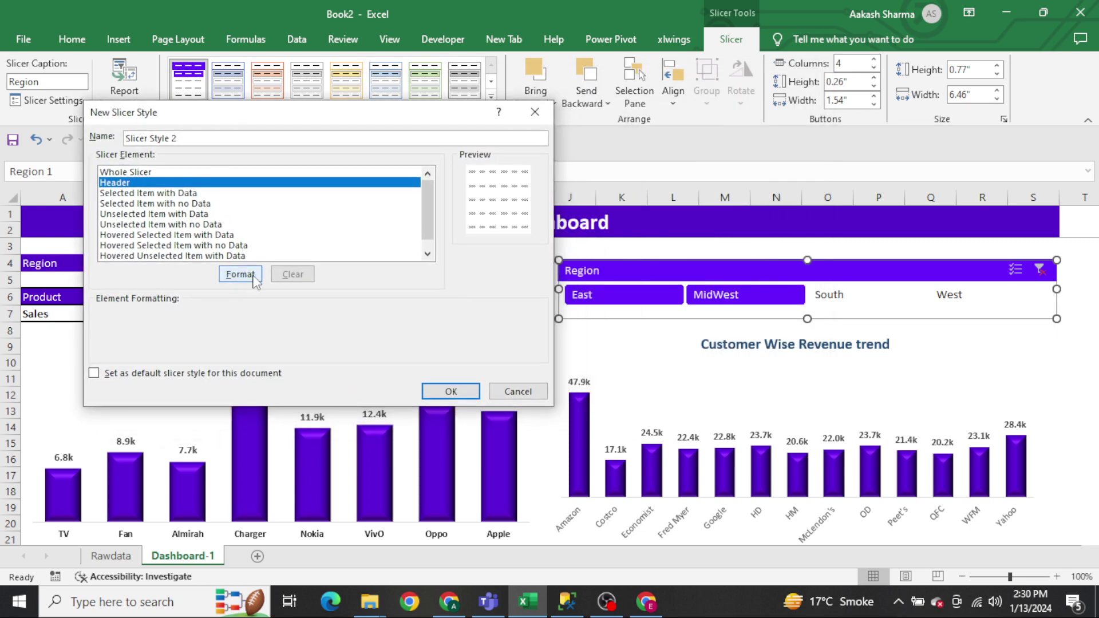
{"action": "left_click", "coordinate": [150, 195]}
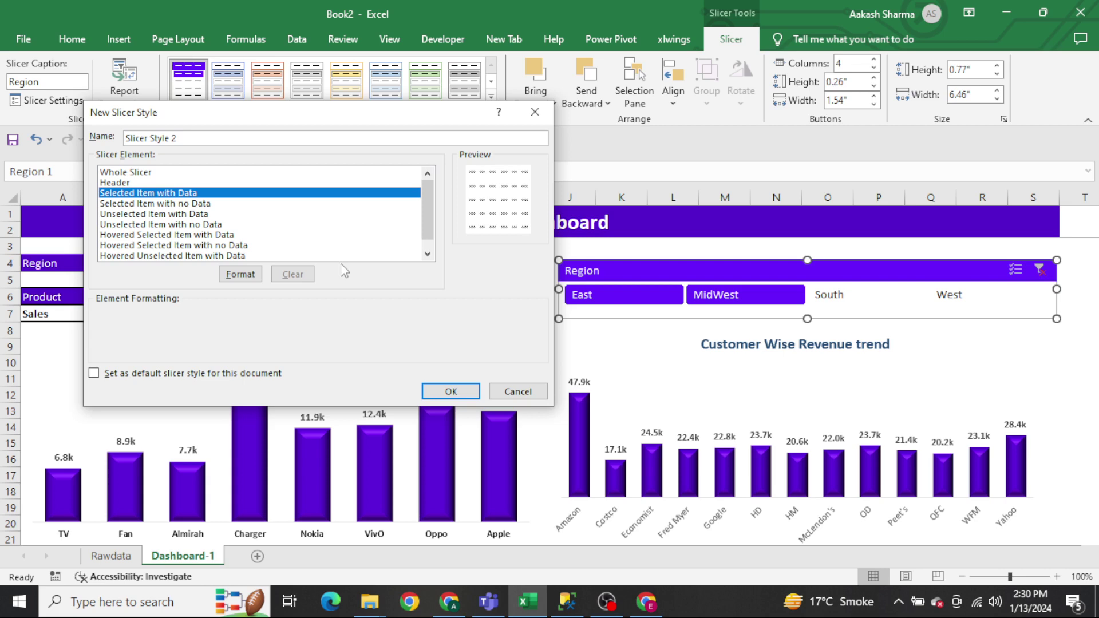
{"action": "left_click", "coordinate": [160, 215]}
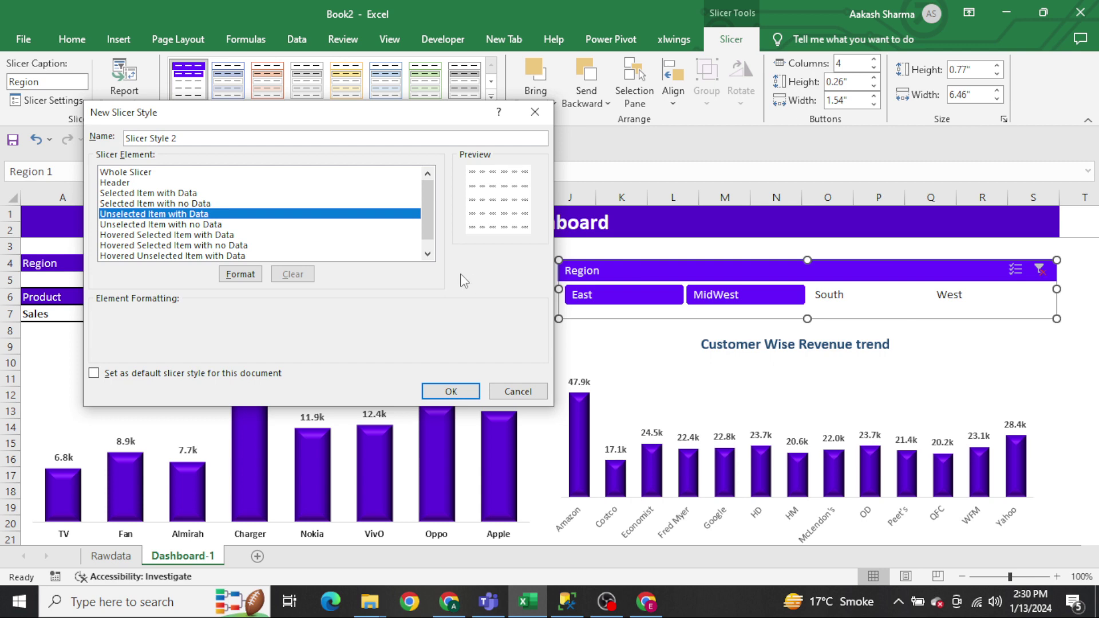
{"action": "left_click", "coordinate": [518, 391]}
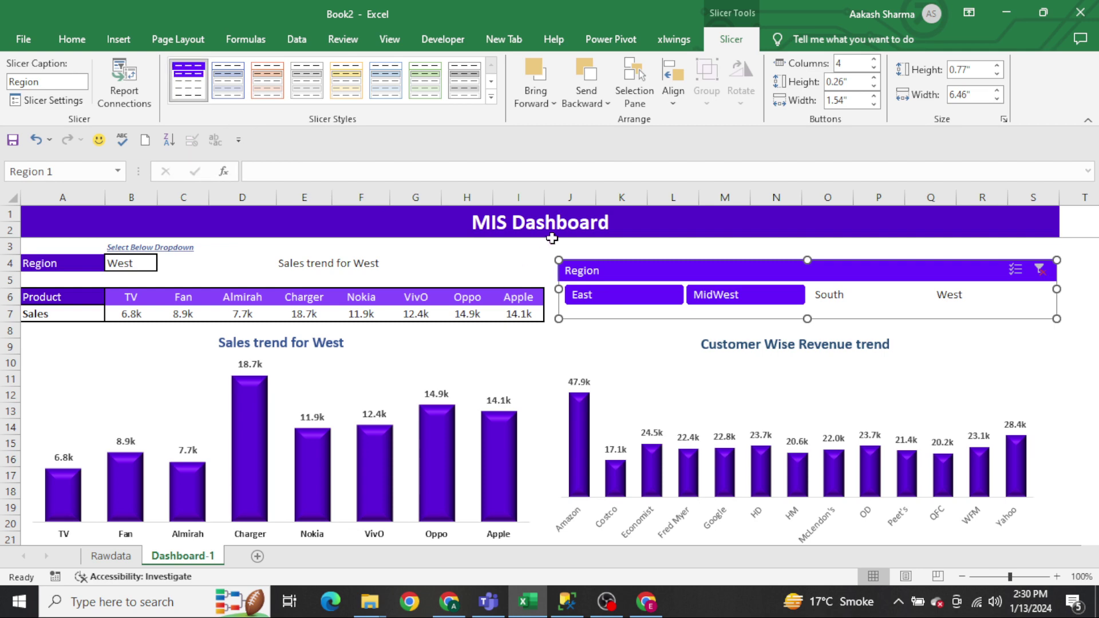
Try the East, South and MidWest filters in the Region slicer and finish with West selected.
{"action": "left_click_drag", "start_coordinate": [553, 241], "coordinate": [561, 234]}
{"action": "left_click", "coordinate": [632, 294]}
{"action": "left_click", "coordinate": [835, 298]}
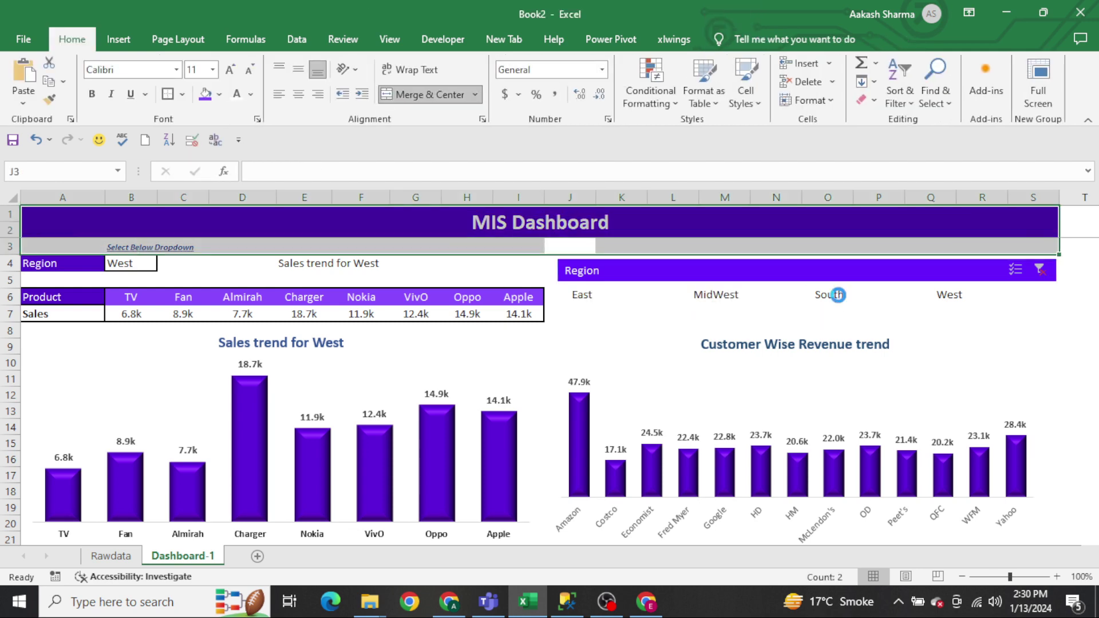
{"action": "left_click", "coordinate": [695, 301]}
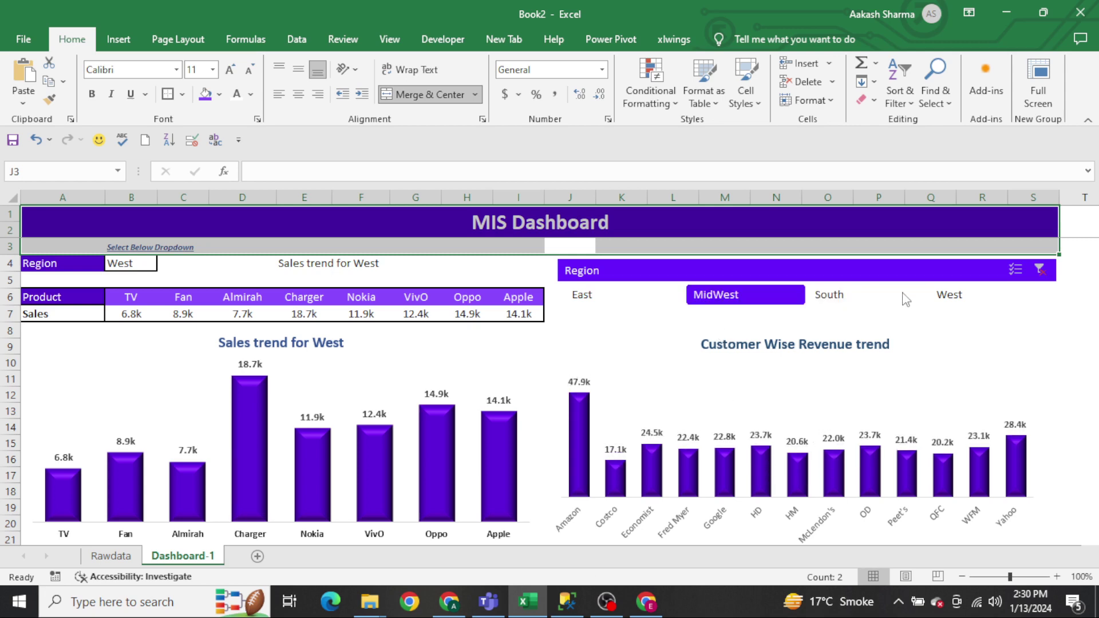
{"action": "left_click", "coordinate": [947, 300]}
Hide the "Sales trend for" helper text in cell E4 by colouring its font white.
{"action": "left_click", "coordinate": [471, 262]}
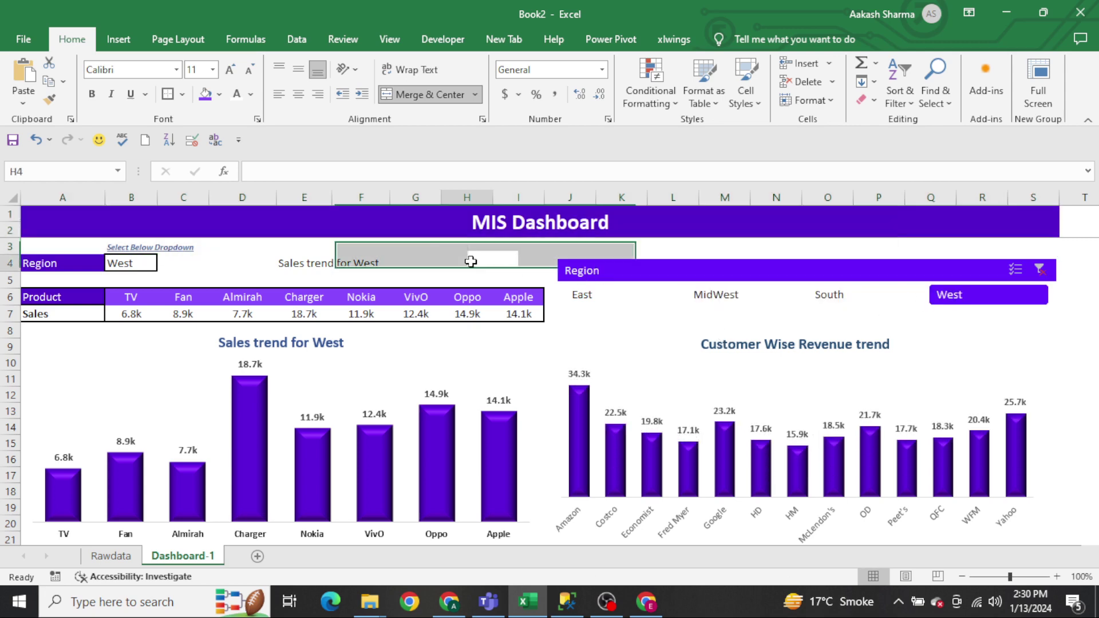
{"action": "key", "text": "Left"}
{"action": "key", "text": "Left"}
{"action": "key", "text": "Left"}
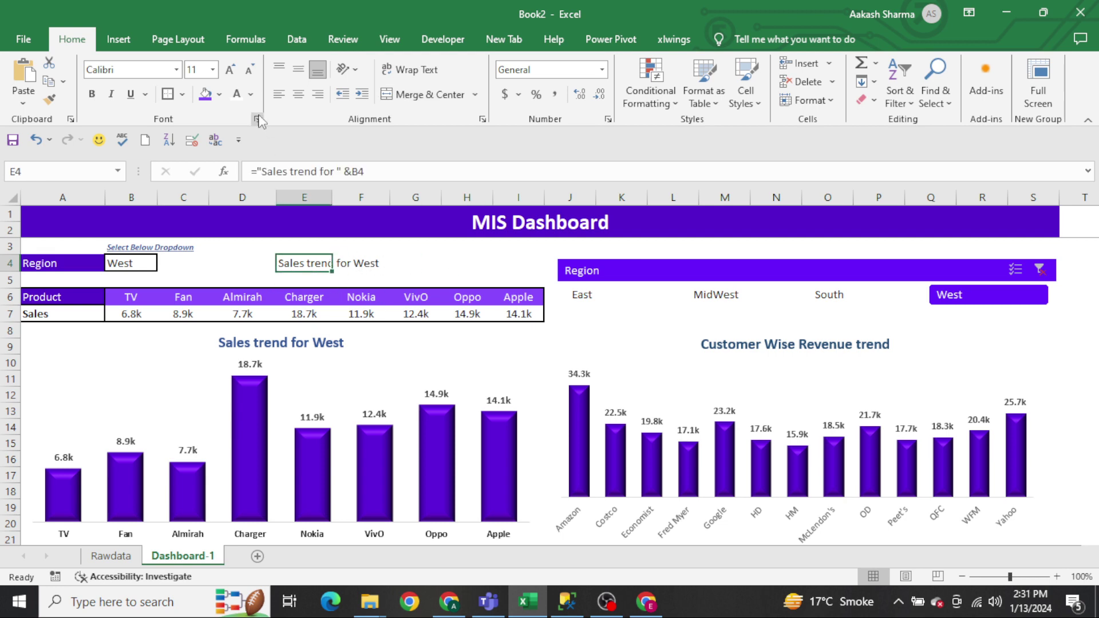
{"action": "left_click", "coordinate": [237, 96]}
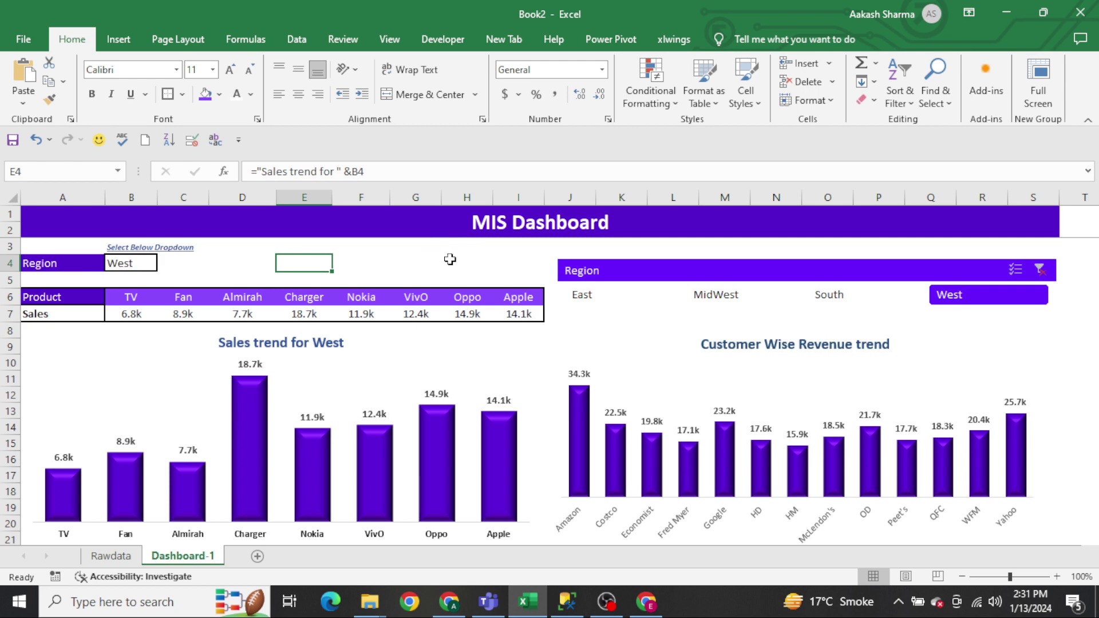
Select the MIS Dashboard title, display the dashboard in full-screen view and close the Format Shape pane.
{"action": "left_click", "coordinate": [450, 259]}
{"action": "key", "text": "Left"}
{"action": "key", "text": "Left"}
{"action": "key", "text": "Left"}
{"action": "key", "text": "Left"}
{"action": "key", "text": "Left"}
{"action": "key", "text": "Left"}
{"action": "key", "text": "Left"}
{"action": "key", "text": "Up"}
{"action": "key", "text": "Up"}
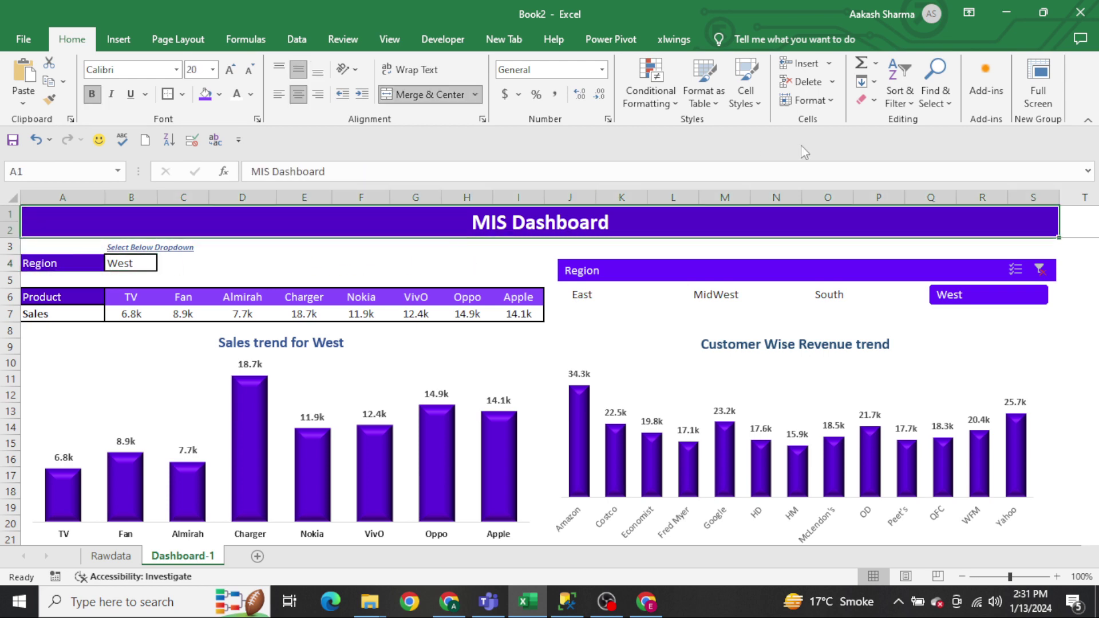
{"action": "left_click", "coordinate": [1037, 80]}
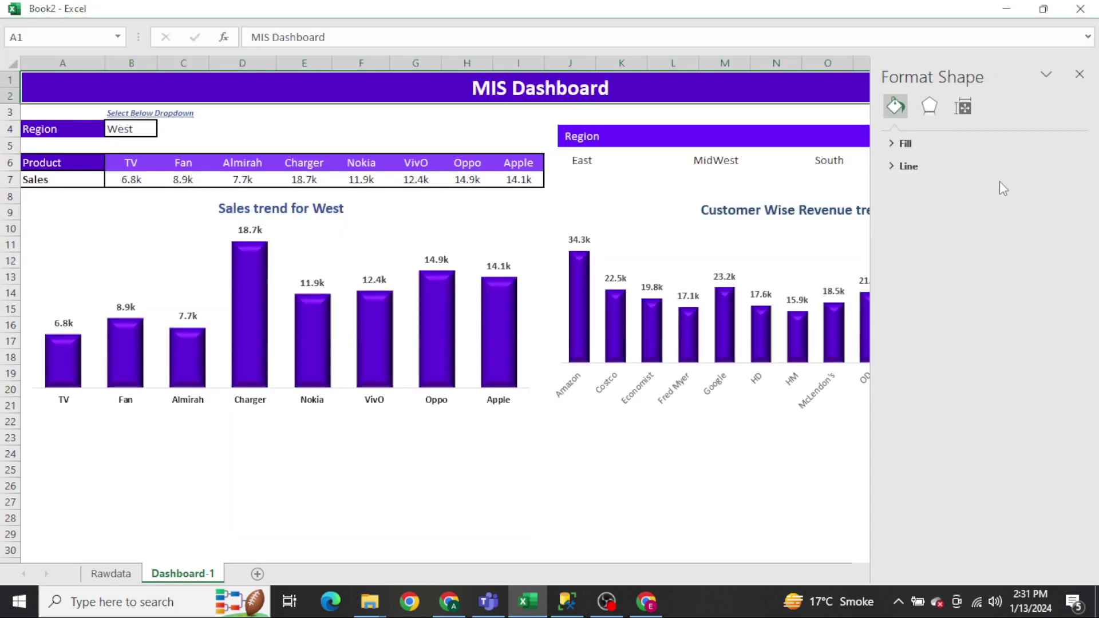
{"action": "left_click", "coordinate": [1080, 75]}
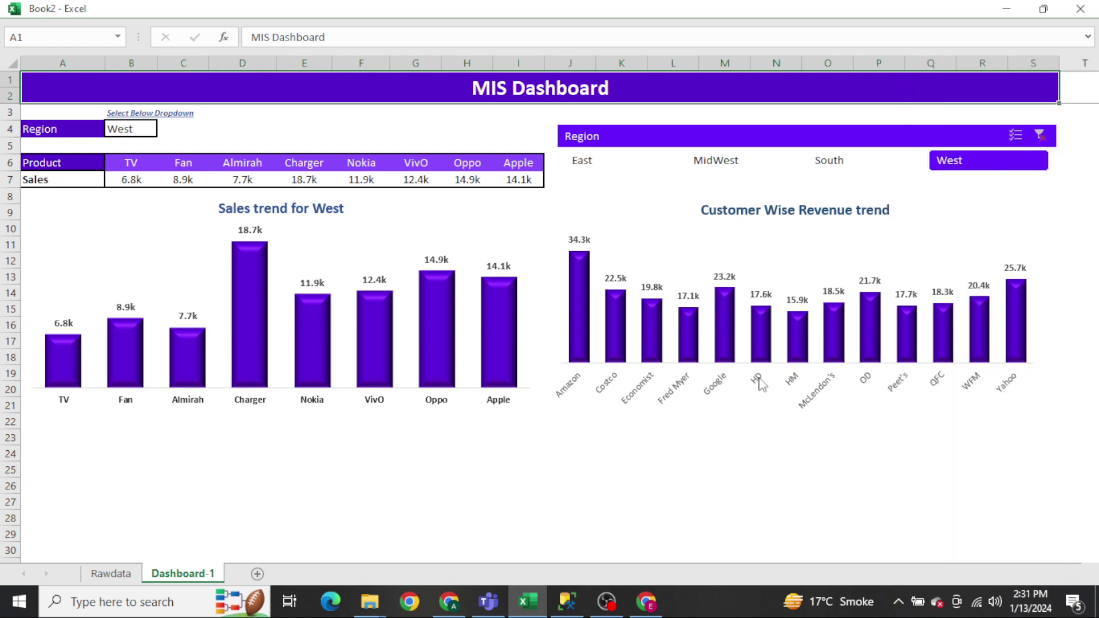
Nudge the Customer Wise Revenue trend chart slightly downward beneath the Region slicer.
{"action": "left_click", "coordinate": [680, 435]}
{"action": "left_click", "coordinate": [648, 417]}
{"action": "left_click_drag", "start_coordinate": [648, 417], "coordinate": [653, 422]}
{"action": "left_click", "coordinate": [632, 395]}
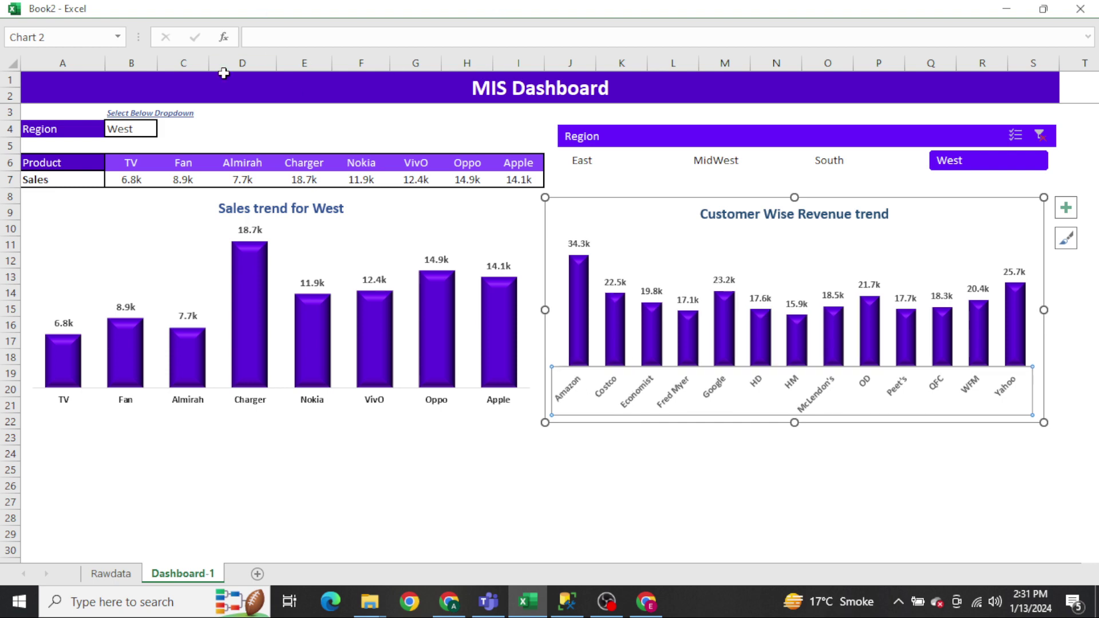
Leave full-screen view, maximize the workbook window and set the font colour of the empty cell L23 to black.
{"action": "key", "text": "Escape"}
{"action": "key", "text": "Escape"}
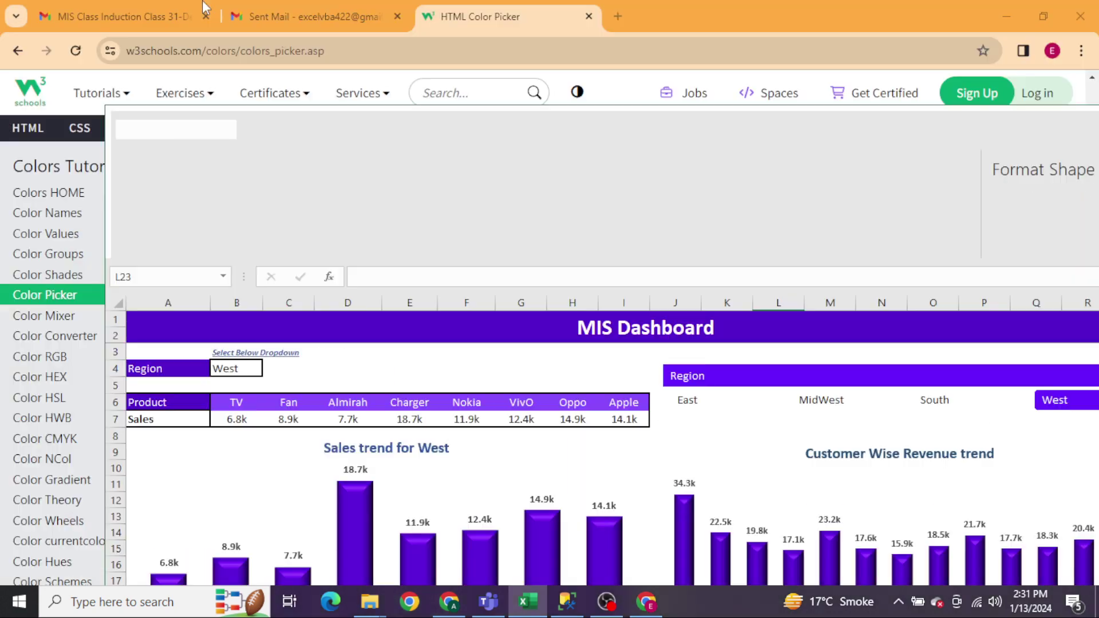
{"action": "double_click", "coordinate": [205, 7]}
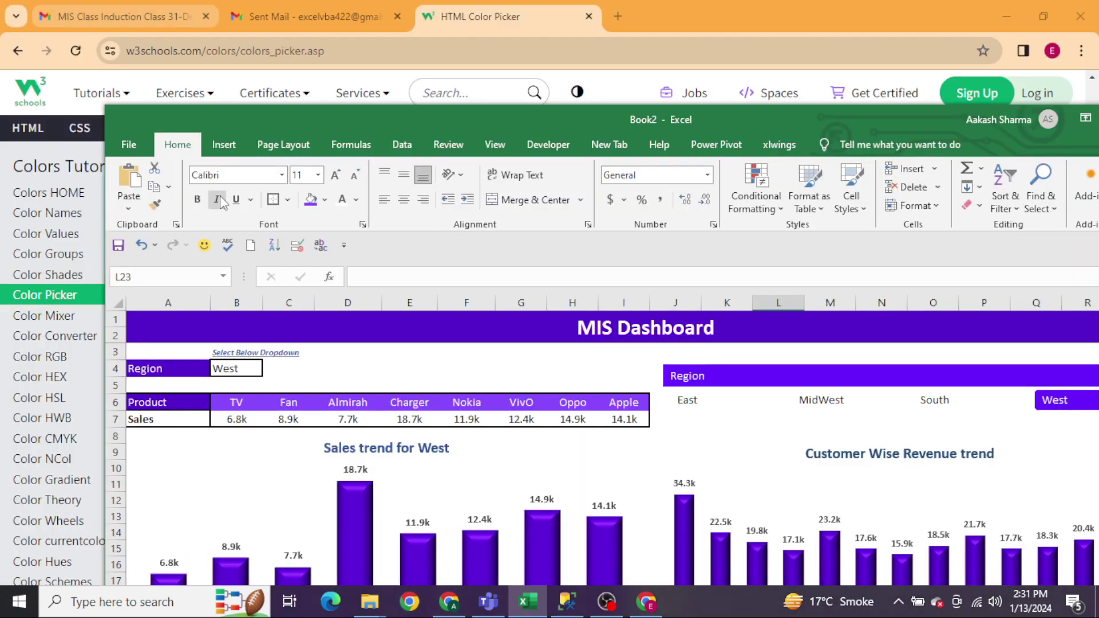
{"action": "key", "text": "super+Up"}
{"action": "left_click", "coordinate": [251, 93]}
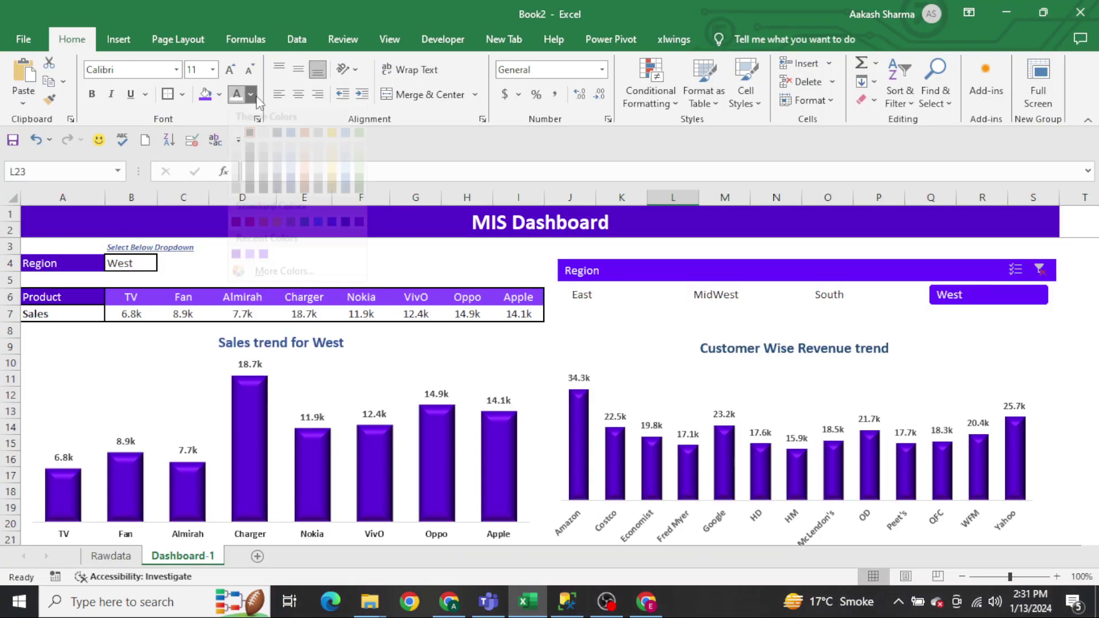
{"action": "left_click", "coordinate": [251, 208]}
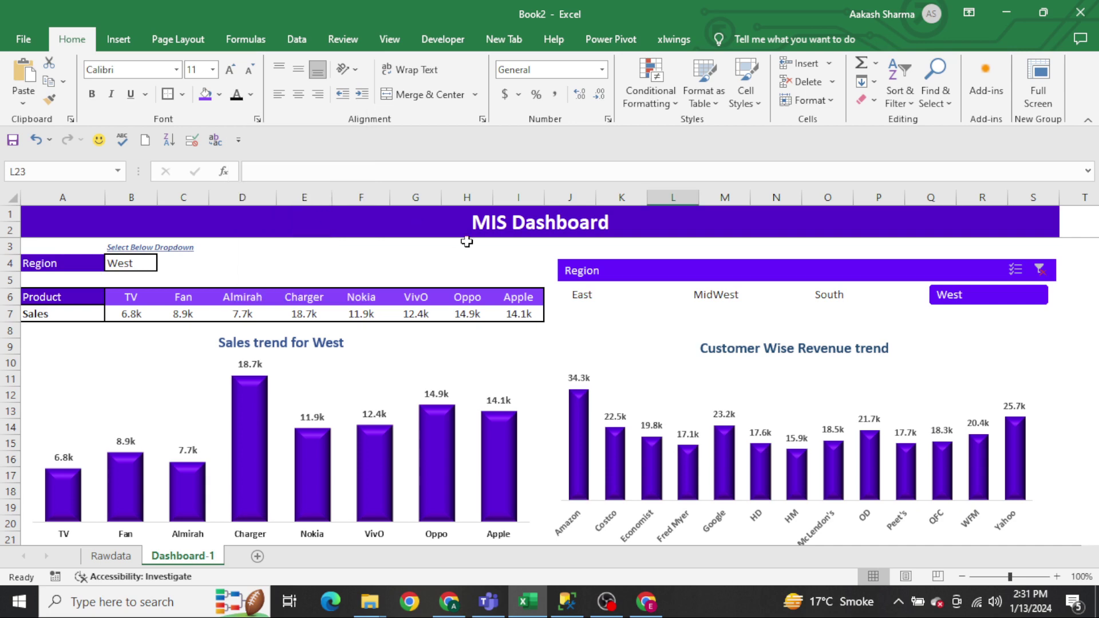
Return to full-screen view and shift the Customer Wise Revenue trend chart a little further down.
{"action": "left_click", "coordinate": [1055, 105]}
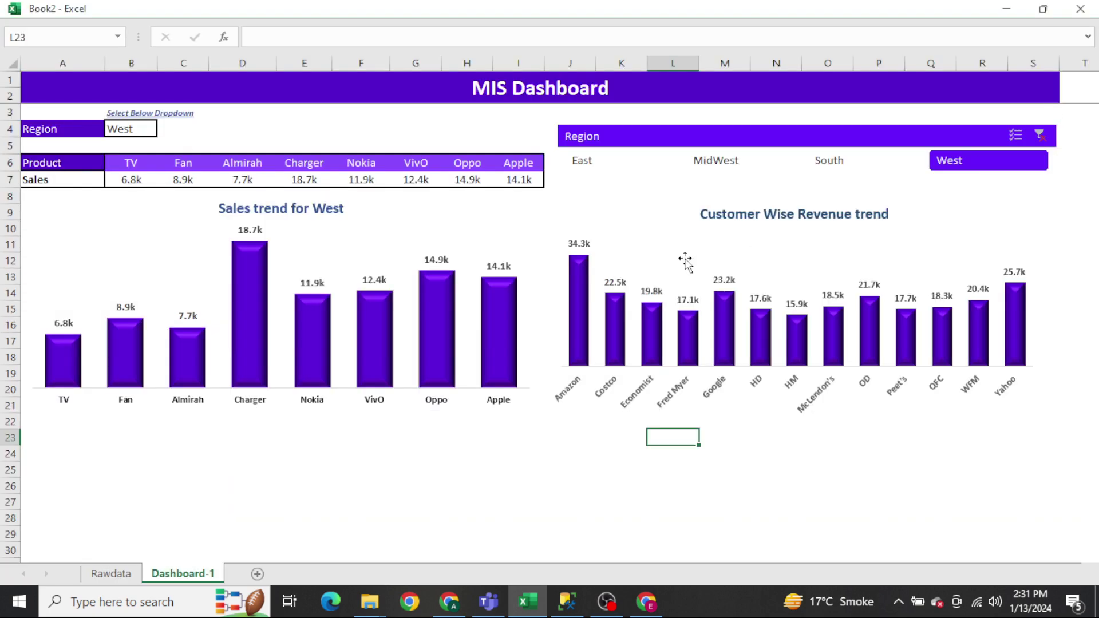
{"action": "left_click", "coordinate": [608, 427]}
{"action": "left_click", "coordinate": [582, 412]}
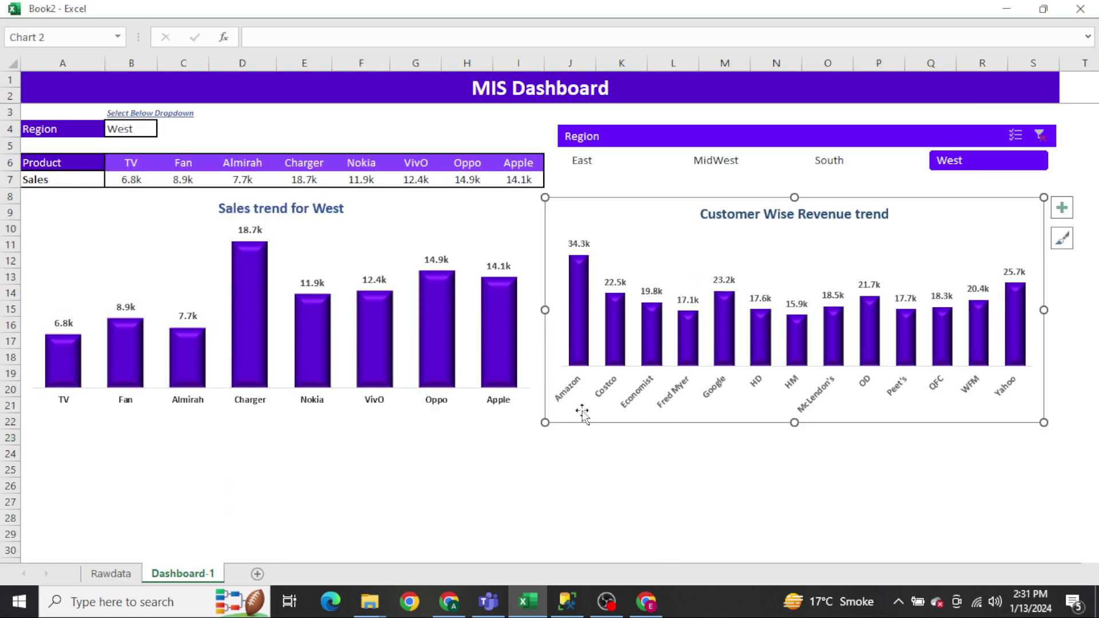
{"action": "left_click_drag", "start_coordinate": [582, 413], "coordinate": [581, 416]}
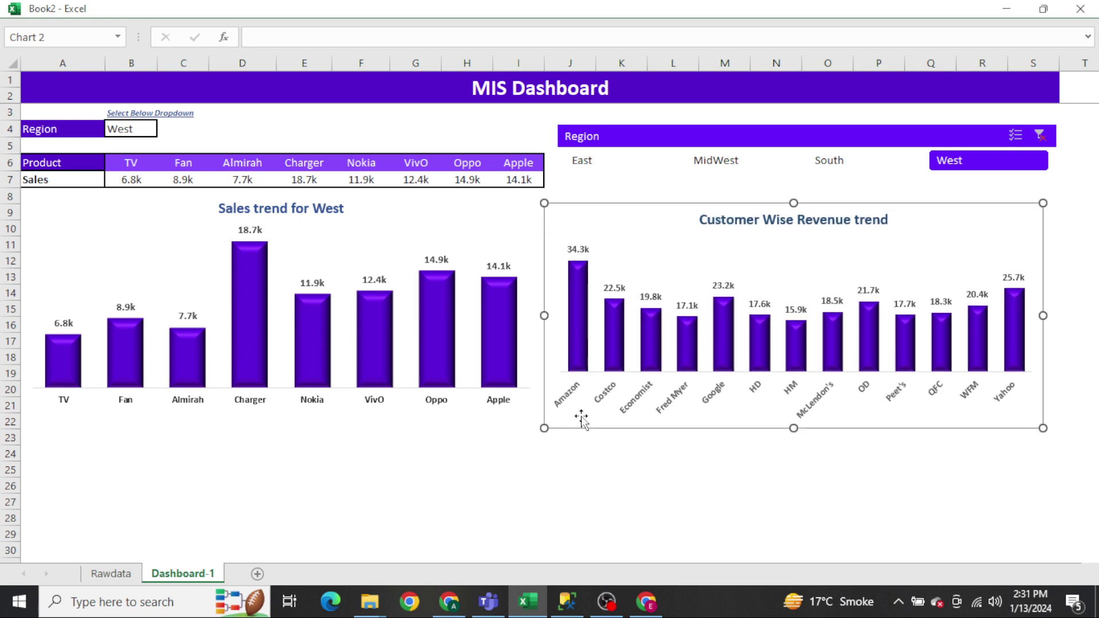
{"action": "left_click", "coordinate": [500, 514]}
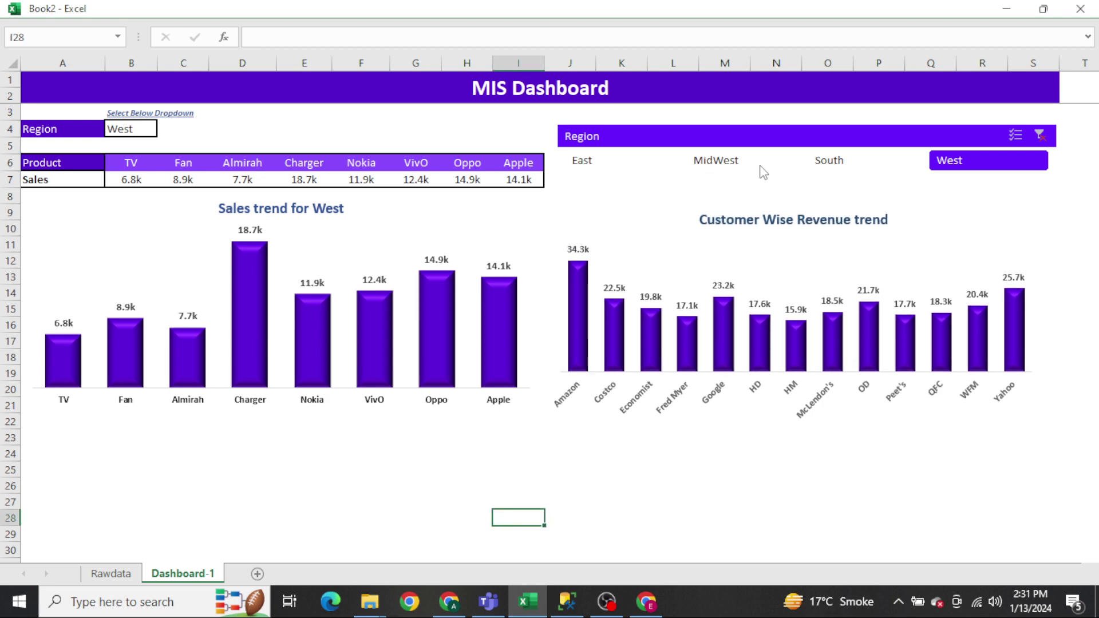
Set the region dropdown in cell B4 of the Dashboard-1 sheet to South.
{"action": "left_click", "coordinate": [381, 147]}
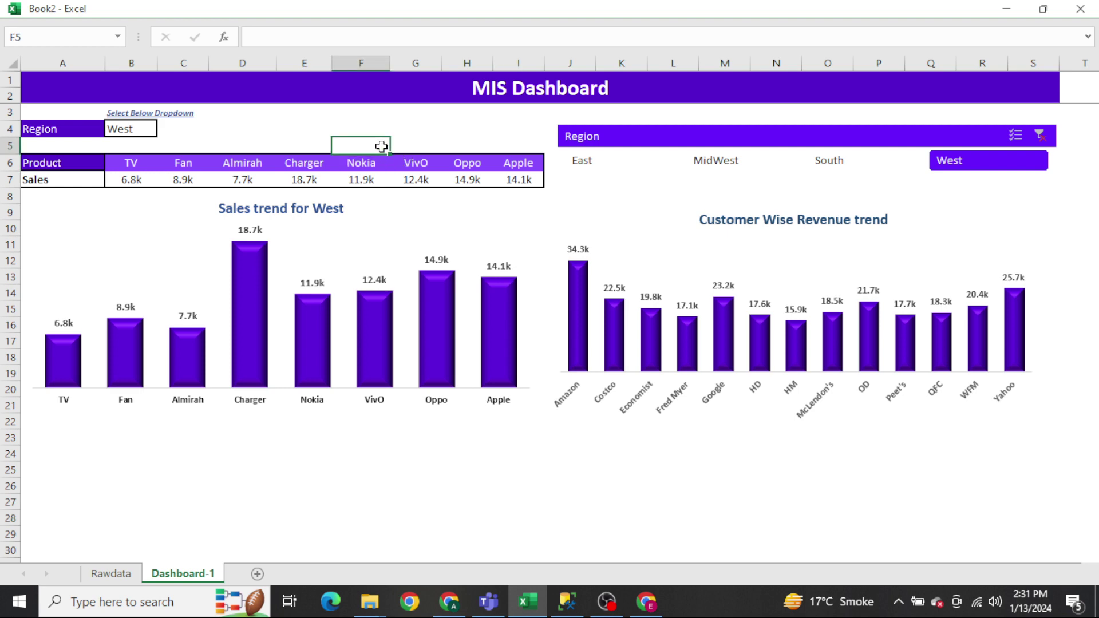
{"action": "key", "text": "ctrl+Page_Up"}
{"action": "key", "text": "ctrl+Page_Down"}
{"action": "key", "text": "Home"}
{"action": "key", "text": "Up"}
{"action": "key", "text": "Right"}
{"action": "key", "text": "alt+Down"}
{"action": "key", "text": "Up"}
{"action": "key", "text": "Up"}
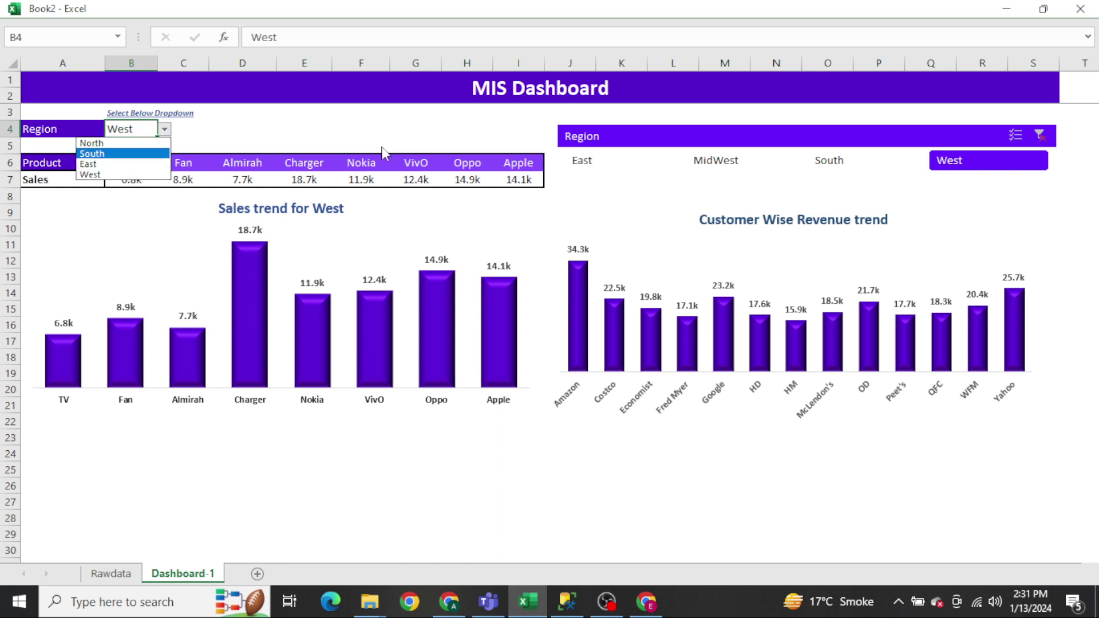
{"action": "key", "text": "Return"}
Review the product sales table by selecting B6:I7 and check the sales trend chart that is linked to it.
{"action": "key", "text": "Down"}
{"action": "key", "text": "Down"}
{"action": "key", "text": "ctrl+shift+Right"}
{"action": "key", "text": "shift+Down"}
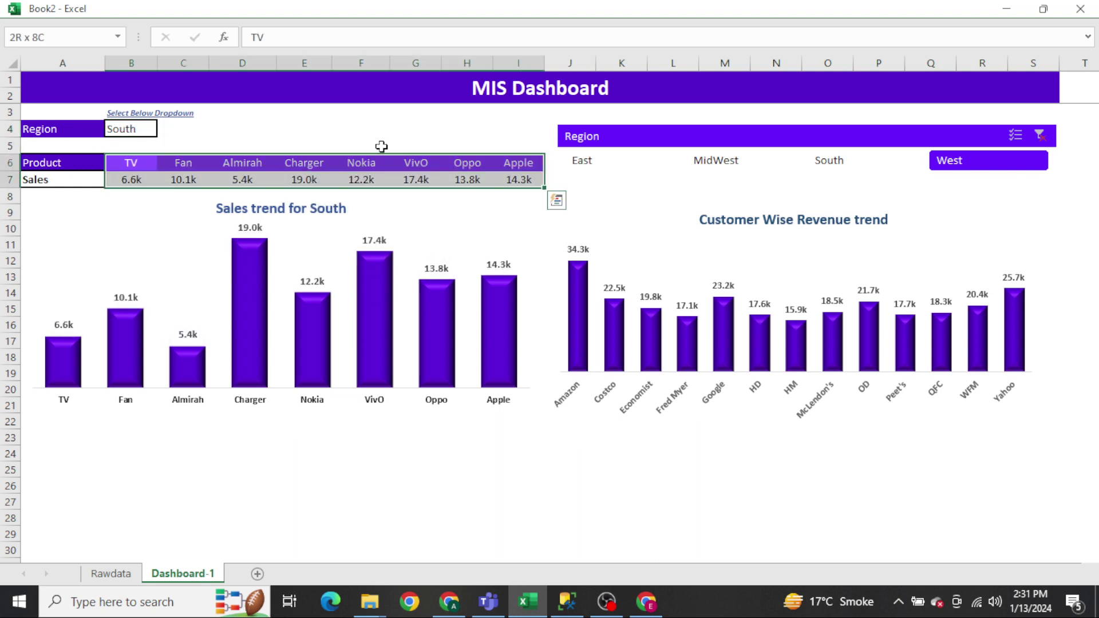
{"action": "left_click", "coordinate": [87, 211]}
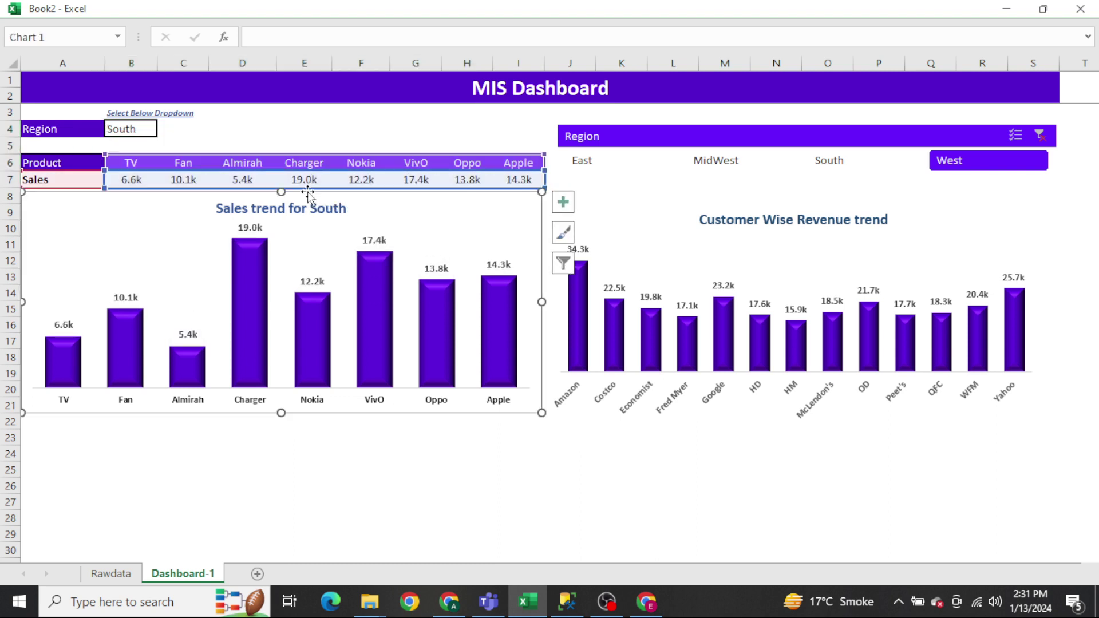
{"action": "left_click", "coordinate": [302, 152]}
{"action": "key", "text": "Down"}
{"action": "key", "text": "Home"}
{"action": "key", "text": "Right"}
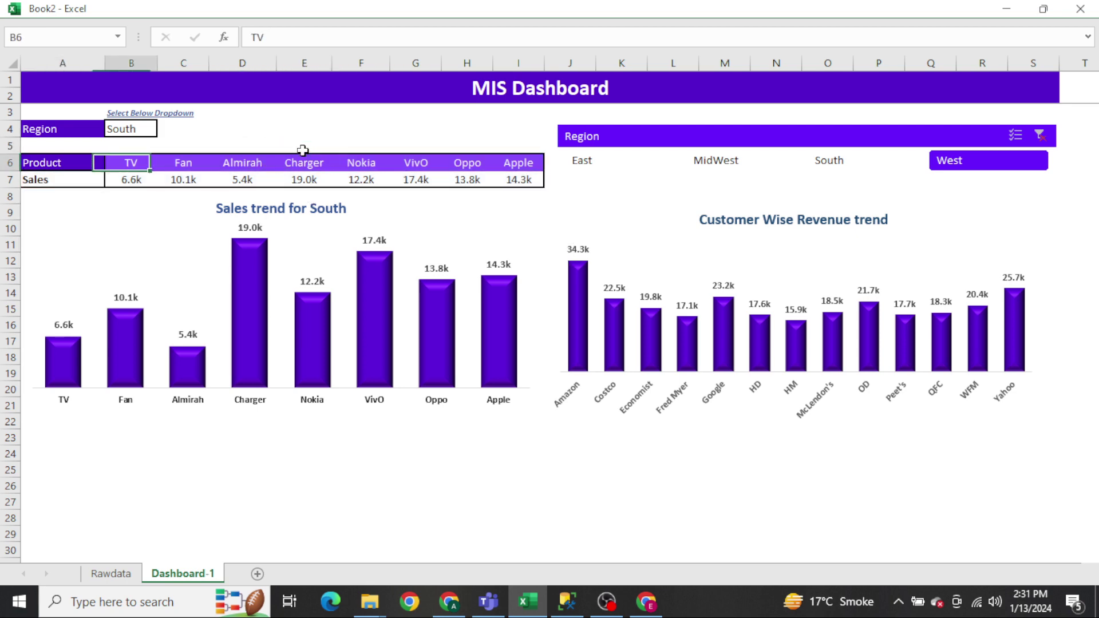
{"action": "key", "text": "ctrl+shift+Right"}
{"action": "key", "text": "shift+Down"}
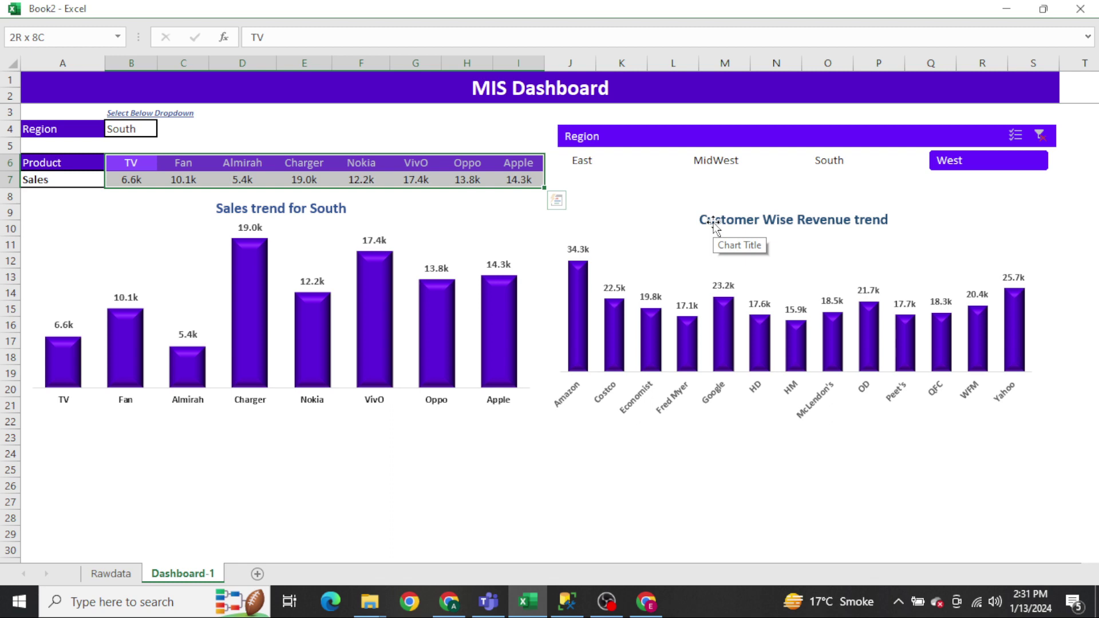
Inspect the Region slicer and the Economist column of the Customer Wise Revenue trend chart, and return to the dashboard title in A1.
{"action": "left_click", "coordinate": [692, 138]}
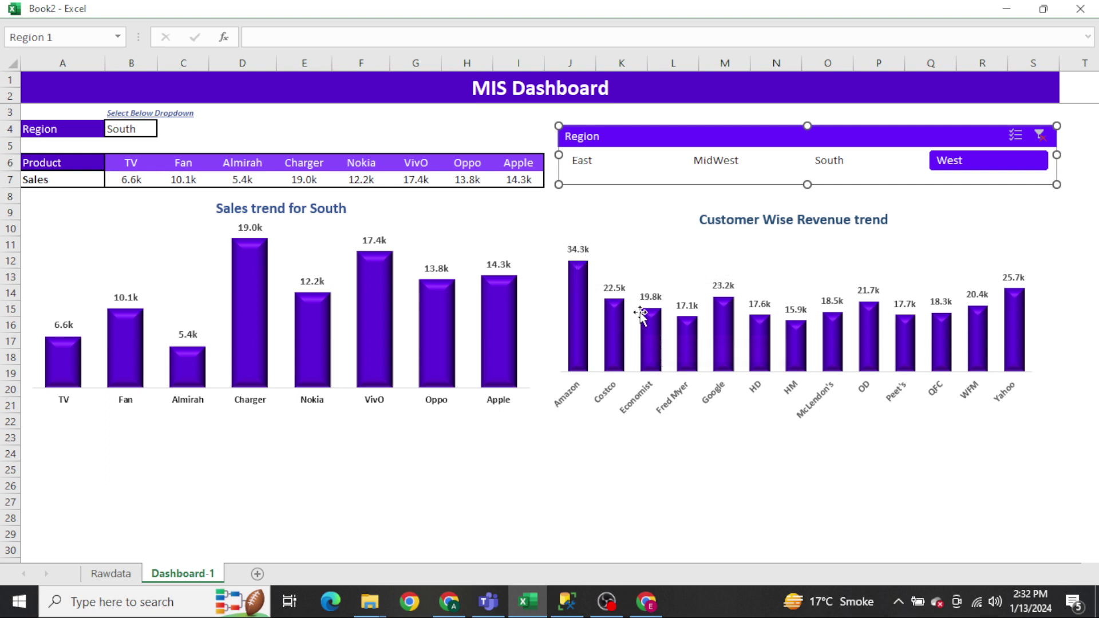
{"action": "mouse_move", "coordinate": [655, 315]}
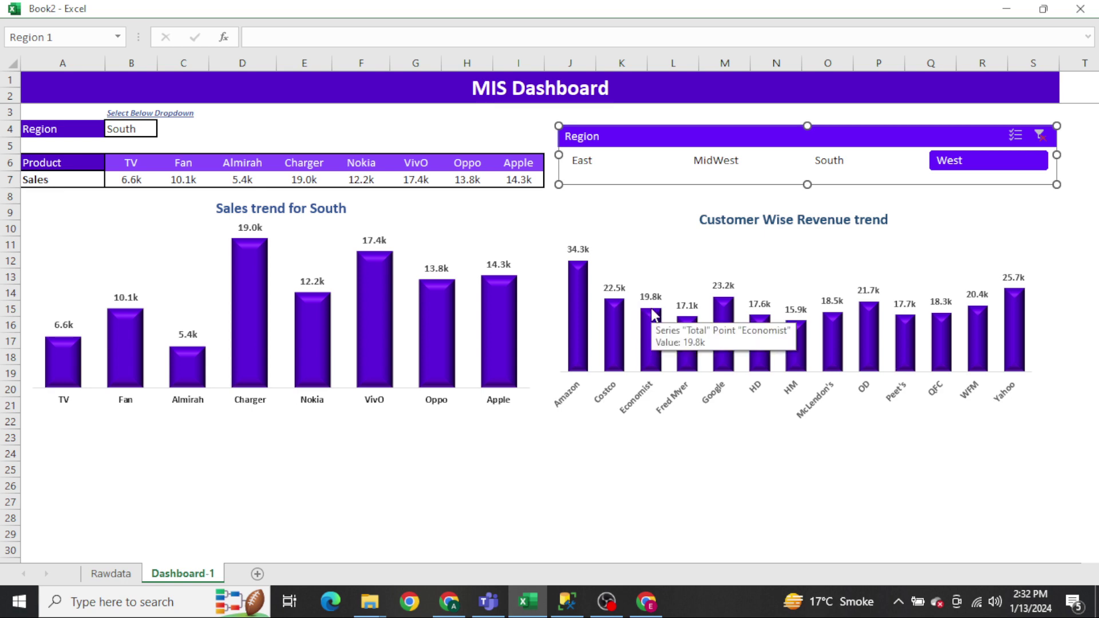
{"action": "left_click", "coordinate": [629, 437]}
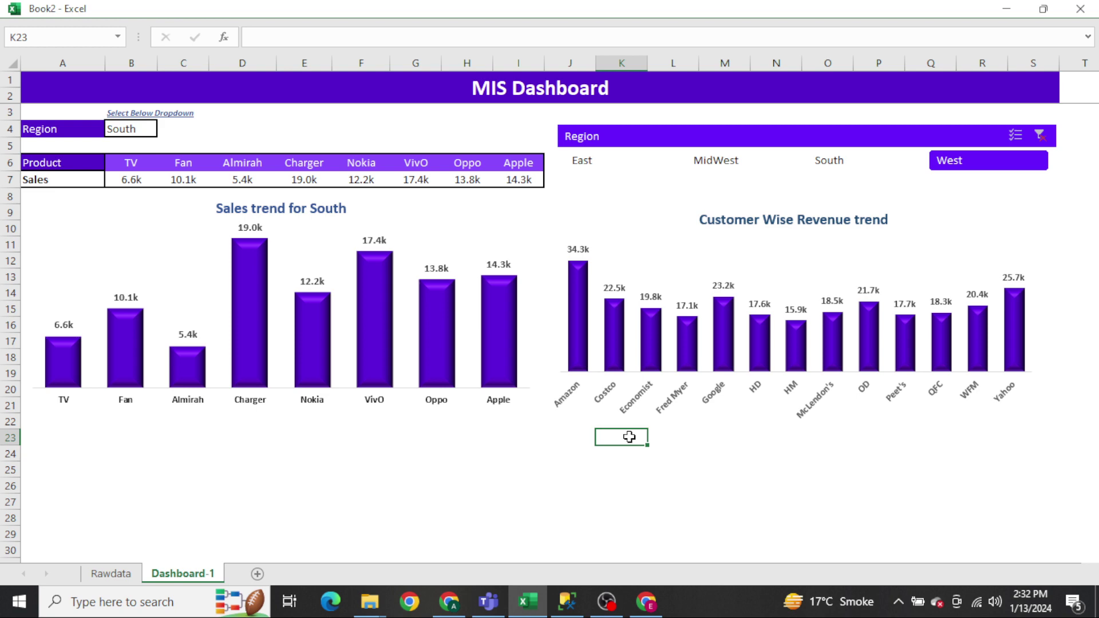
{"action": "key", "text": "ctrl+Left"}
{"action": "key", "text": "ctrl+Up"}
{"action": "key", "text": "ctrl+Up"}
{"action": "key", "text": "ctrl+Up"}
{"action": "key", "text": "ctrl+Up"}
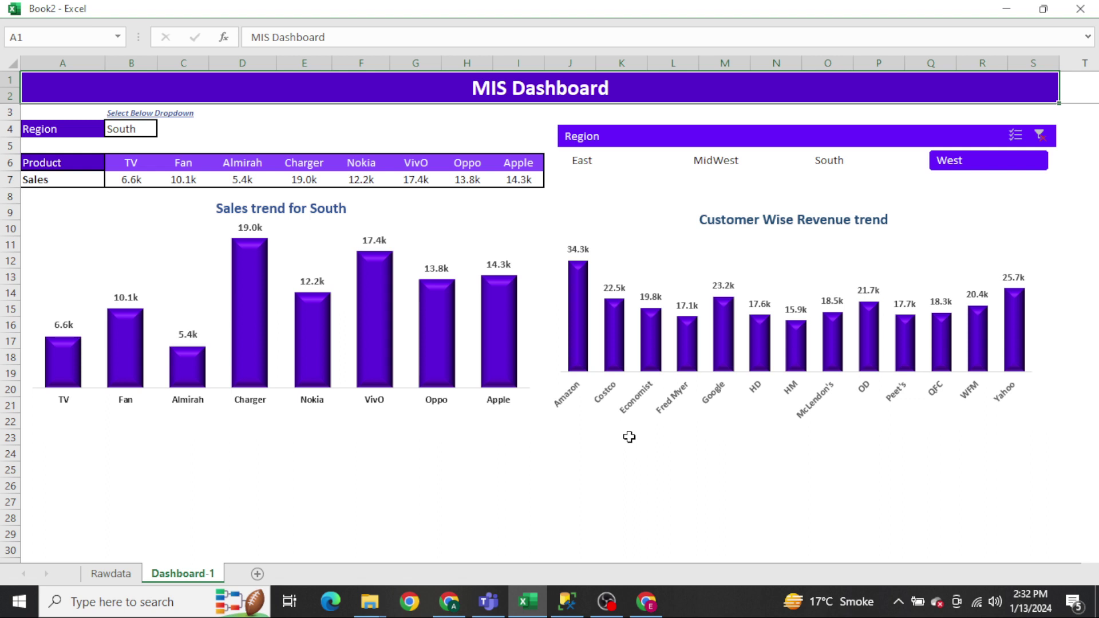
Examine the sales trend chart's series source and the lookup formulas in the Sales row B7:I7, ending on the Sales label in A7.
{"action": "left_click", "coordinate": [490, 327]}
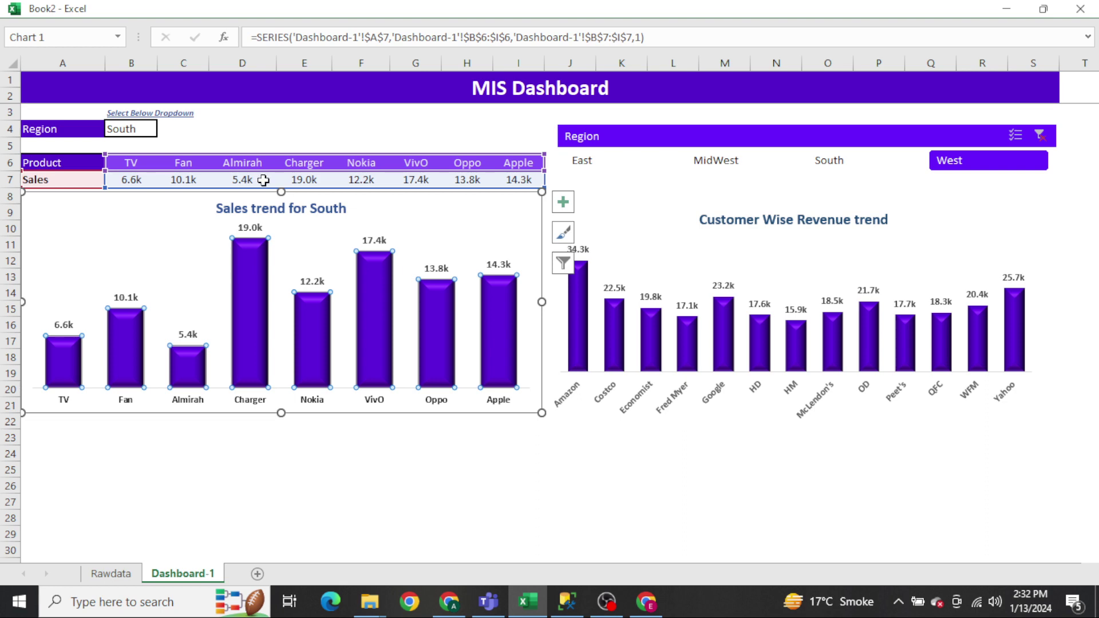
{"action": "left_click", "coordinate": [209, 144]}
{"action": "key", "text": "Down"}
{"action": "key", "text": "Down"}
{"action": "key", "text": "Left"}
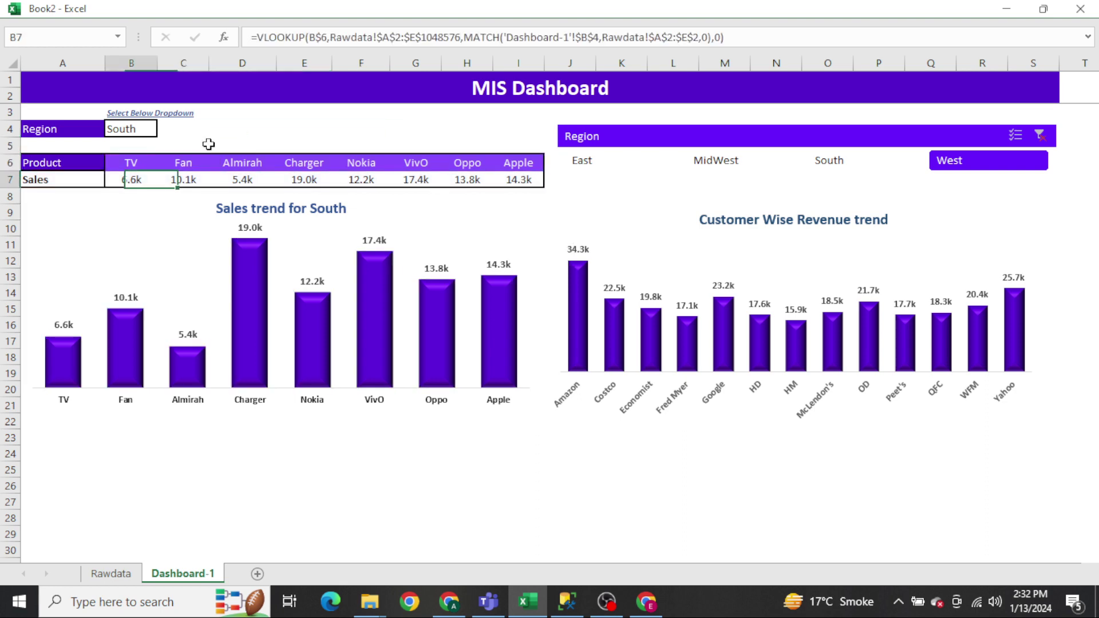
{"action": "key", "text": "ctrl+shift+Right"}
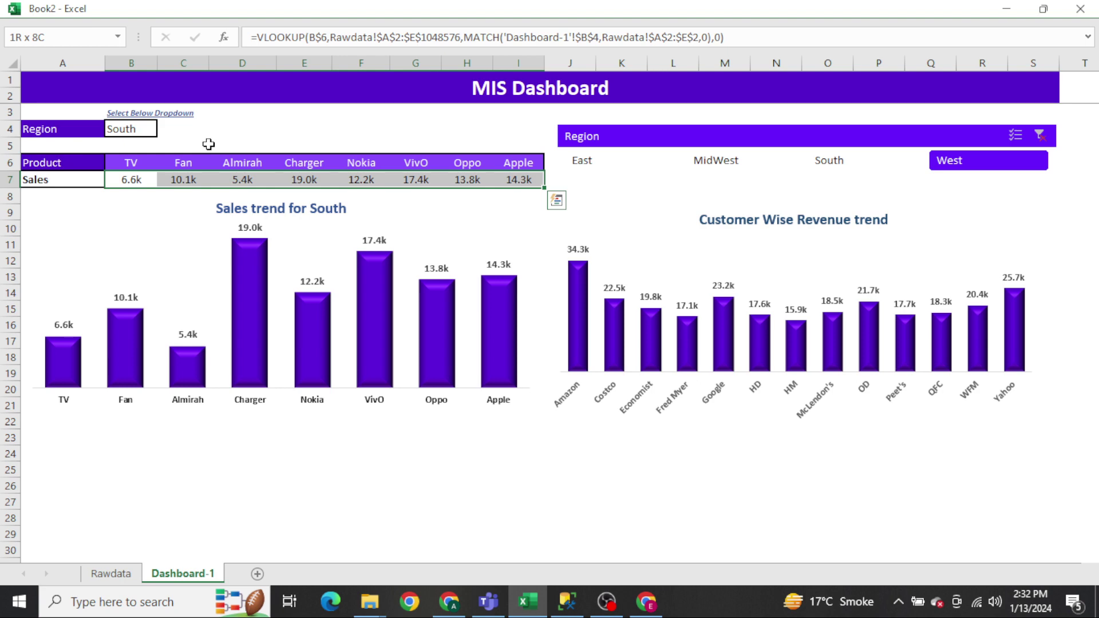
{"action": "key", "text": "Left"}
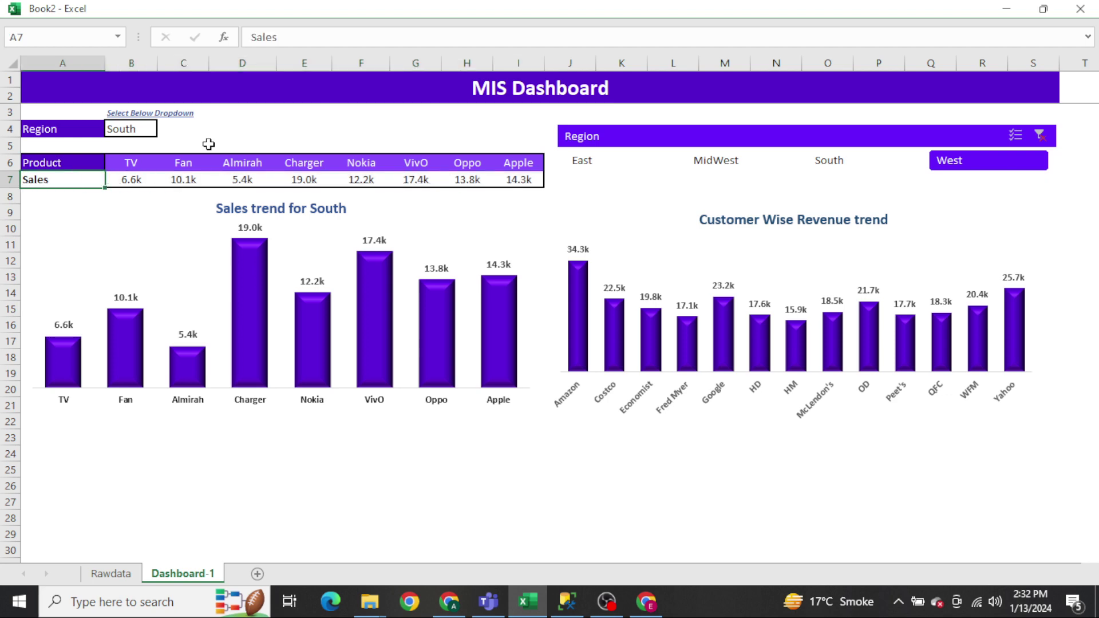